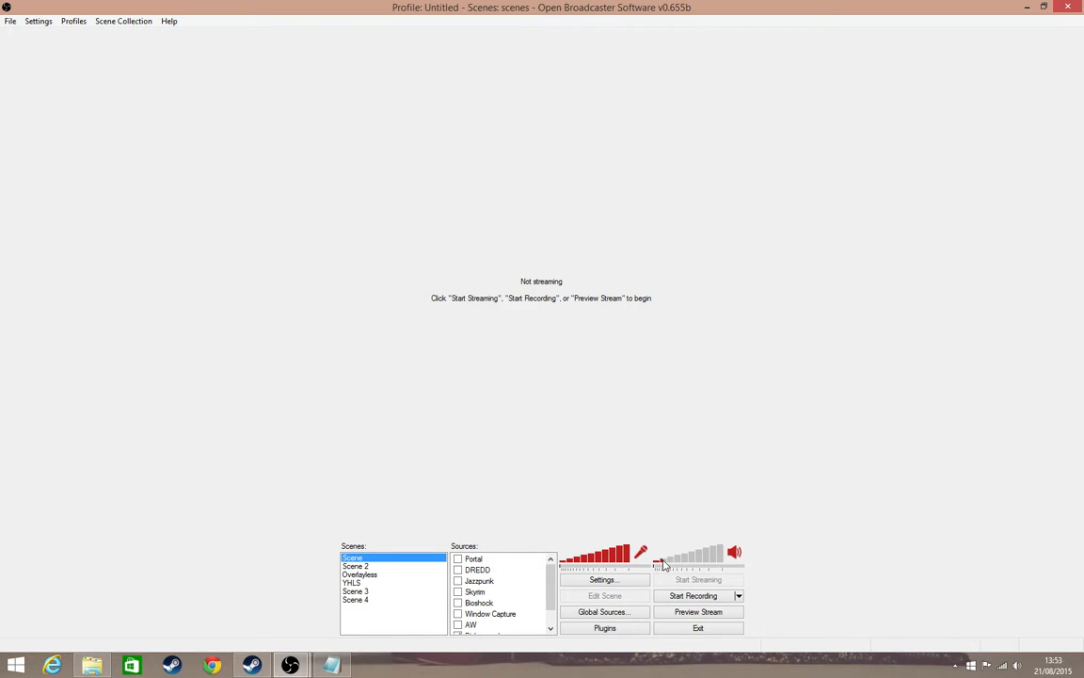
- Lower the desktop audio volume to zero so that it is muted
drag(663, 562, 654, 562)
click(38, 20)
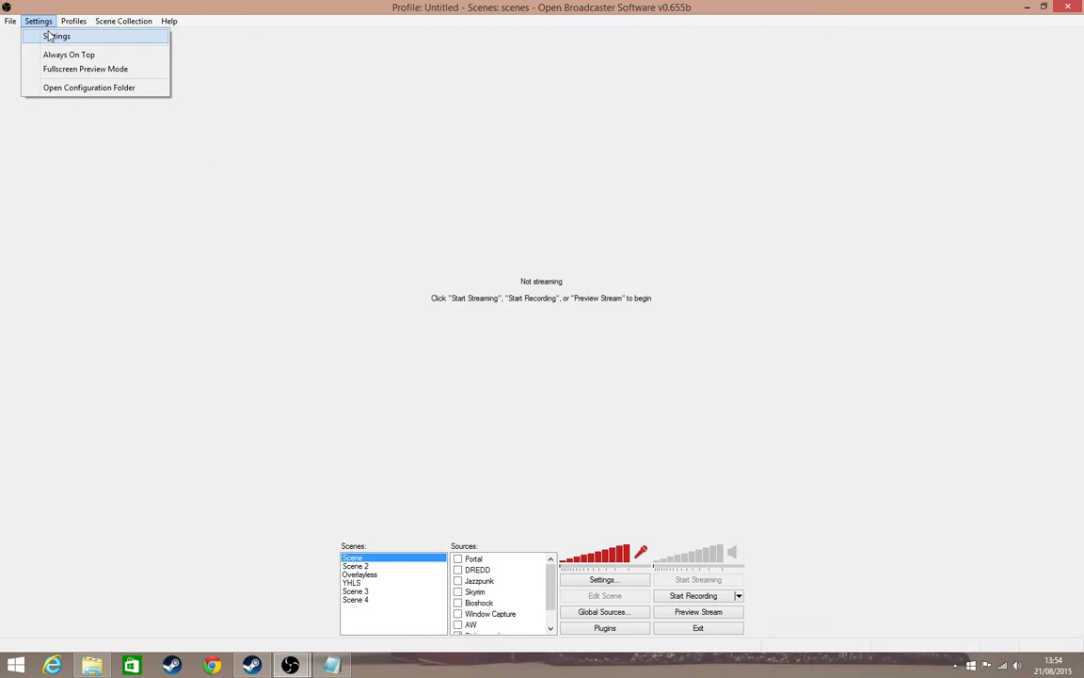
click(49, 36)
click(801, 106)
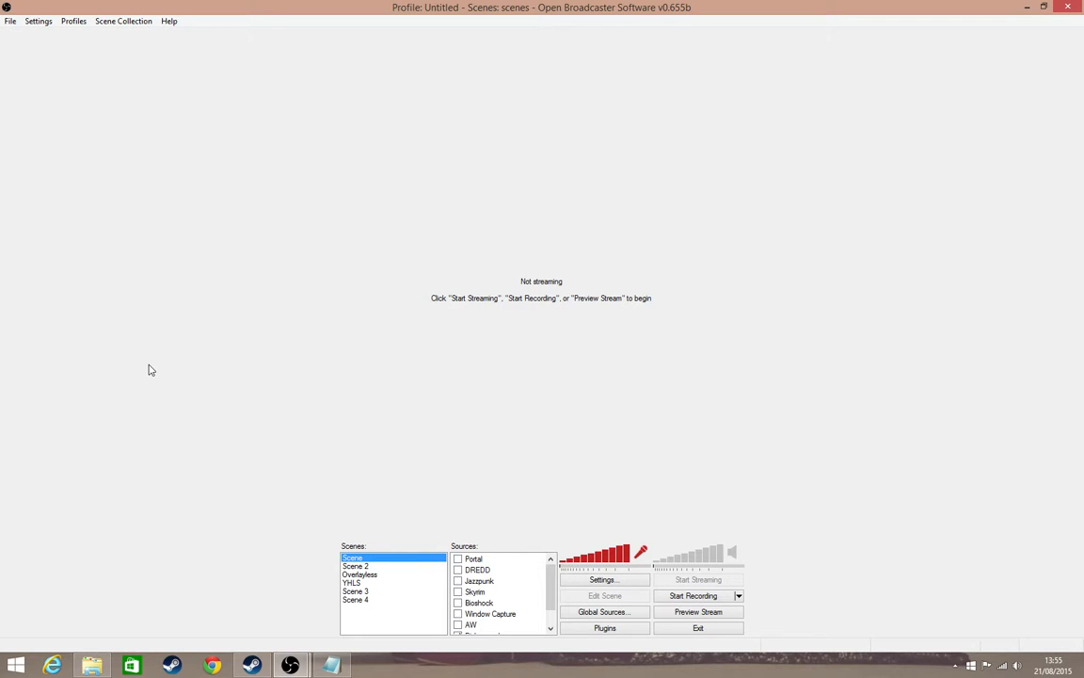
mouse_move(551, 574)
mouse_down()
mouse_move(551, 607)
mouse_move(560, 570)
mouse_up()
mouse_move(506, 6)
mouse_down()
mouse_move(475, 87)
mouse_move(526, 249)
mouse_move(581, 223)
mouse_move(497, 2)
mouse_up()
click(73, 21)
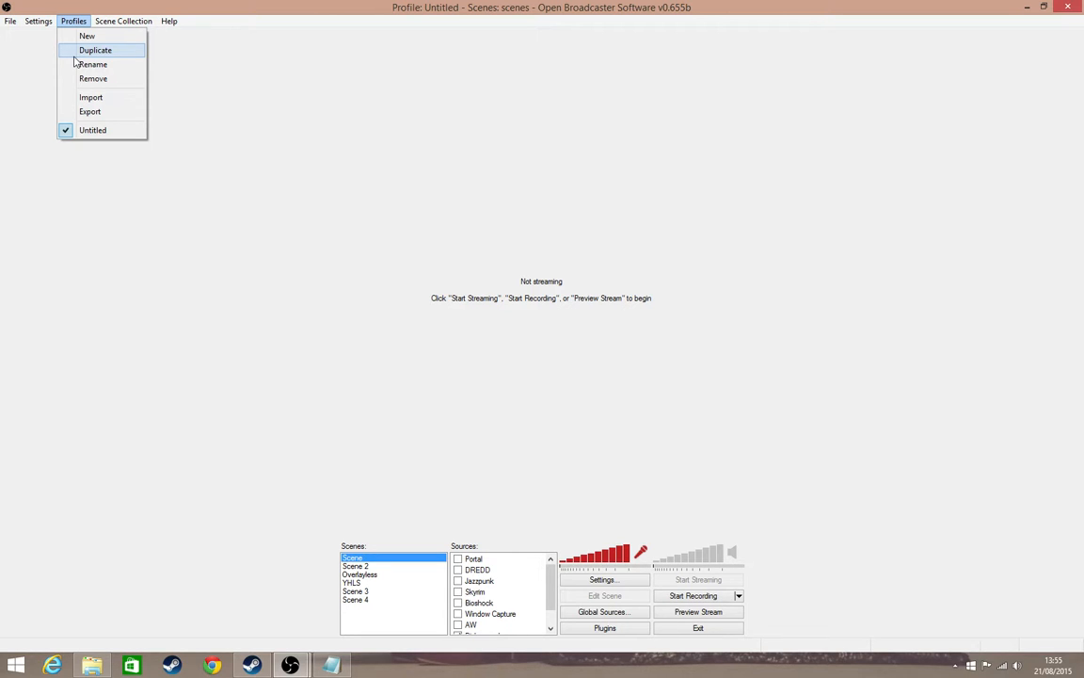
click(72, 49)
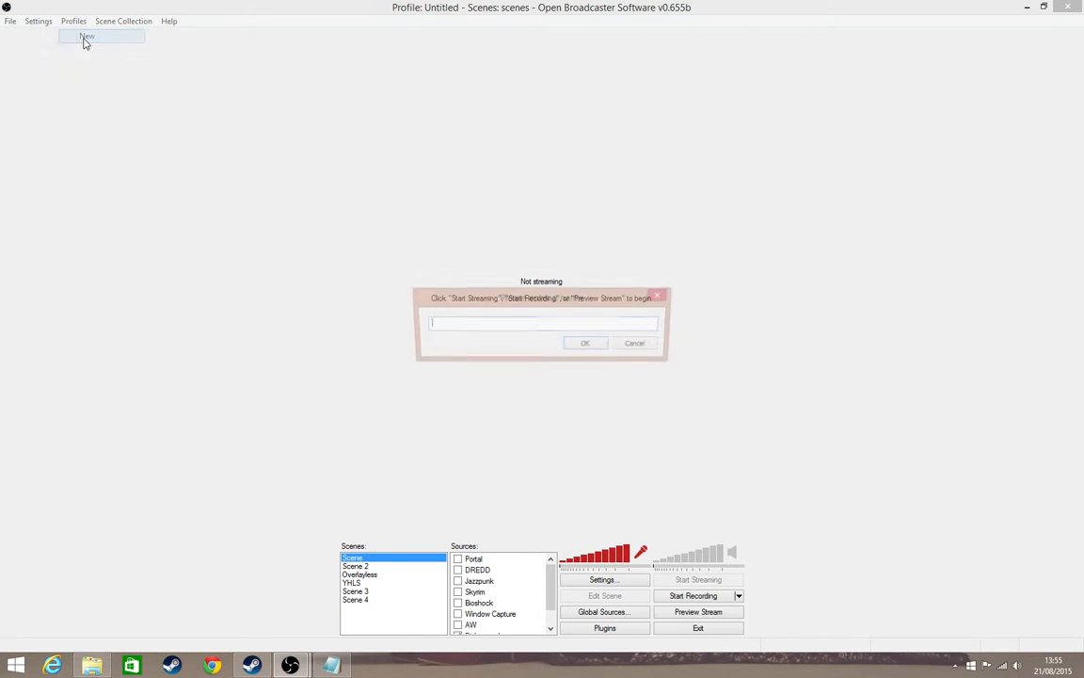
click(638, 346)
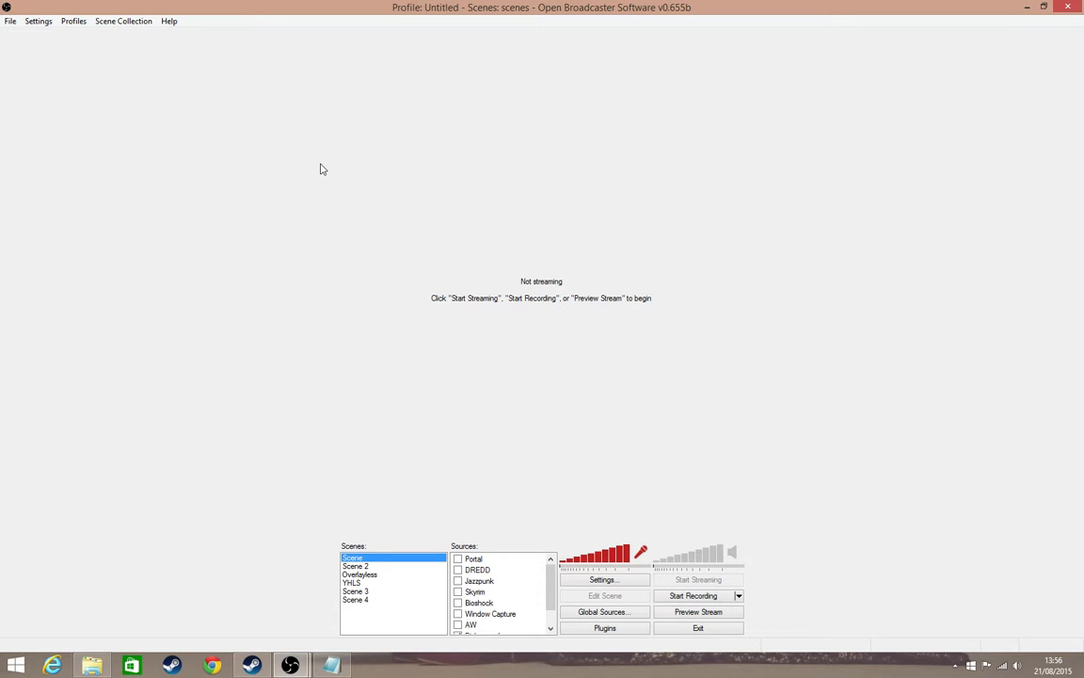
click(77, 25)
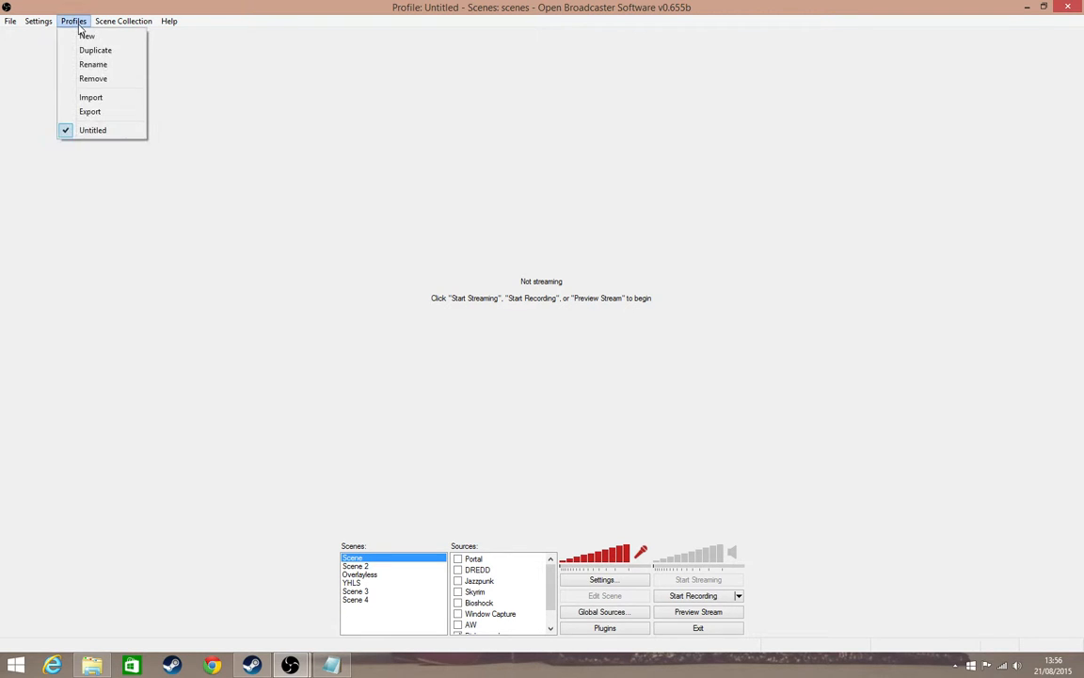
click(317, 127)
- Open the settings and view the available setting profiles in the General section
click(39, 20)
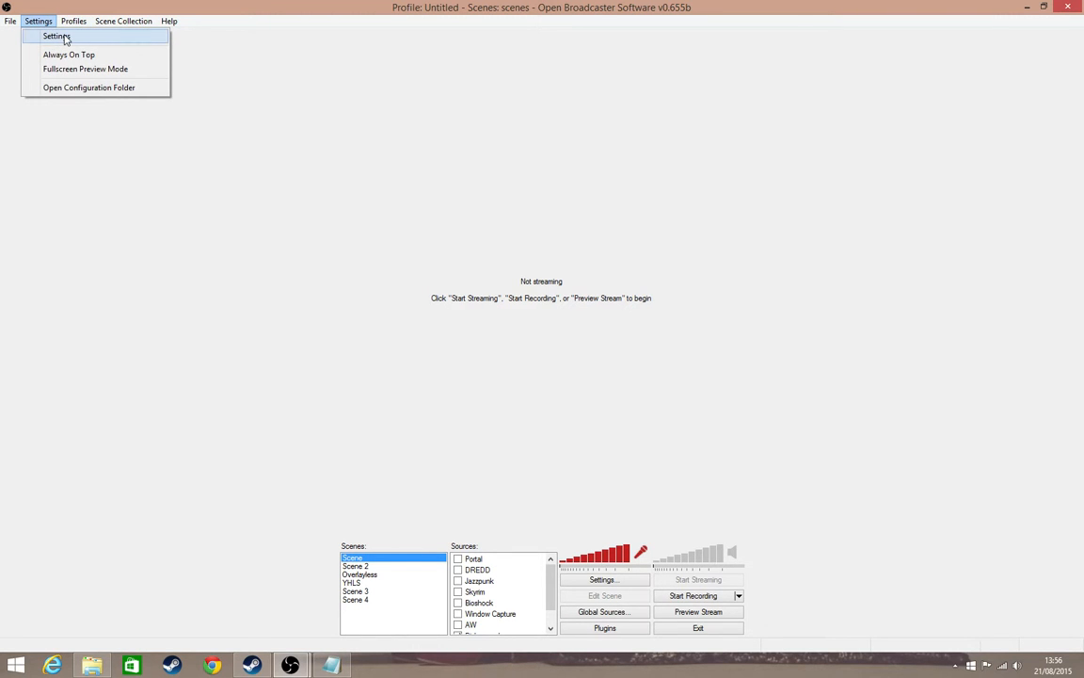
click(57, 37)
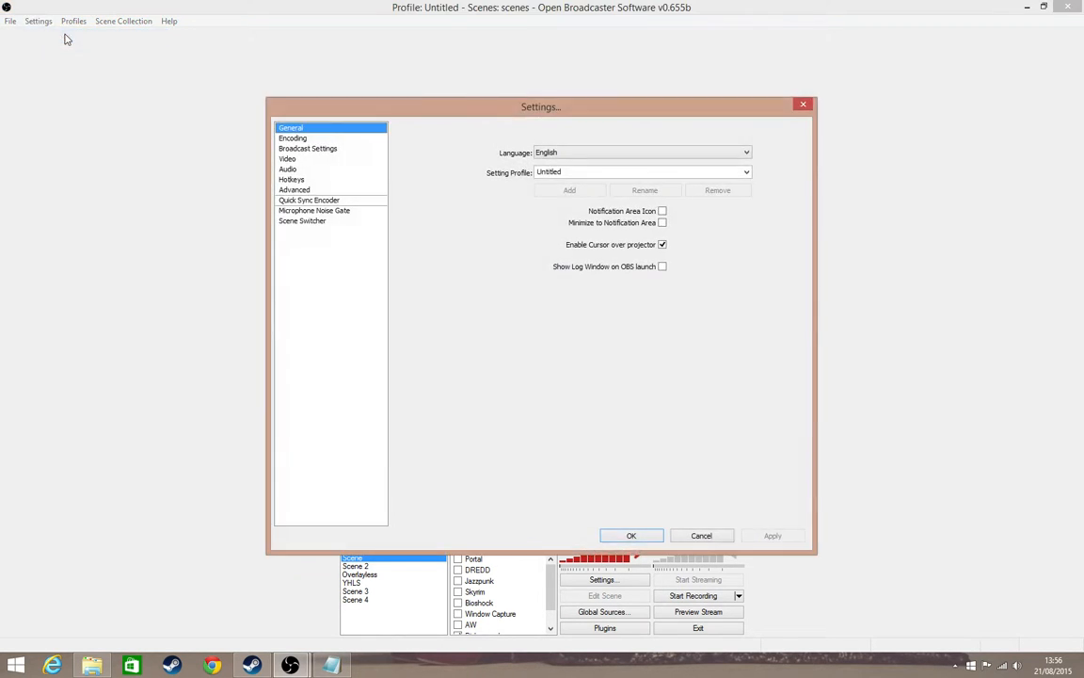
drag(648, 106, 629, 71)
click(743, 135)
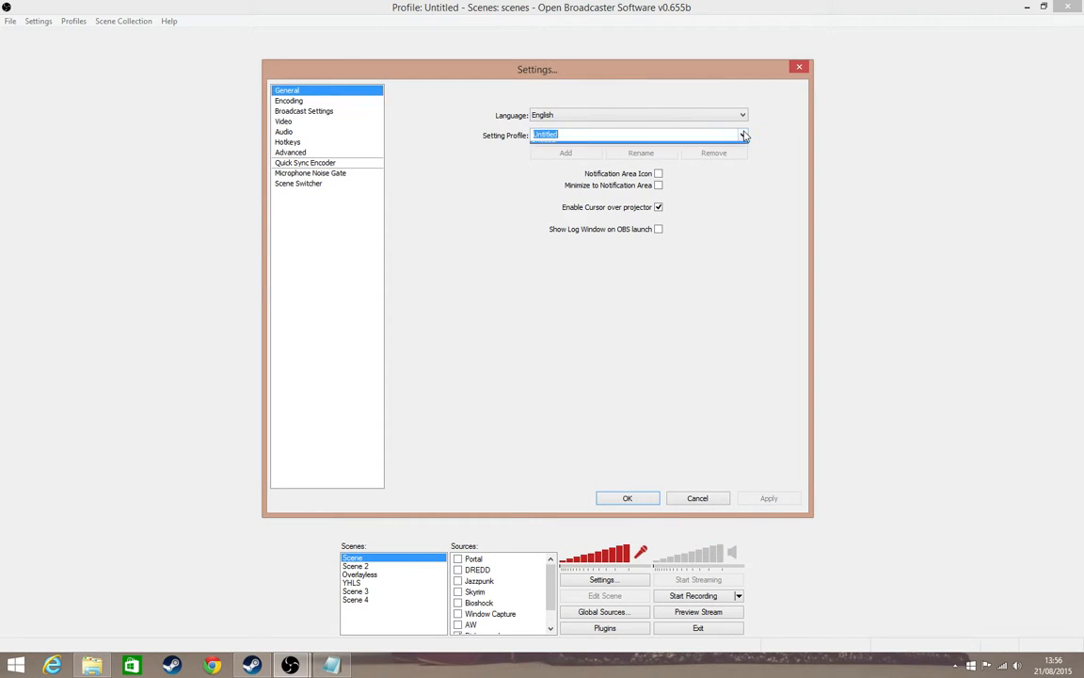
click(743, 136)
click(742, 136)
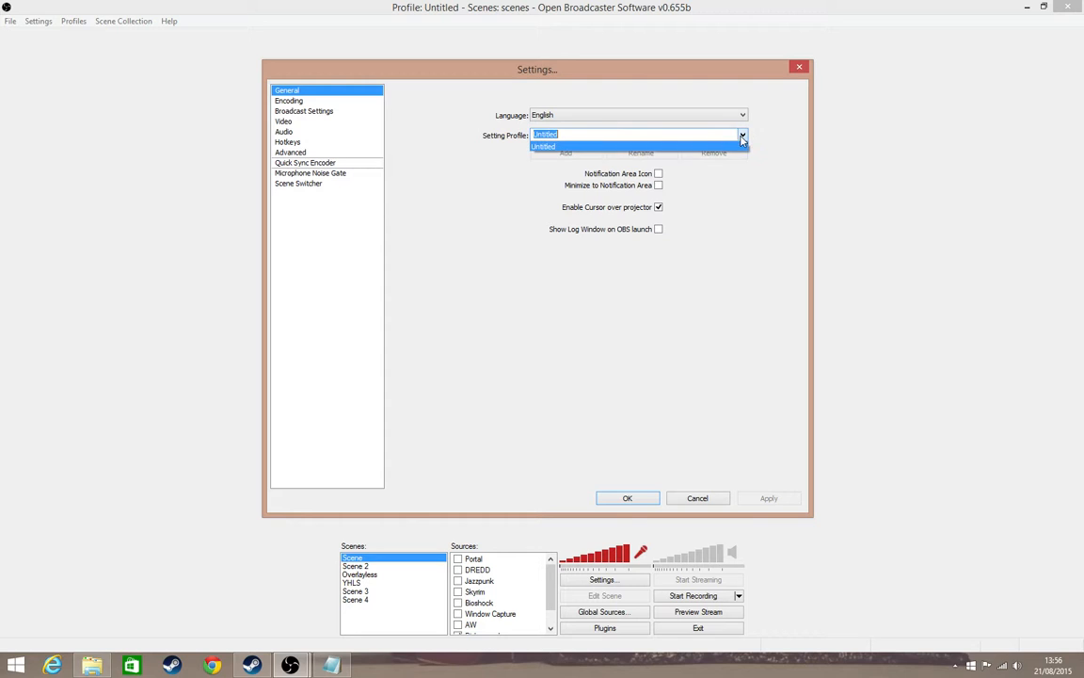
click(743, 139)
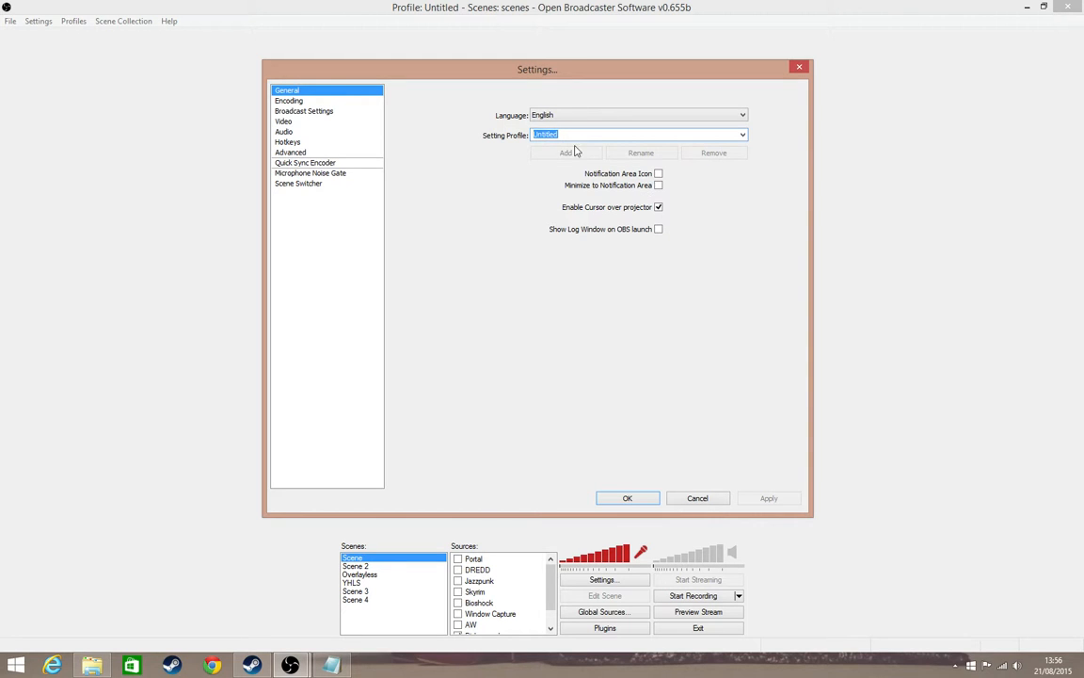
- Open the Encoding settings and examine the CBR, custom buffer size, max bitrate and audio bitrate options
click(359, 101)
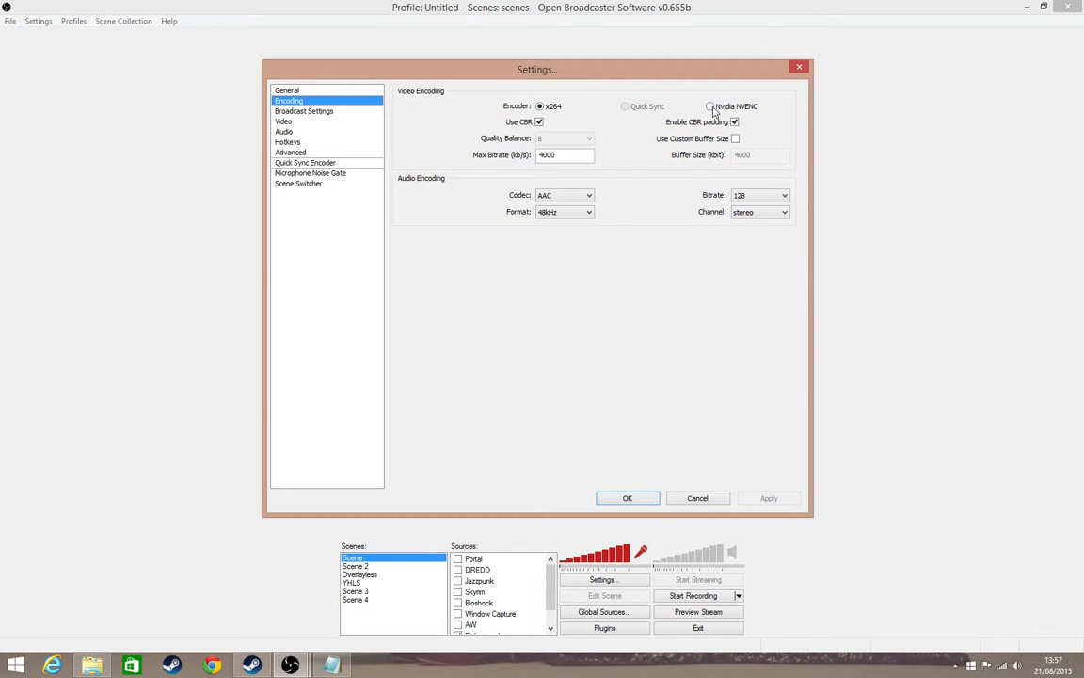
click(539, 122)
click(539, 123)
drag(567, 157, 535, 157)
click(734, 138)
click(734, 138)
click(555, 155)
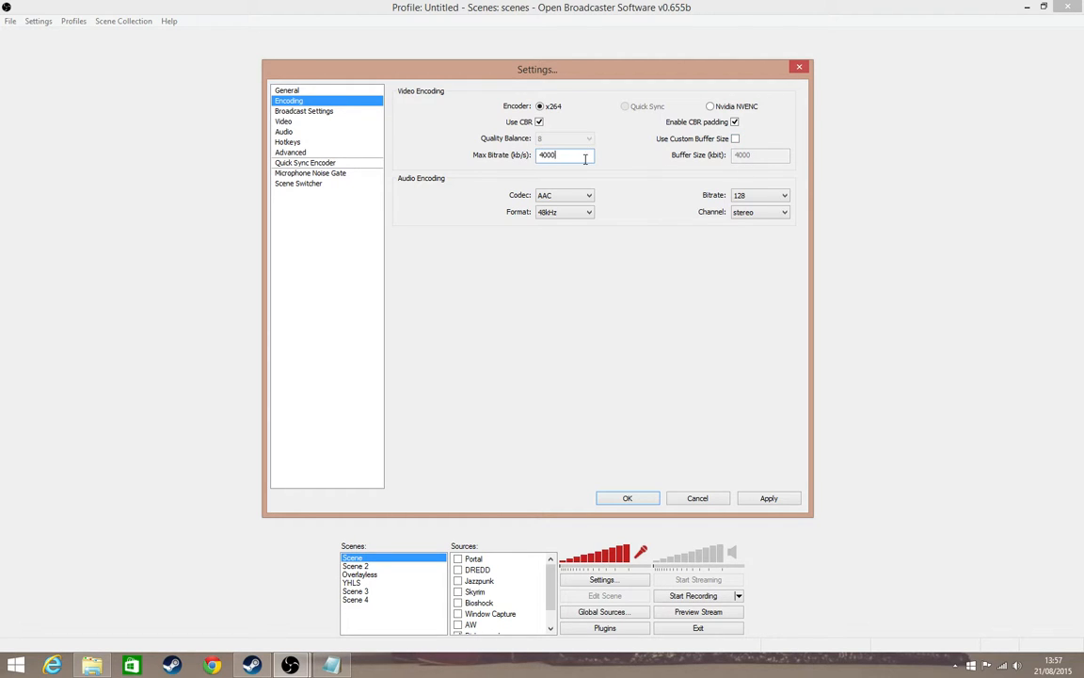
click(772, 197)
click(773, 196)
- Try max video bitrates of 650, 1280 and 1200 kb/s
mouse_move(563, 156)
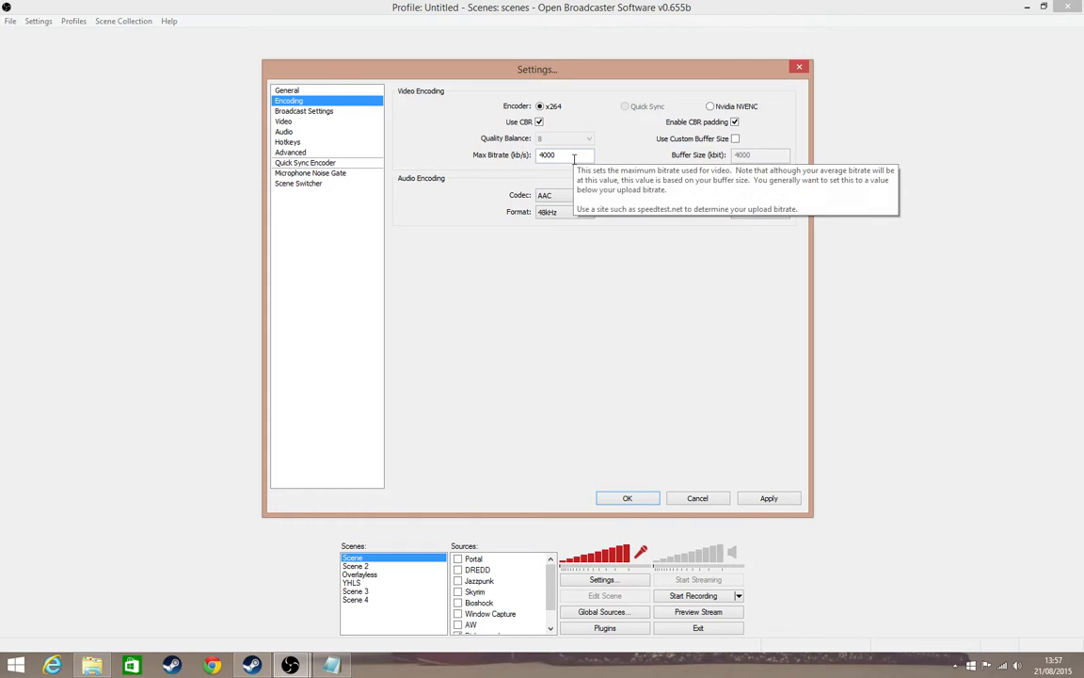
drag(573, 159, 633, 167)
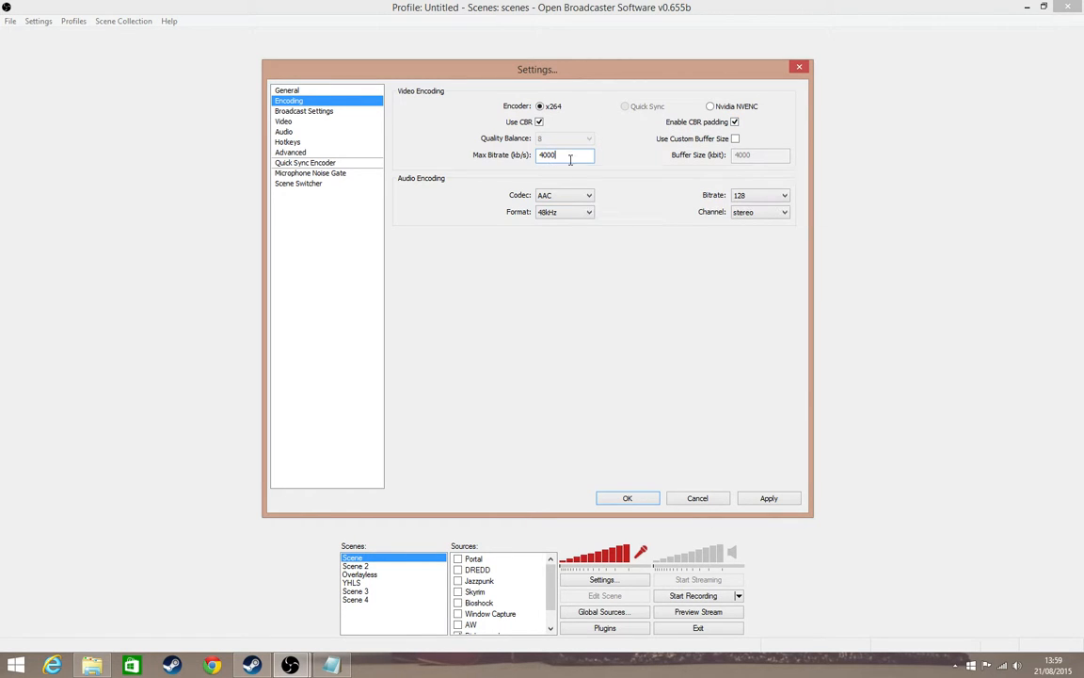
drag(570, 159, 398, 183)
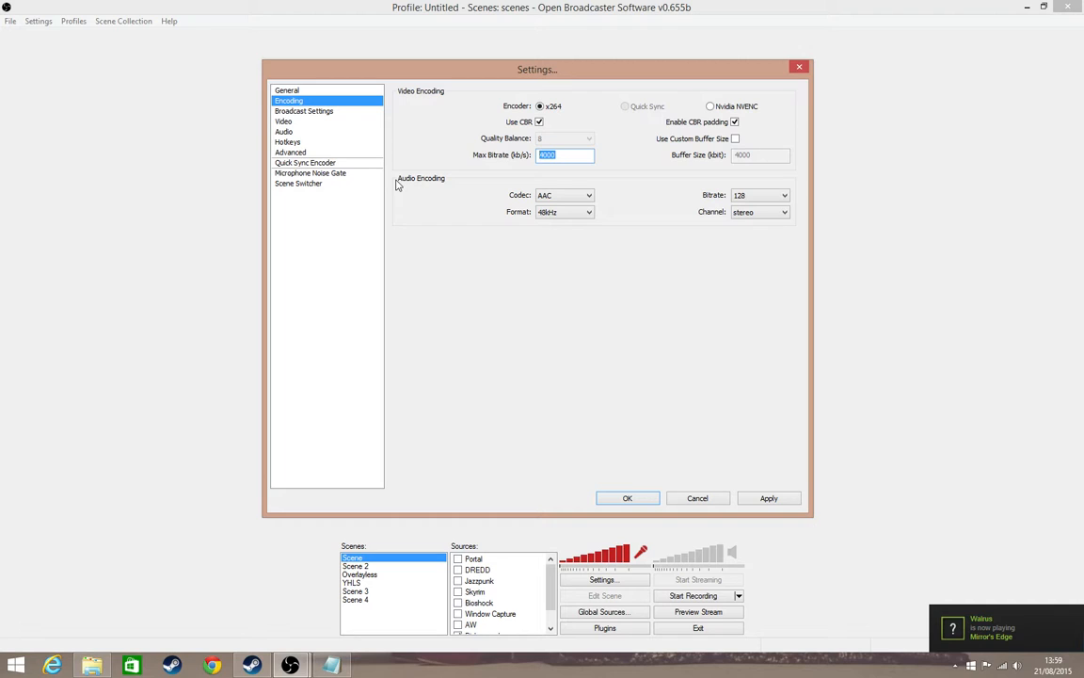
text(650)
drag(554, 154, 529, 165)
text(1280)
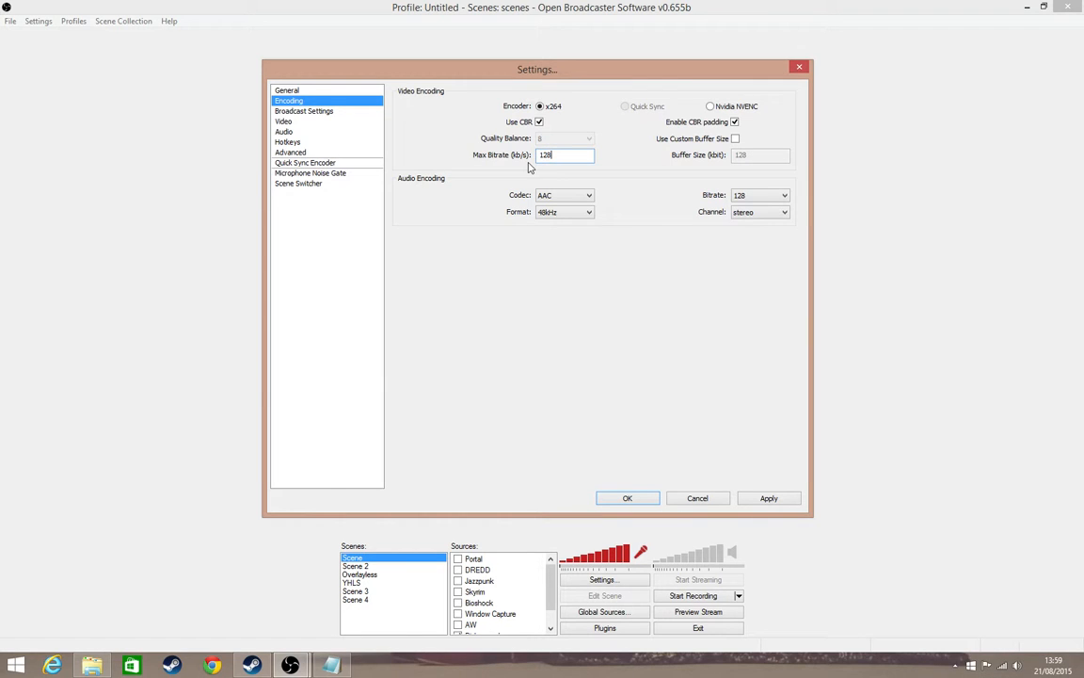
key(BackSpace)
key(BackSpace)
text(00)
- Set the max video bitrate to 4000 kb/s and apply the encoding settings
drag(573, 155, 456, 175)
key(BackSpace)
text(4000)
drag(565, 155, 509, 157)
click(586, 158)
mouse_move(566, 156)
mouse_down()
mouse_move(518, 152)
mouse_move(586, 152)
mouse_up()
click(768, 498)
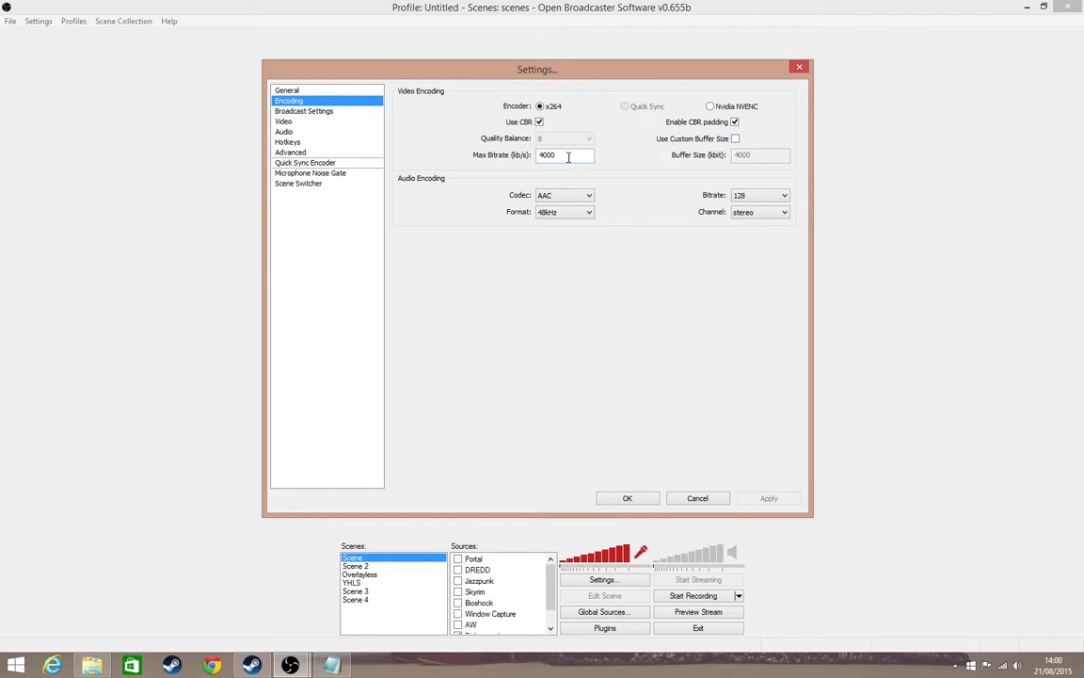
- In the Broadcast Settings, choose File Output Only as the mode and review the recording's file path
click(319, 111)
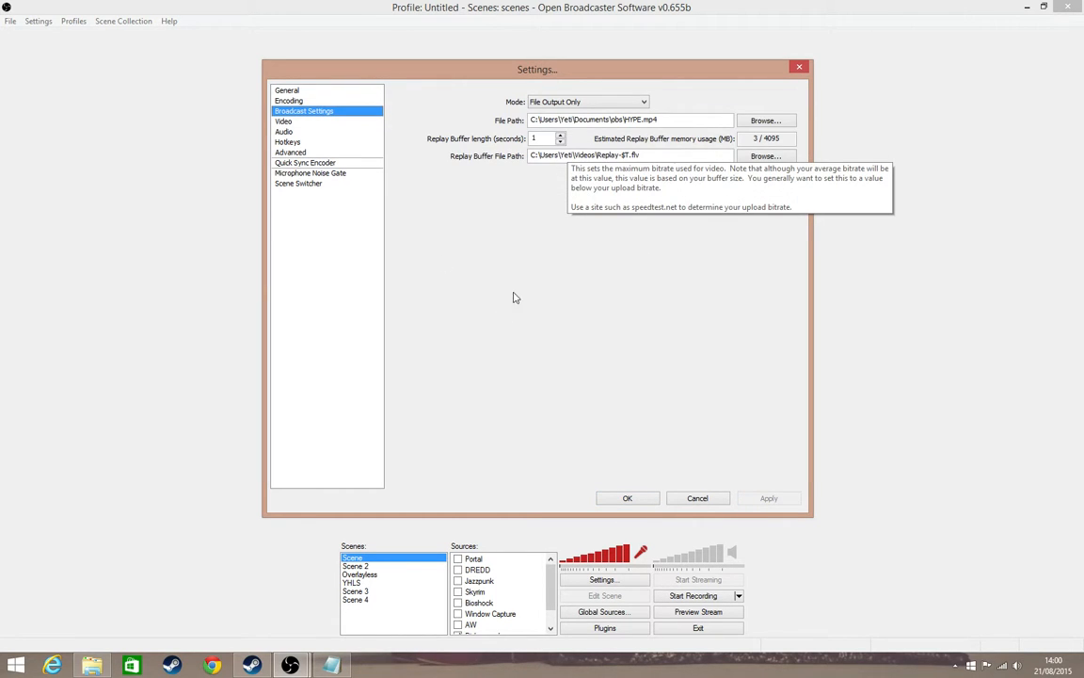
click(621, 102)
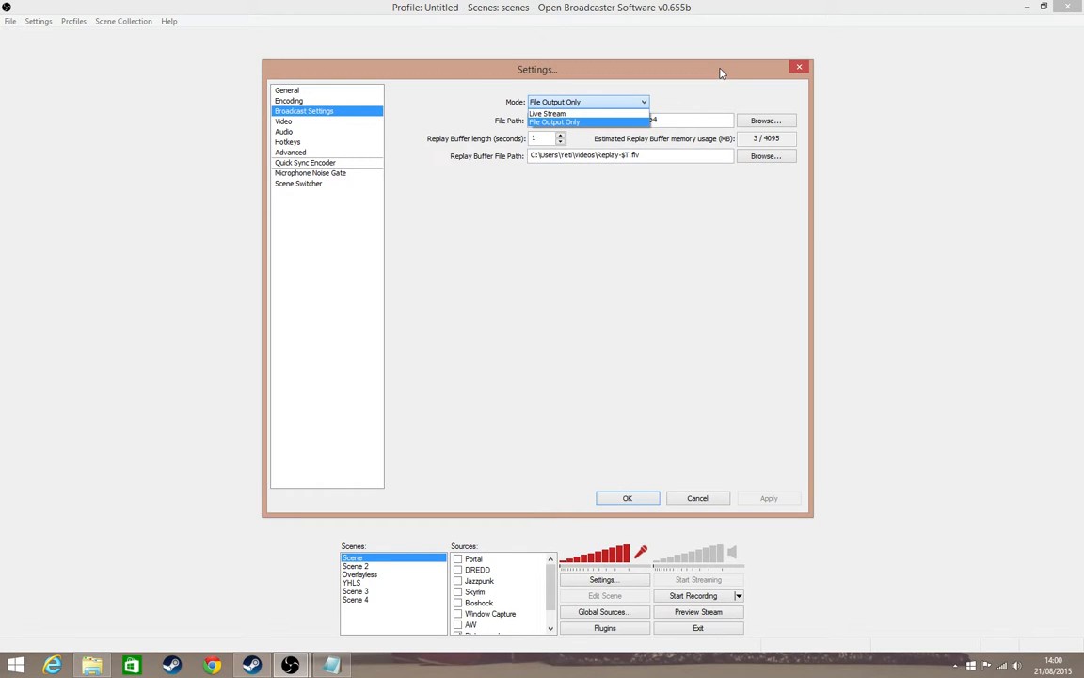
click(638, 123)
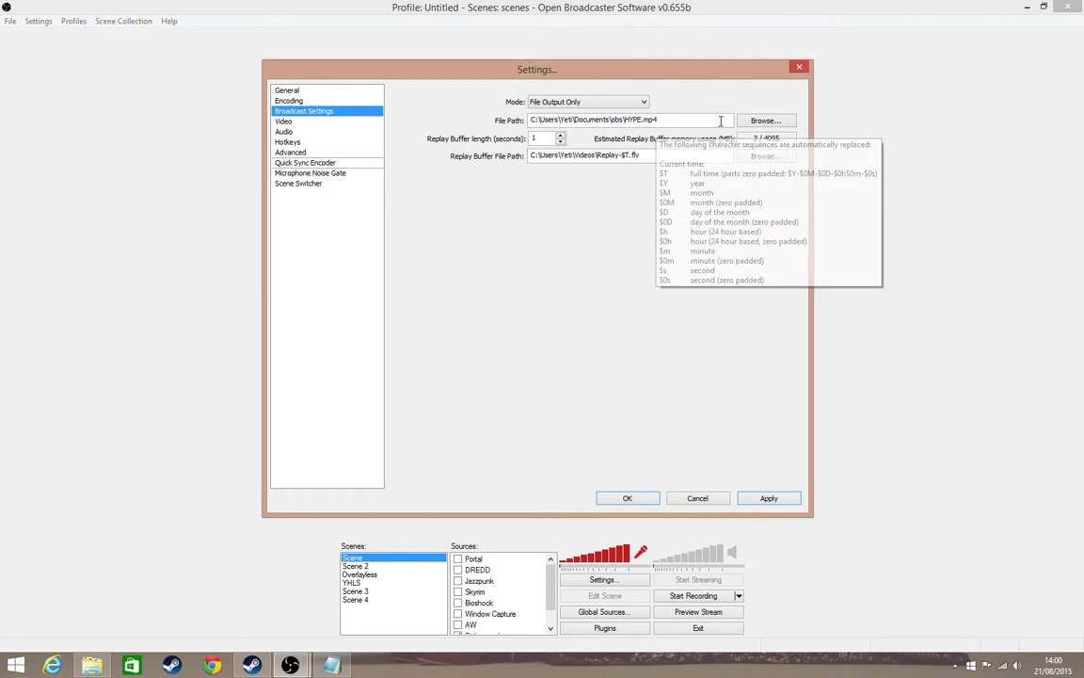
click(667, 118)
double_click(667, 118)
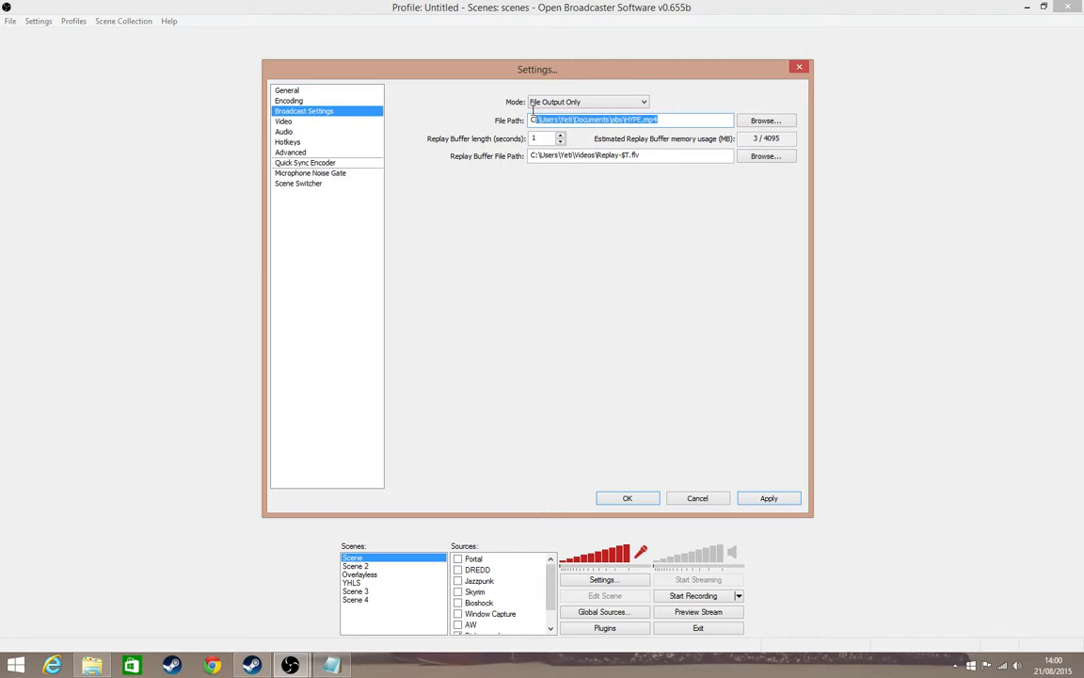
click(687, 119)
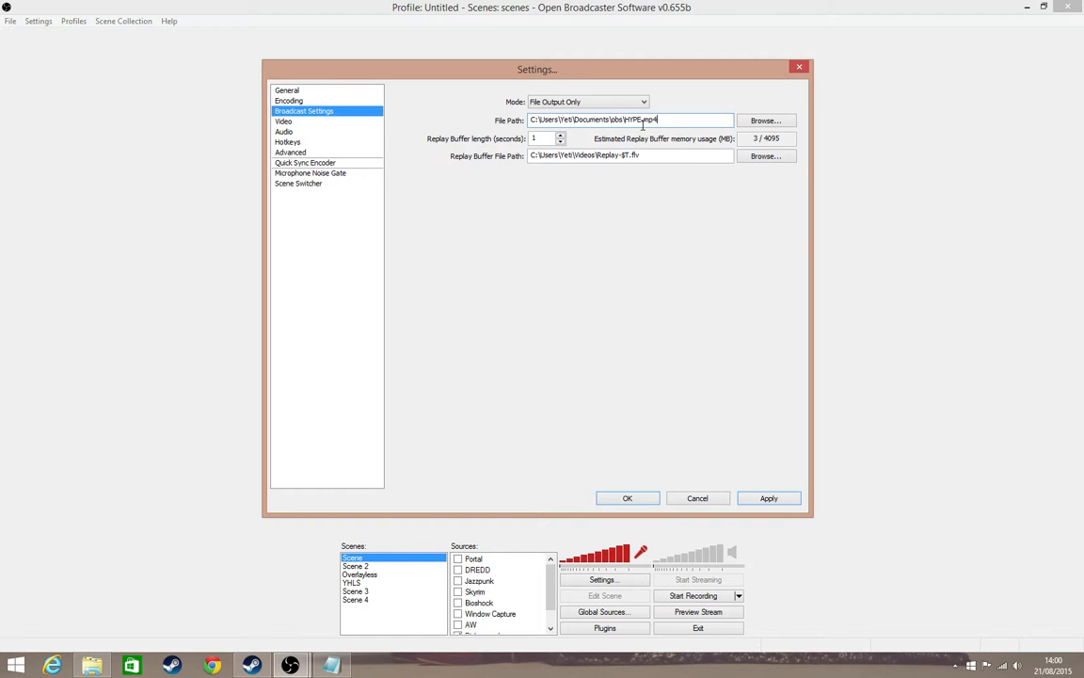
drag(669, 121, 692, 123)
- Browse the existing recordings in the obs output folder, then leave without picking a file
click(765, 120)
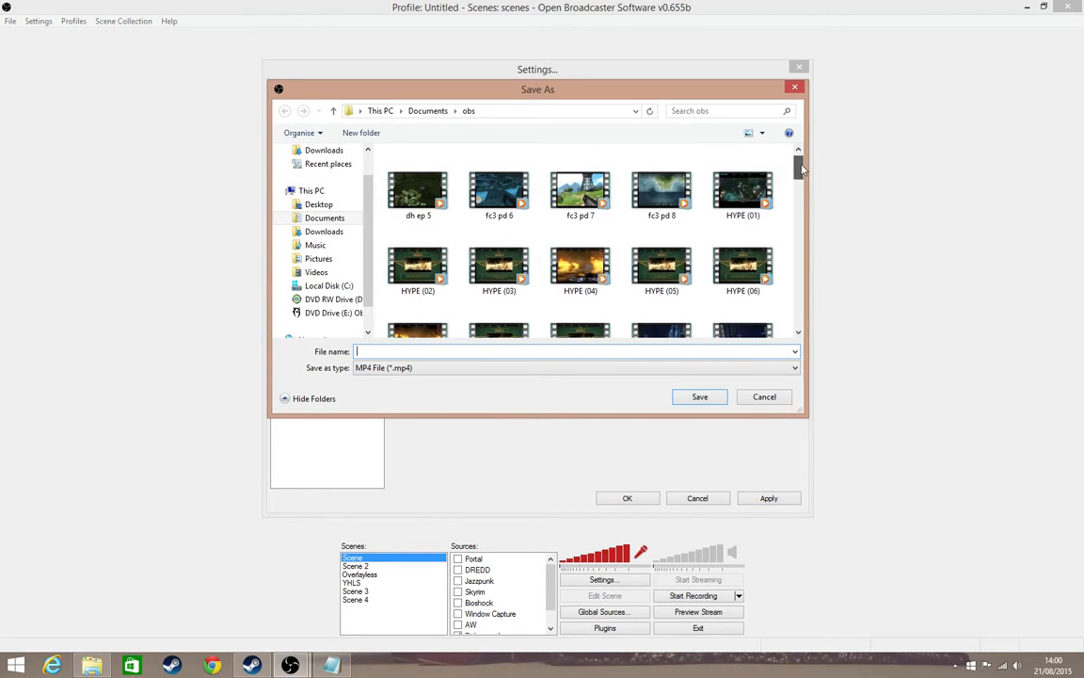
drag(801, 152, 802, 270)
drag(802, 274, 798, 169)
click(795, 88)
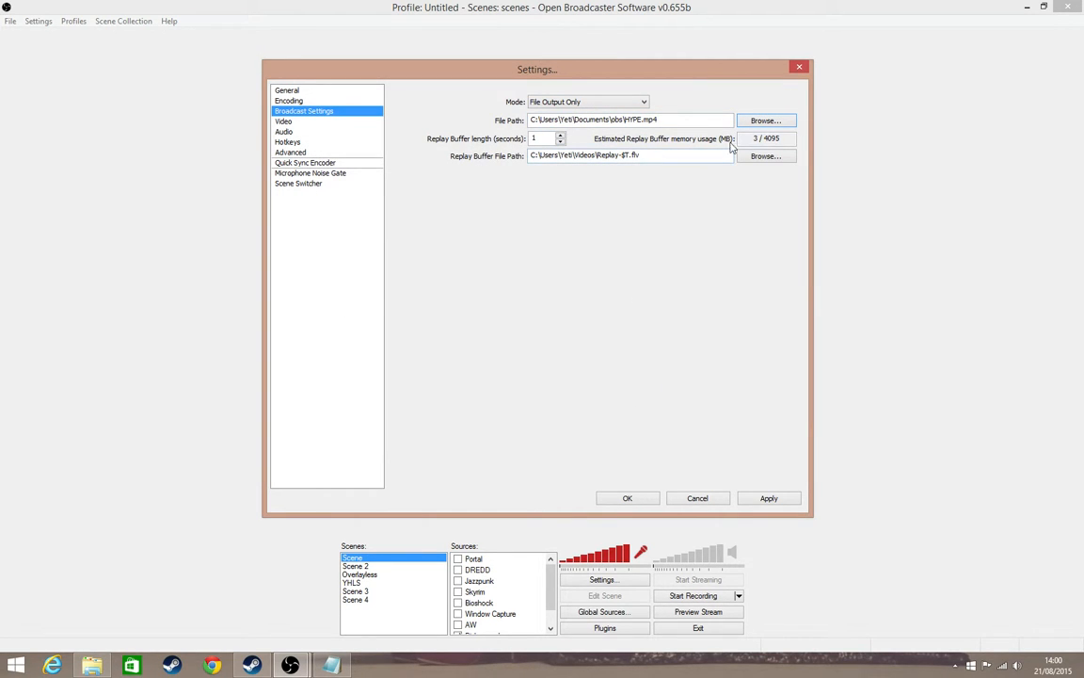
- Switch to the Video settings, saving and applying the broadcast changes
click(310, 122)
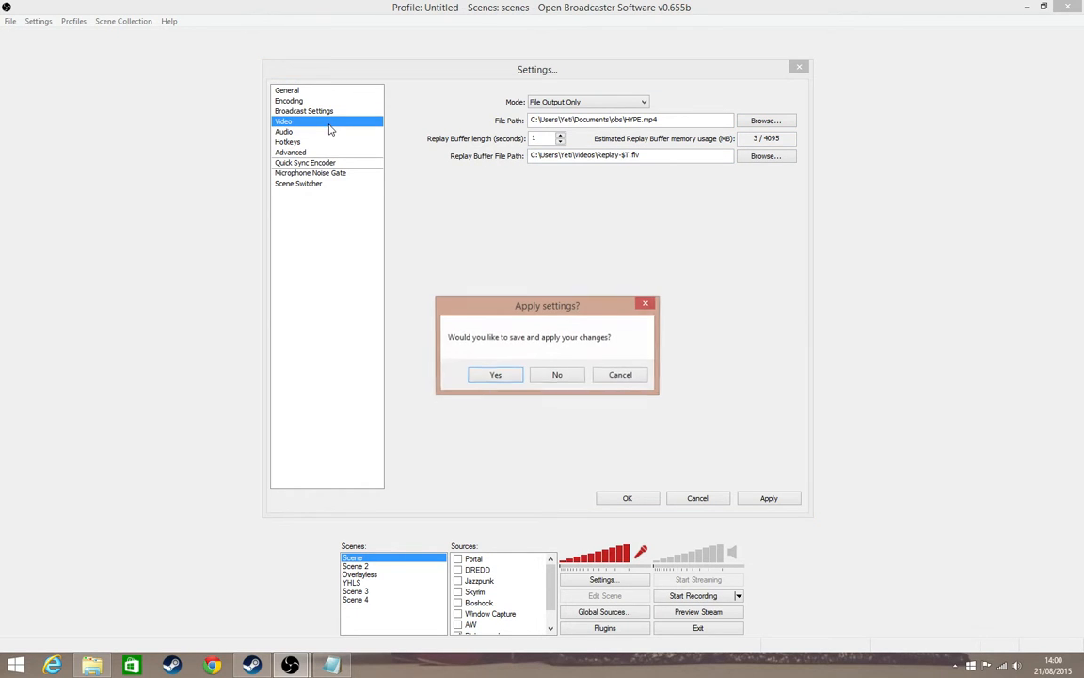
click(513, 375)
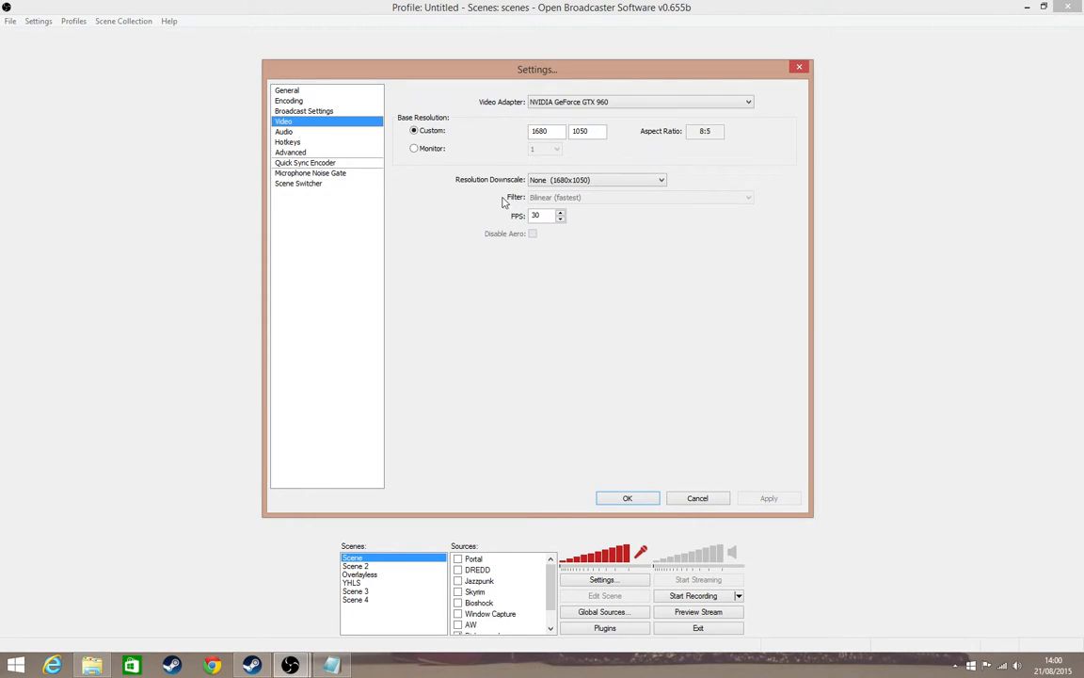
- Examine the video adapters available in the Video settings, keeping NVIDIA GeForce GTX 960
click(565, 103)
click(569, 106)
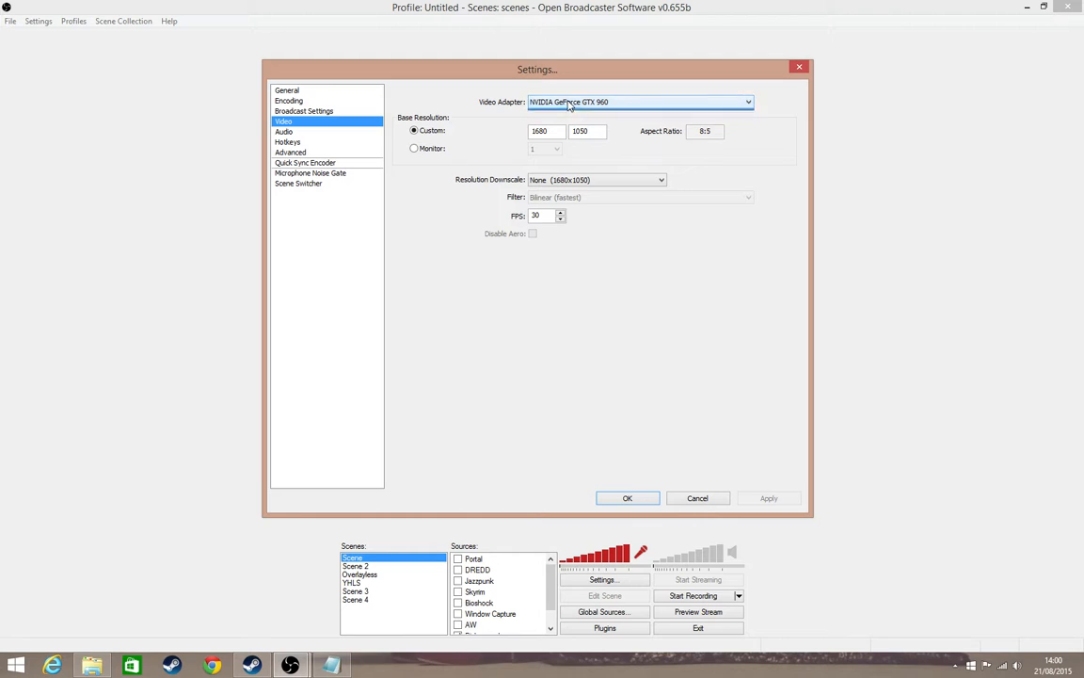
click(569, 105)
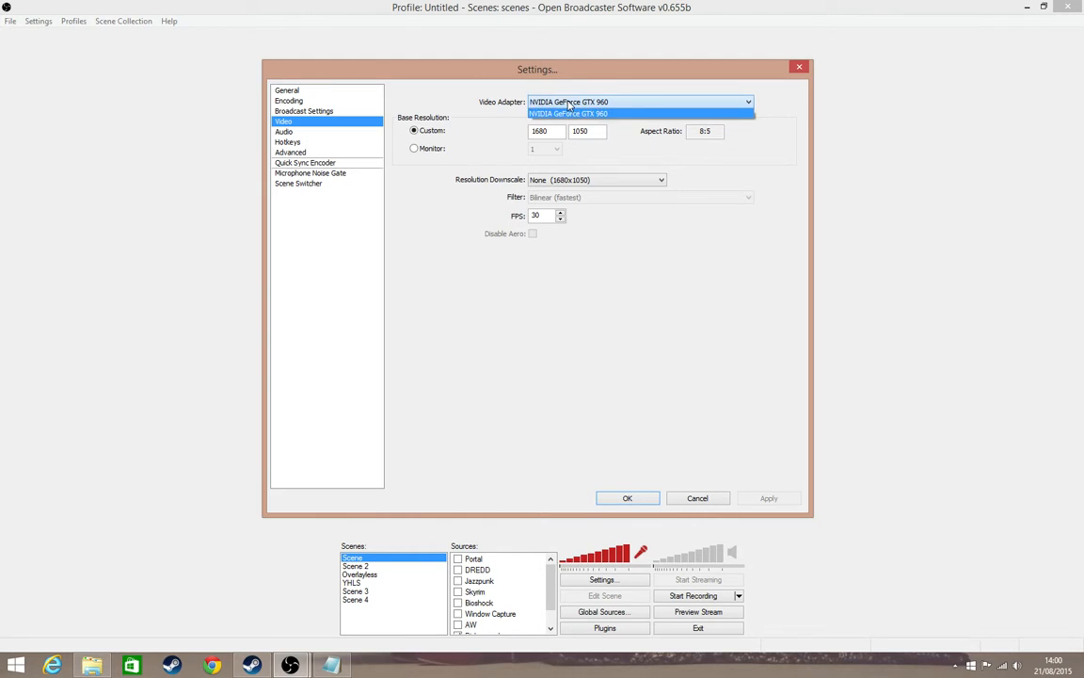
click(640, 103)
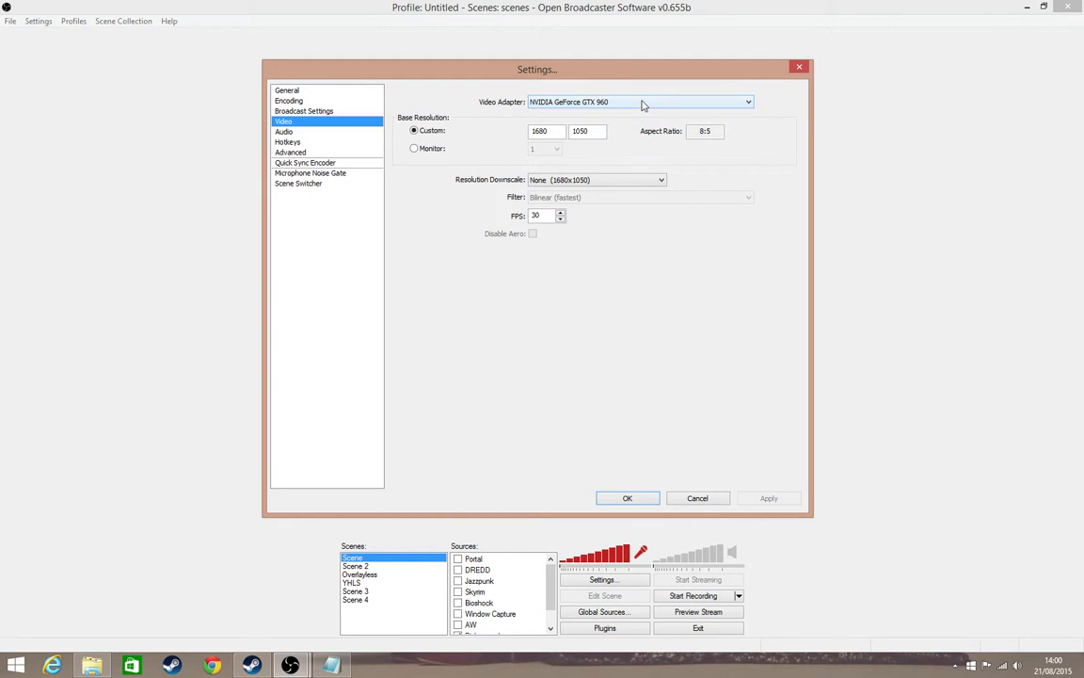
click(640, 103)
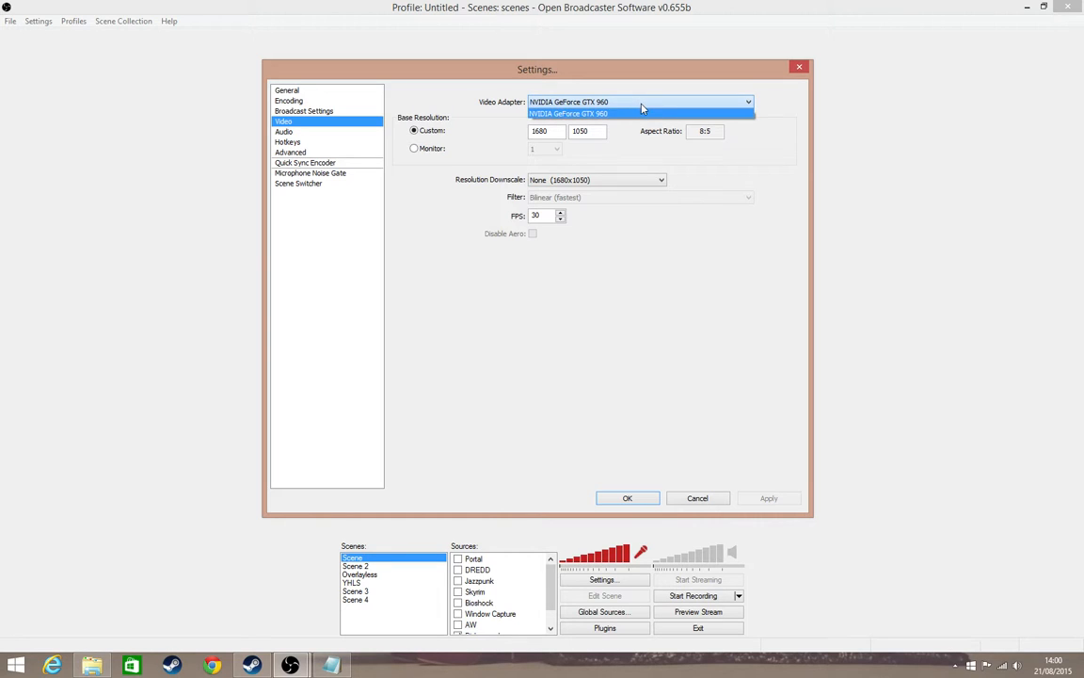
click(643, 109)
click(637, 107)
click(637, 110)
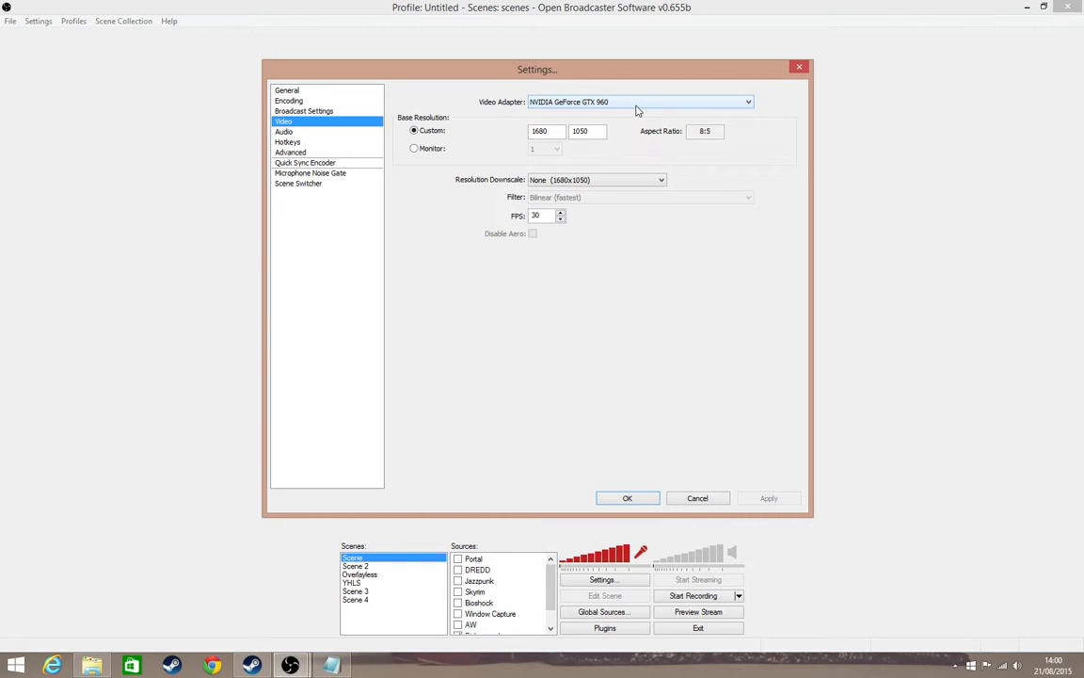
click(636, 109)
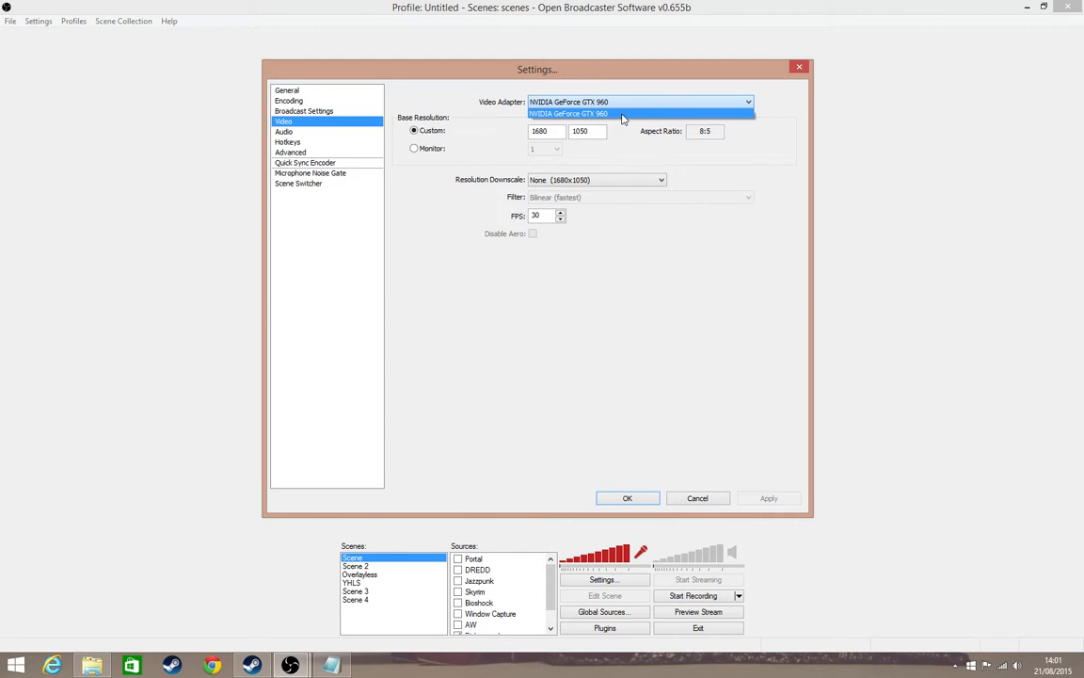
click(566, 105)
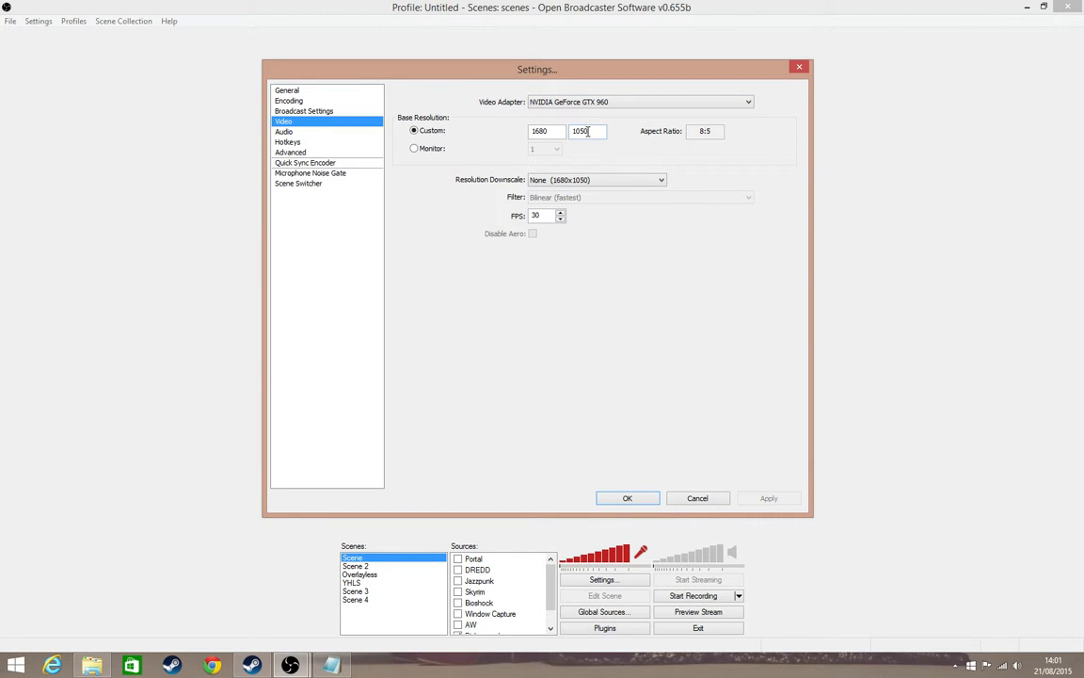
click(617, 105)
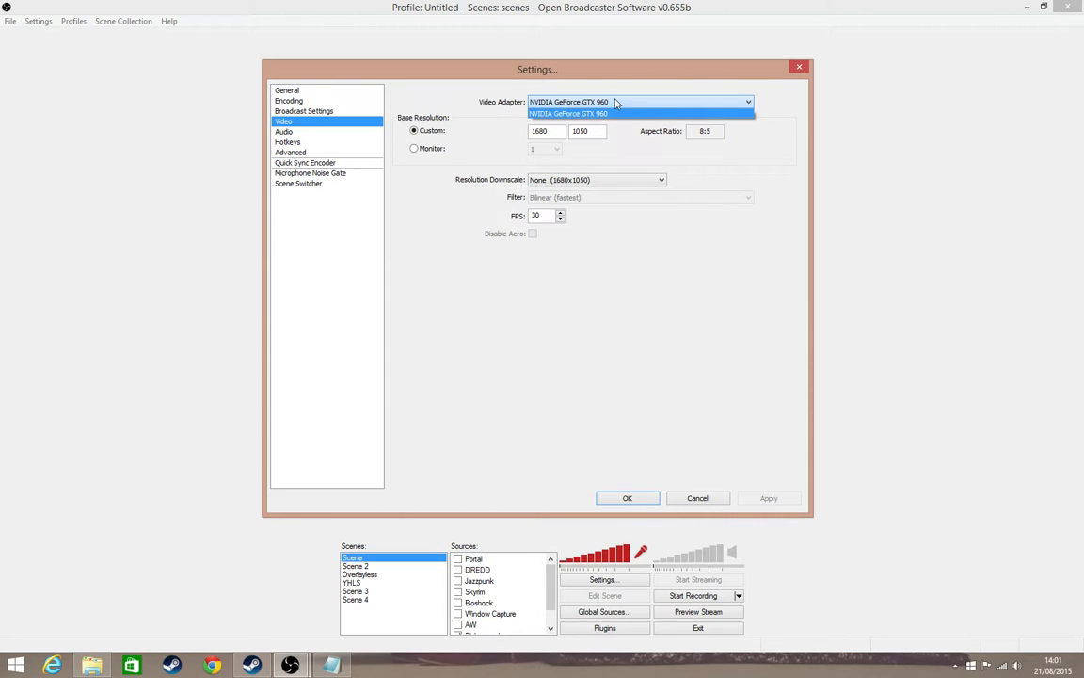
click(617, 104)
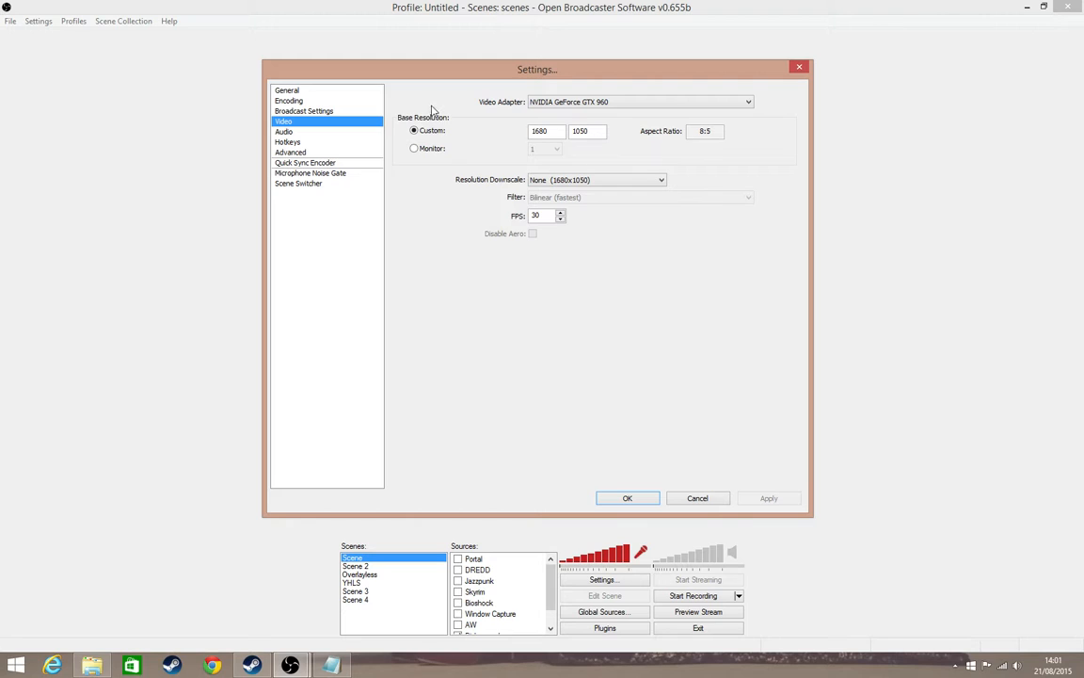
- Set the custom base resolution to 1280 by 720 and apply the video settings
drag(552, 131, 510, 128)
click(552, 130)
drag(604, 133, 546, 134)
click(600, 133)
drag(559, 129, 490, 137)
text(1280)
key(Tab)
text(720)
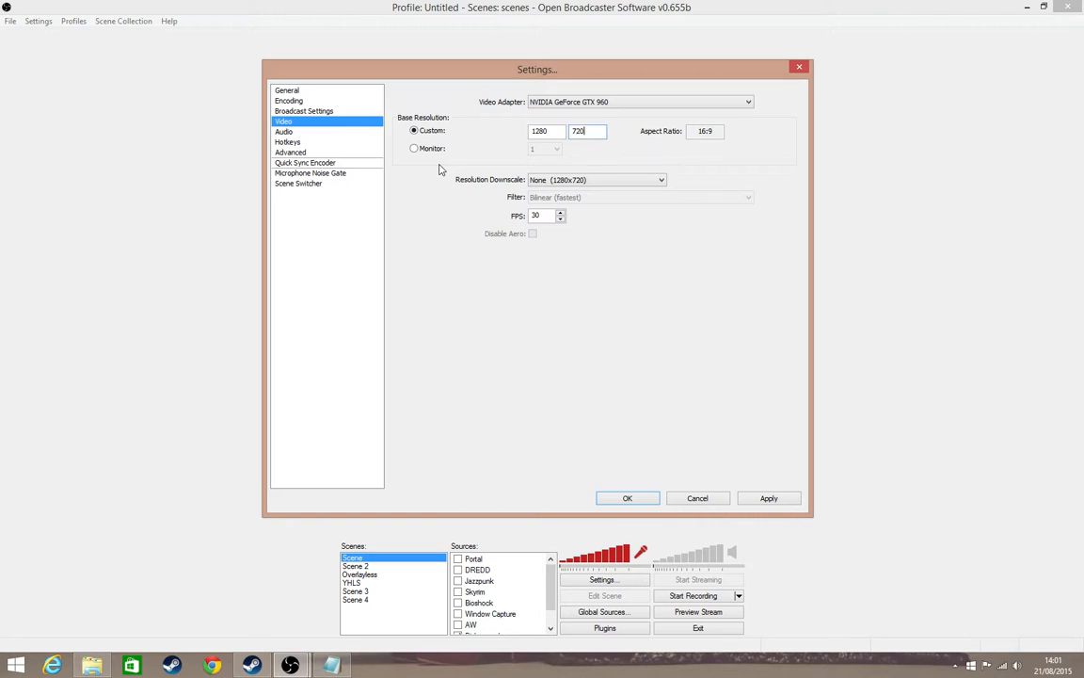
click(769, 498)
- Review the custom resolution values and keep the resolution downscale at None (1280x720)
click(585, 131)
click(556, 130)
click(589, 131)
mouse_move(597, 132)
mouse_down()
mouse_move(485, 116)
mouse_move(604, 133)
mouse_up()
click(658, 180)
click(658, 179)
click(635, 180)
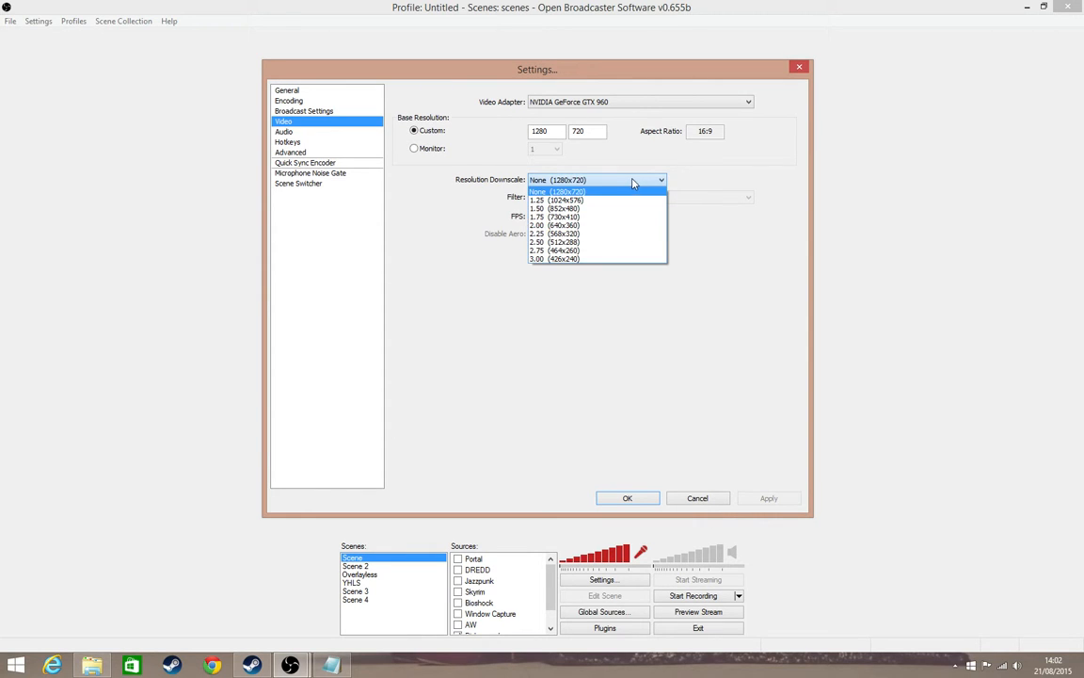
click(565, 191)
- Try a frame rate of 60 FPS, then move to the Audio settings without saving the video change
mouse_move(550, 215)
mouse_down()
mouse_move(494, 211)
mouse_move(550, 215)
mouse_up()
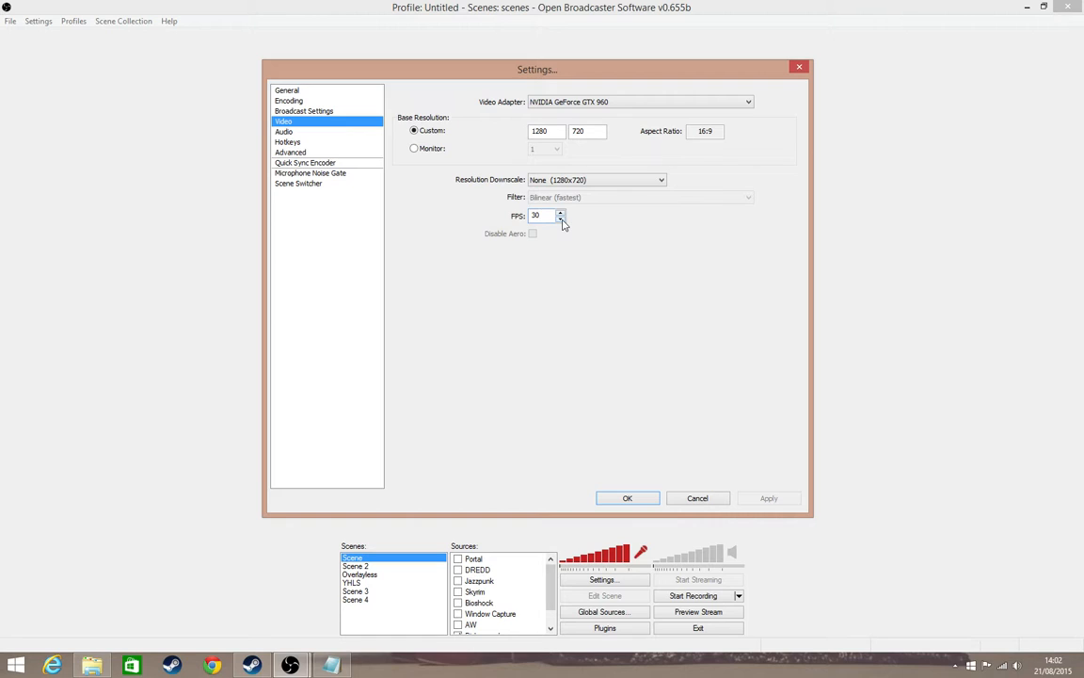
drag(551, 216, 410, 234)
text(60)
drag(550, 214, 472, 222)
click(283, 131)
click(557, 374)
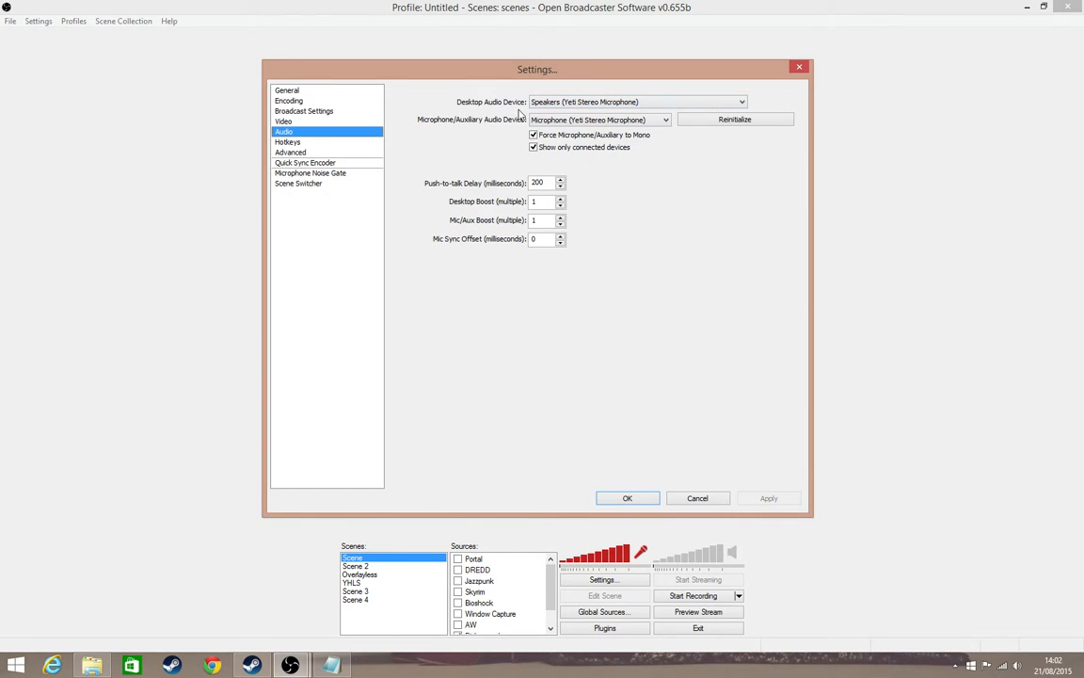
- Try disabling the microphone/auxiliary audio device
click(608, 122)
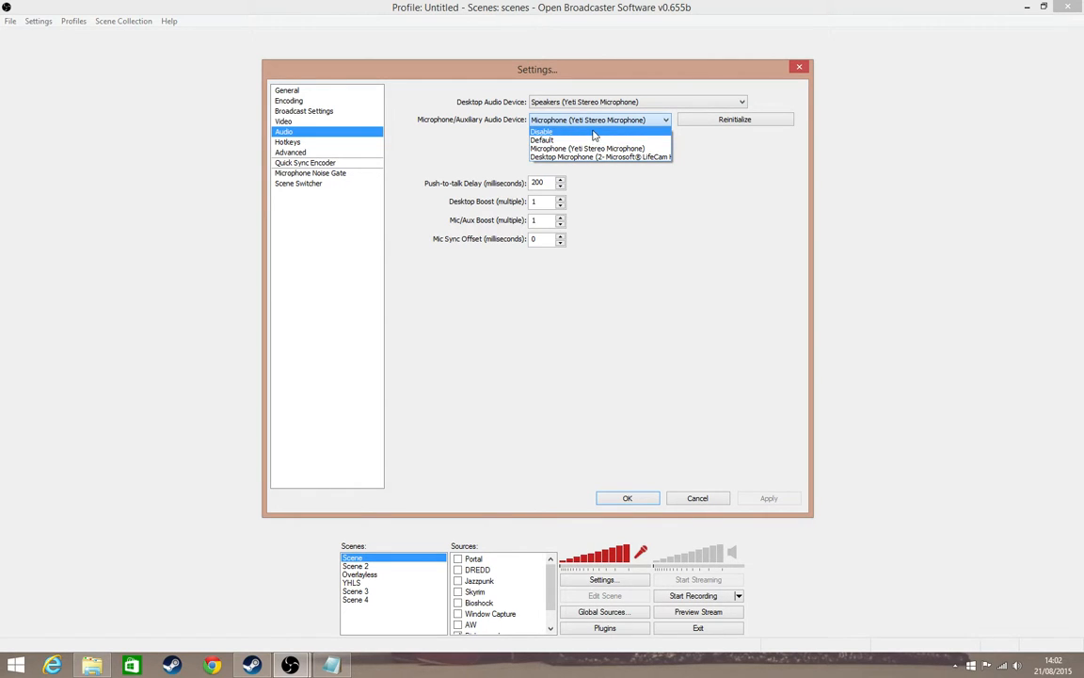
click(594, 131)
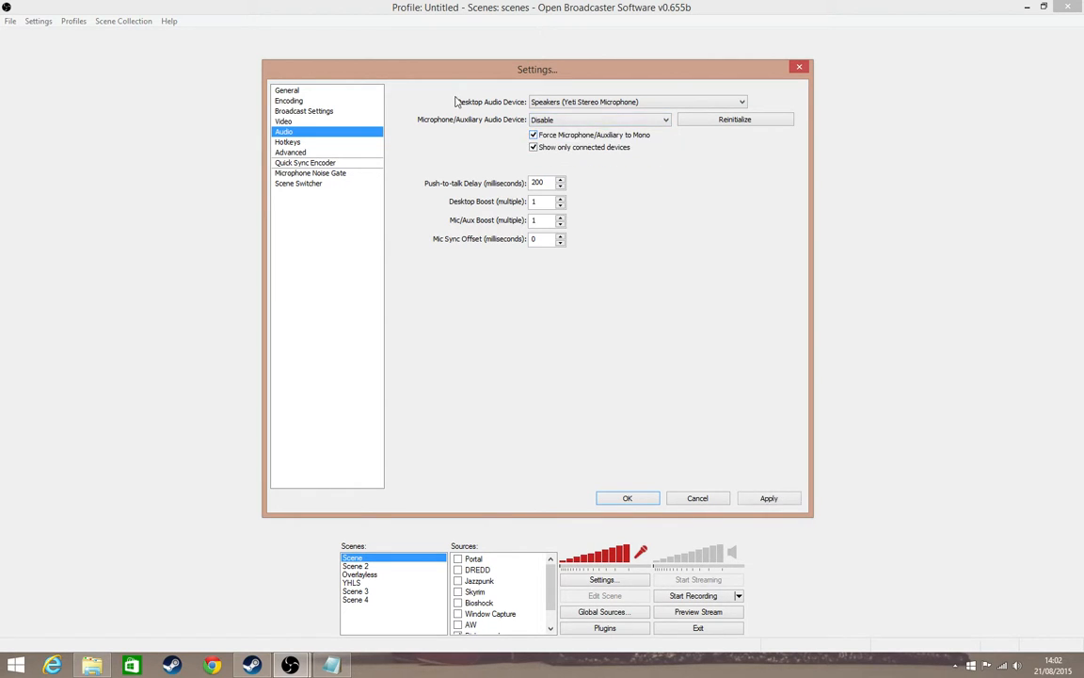
click(594, 123)
click(594, 122)
- Try Default as the desktop audio device, return it to Speakers (Yeti Stereo Microphone), and close the settings without saving
click(590, 102)
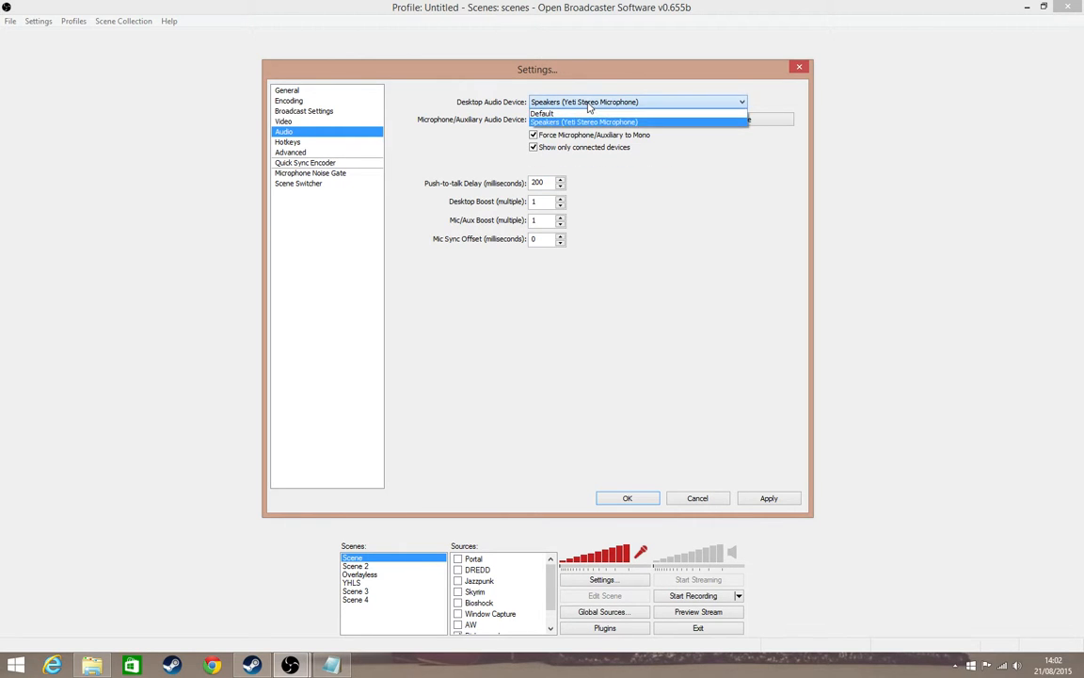
click(542, 113)
click(589, 101)
click(583, 122)
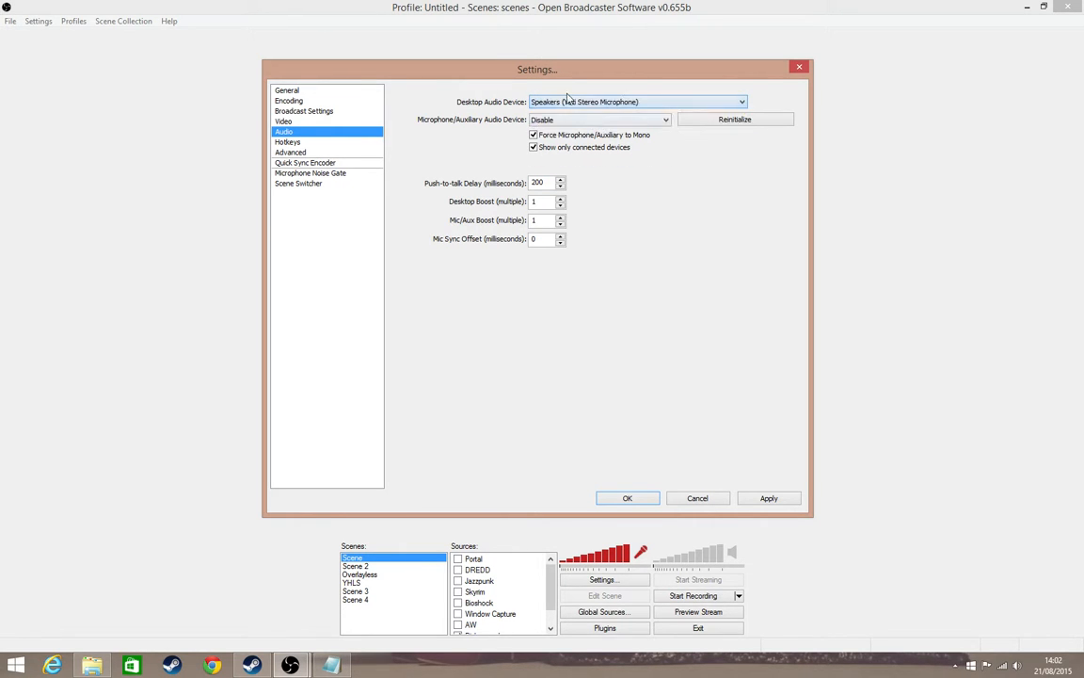
click(798, 67)
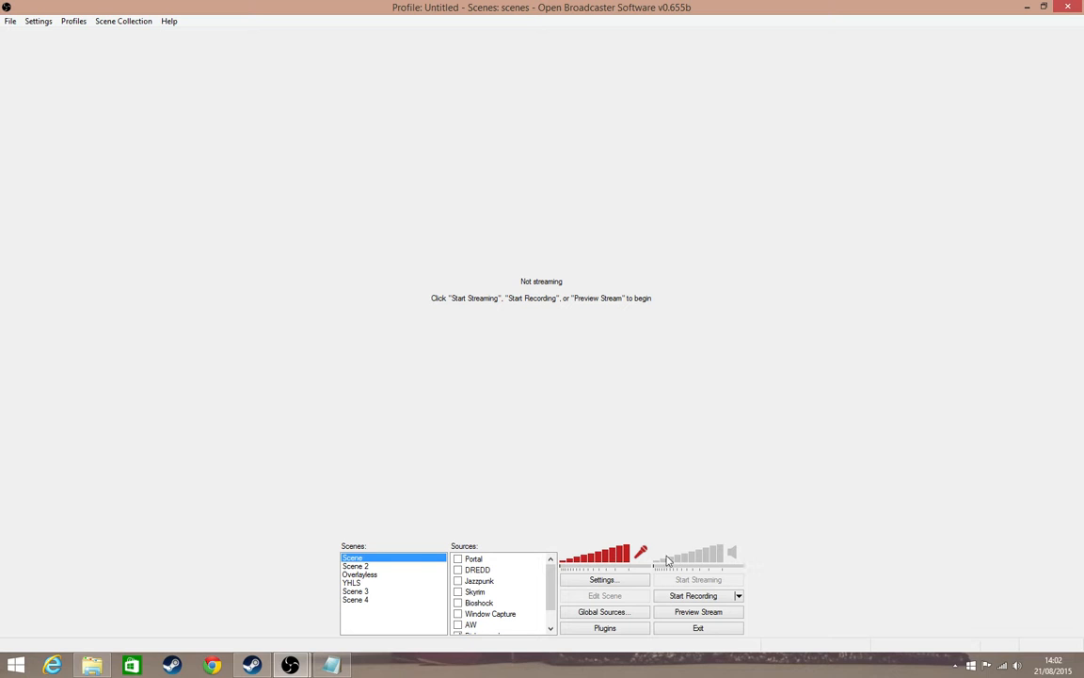
- Reopen the Audio settings and choose Microphone (Yeti Stereo Microphone) as the microphone/auxiliary audio device
mouse_move(617, 559)
mouse_down()
mouse_move(564, 567)
mouse_move(633, 561)
mouse_up()
click(39, 20)
click(43, 36)
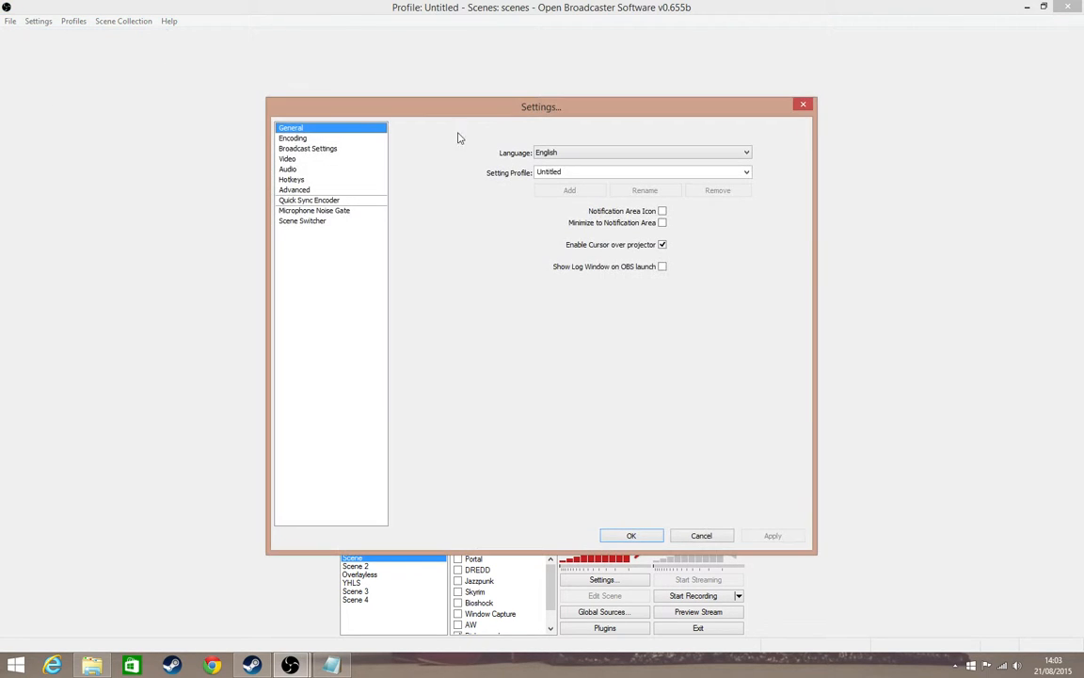
click(301, 170)
click(579, 157)
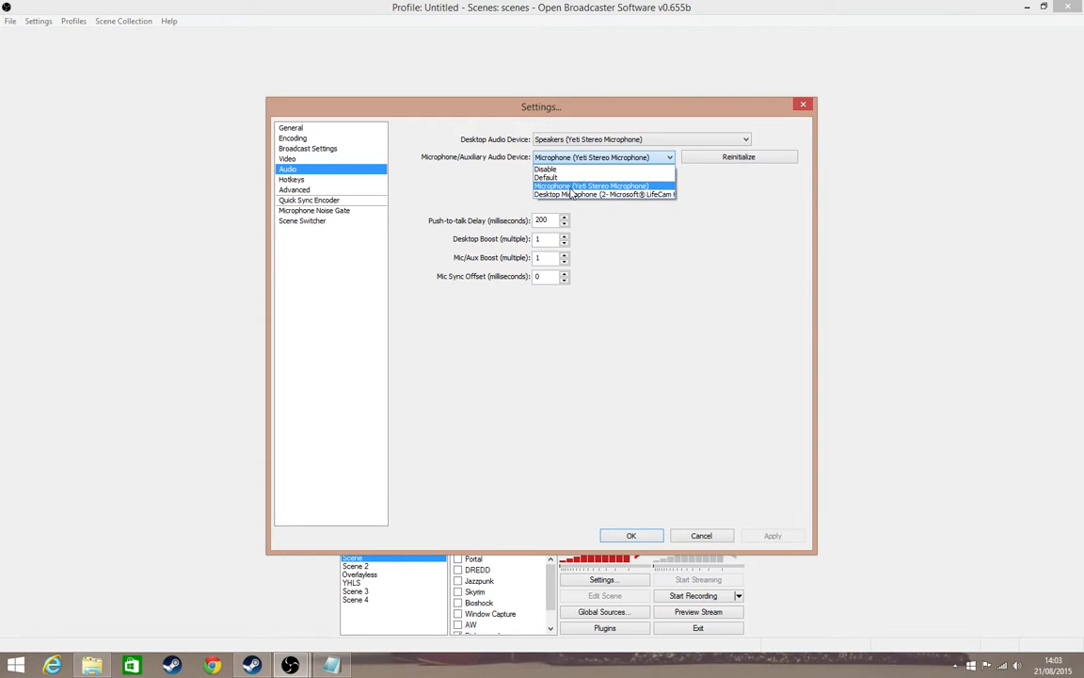
click(653, 186)
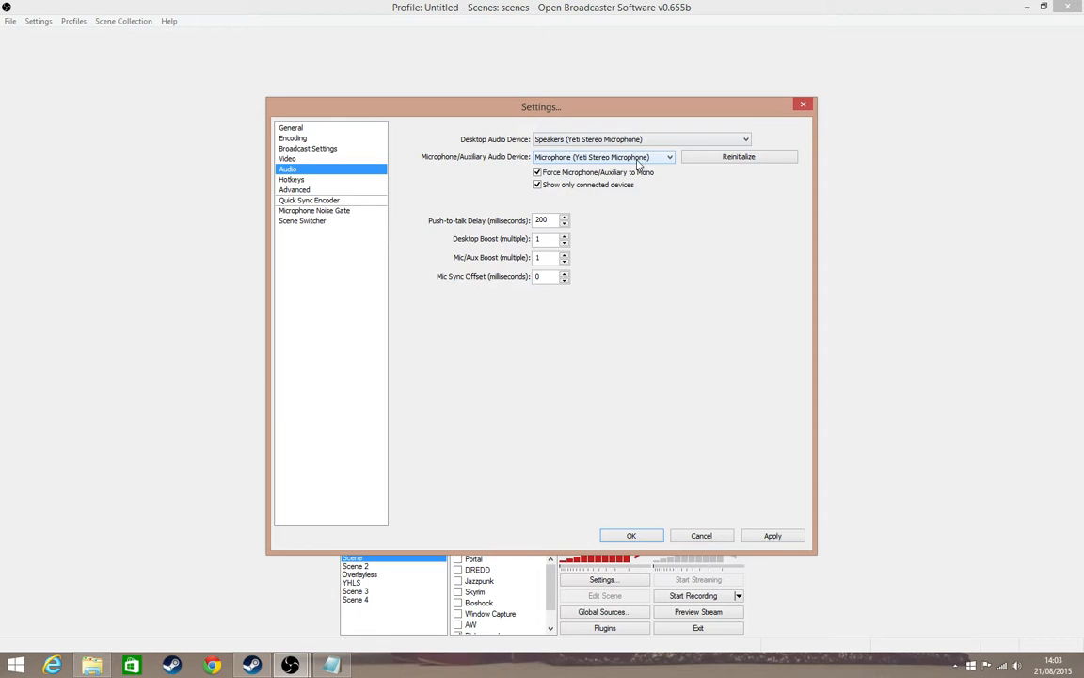
- Try the Microsoft LifeCam desktop microphone as the auxiliary device, return to the Yeti Stereo Microphone, and check the desktop audio device options
click(646, 157)
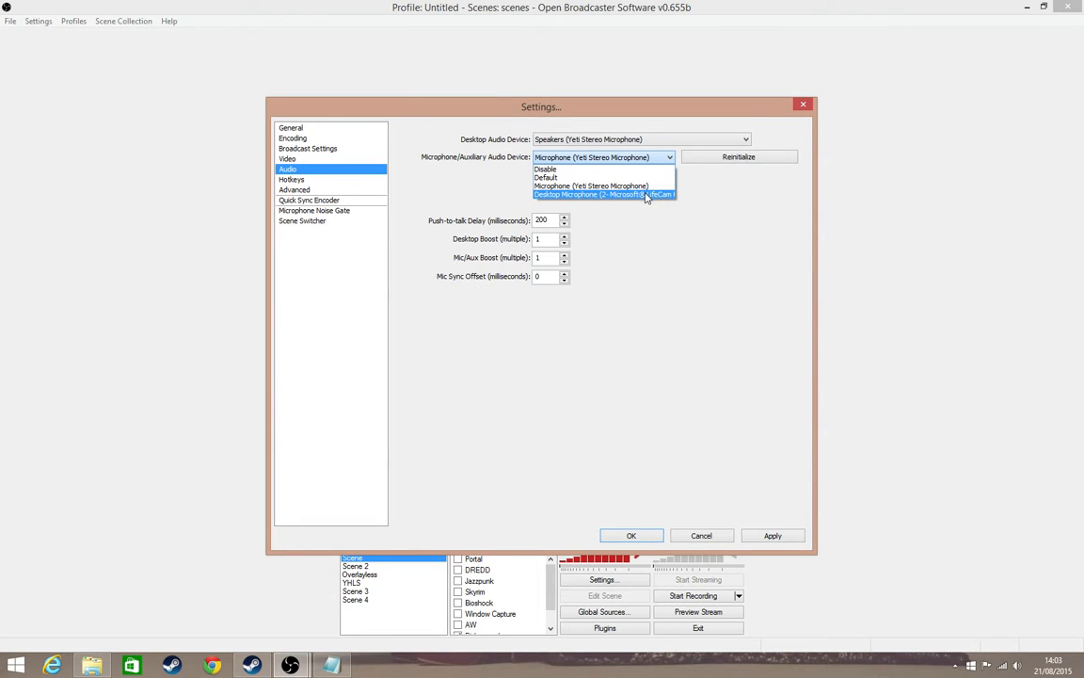
click(651, 195)
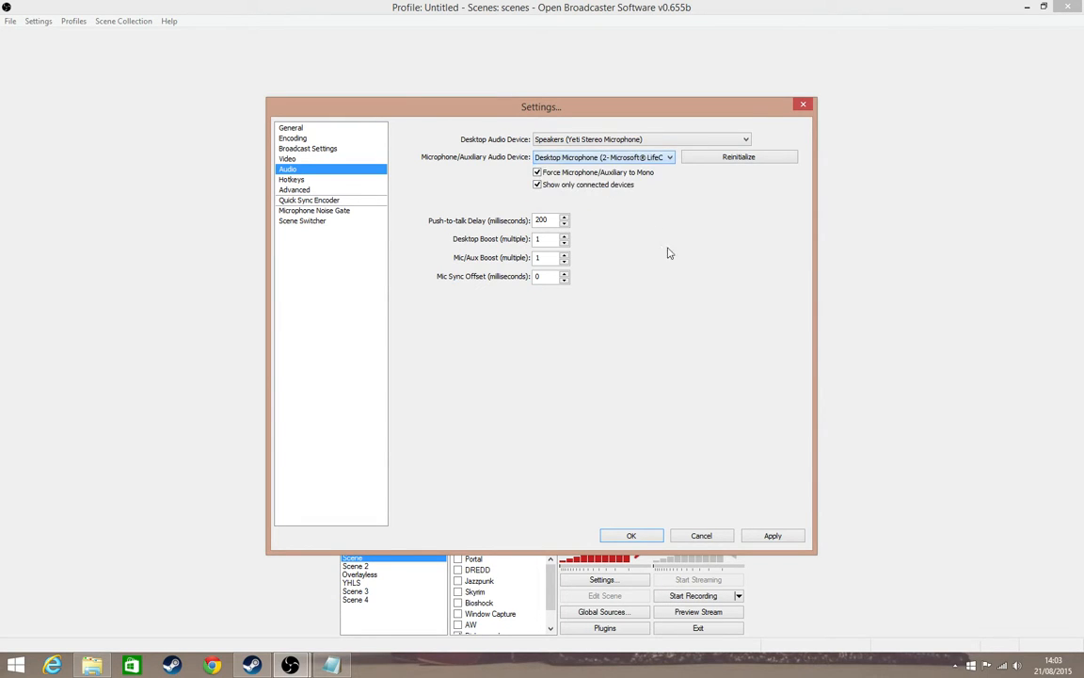
click(615, 160)
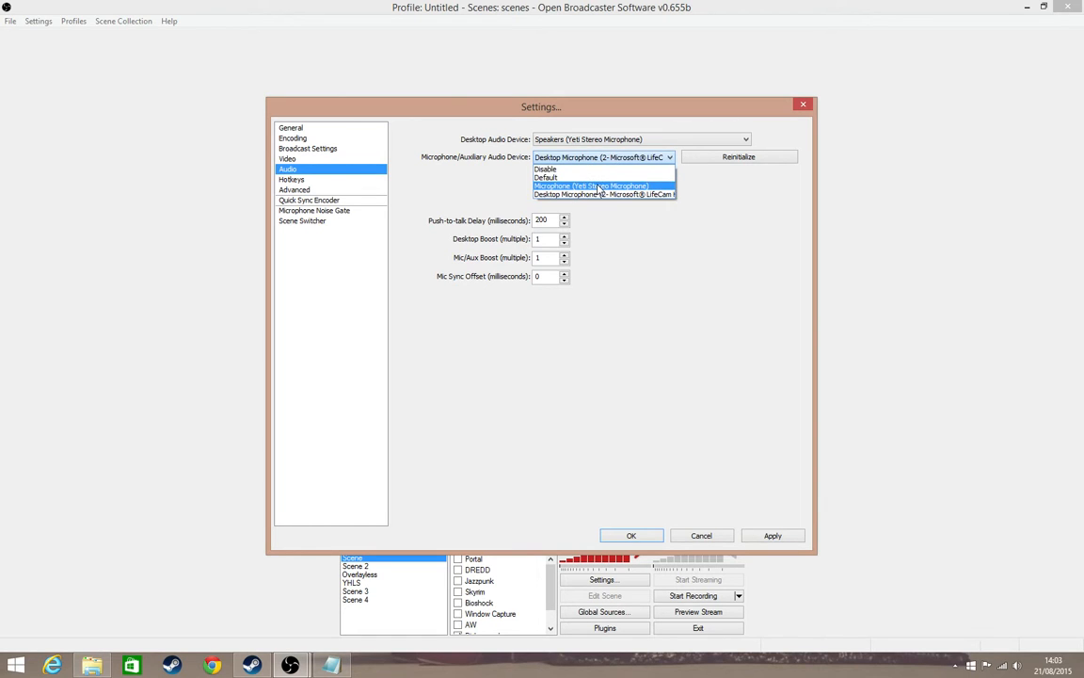
click(598, 185)
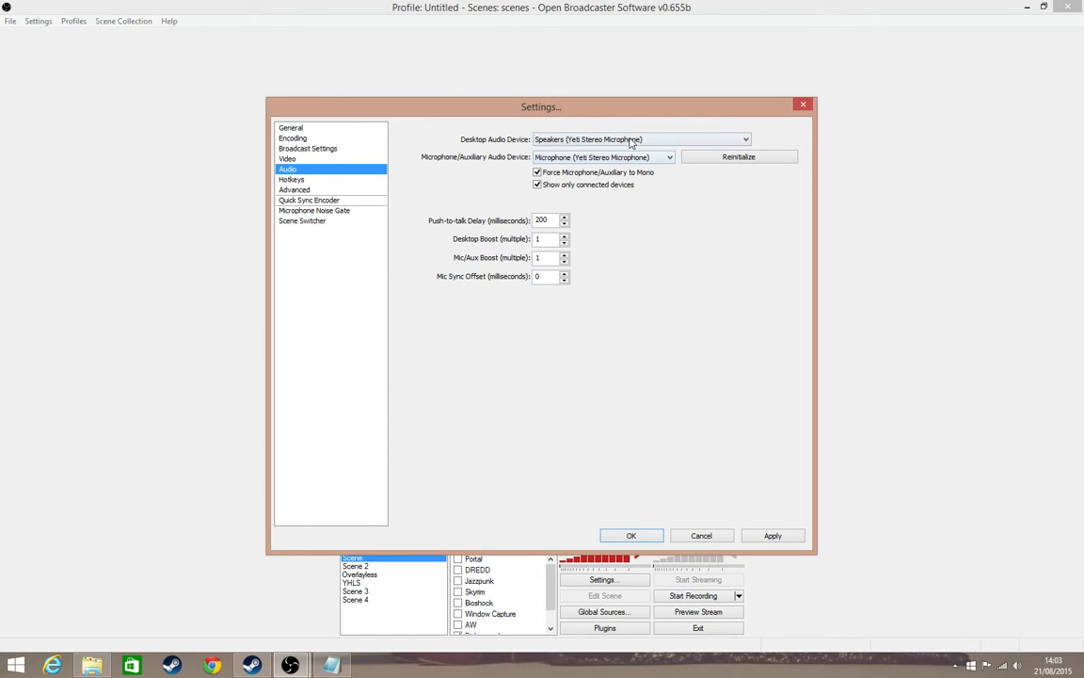
click(629, 141)
click(630, 140)
- Switch to the Hotkeys settings without saving the audio changes and examine the mute/unmute hotkeys for microphone and desktop
click(331, 179)
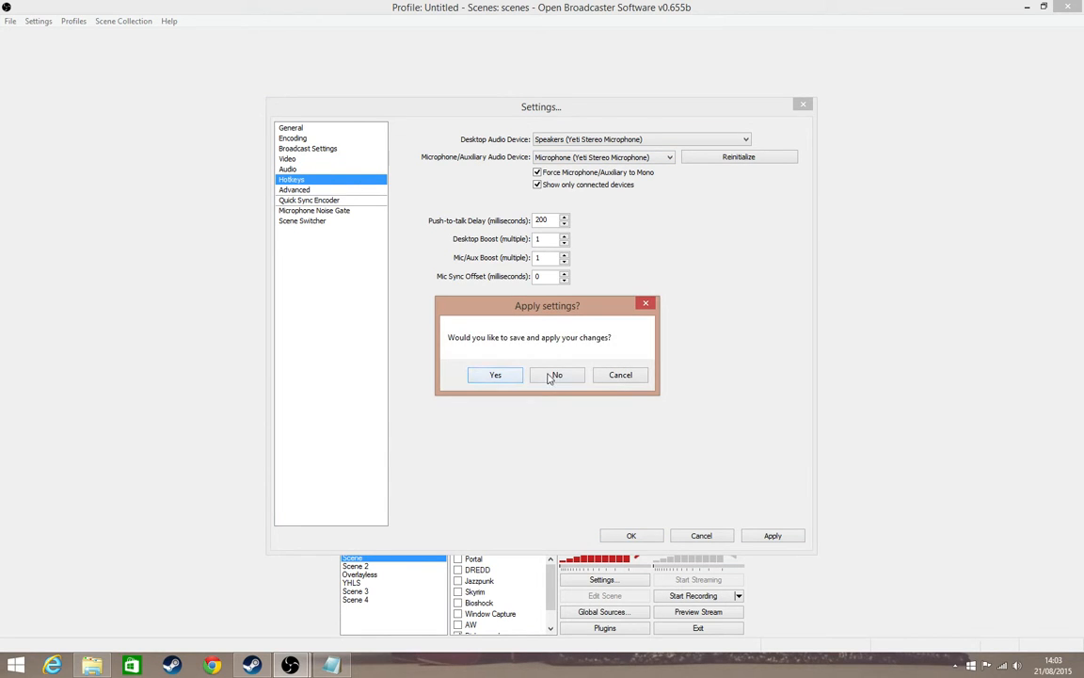
click(556, 374)
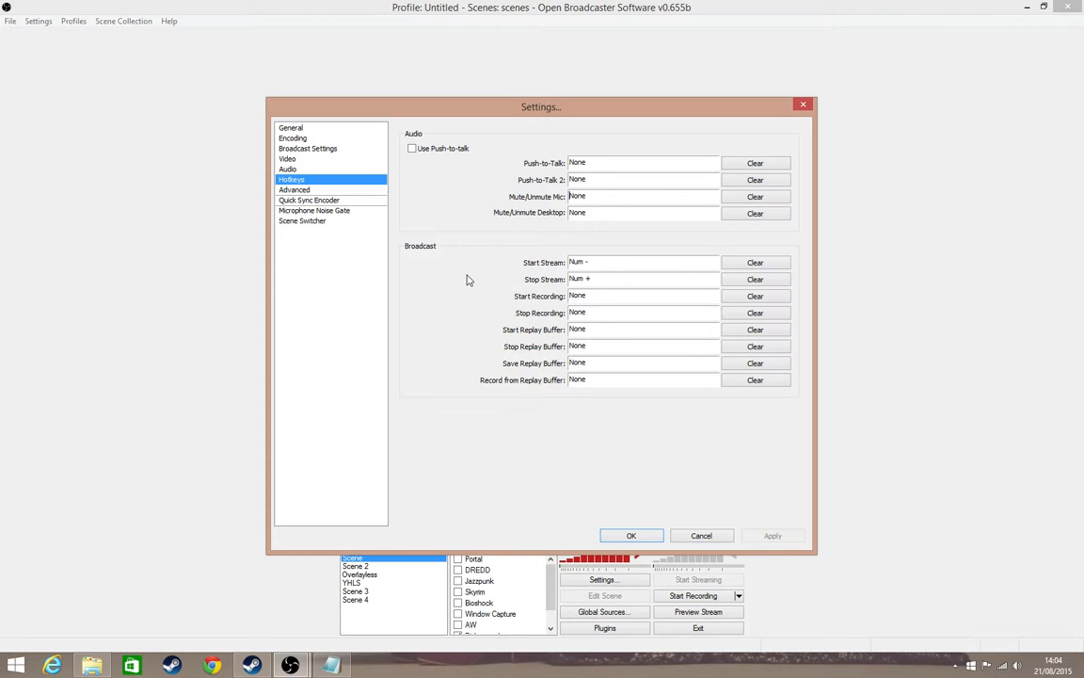
click(618, 213)
click(645, 196)
- Review the General, Encoding, Broadcast Settings, Advanced and Hotkeys pages of the settings
click(304, 126)
click(286, 139)
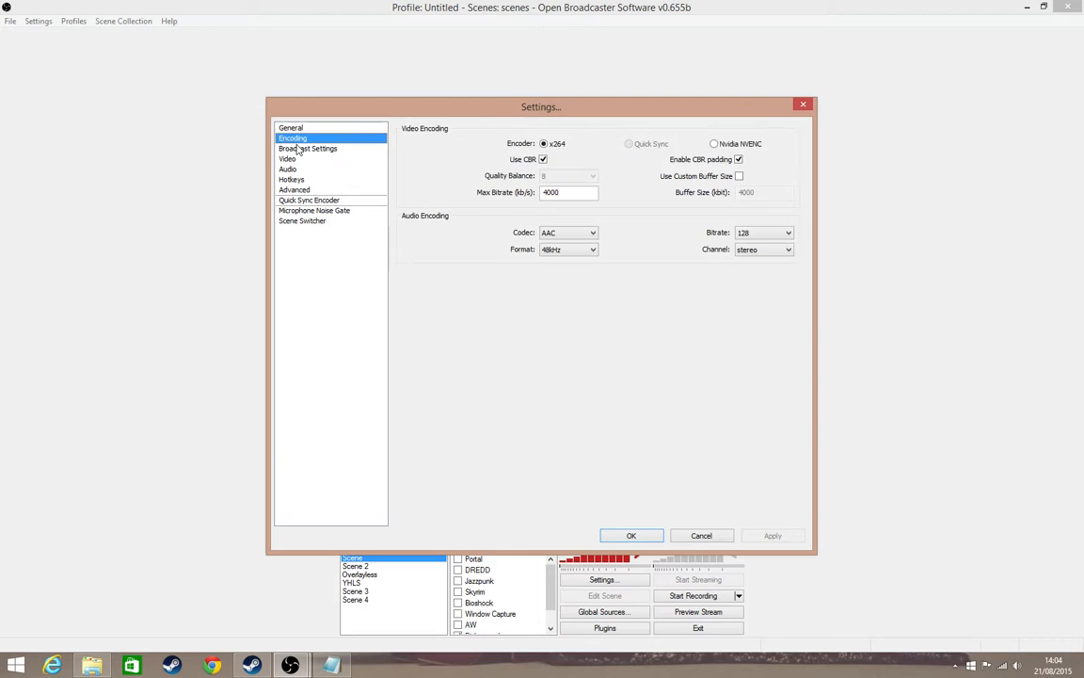
click(288, 148)
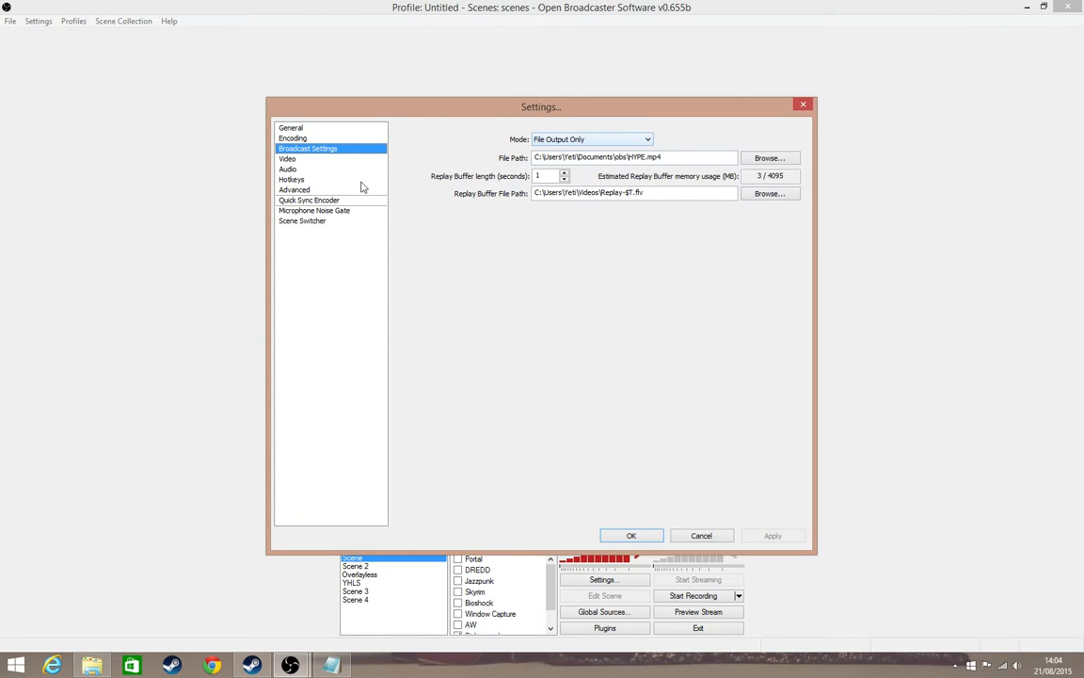
click(301, 189)
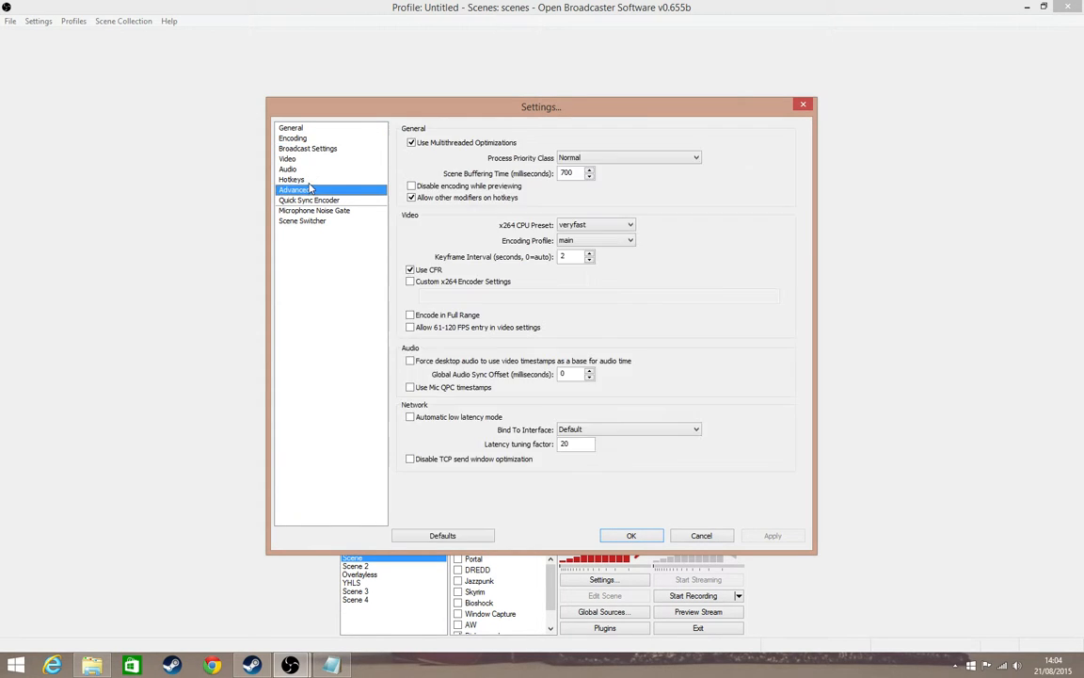
click(299, 179)
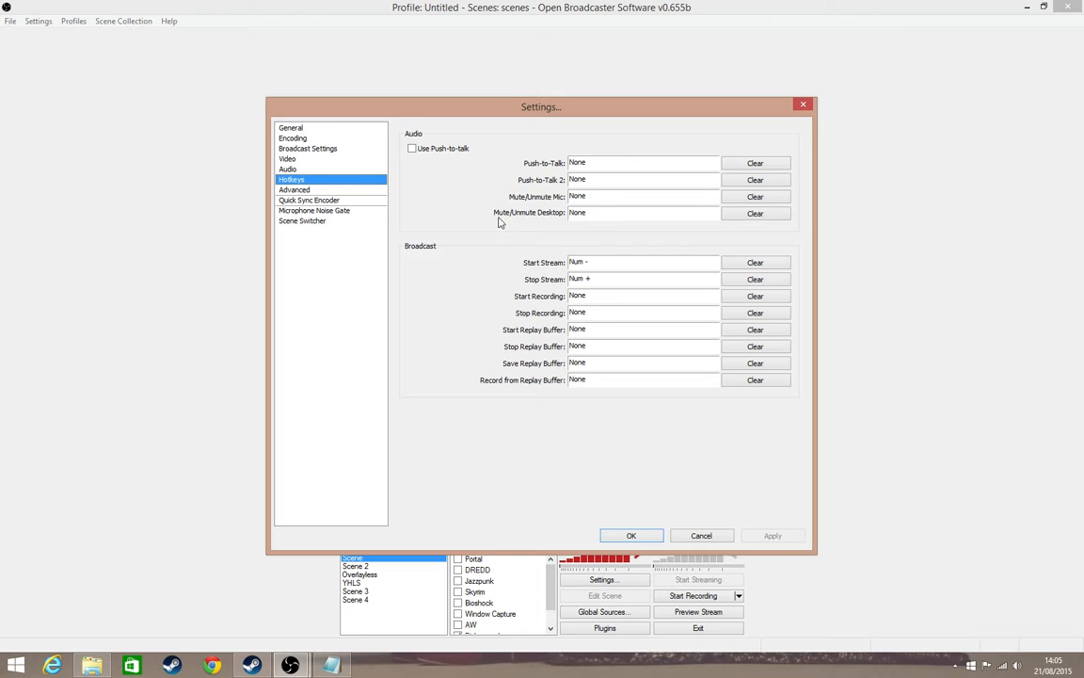
click(294, 127)
click(292, 138)
click(309, 148)
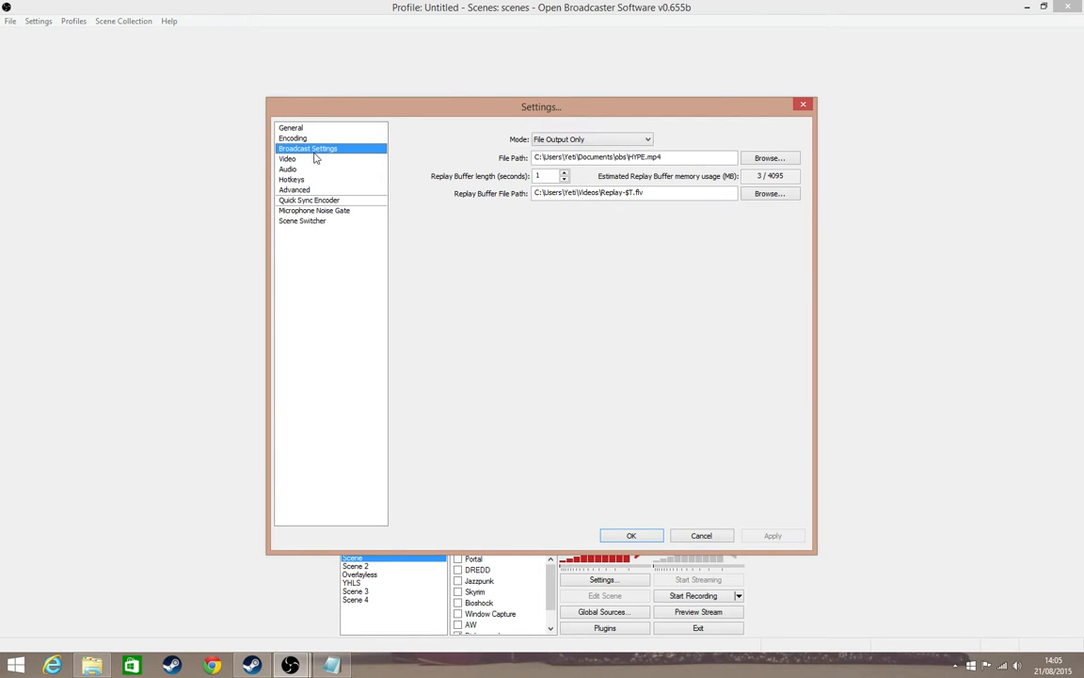
click(307, 179)
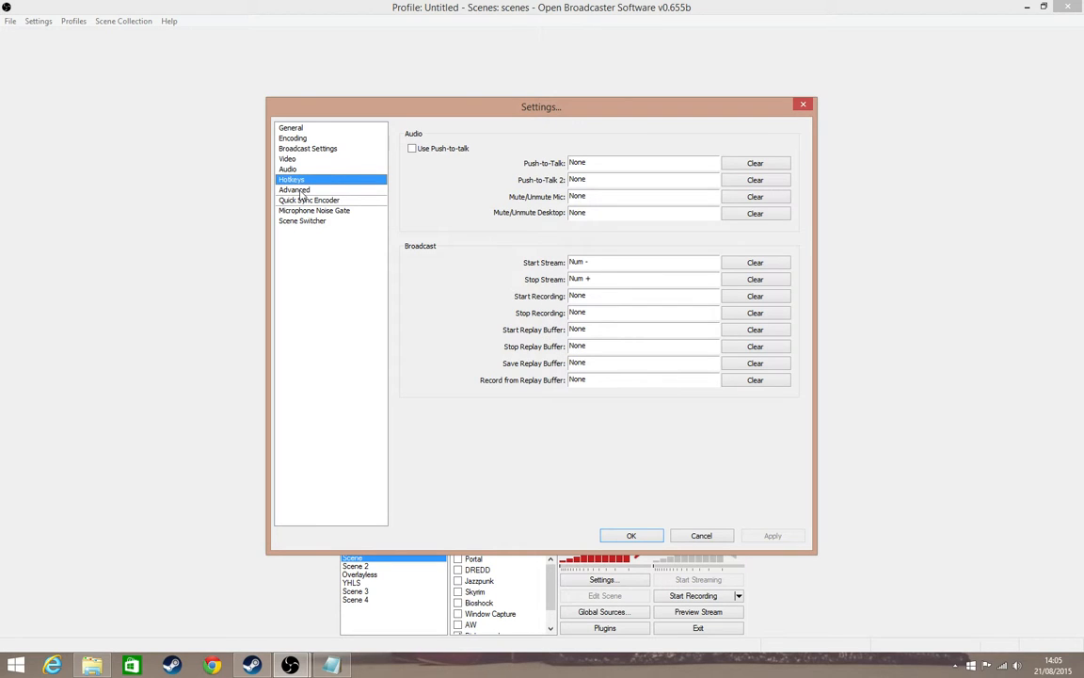
- Open the Advanced settings and examine the available x264 CPU presets without changing the selection
click(366, 191)
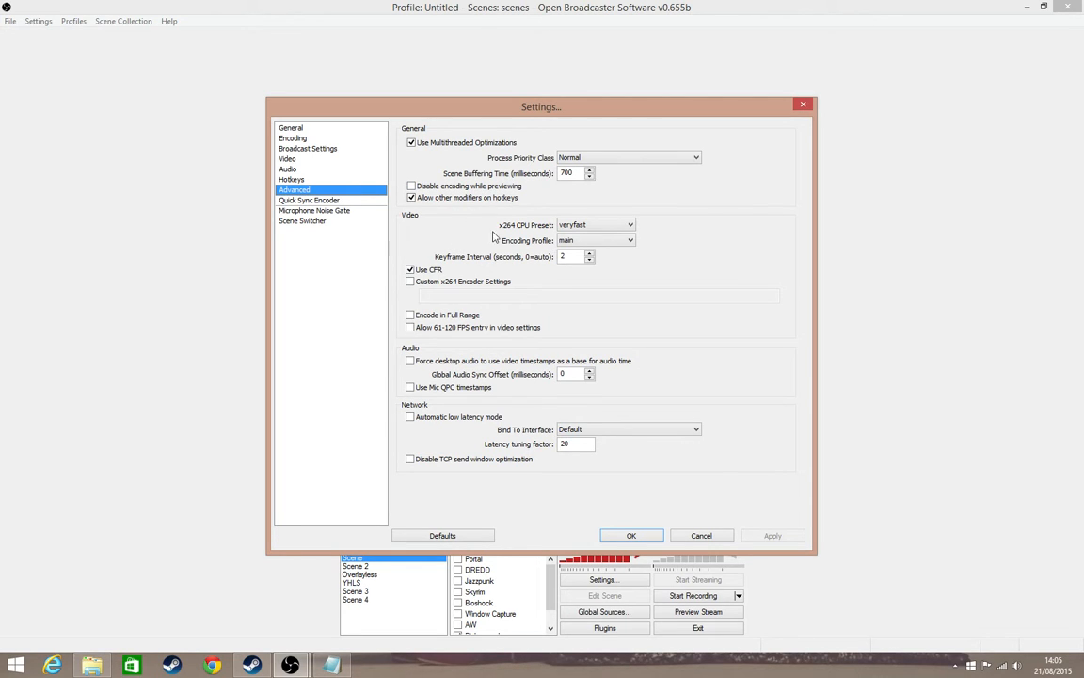
click(631, 226)
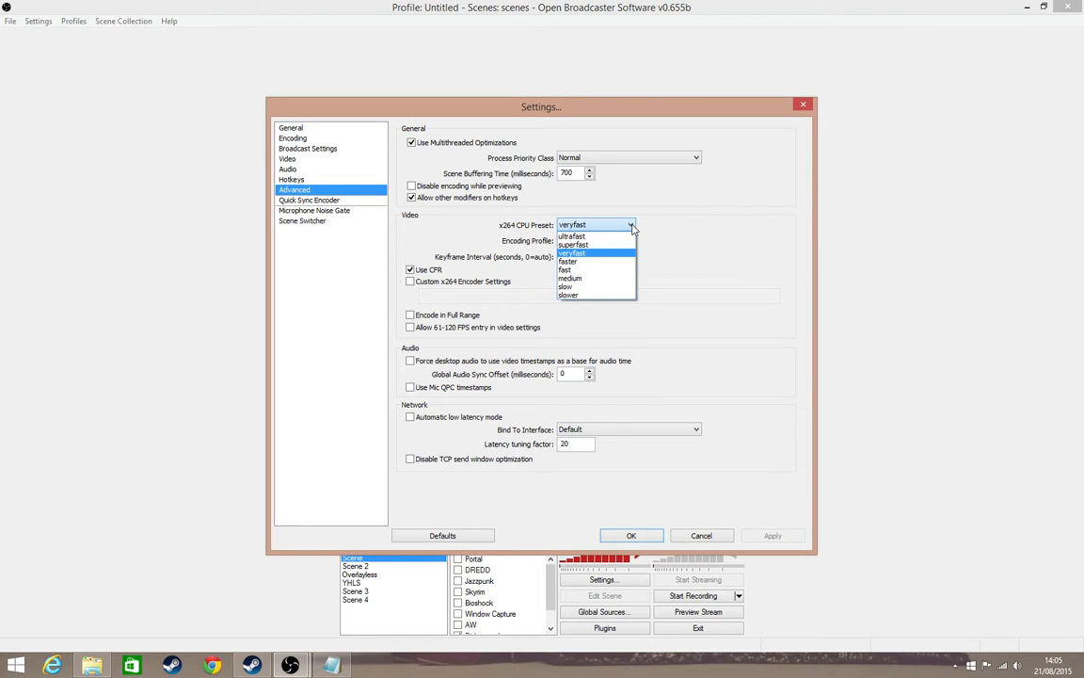
click(631, 226)
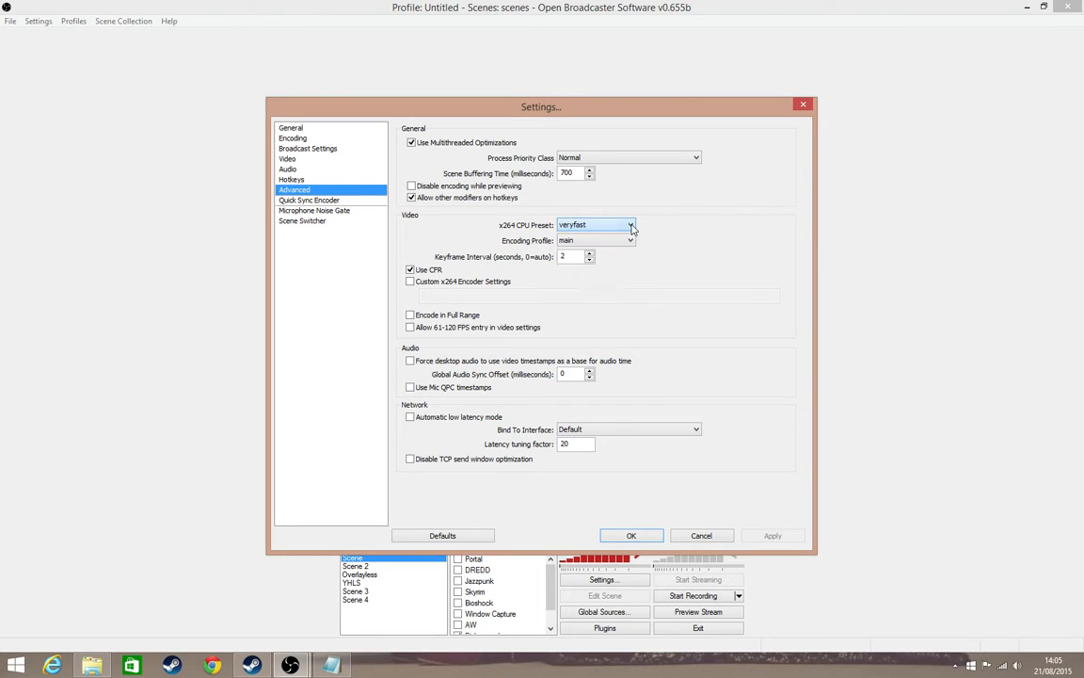
click(632, 226)
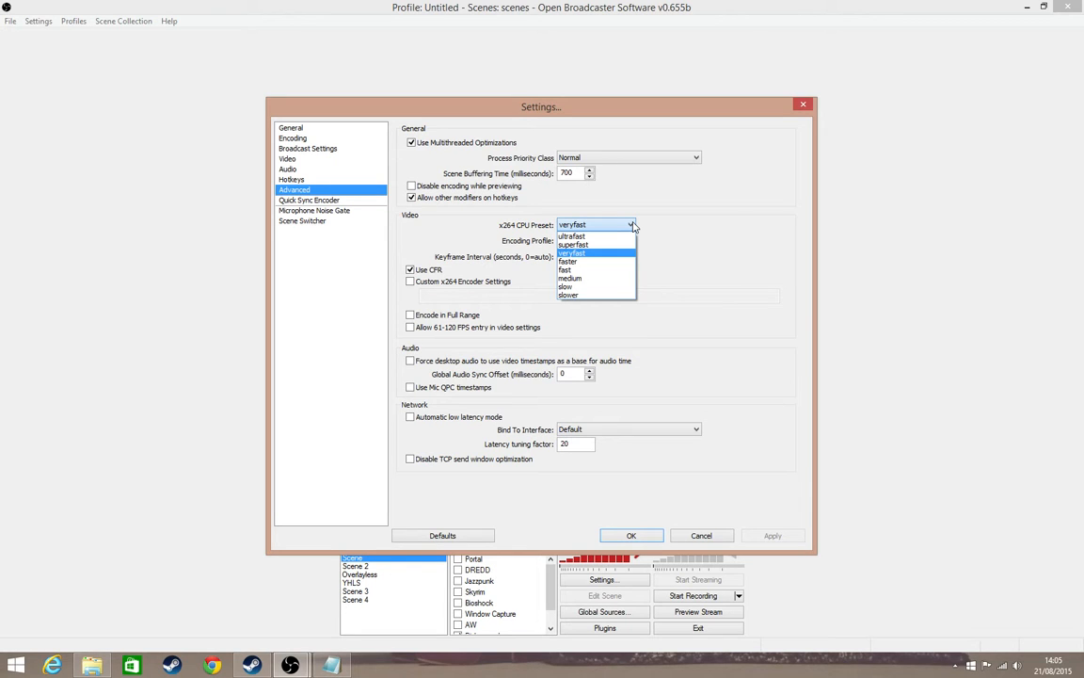
click(632, 225)
click(629, 226)
click(628, 226)
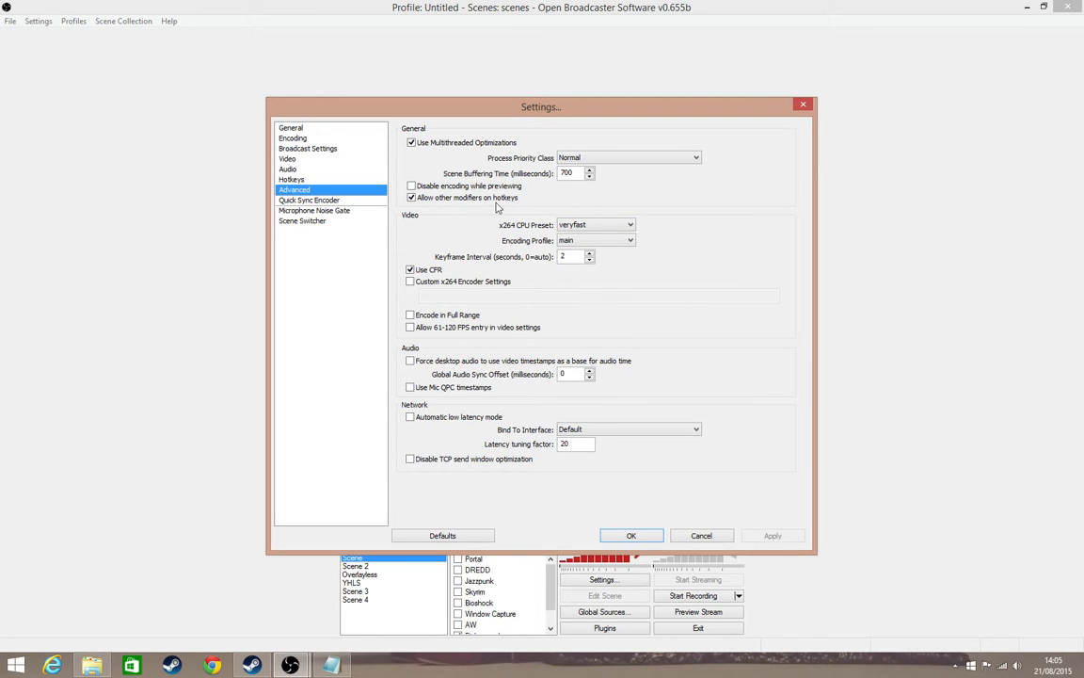
- Review the Quick Sync Encoder page alongside the Encoding and Advanced pages of the settings
click(344, 201)
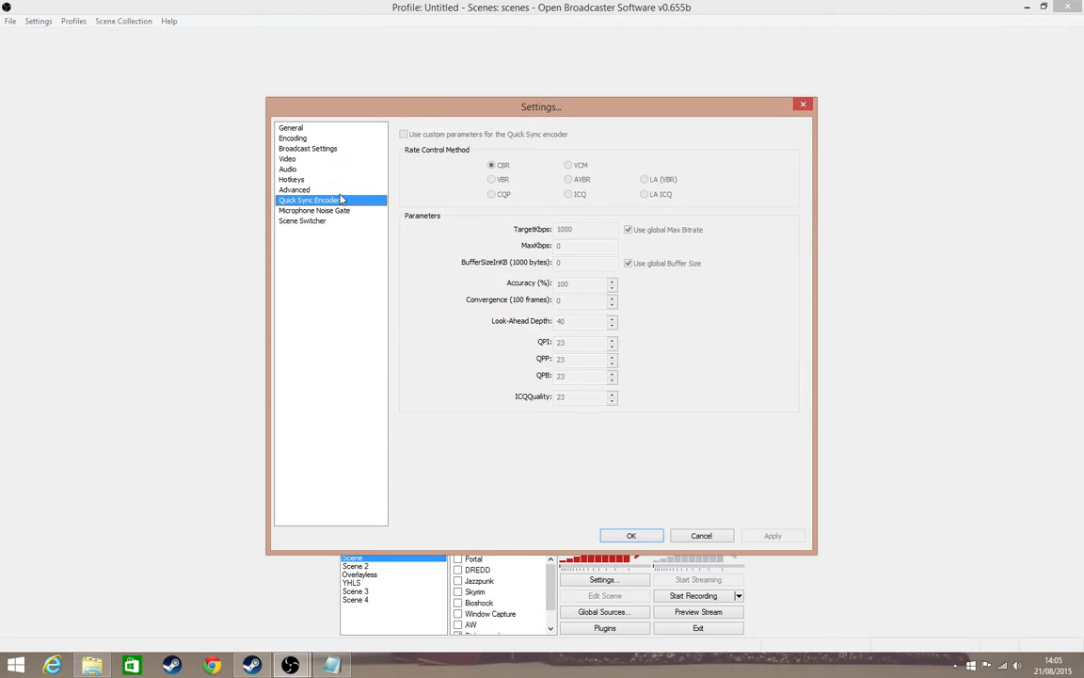
click(293, 138)
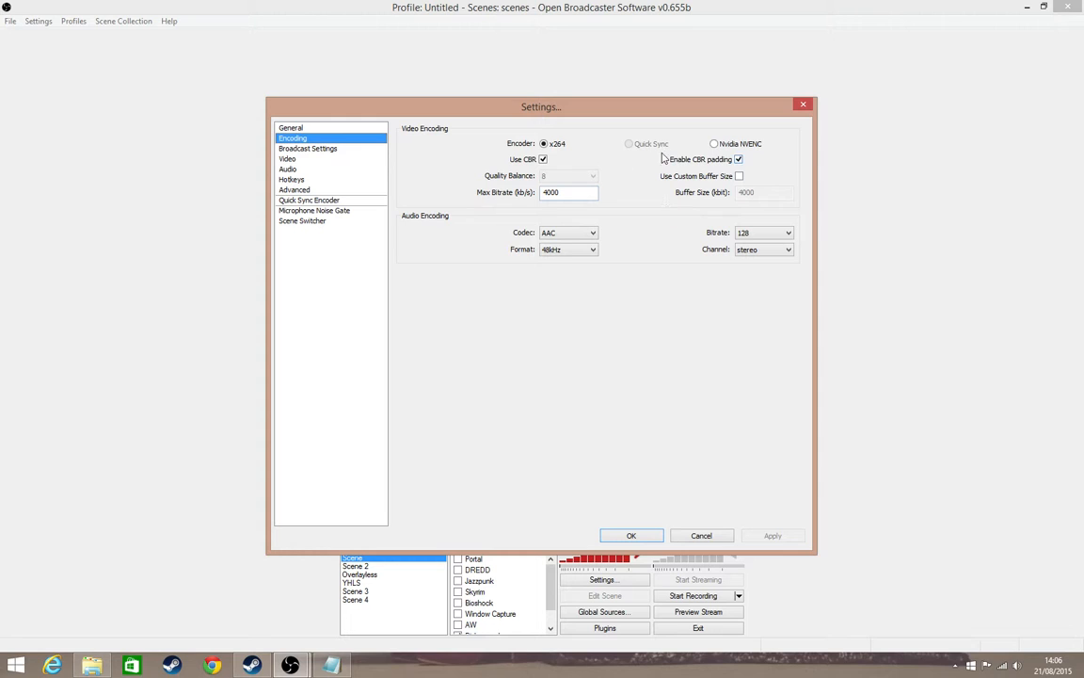
click(306, 189)
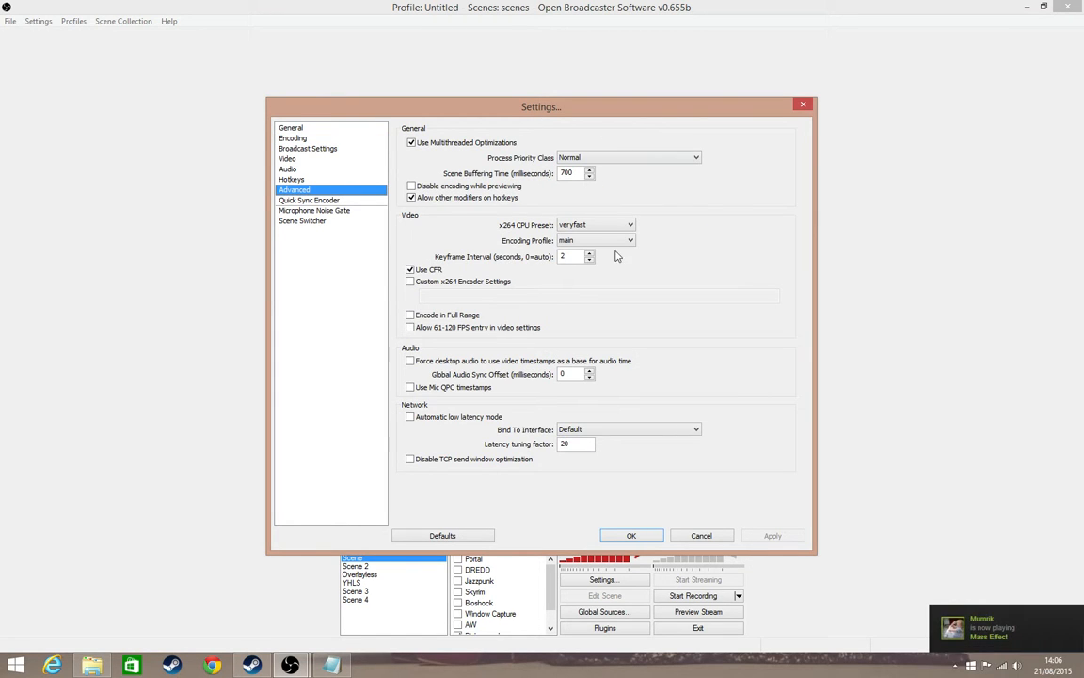
click(311, 200)
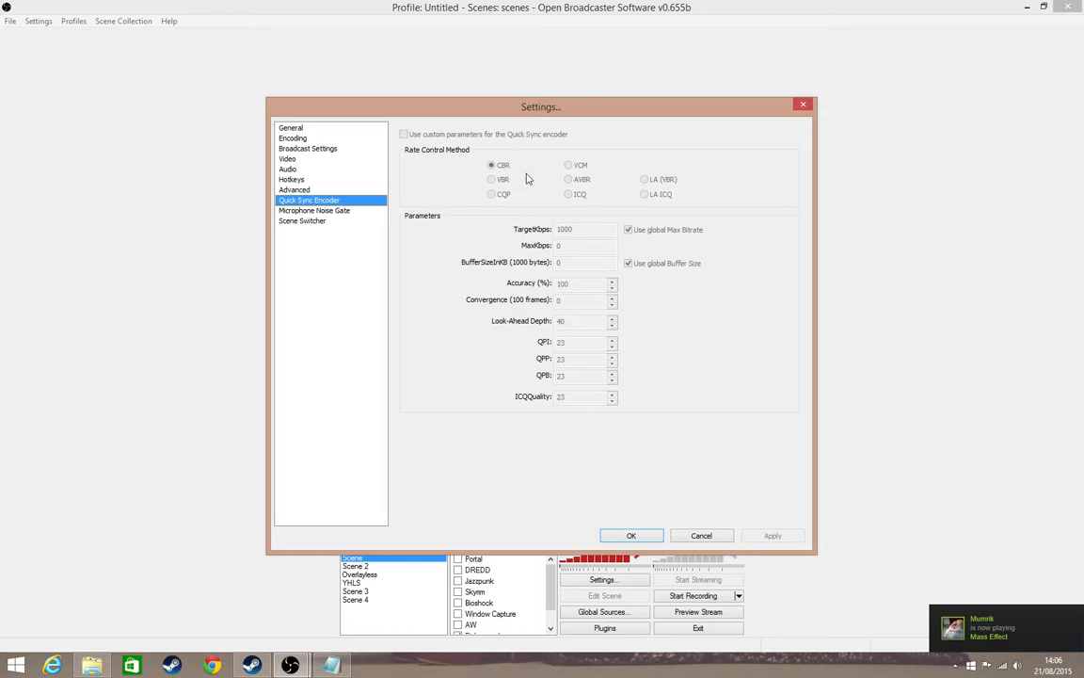
- Enable the microphone noise gate, set the close threshold to -51 dB and the open threshold to -20 dB, and start the threshold preview
click(313, 210)
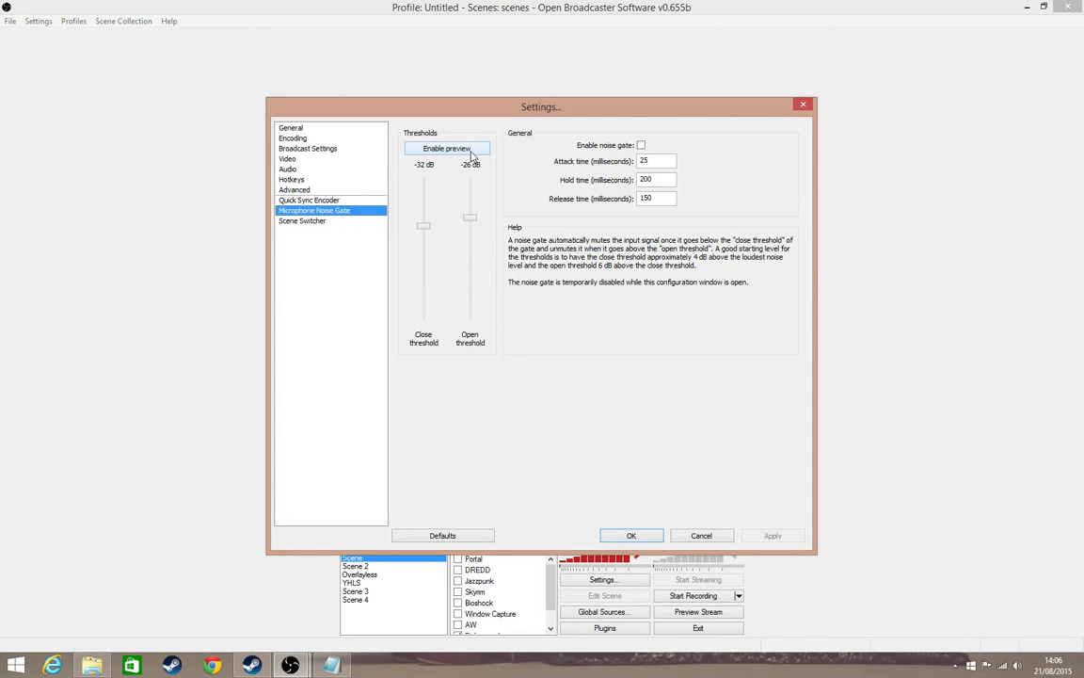
click(641, 147)
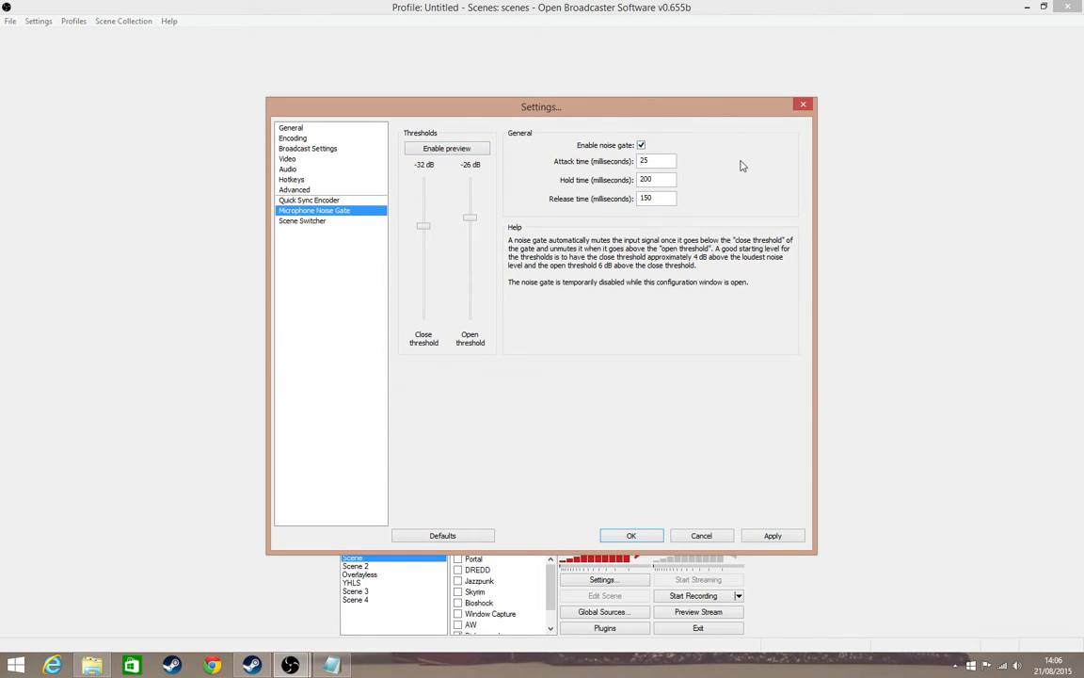
click(427, 225)
drag(427, 227, 424, 260)
drag(469, 223, 469, 213)
drag(424, 260, 424, 252)
click(444, 149)
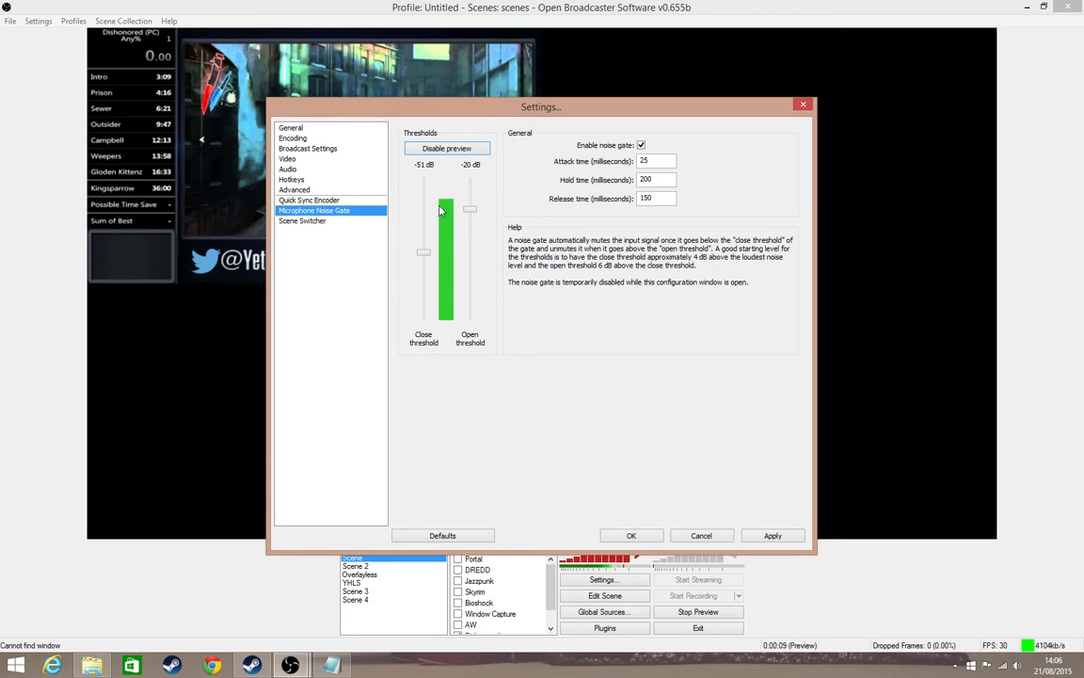
- Try close/open thresholds of -63/-29 dB and -47/-10 dB, discard the noise gate changes, and stop the preview
drag(423, 252, 425, 273)
drag(470, 210, 470, 223)
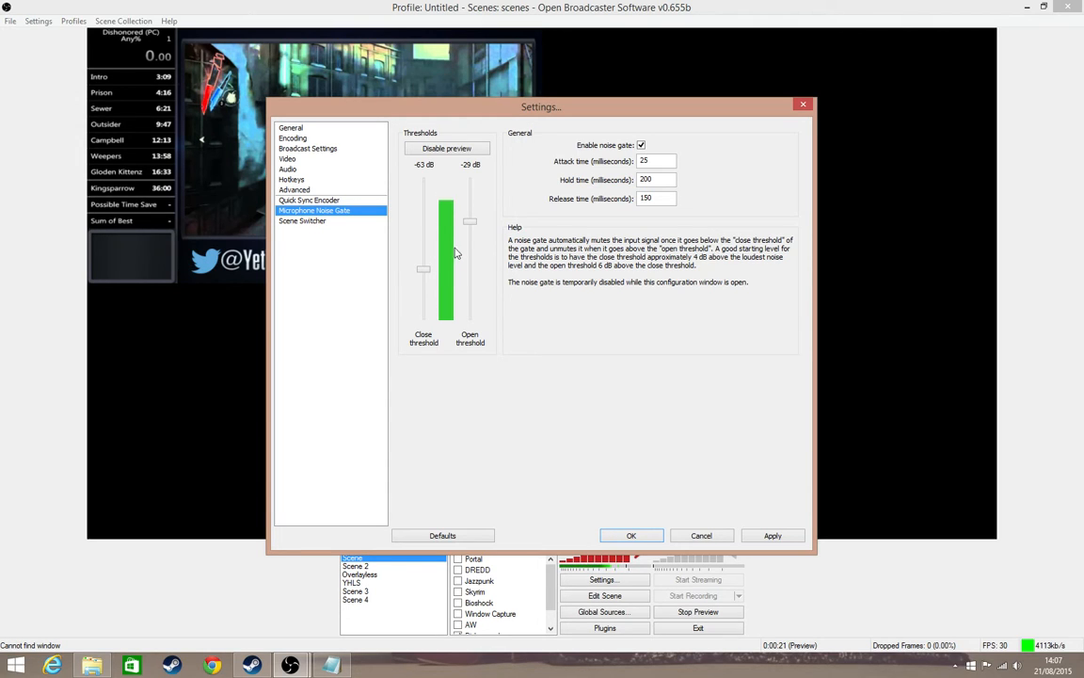
drag(426, 270, 423, 251)
drag(424, 252, 427, 248)
drag(470, 222, 470, 195)
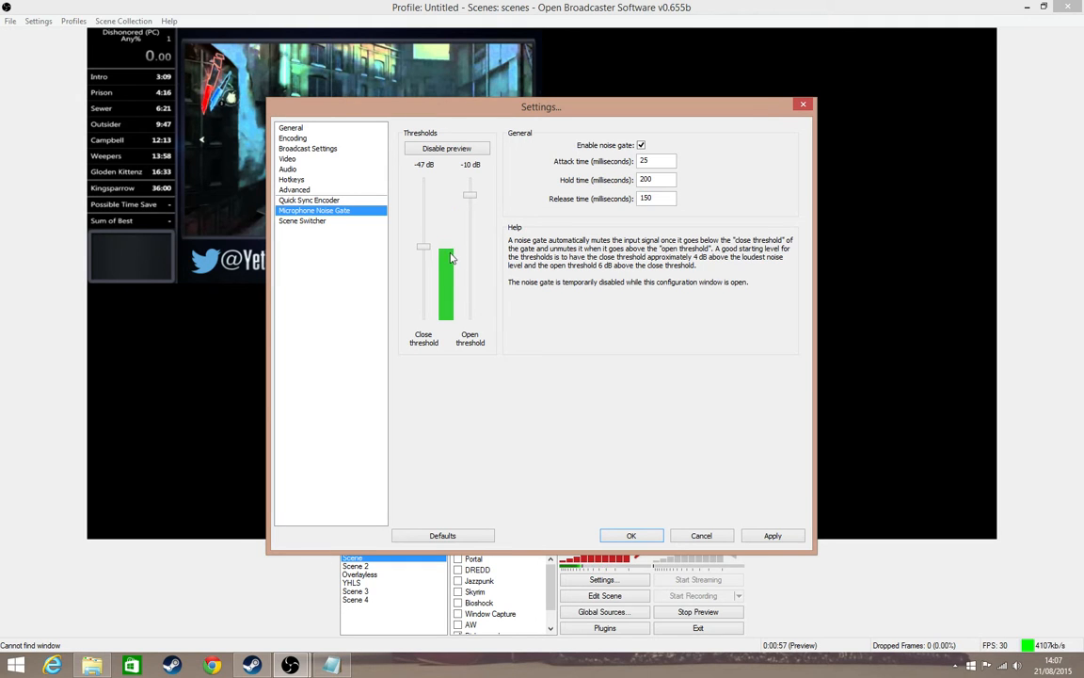
click(701, 535)
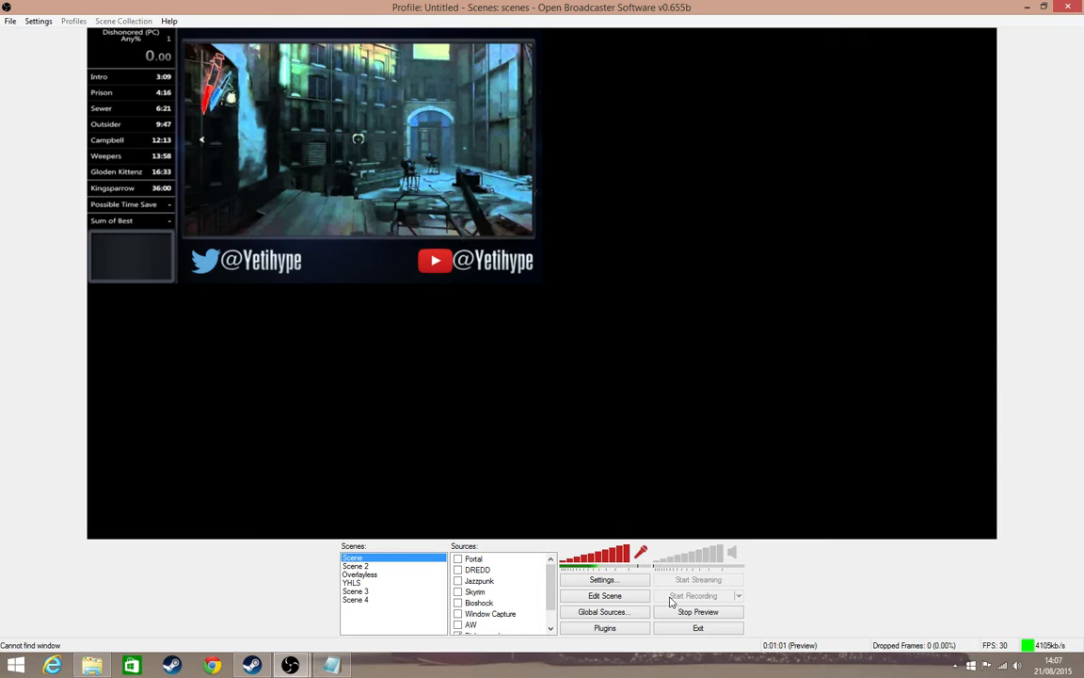
click(721, 613)
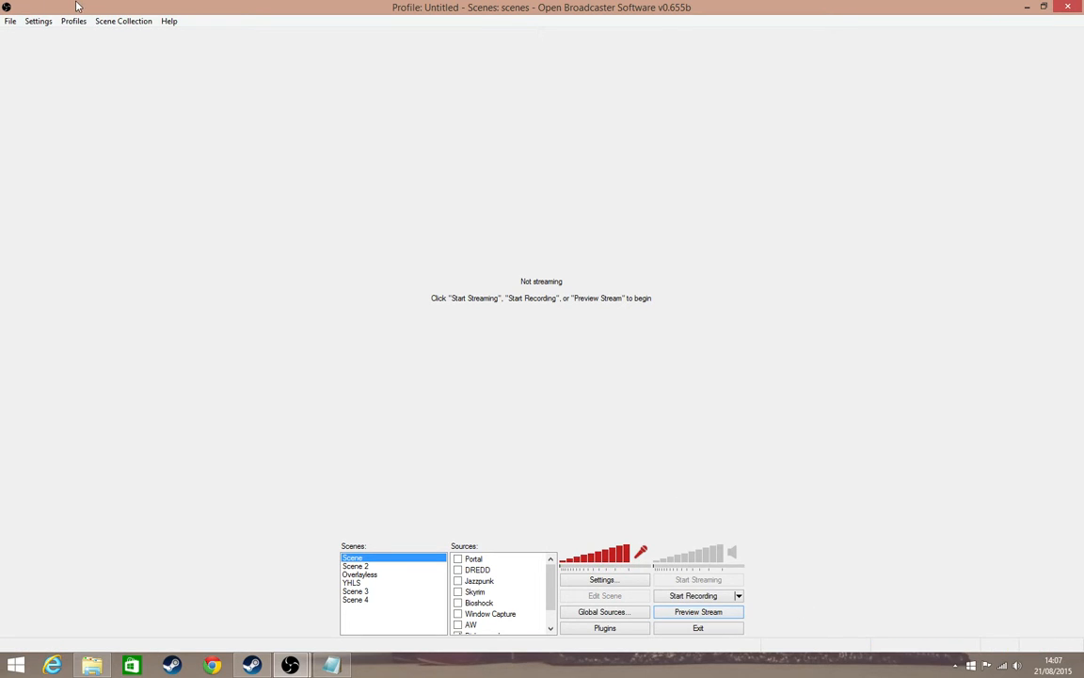
- Reopen the settings, examine the Scene Switcher's scene and window title options, and close the settings without changes
click(43, 21)
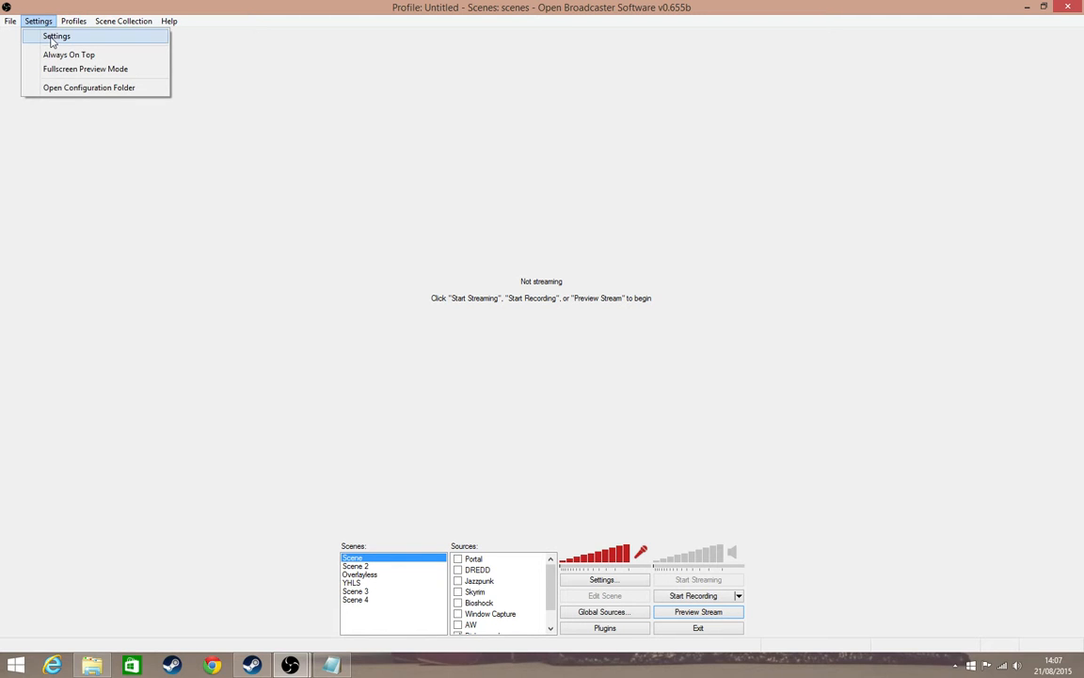
click(54, 37)
click(299, 220)
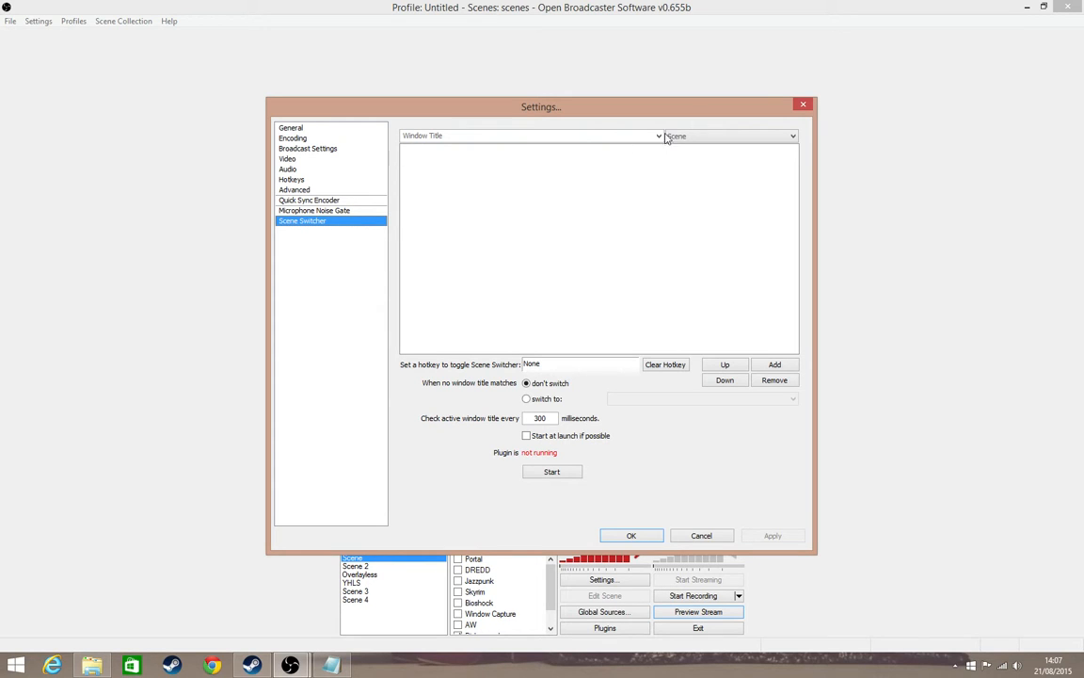
click(764, 137)
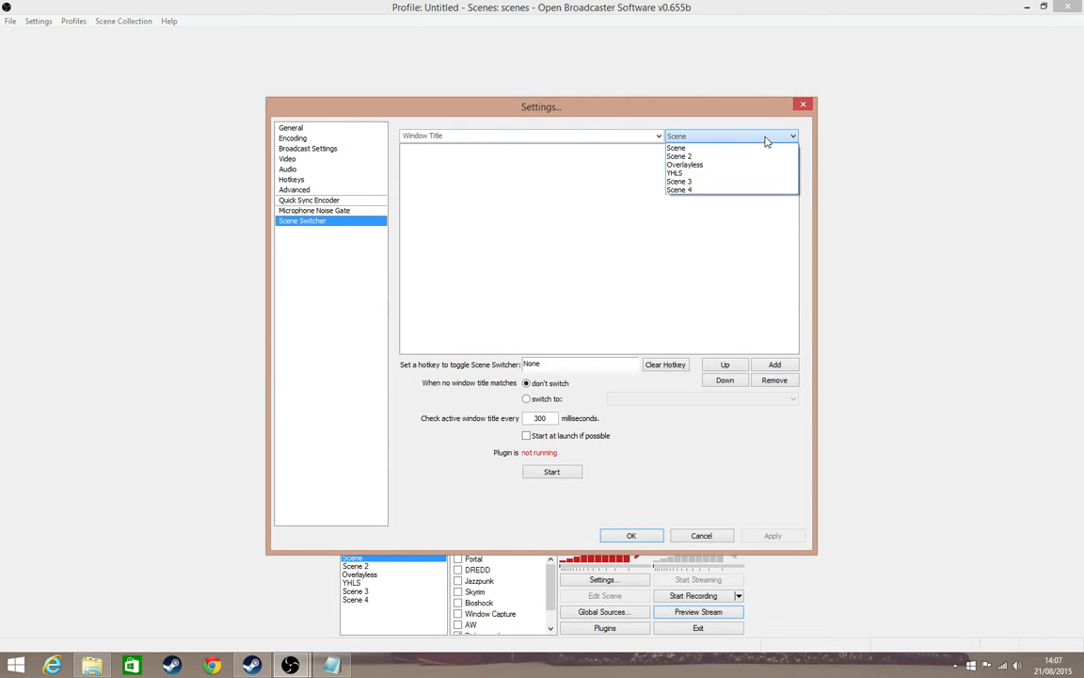
click(767, 140)
click(659, 136)
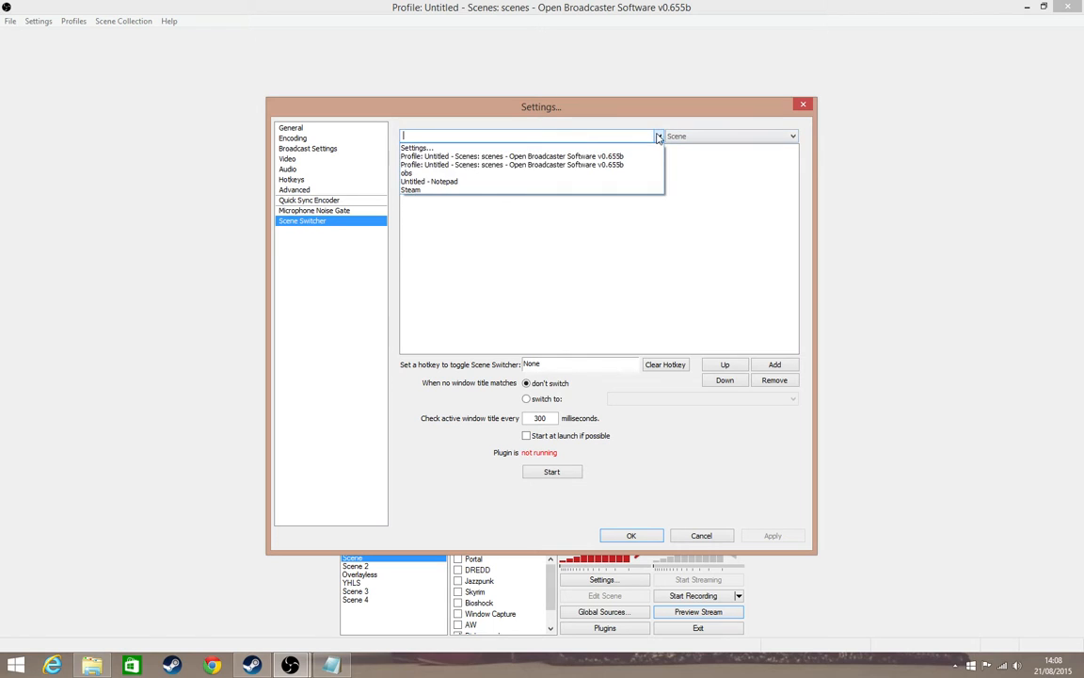
click(658, 138)
click(810, 110)
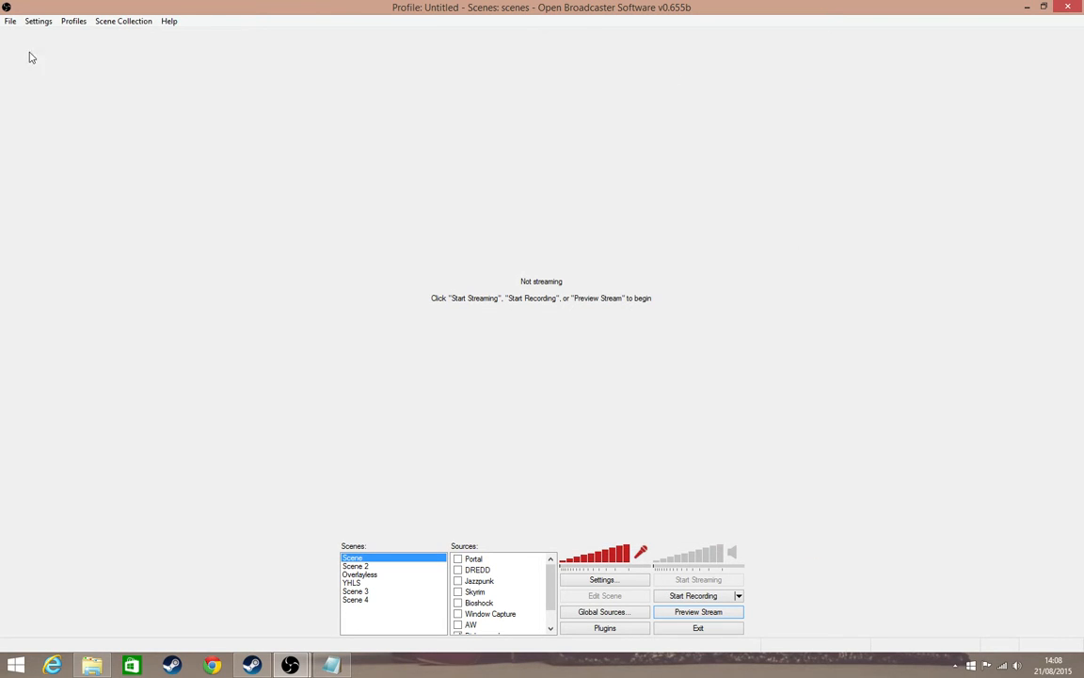
- Open the recordings folder to view the saved videos and close it again
click(45, 23)
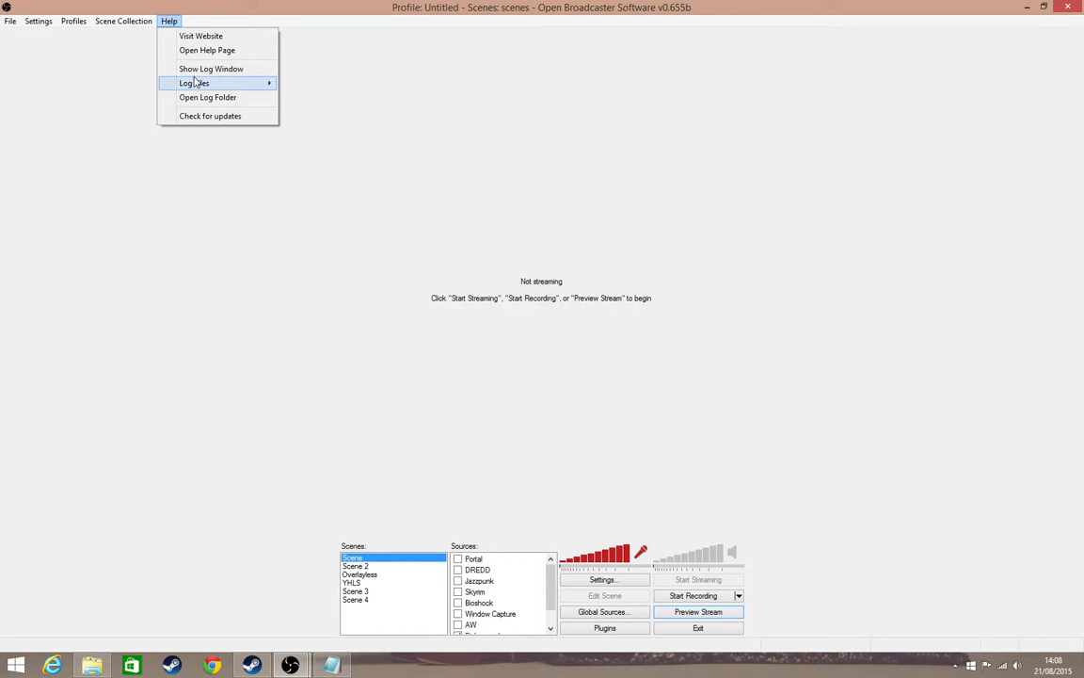
click(61, 111)
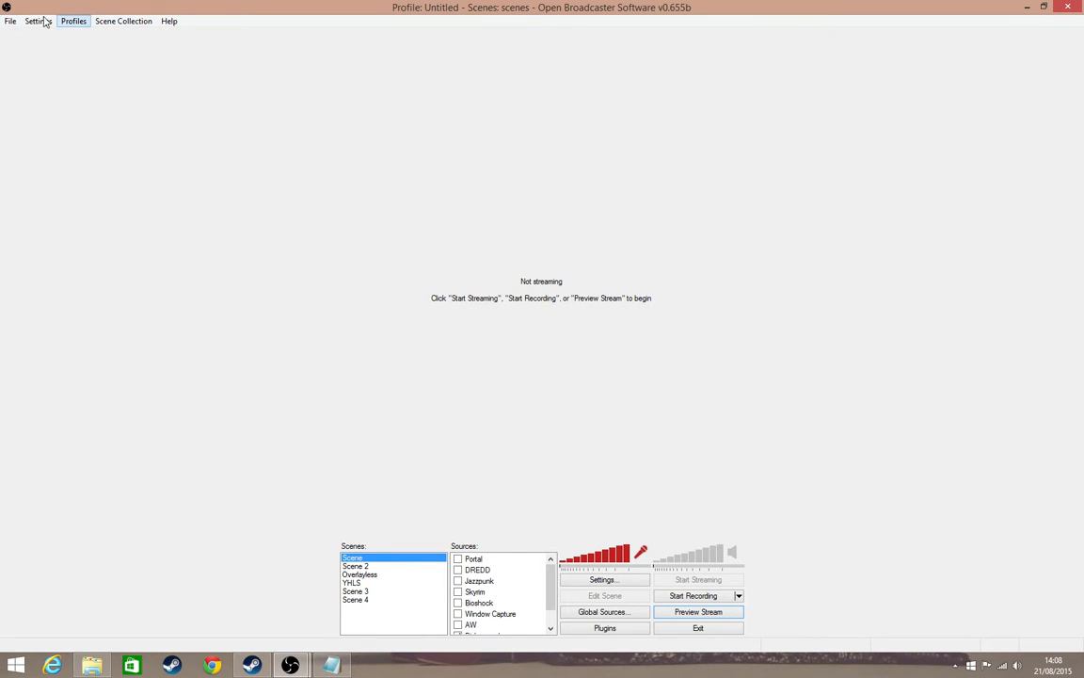
click(10, 21)
click(9, 24)
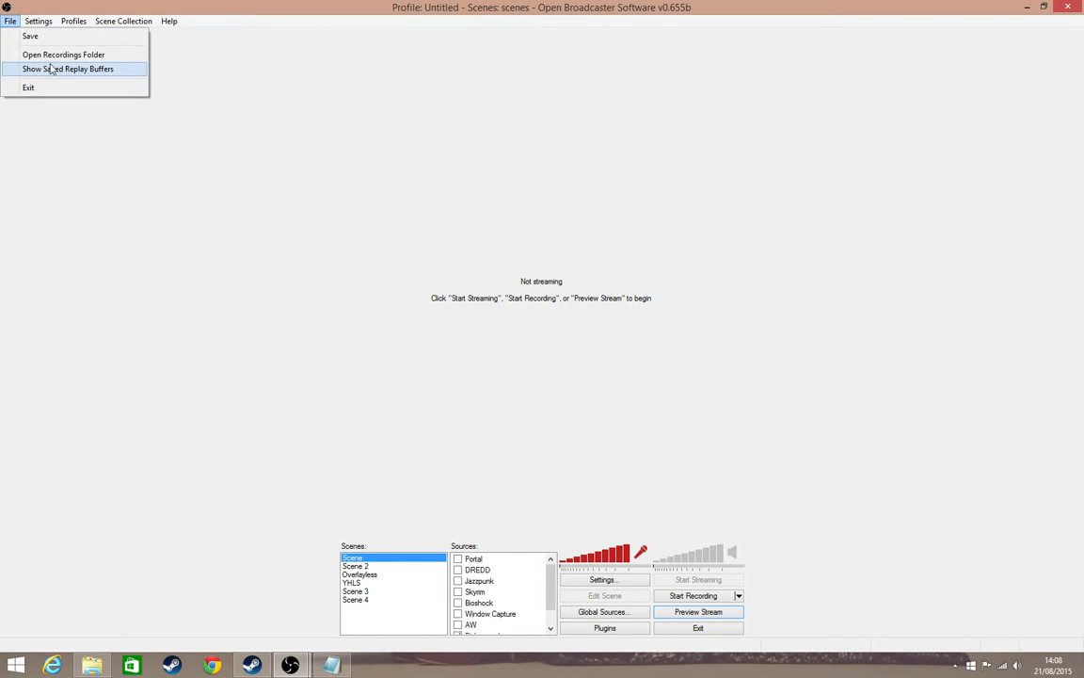
click(117, 63)
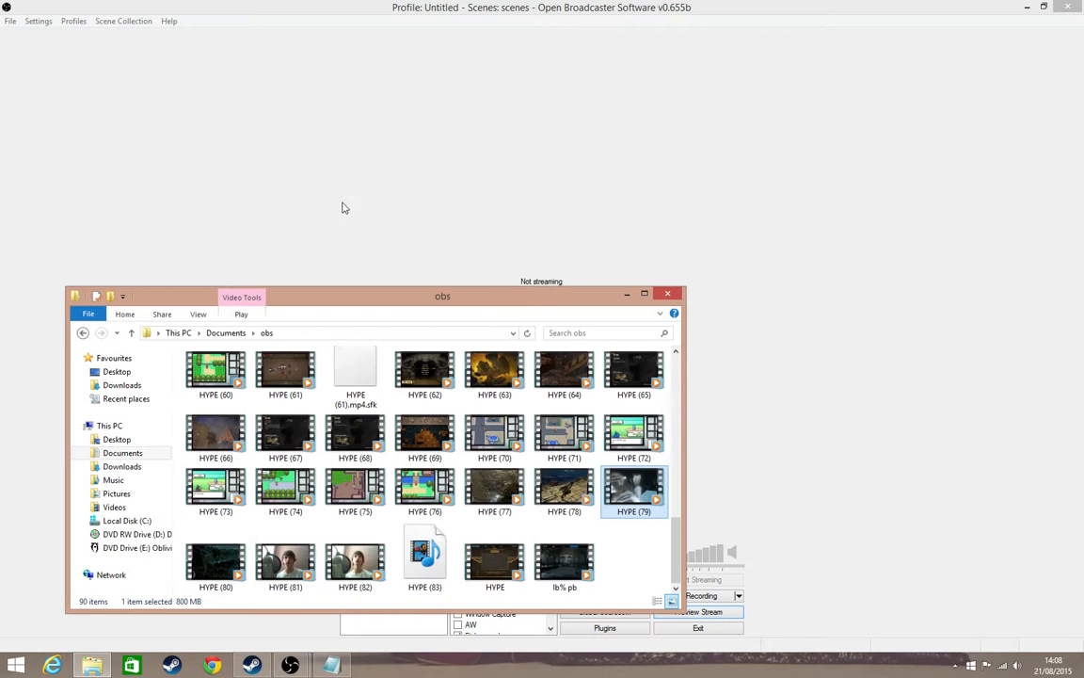
click(673, 297)
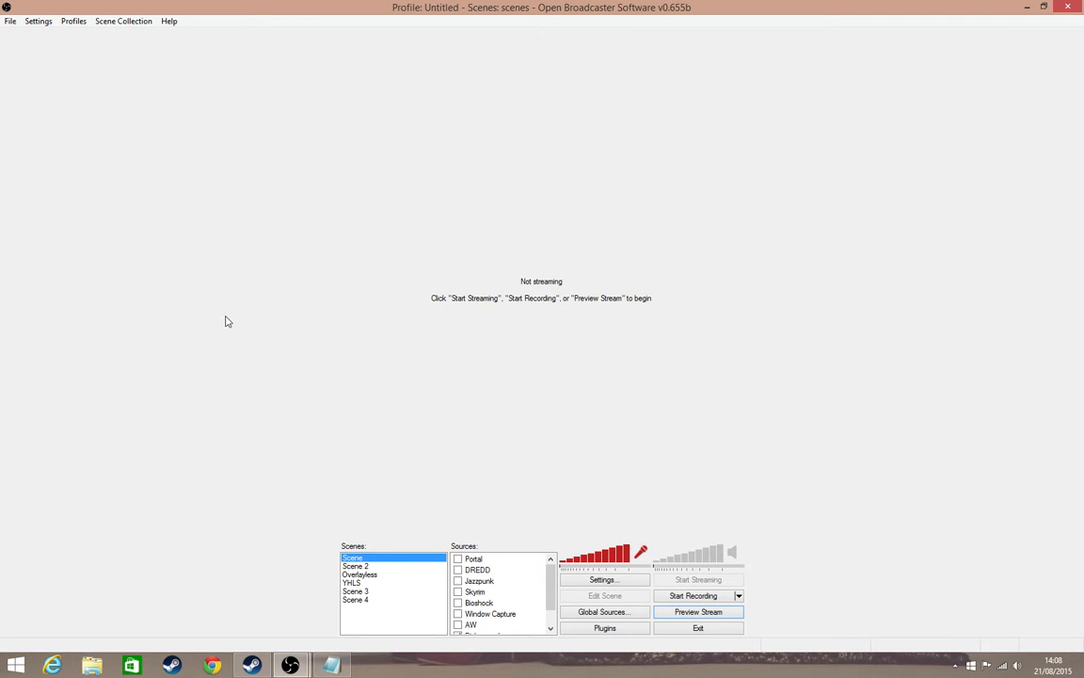
mouse_move(292, 668)
mouse_move(254, 611)
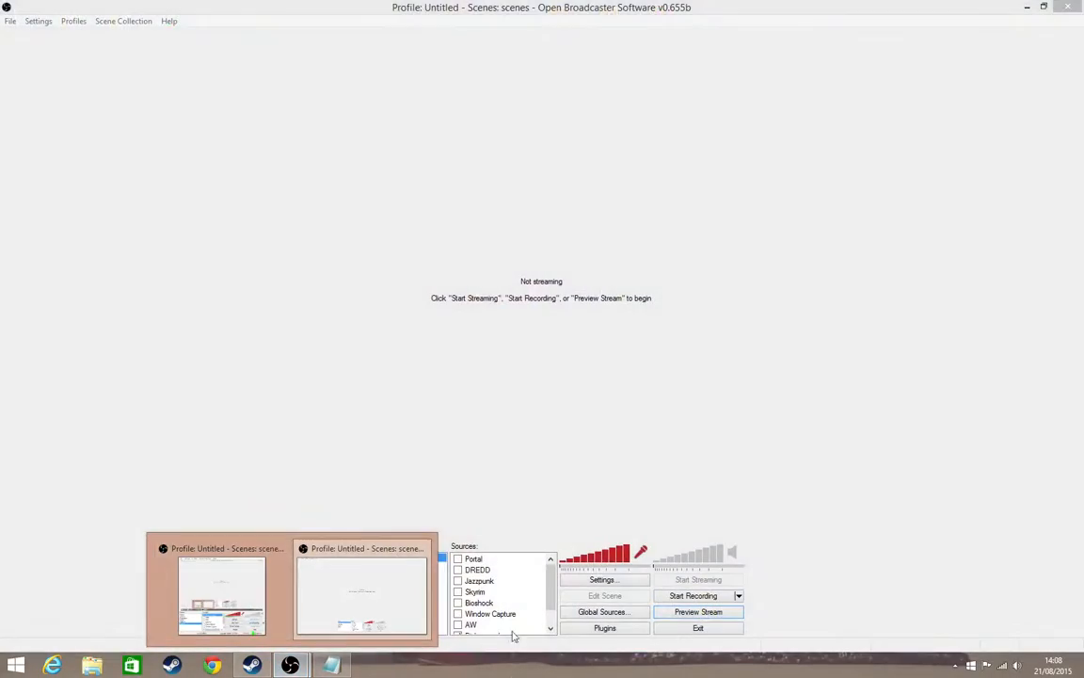
click(363, 593)
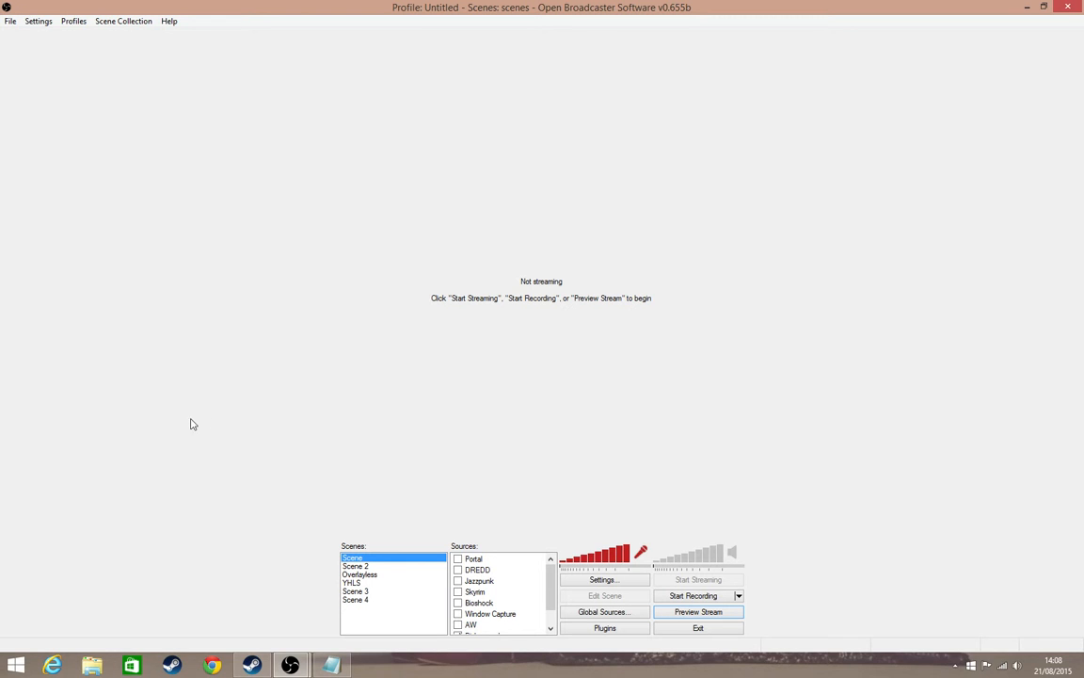
- Examine the source lists of the YHLS and Overlayless scenes and return to the scene named Scene
click(351, 582)
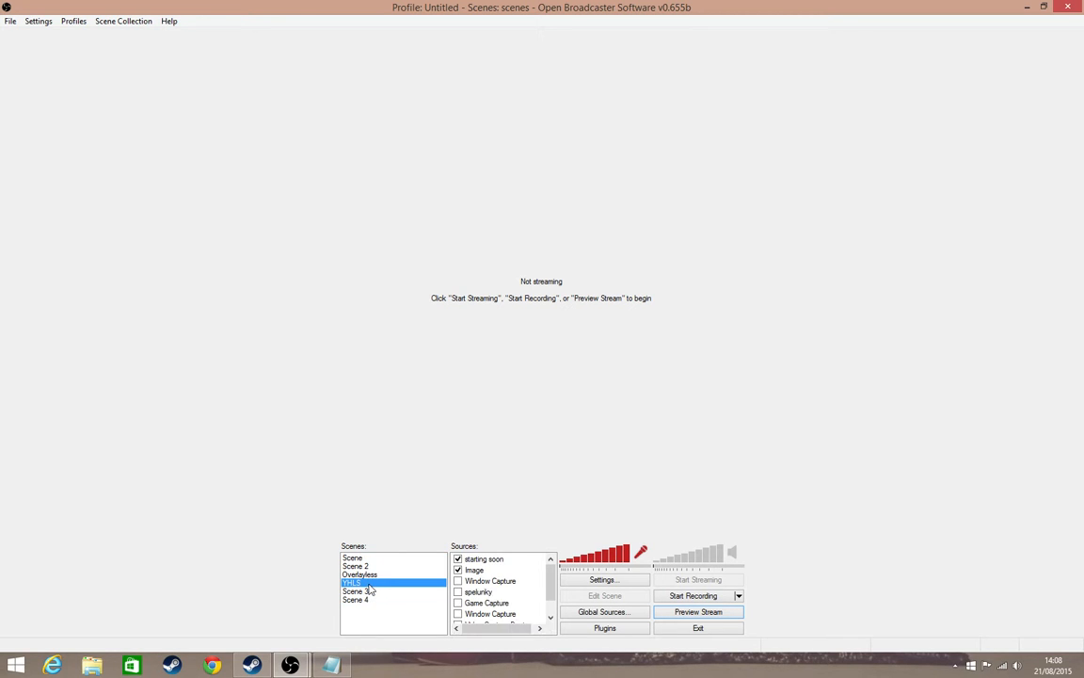
click(501, 570)
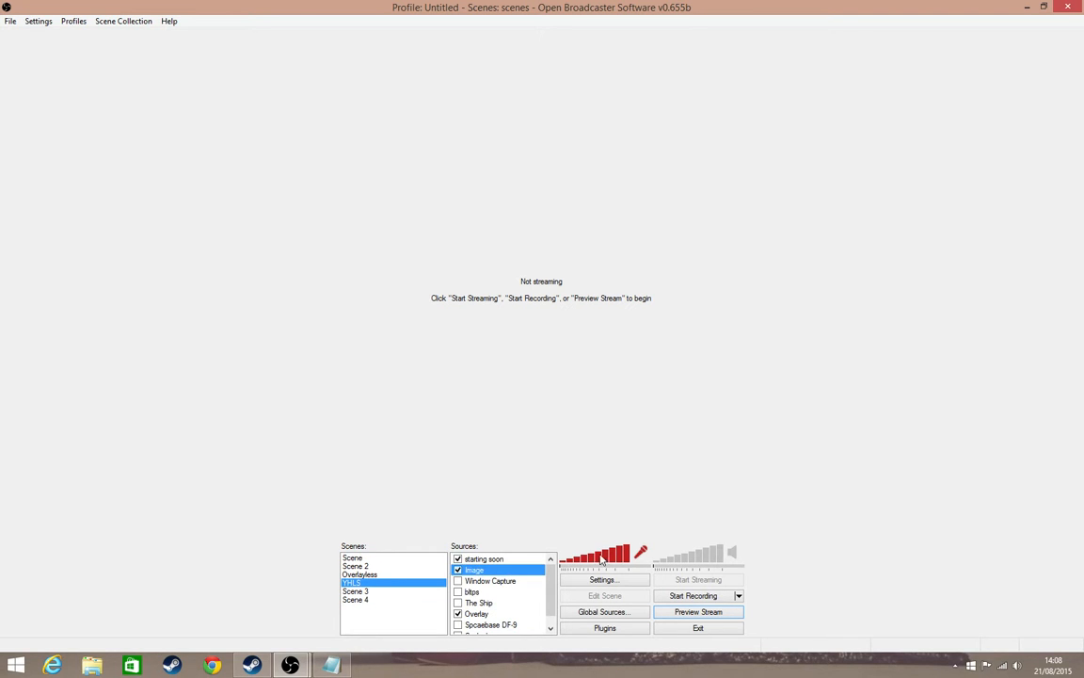
click(379, 575)
click(373, 560)
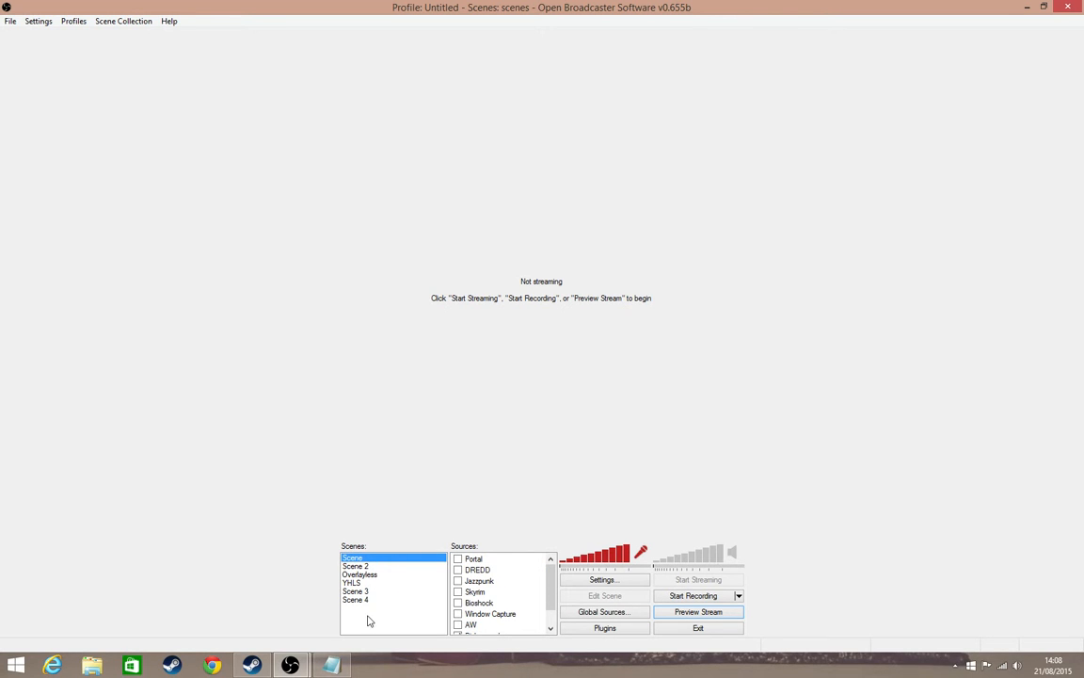
click(605, 580)
click(804, 106)
- Move Scene 4 up one place in the scene order, above Scene 3
right_click(402, 629)
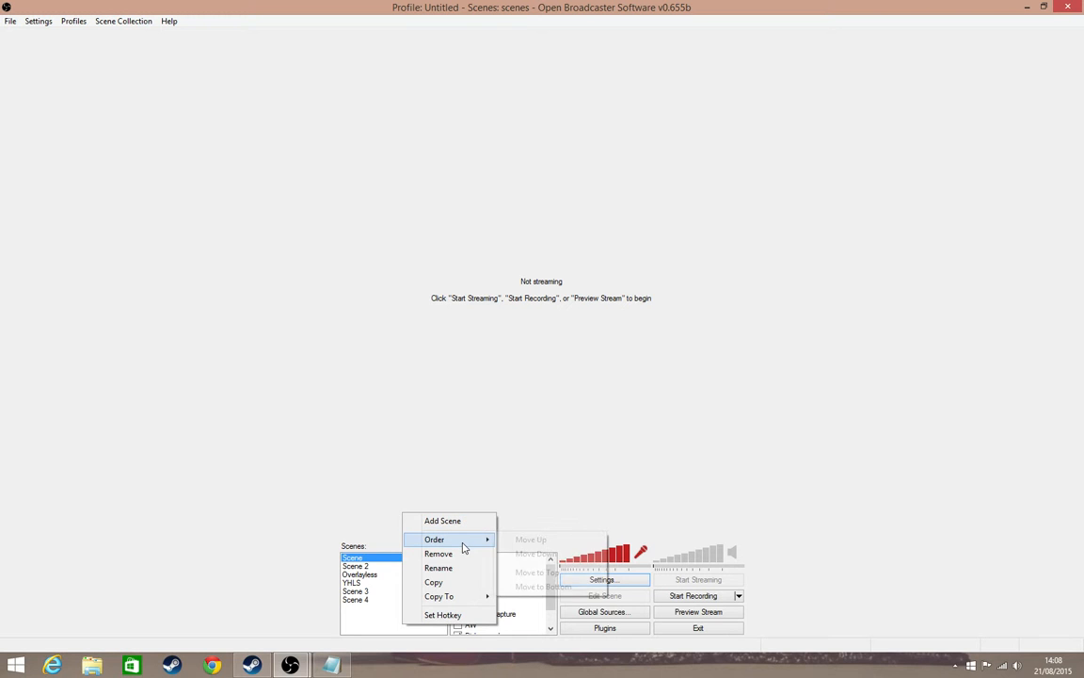
click(368, 601)
right_click(369, 606)
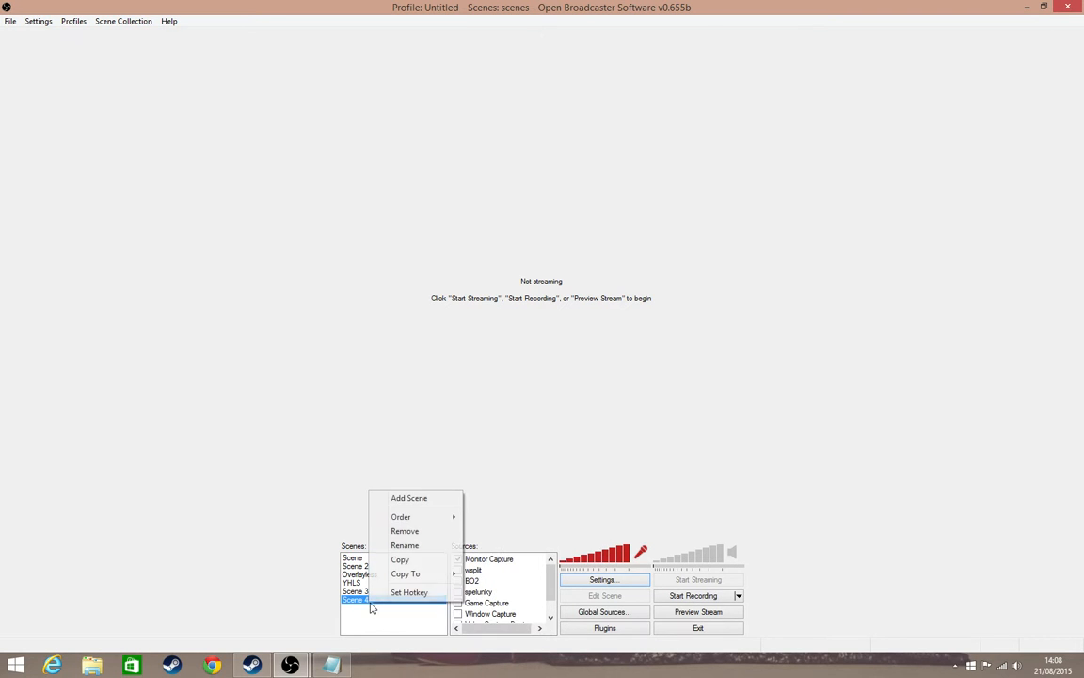
mouse_move(442, 517)
click(513, 520)
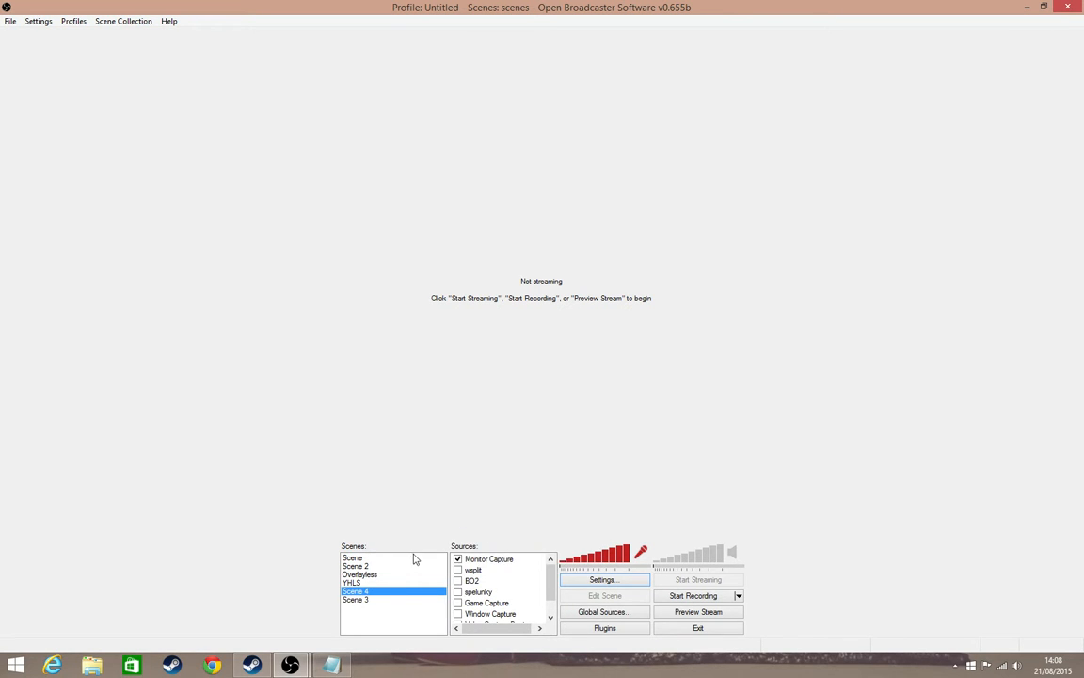
- Move Scene 4 to the bottom of the scene order
right_click(379, 593)
mouse_move(414, 503)
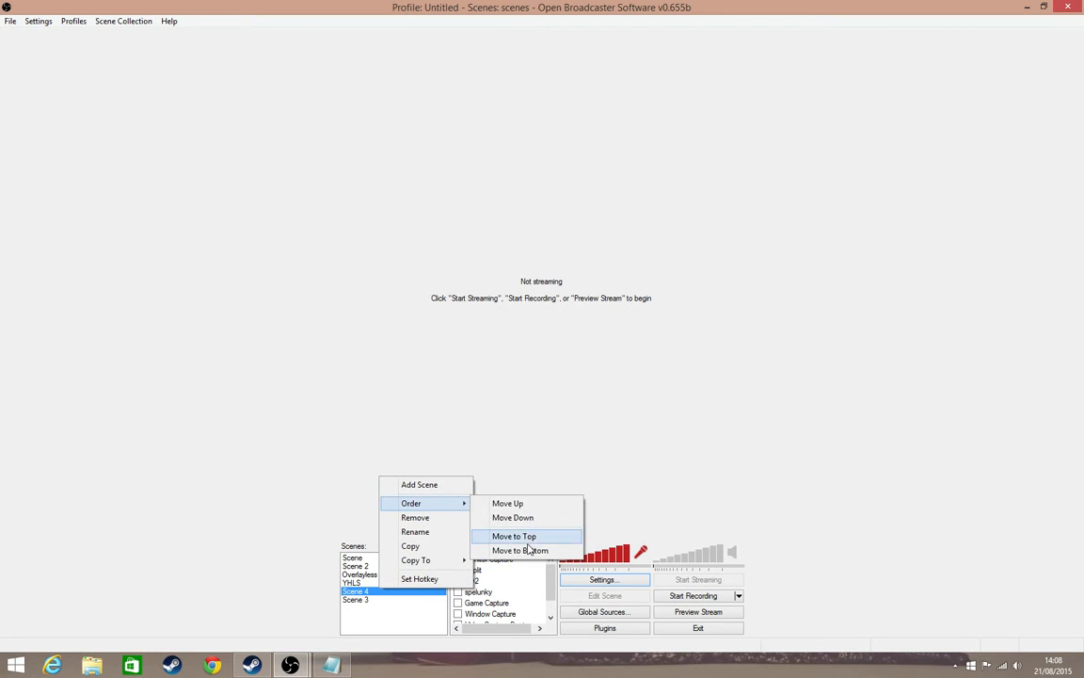
click(525, 551)
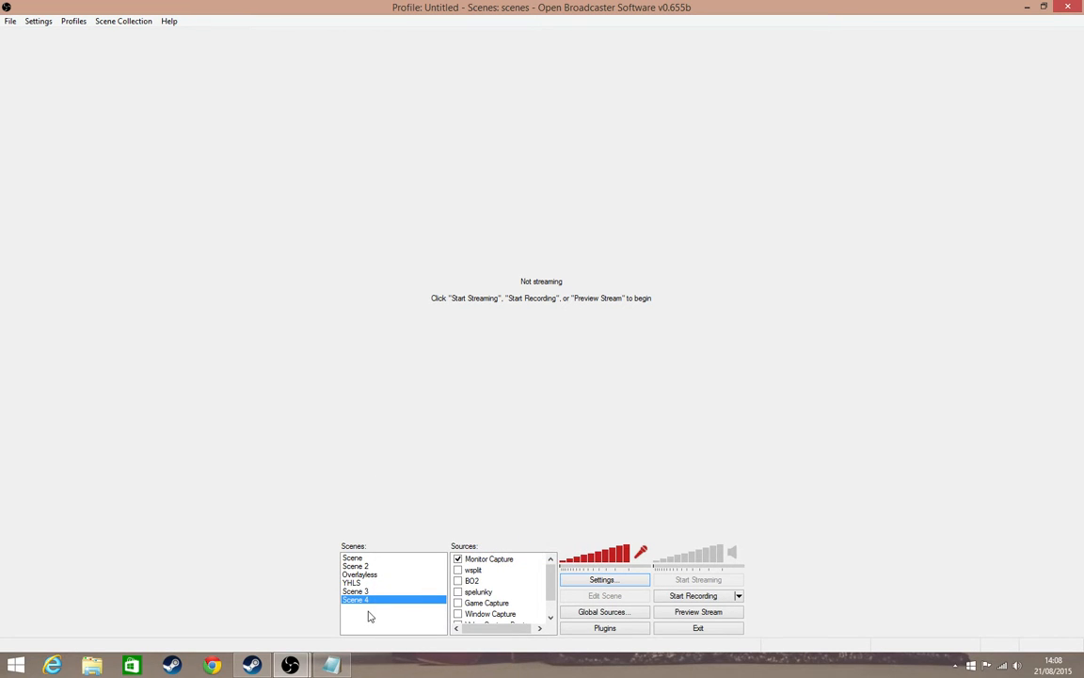
- Add a new scene named butts
right_click(370, 609)
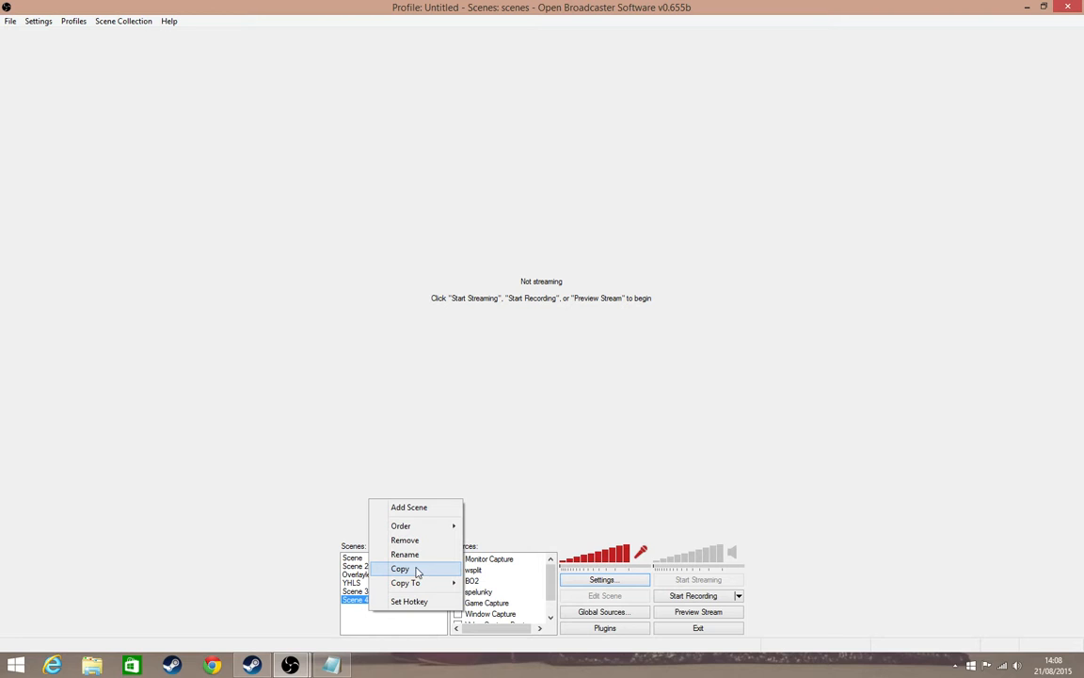
click(411, 507)
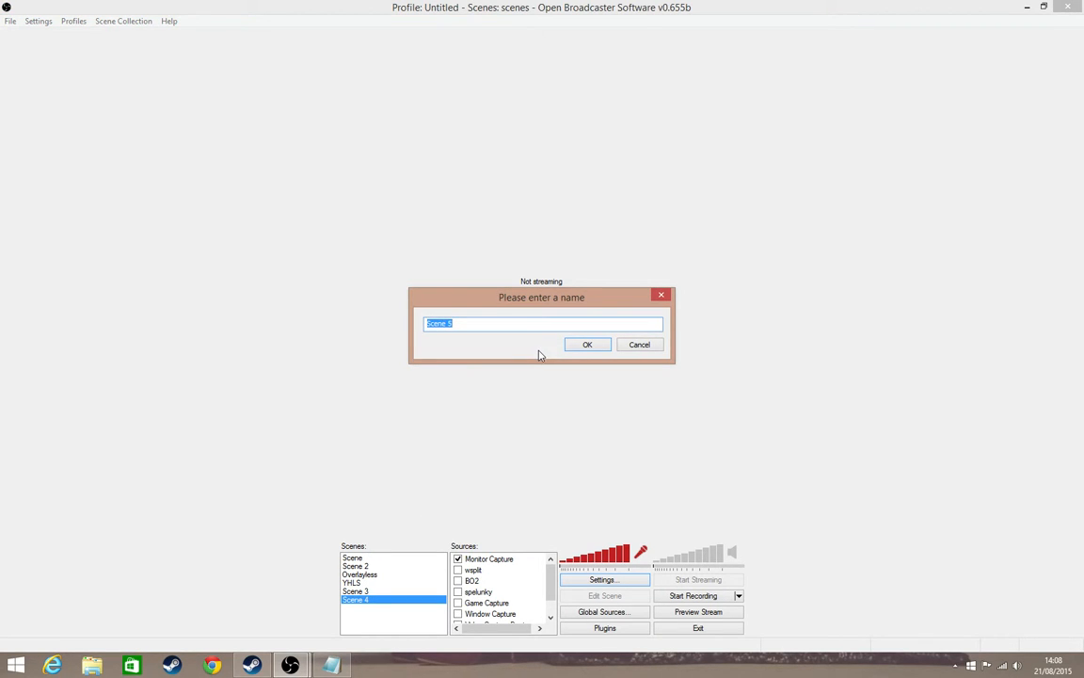
text(butts)
click(583, 344)
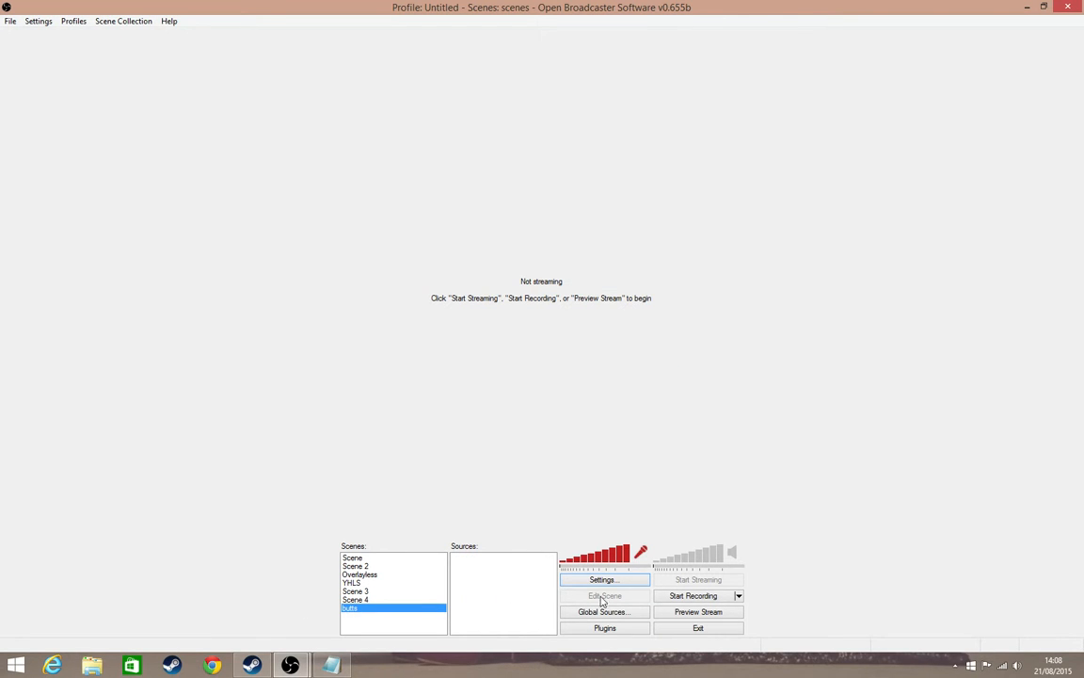
- Start the stream preview of the empty butts scene, then stop and restart it
click(697, 613)
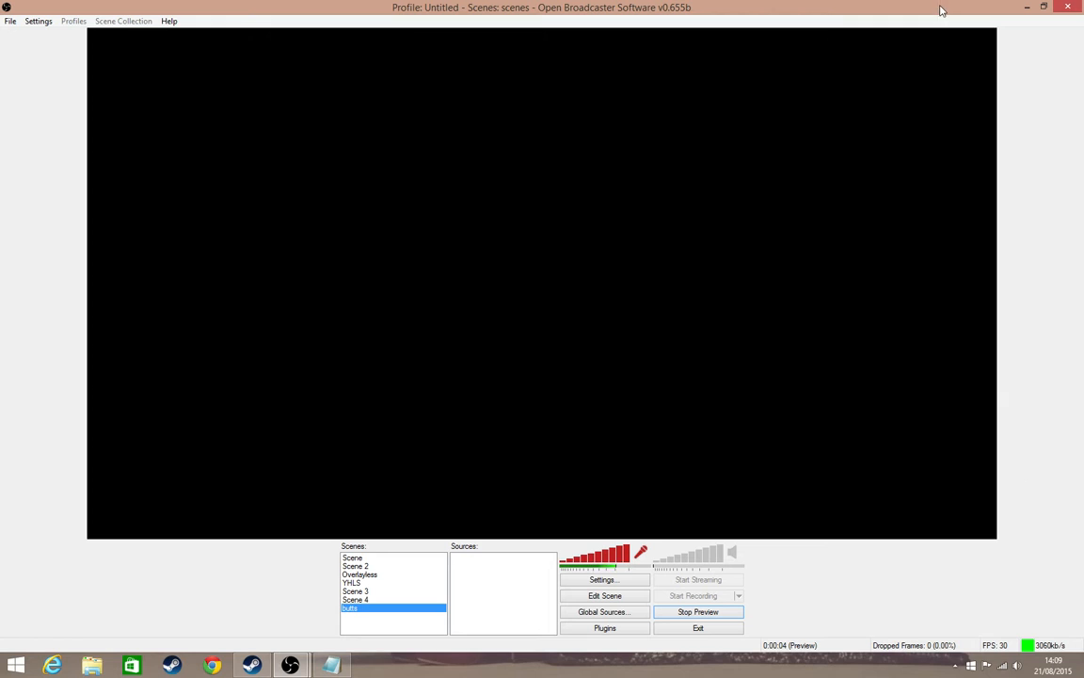
click(720, 614)
click(721, 614)
- Launch The Binding of Isaac: Rebirth from the Steam library and switch back to the Open Broadcaster Software preview window
click(249, 664)
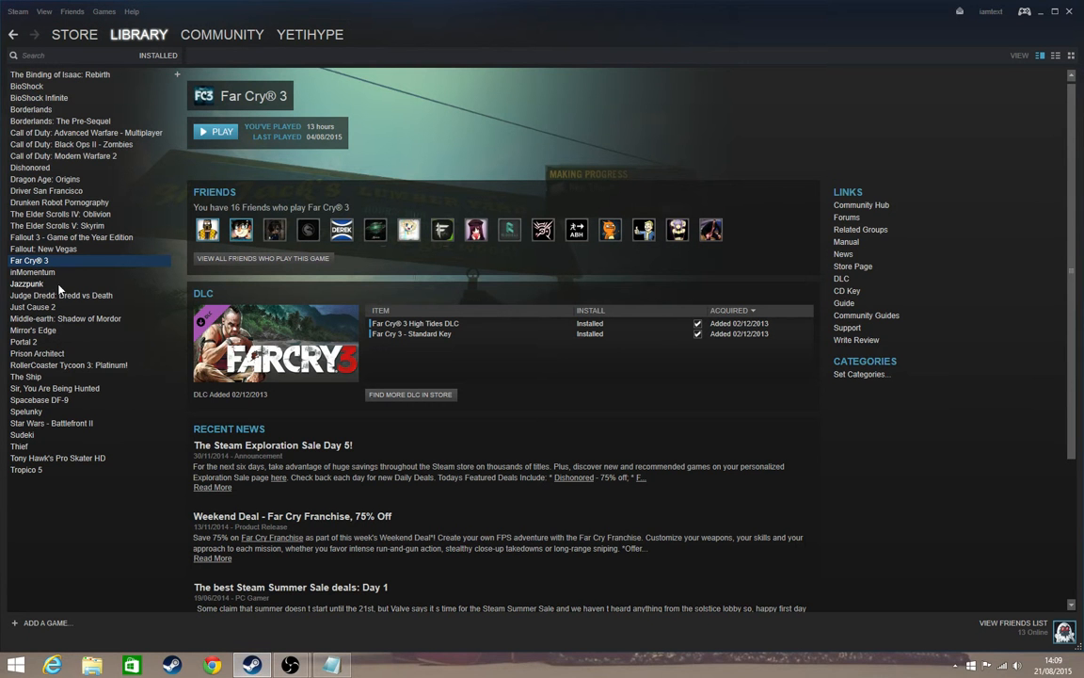
click(66, 74)
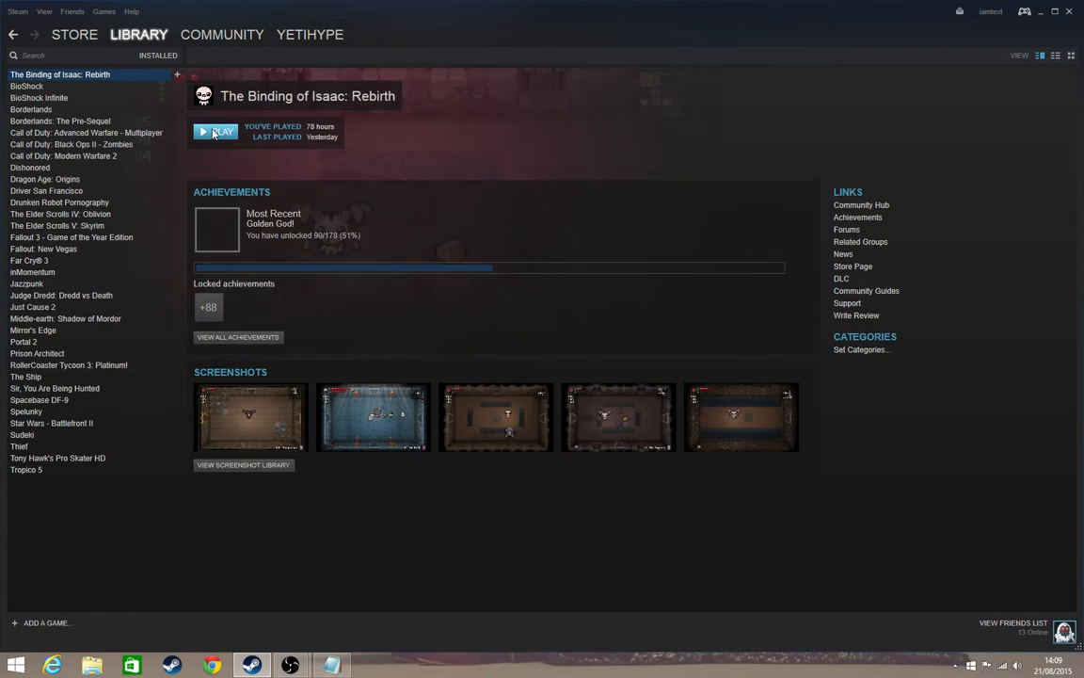
click(214, 132)
mouse_move(289, 664)
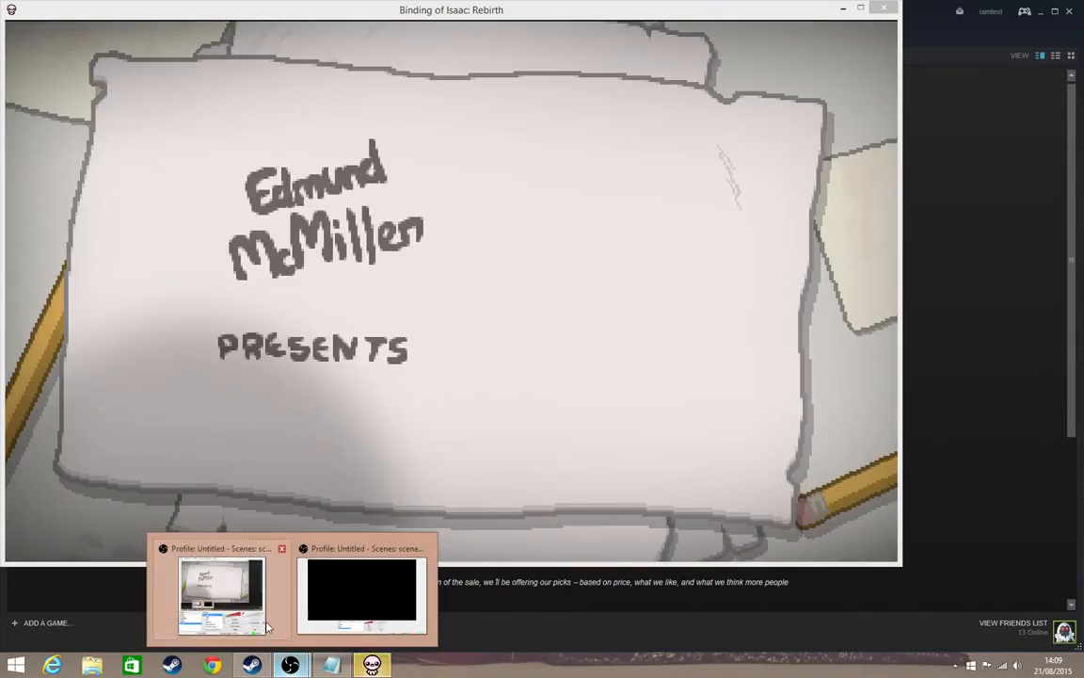
click(345, 541)
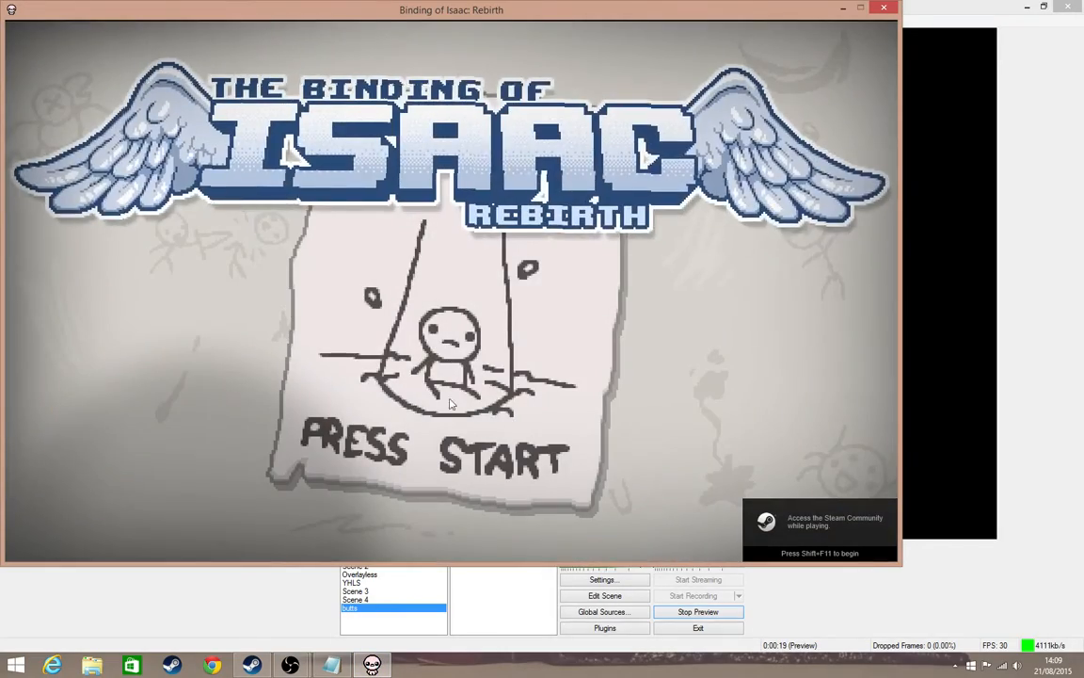
click(287, 661)
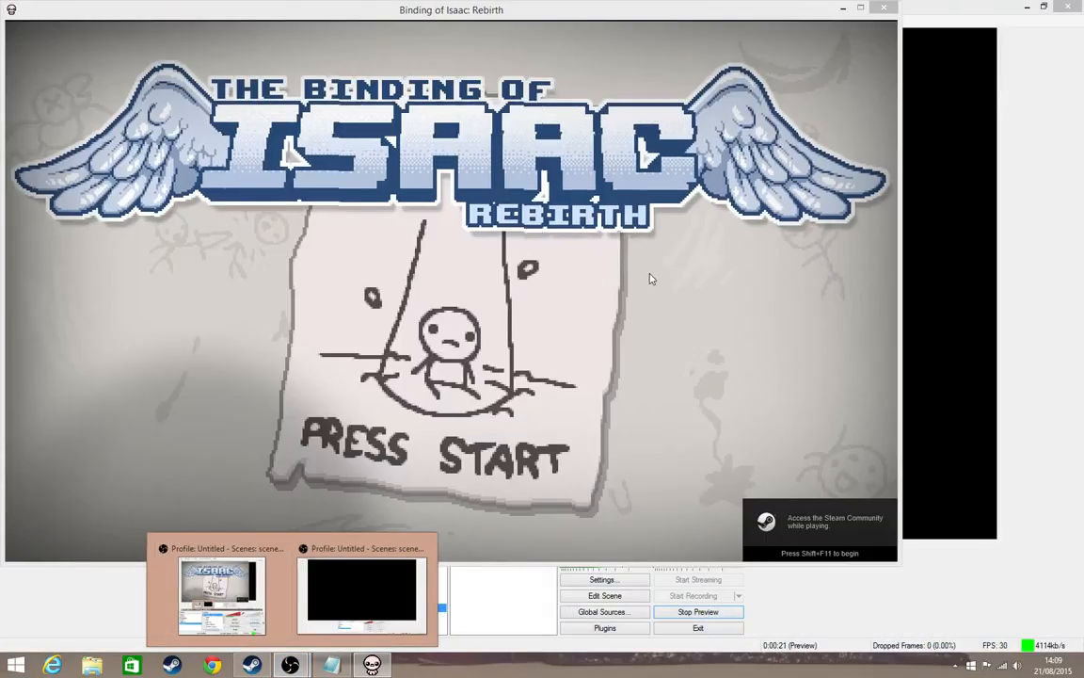
click(473, 574)
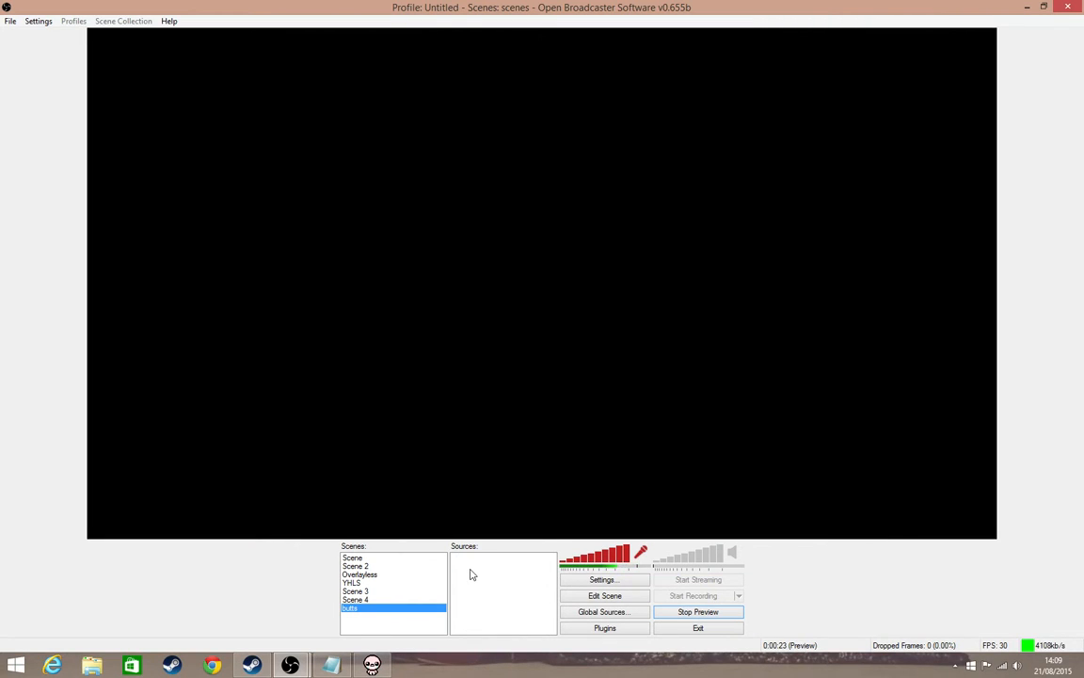
- Add a Game Capture source named rebirth to the butts scene
right_click(472, 574)
mouse_move(494, 576)
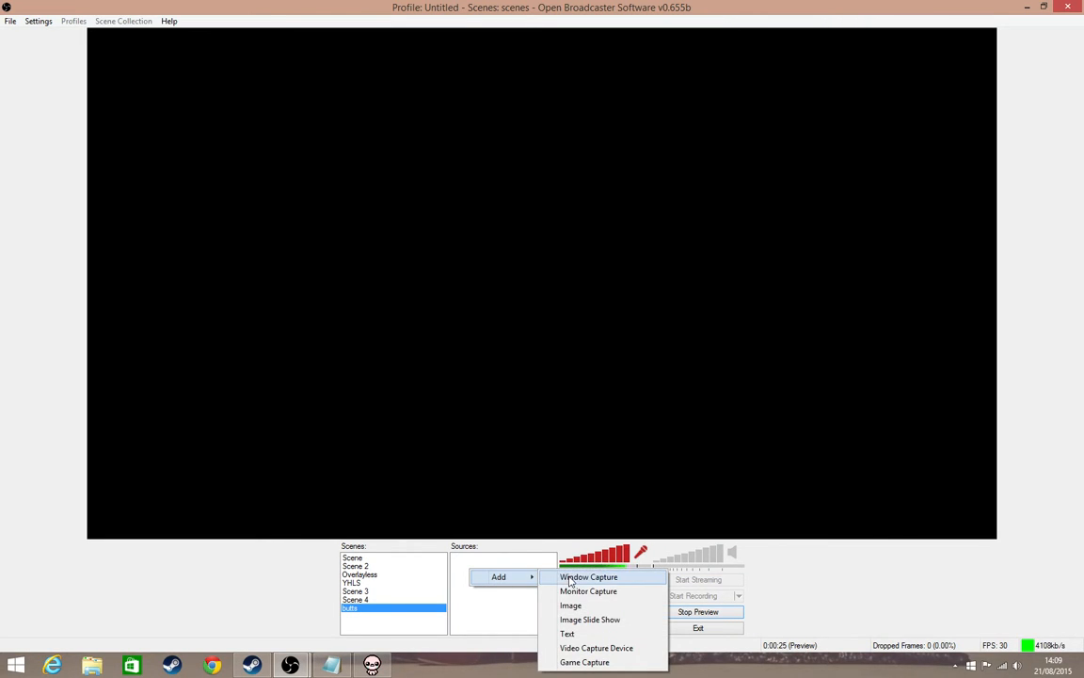
click(584, 662)
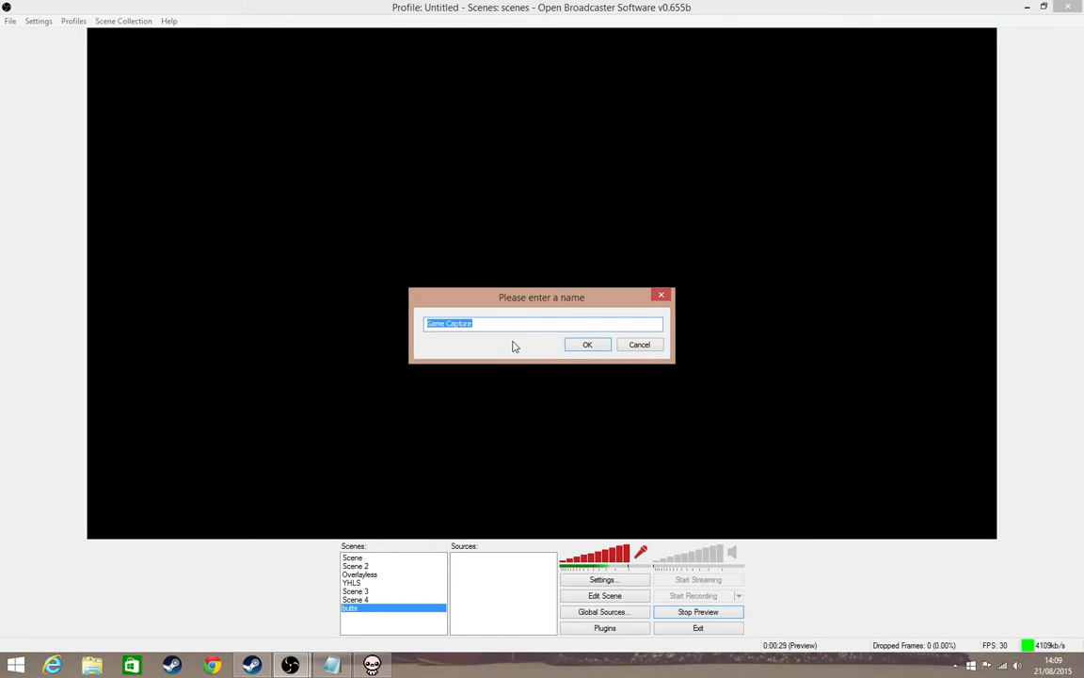
text(rebirth)
click(585, 344)
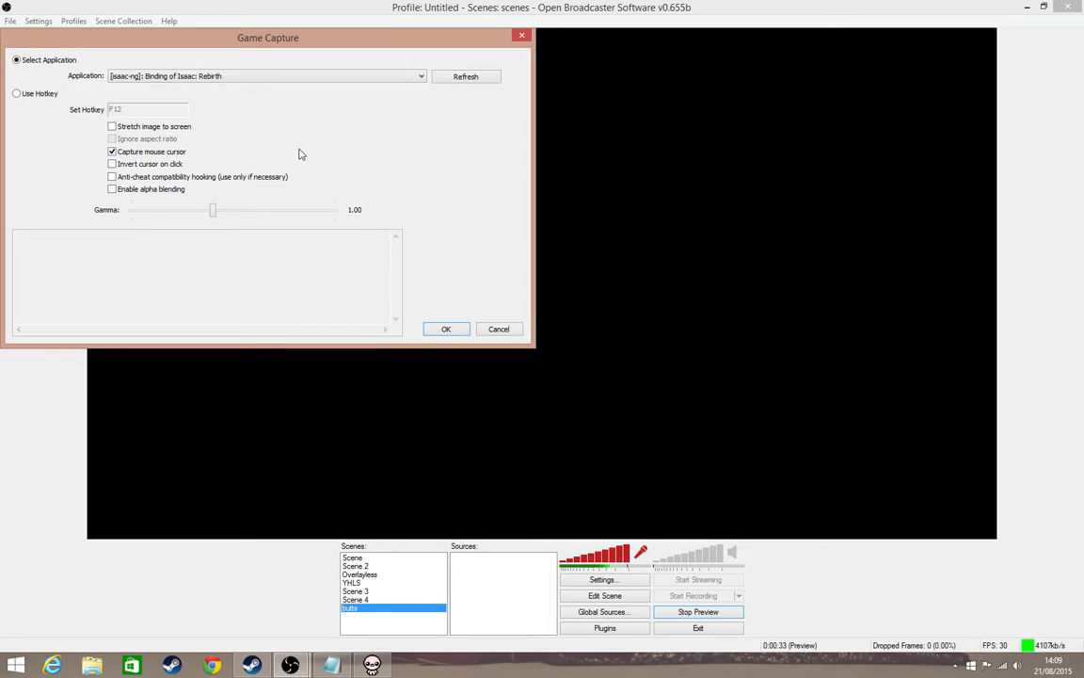
- Set the rebirth source to capture the Binding of Isaac: Rebirth application with mouse cursor capture turned off, and confirm it
click(239, 77)
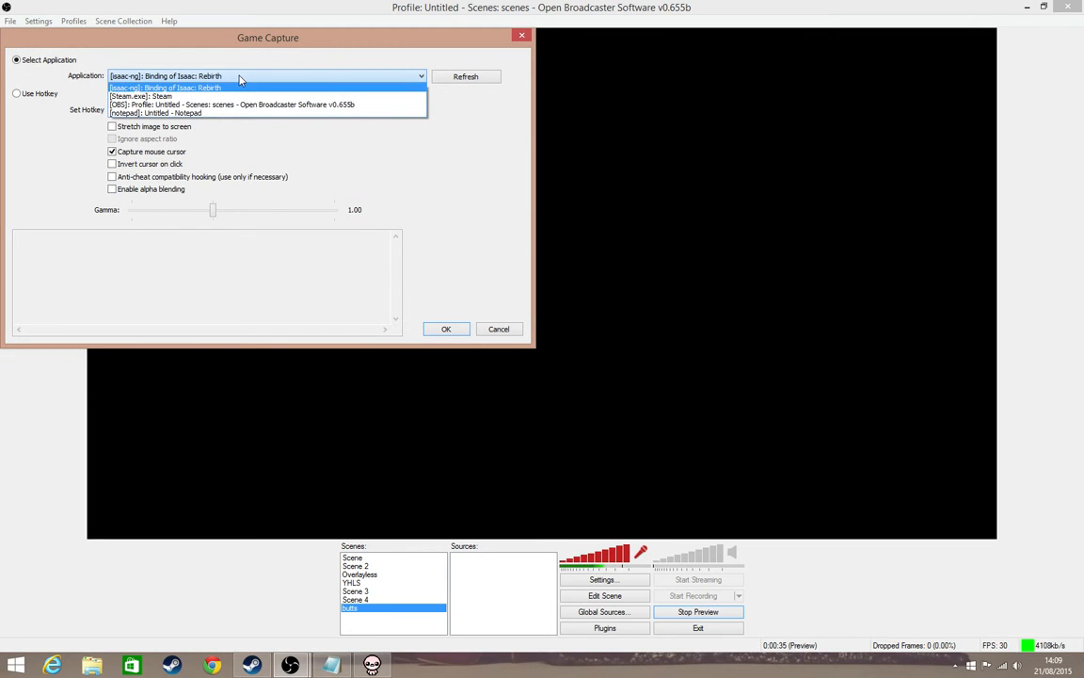
click(239, 80)
drag(167, 41, 402, 104)
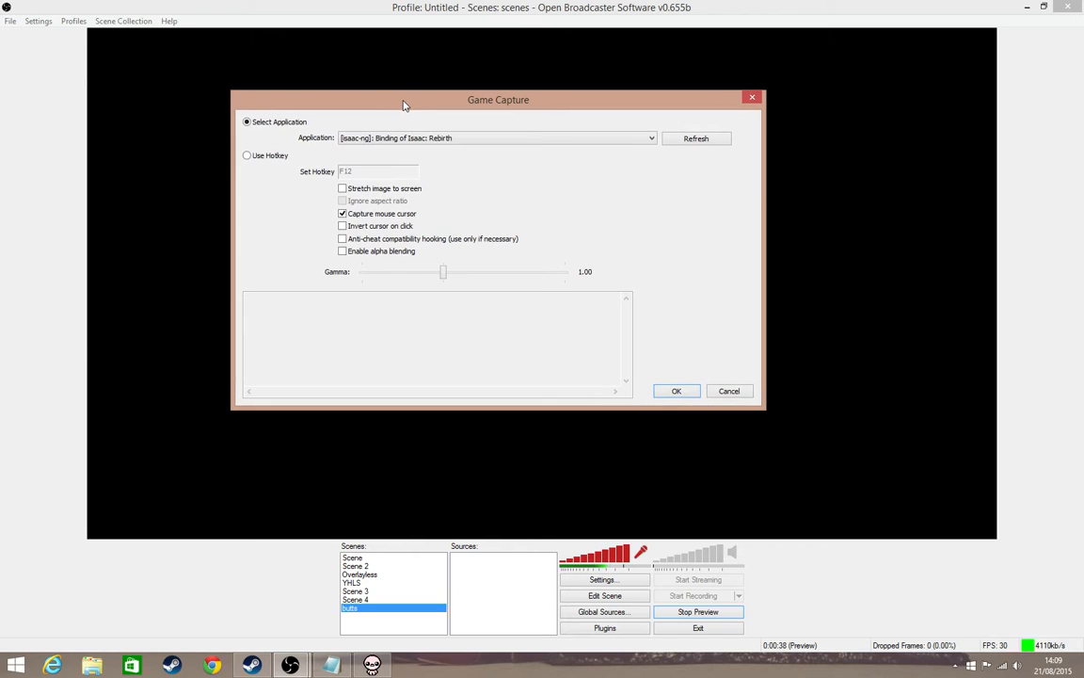
click(490, 139)
click(485, 150)
click(342, 214)
mouse_move(443, 272)
mouse_down()
mouse_move(564, 284)
mouse_move(522, 274)
mouse_move(334, 285)
mouse_move(515, 295)
mouse_move(443, 285)
mouse_up()
click(373, 665)
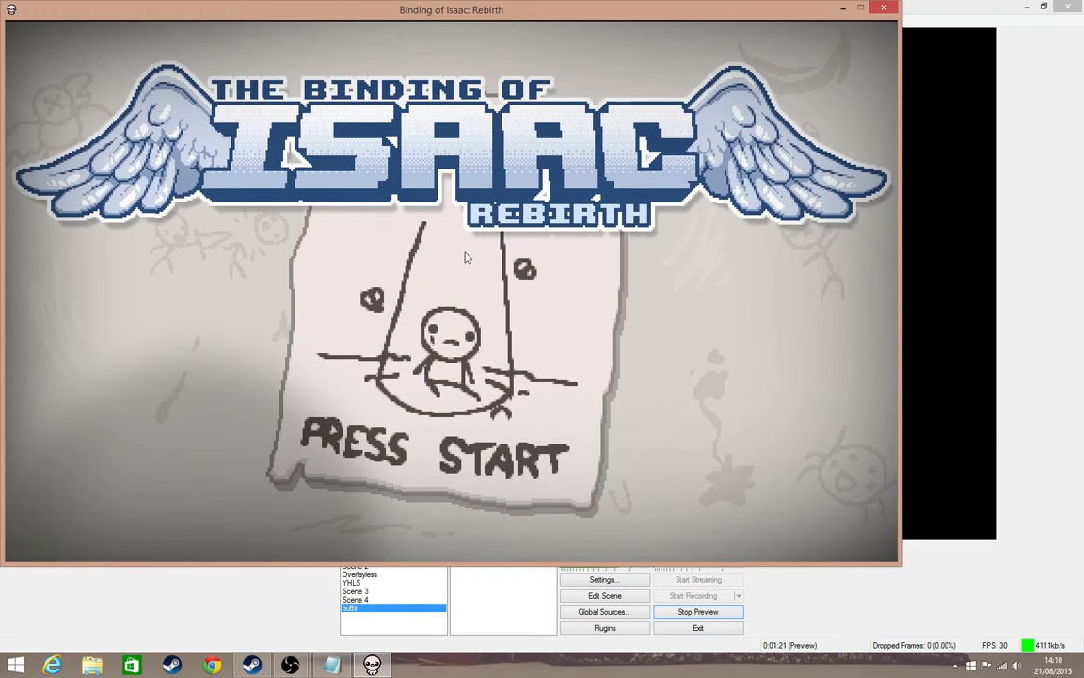
click(842, 7)
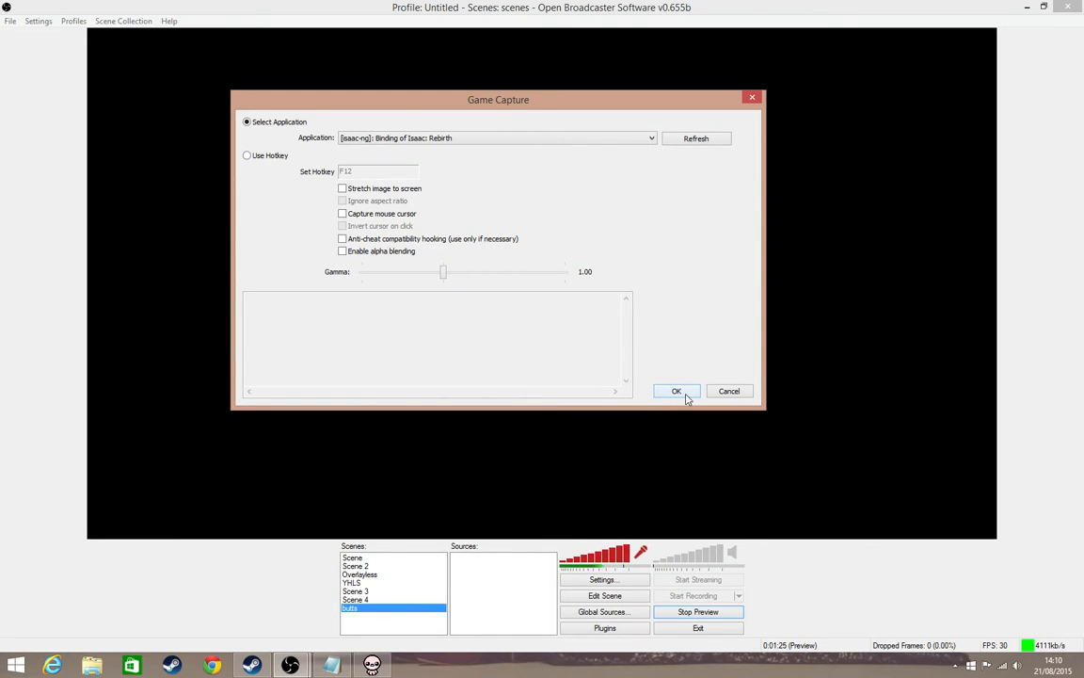
click(675, 391)
- Bring the game window forward and return to the preview, then switch scene editing on and off
click(371, 665)
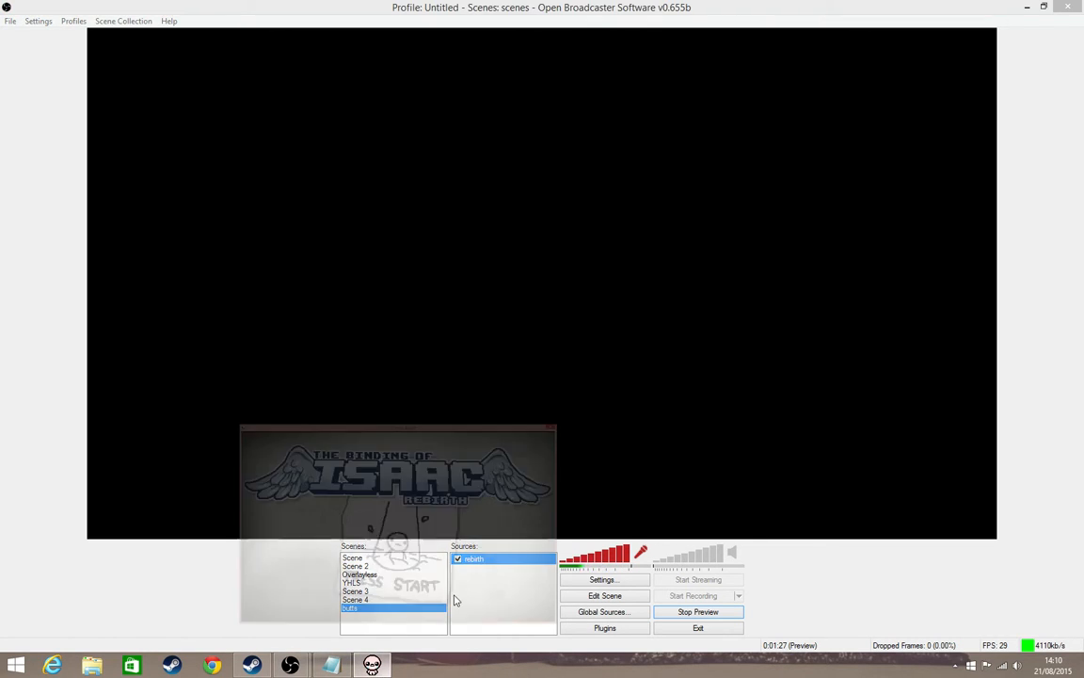
click(1025, 331)
click(604, 593)
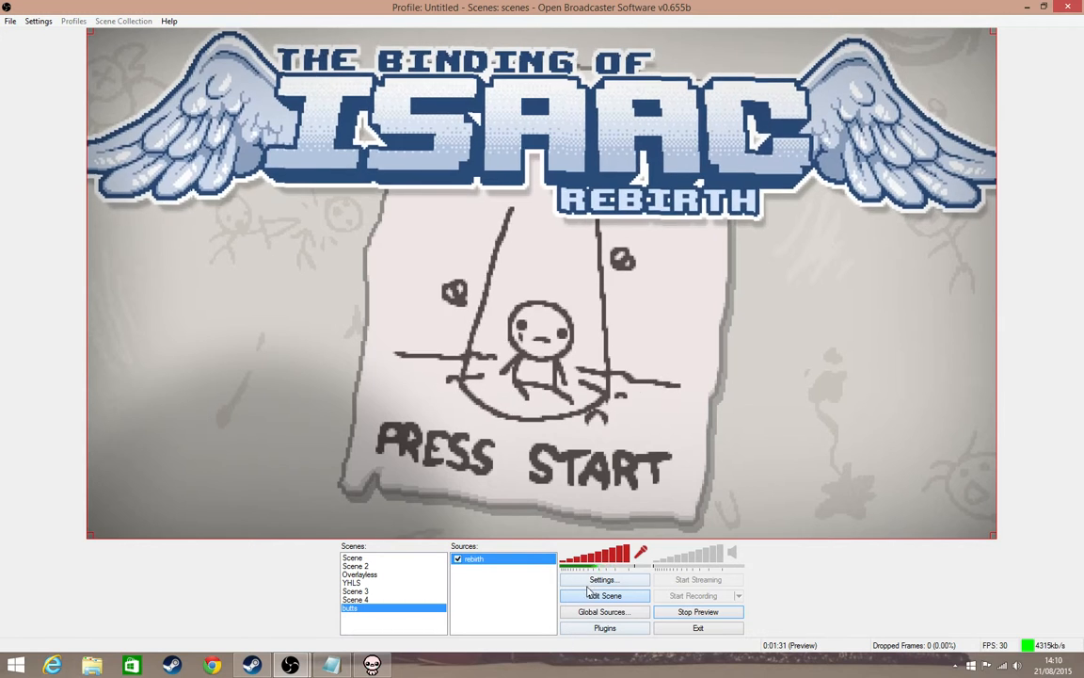
click(593, 593)
- Examine the base resolution in the video settings and close the settings without changes
click(38, 20)
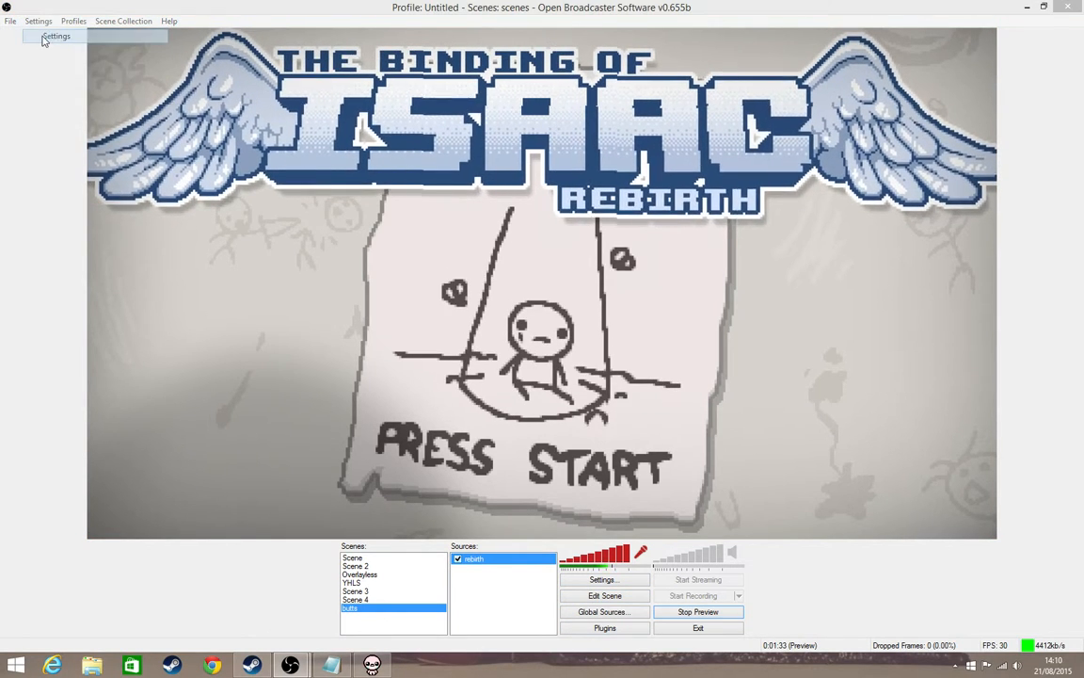
click(54, 36)
click(288, 158)
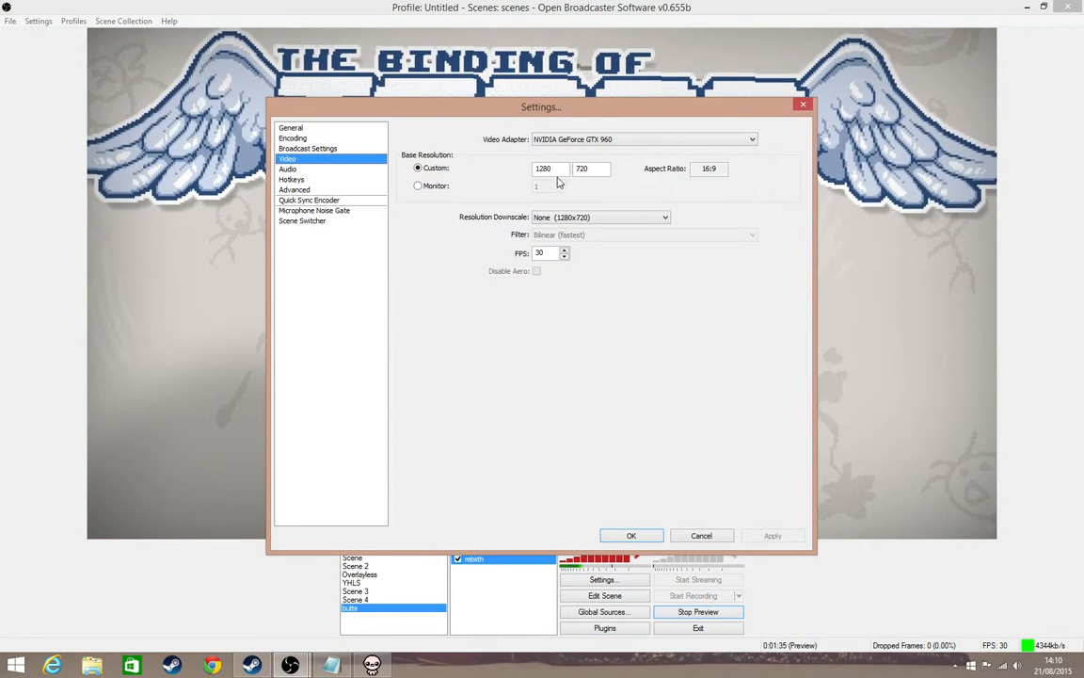
click(629, 534)
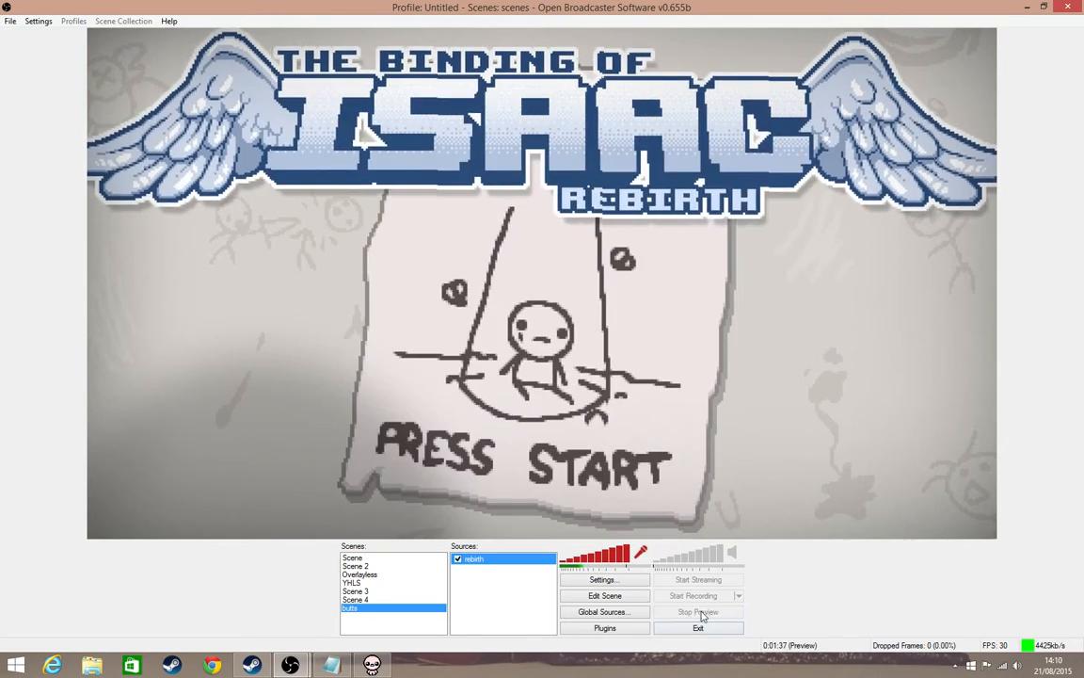
- Restart the preview and switch between the game window and the preview to check the capture
click(699, 612)
click(698, 612)
key(alt+Tab)
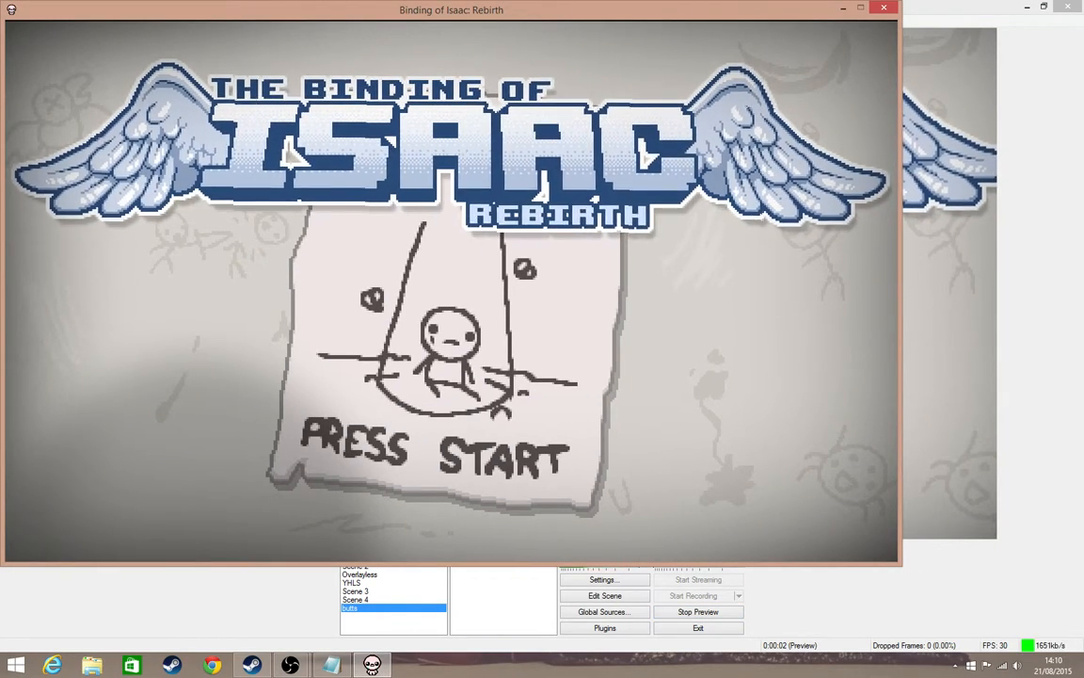
click(1058, 387)
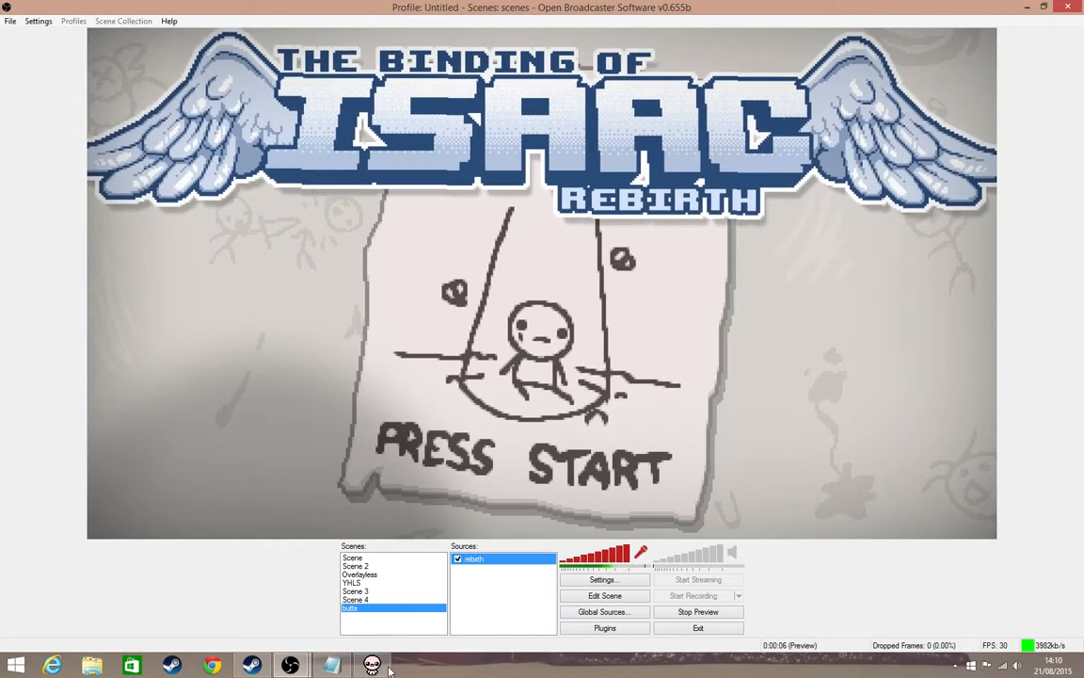
click(384, 667)
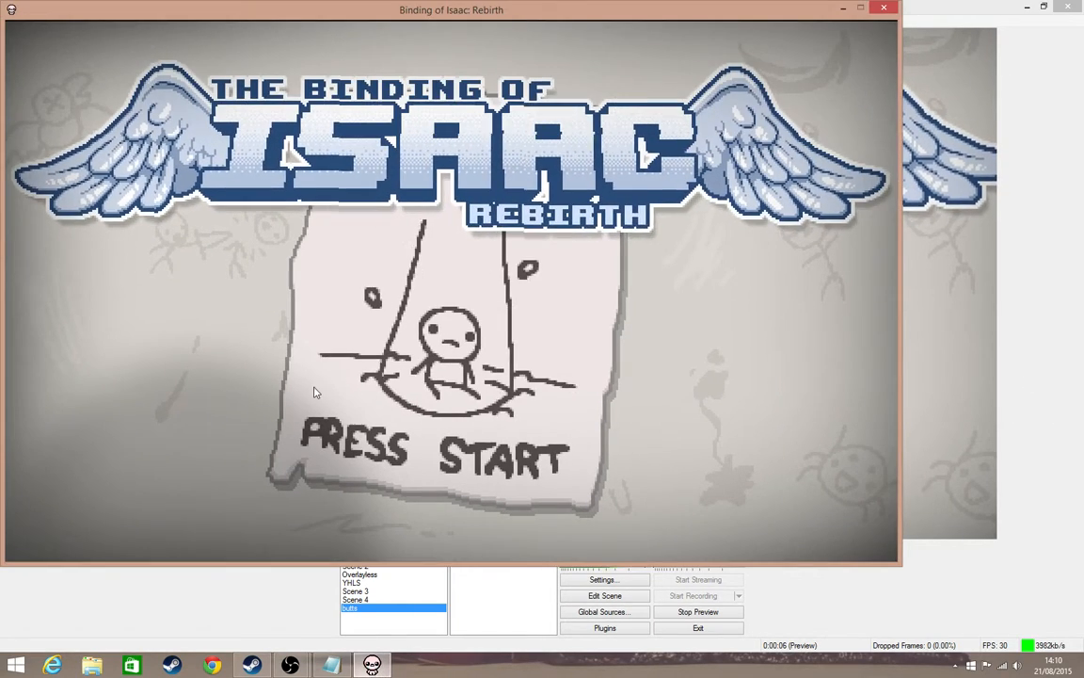
click(1019, 252)
- Turn on scene editing, shrink the captured game image and move it near the centre of the preview frame
click(630, 596)
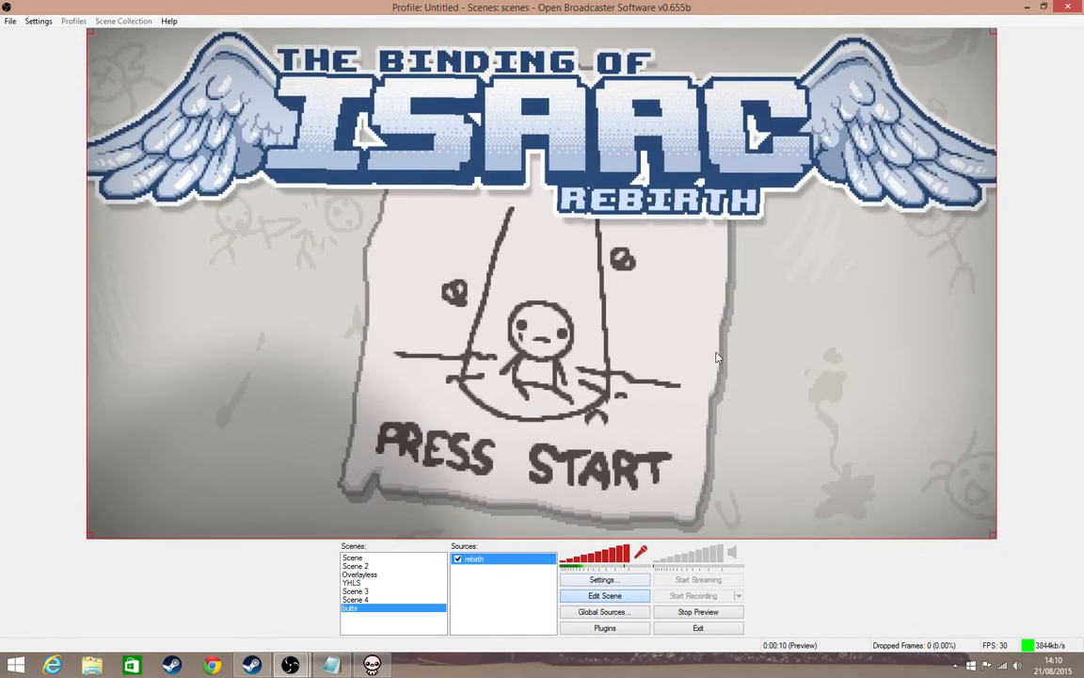
drag(995, 537, 831, 429)
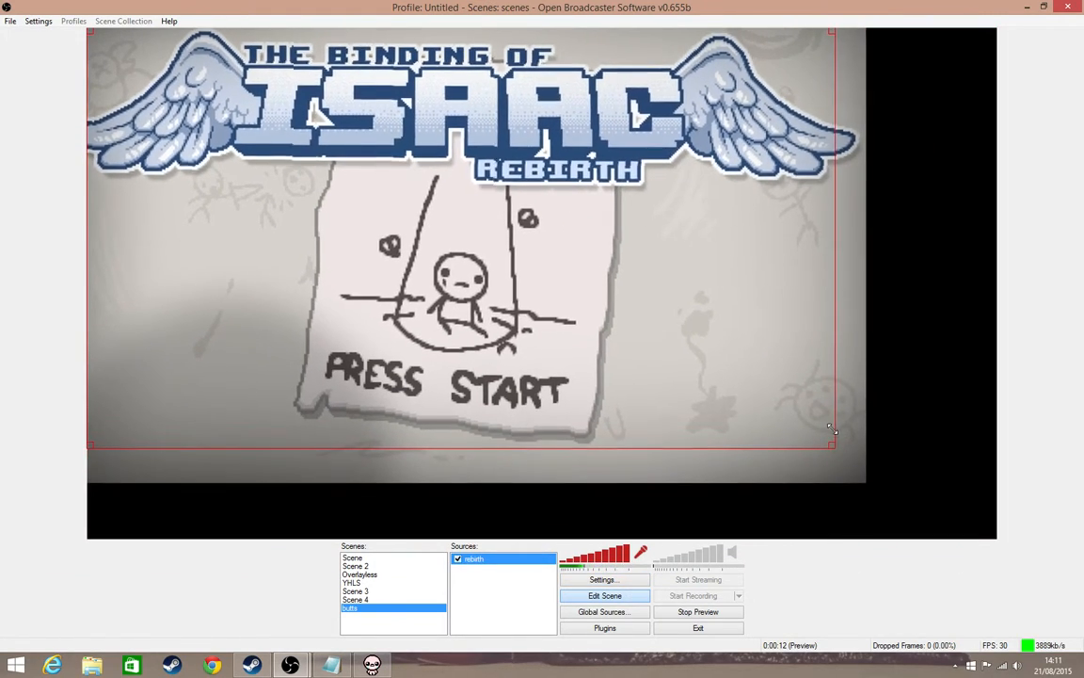
drag(569, 226, 642, 262)
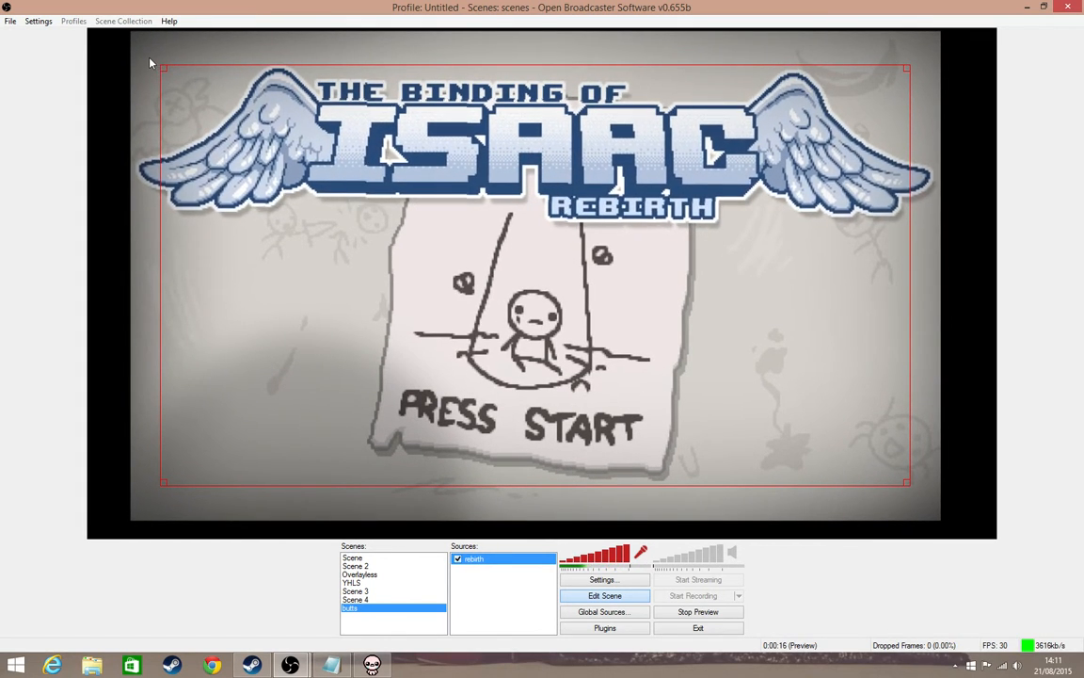
- Enlarge the captured game image from its corners until it fills the preview frame, comparing it with the game window
drag(157, 70, 97, 46)
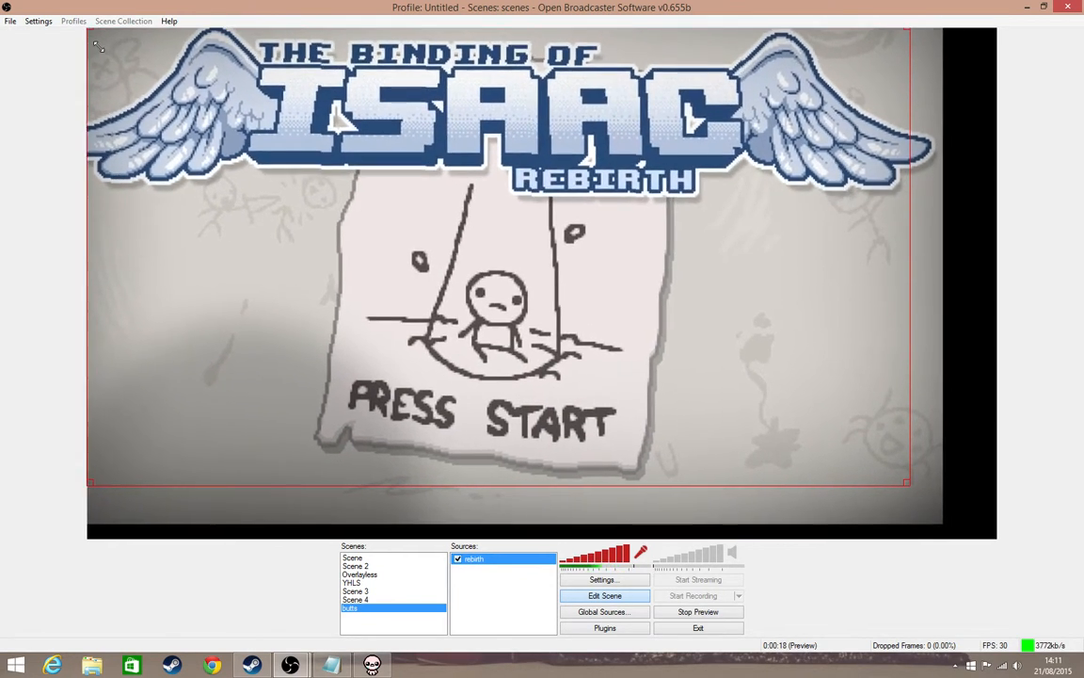
drag(907, 484, 975, 523)
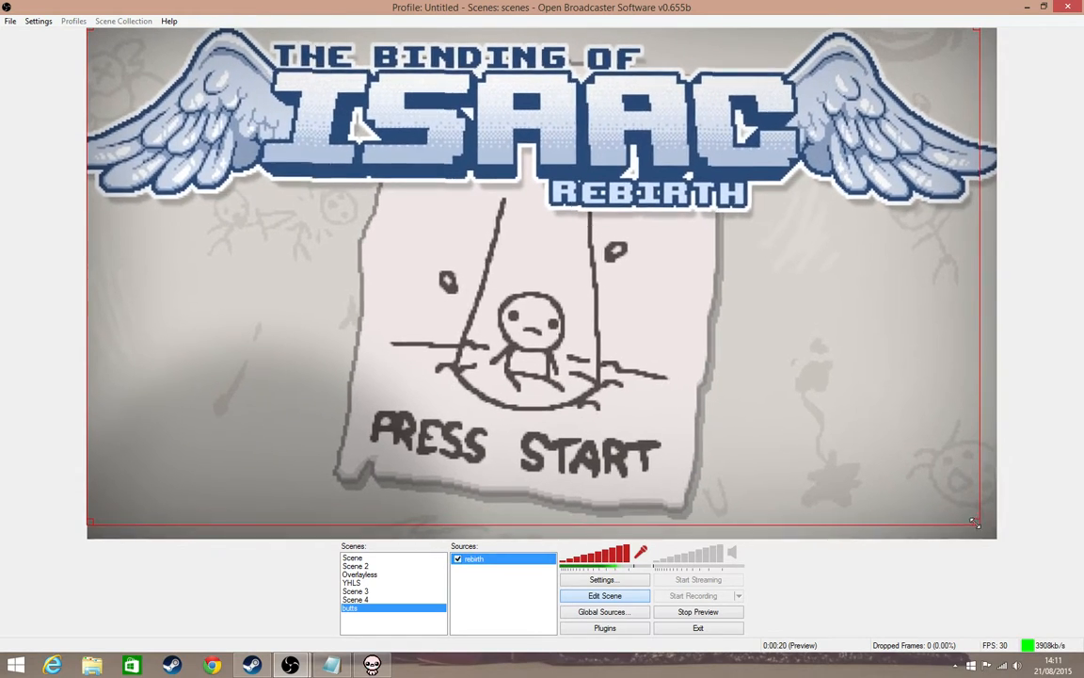
click(376, 666)
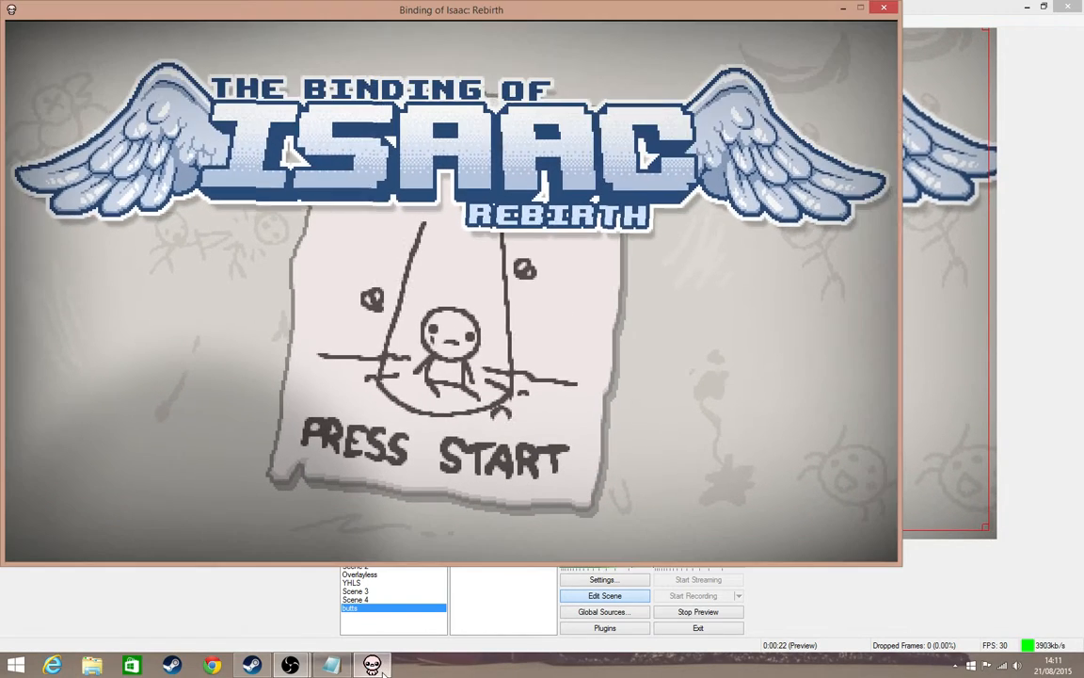
click(1017, 499)
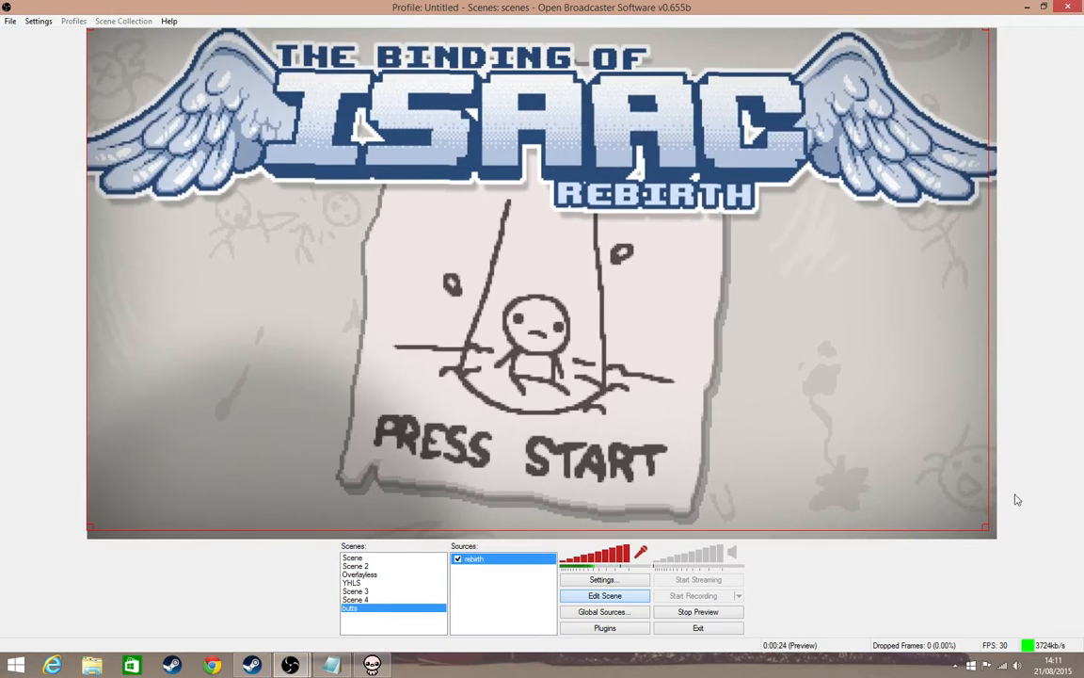
drag(996, 530, 1002, 536)
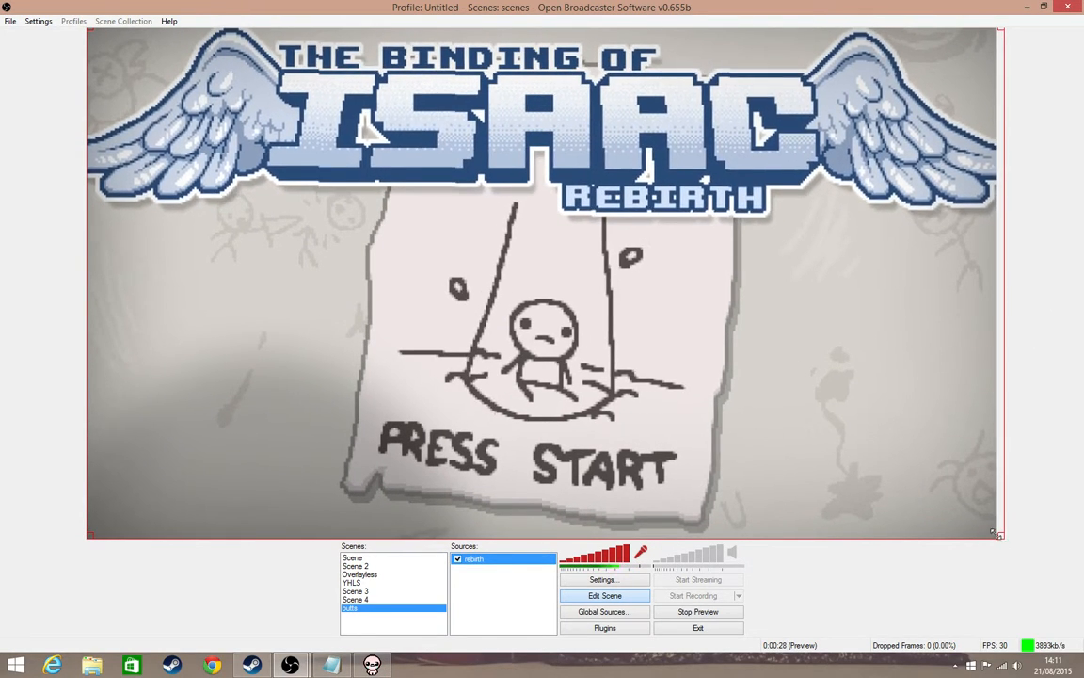
- Nudge the captured image's lower corner, start a new run as Isaac in the game and return to the preview
mouse_move(994, 533)
mouse_down()
mouse_move(984, 526)
mouse_move(1003, 538)
mouse_up()
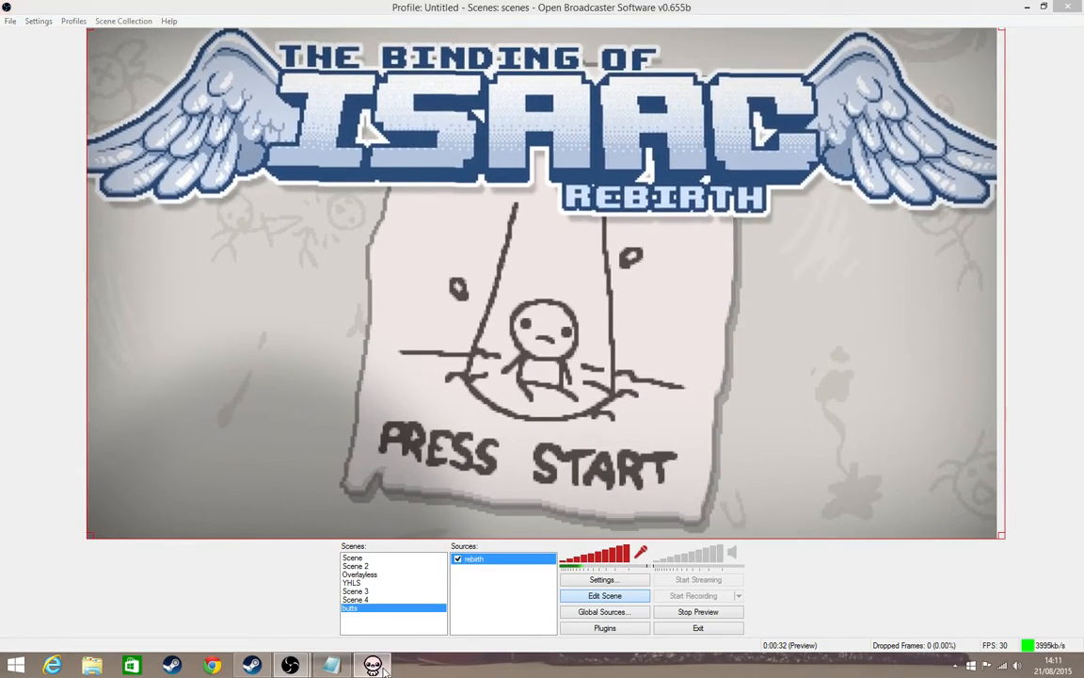
click(373, 665)
key(space)
key(space)
key(space)
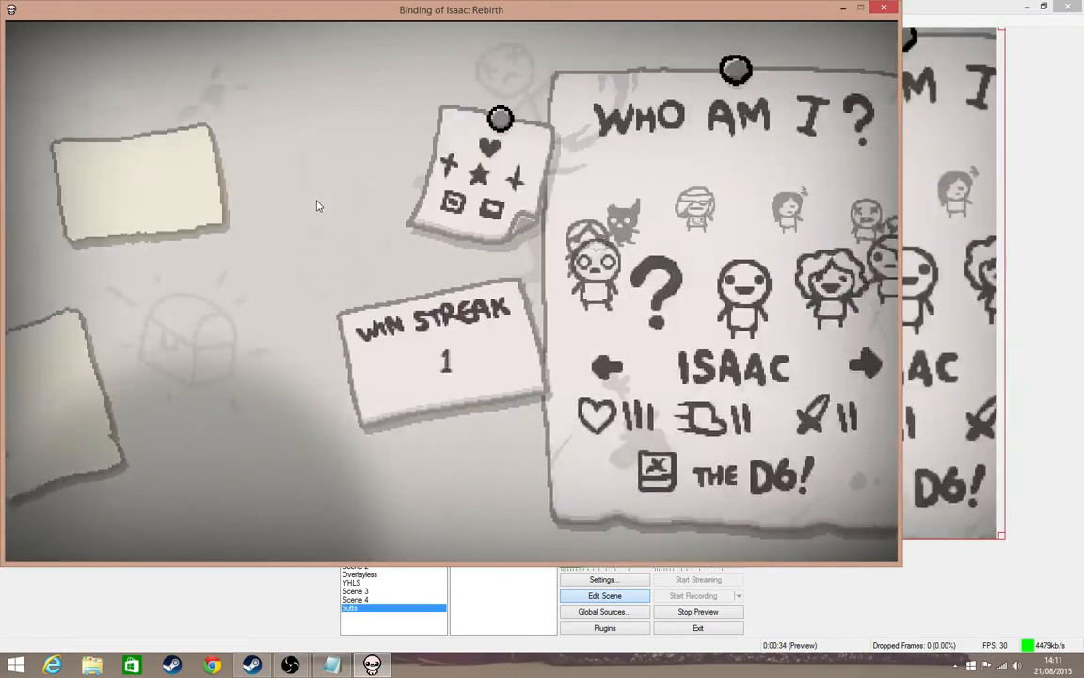
key(space)
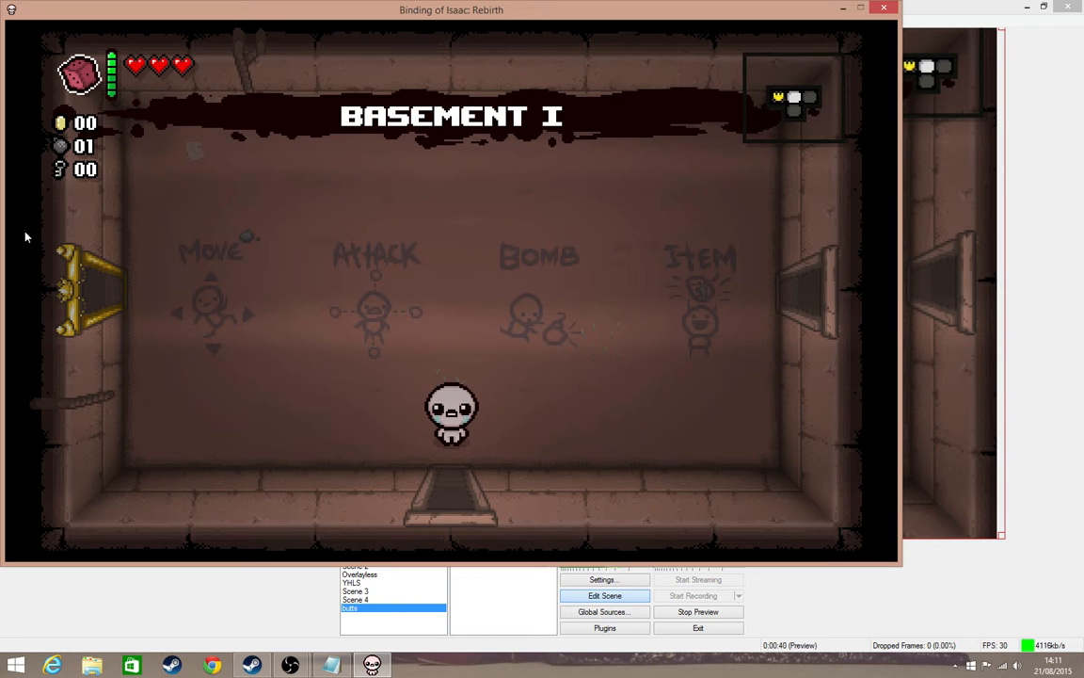
click(1067, 249)
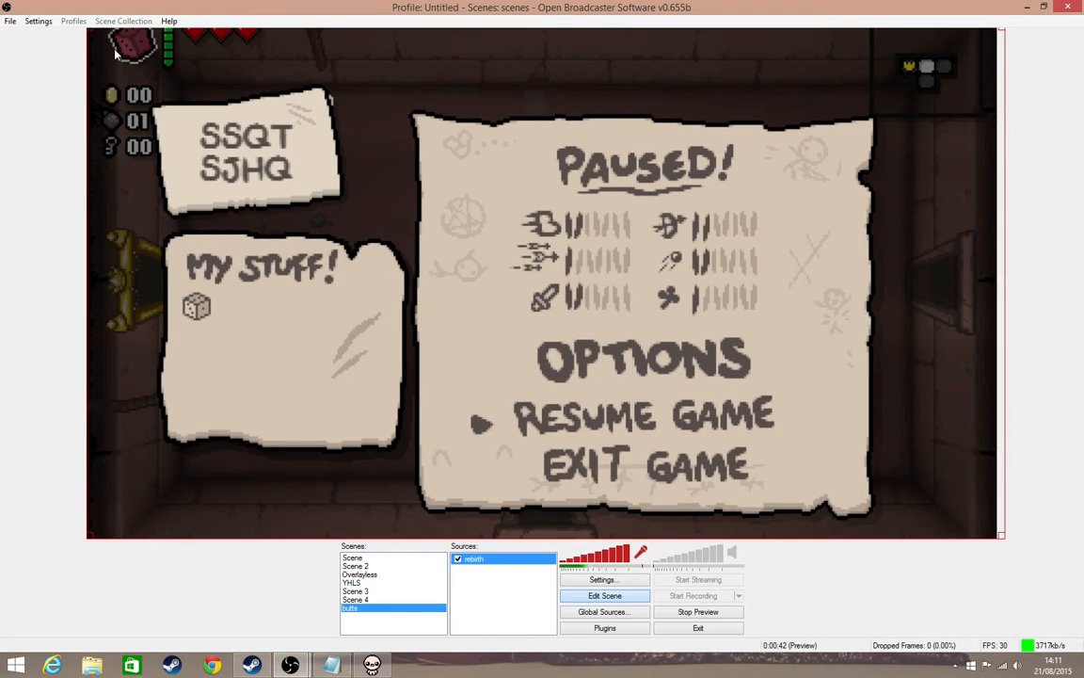
- Switch between the paused game window and the preview to compare how the captured picture is cropped
key(alt+Tab)
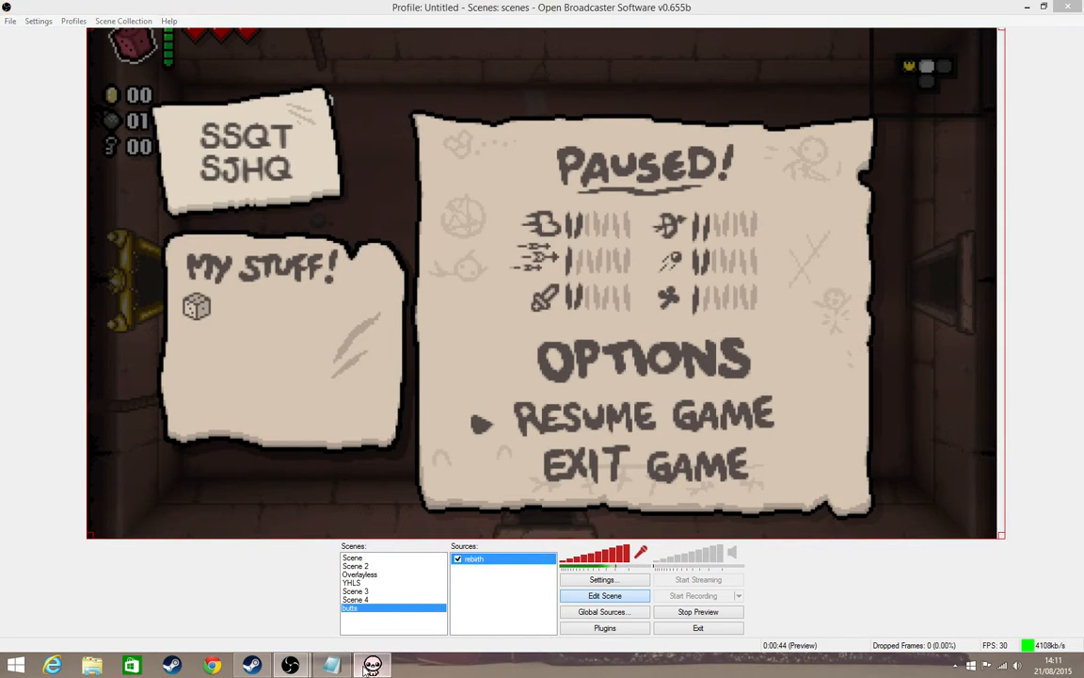
click(1055, 402)
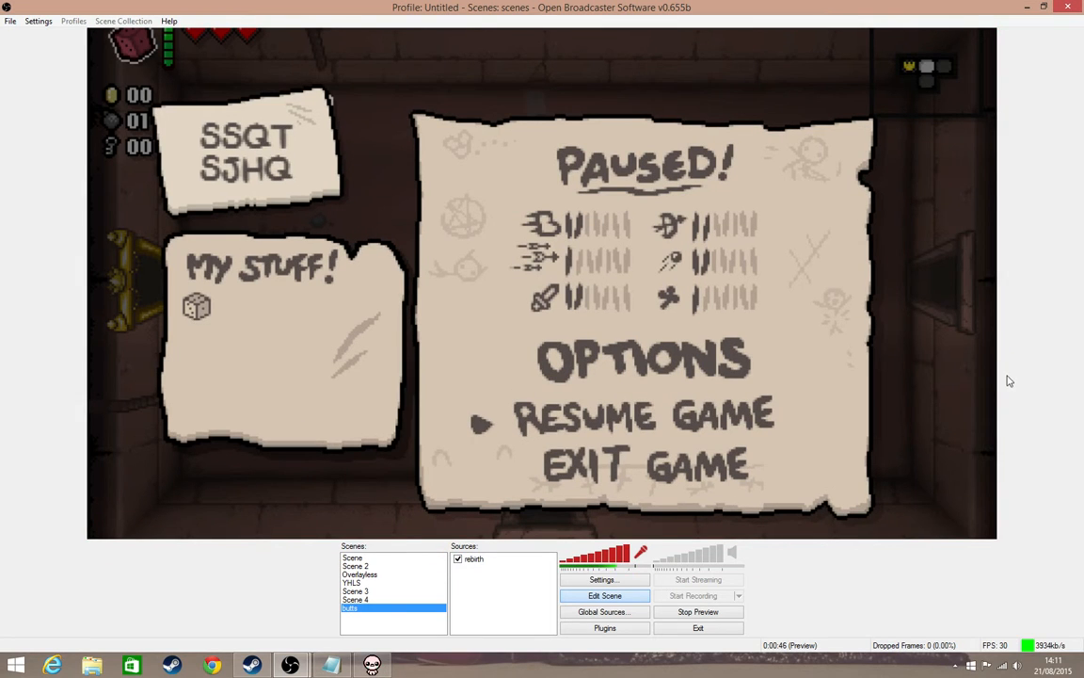
click(372, 664)
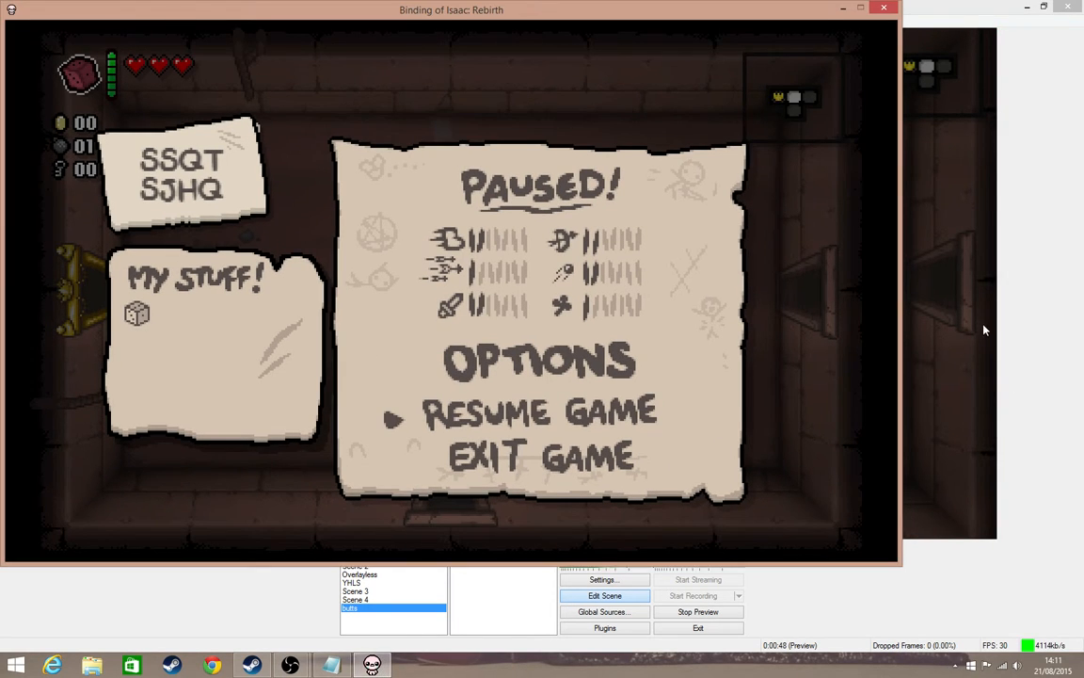
click(1019, 306)
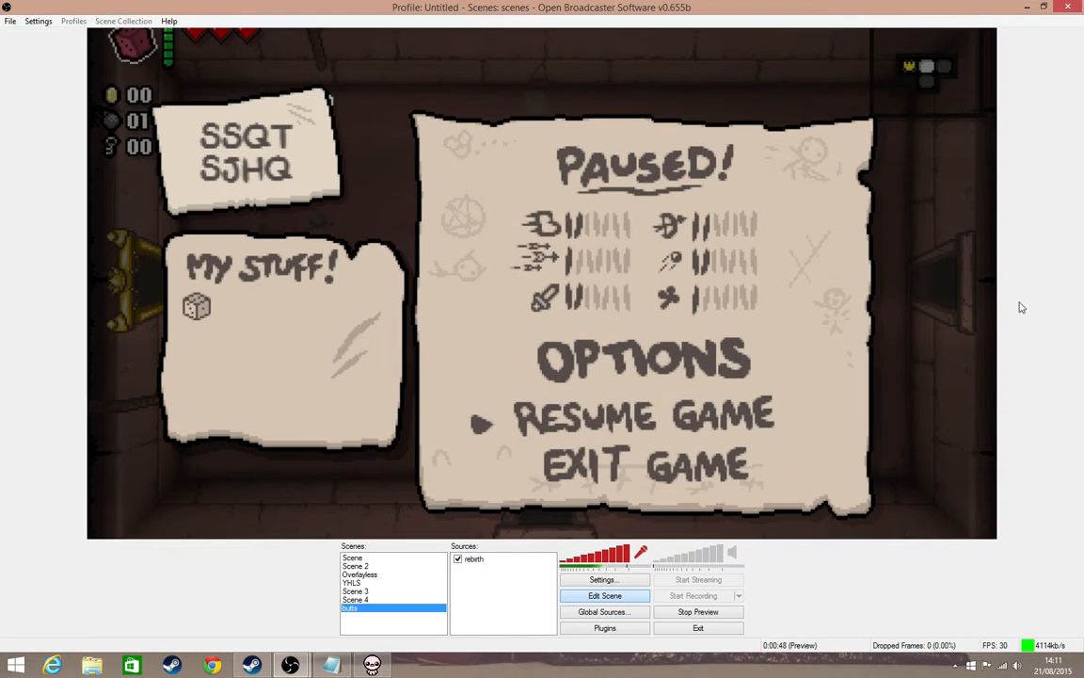
- Enable stretching the image to the screen for the rebirth Game Capture source and toggle scene editing off and on
click(506, 559)
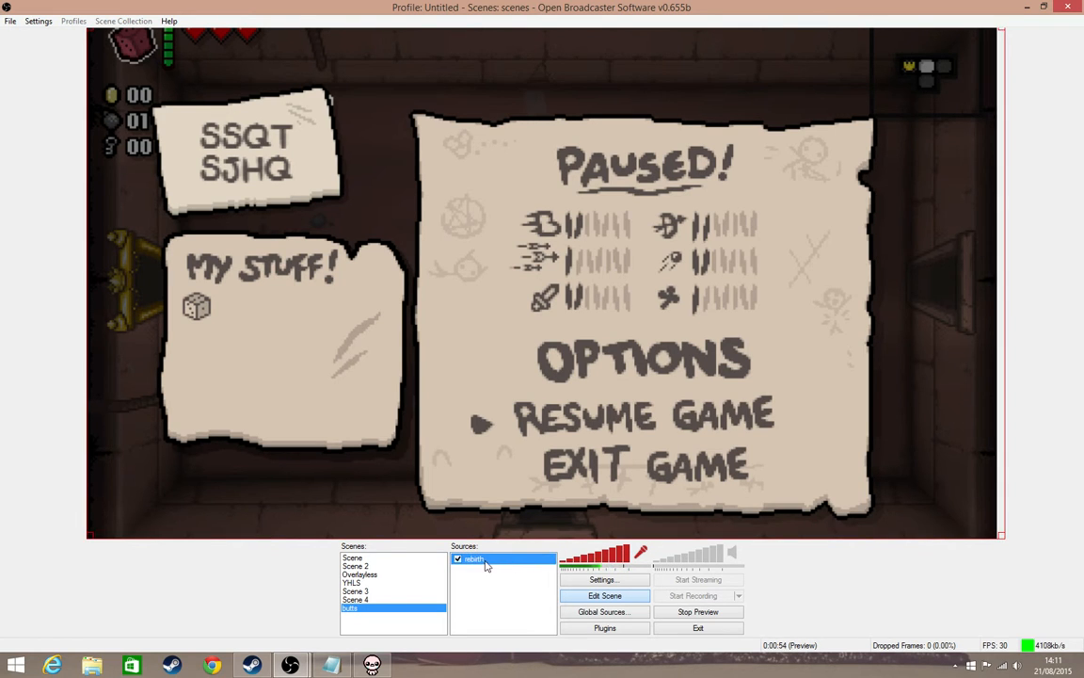
double_click(485, 563)
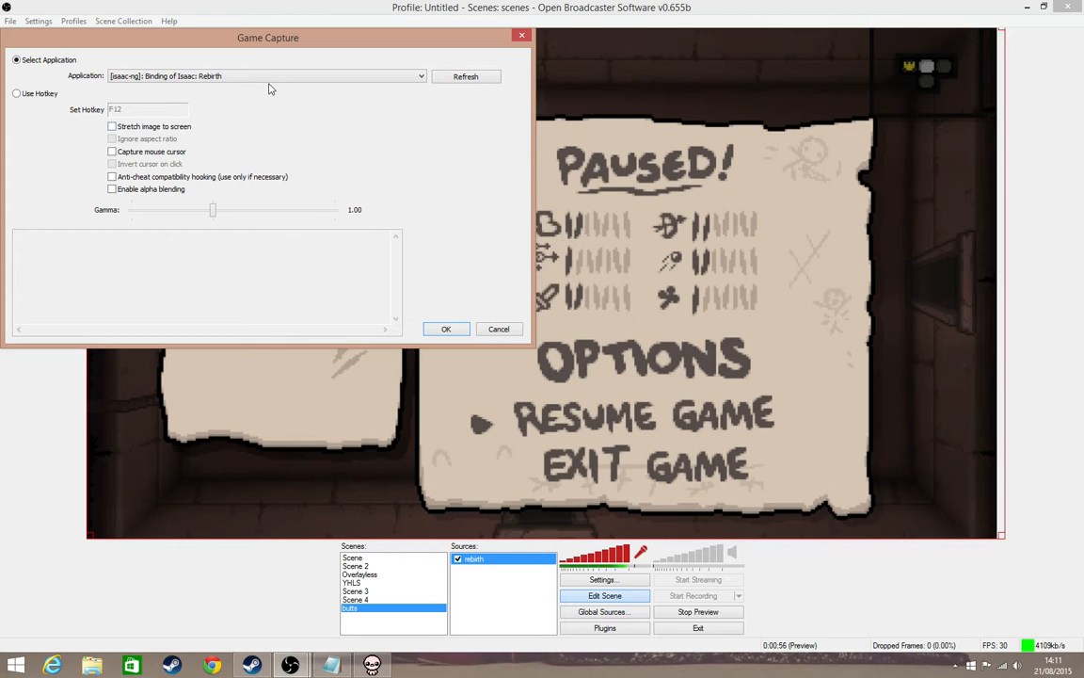
click(113, 127)
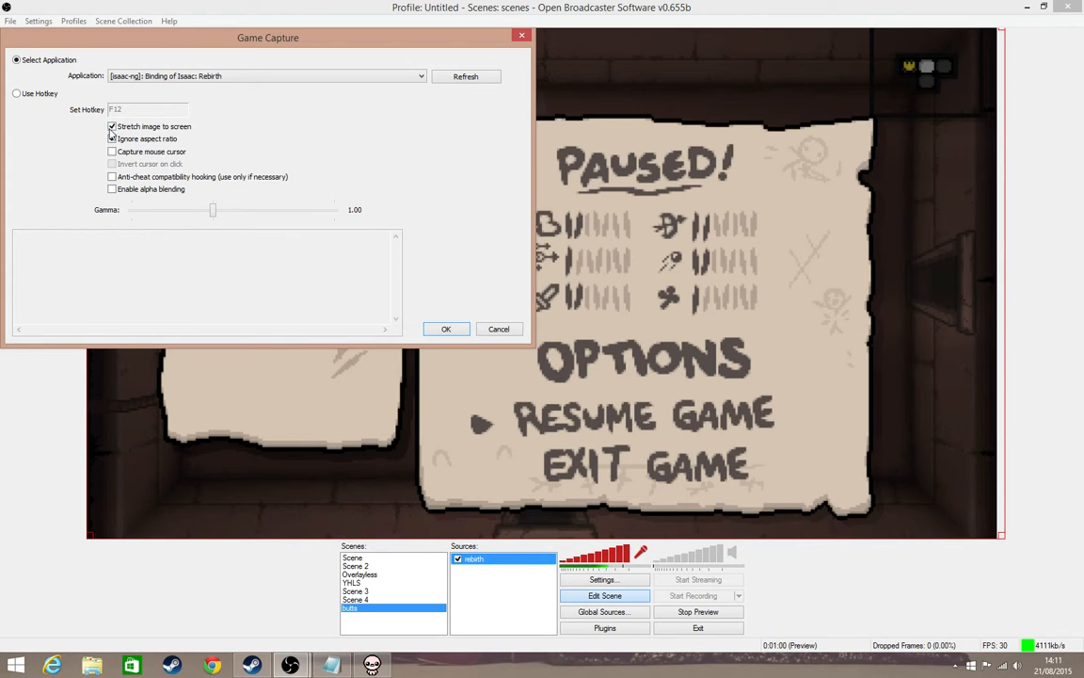
click(446, 329)
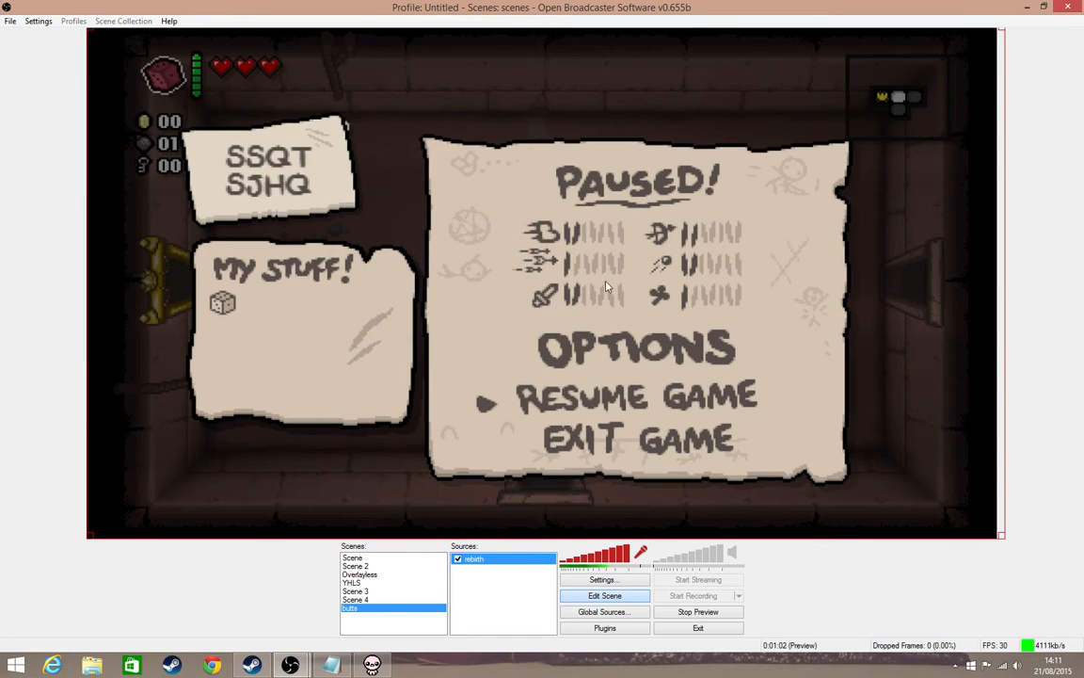
click(612, 594)
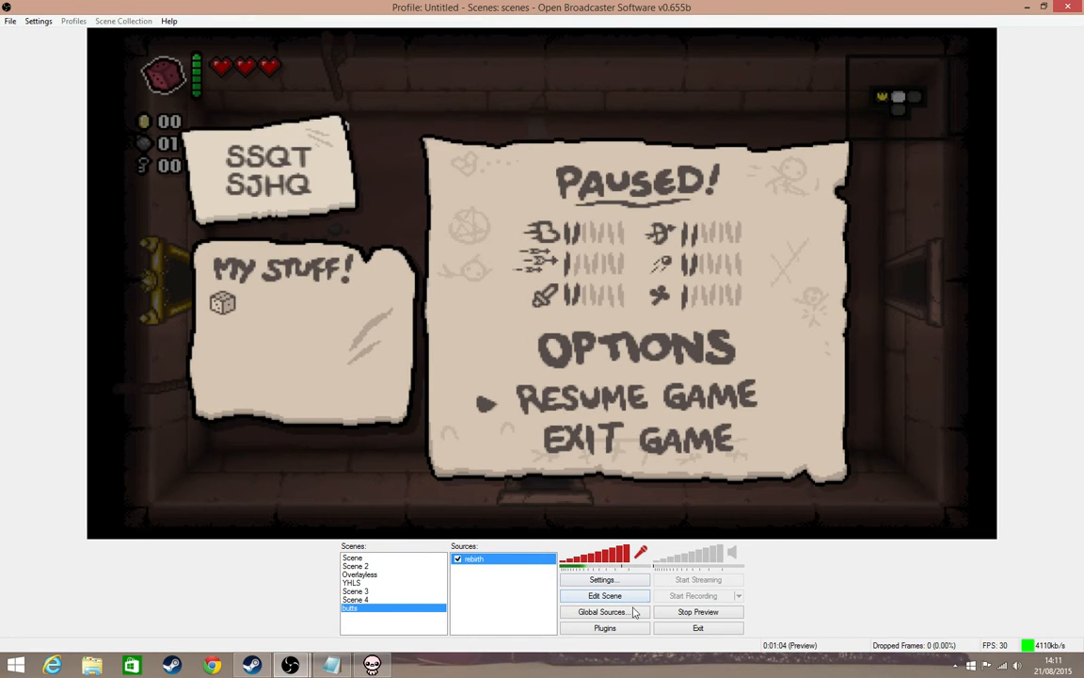
click(628, 595)
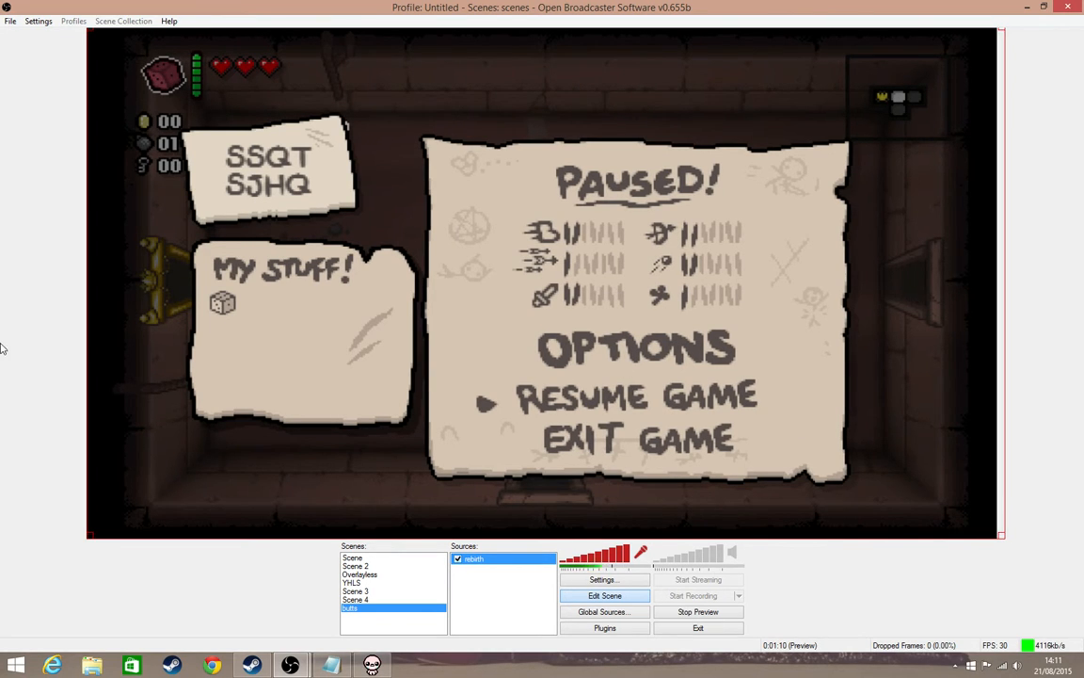
- Resume the game, walk into the golden-door room and pause, comparing the game window with the stretched capture preview
key(alt+Tab)
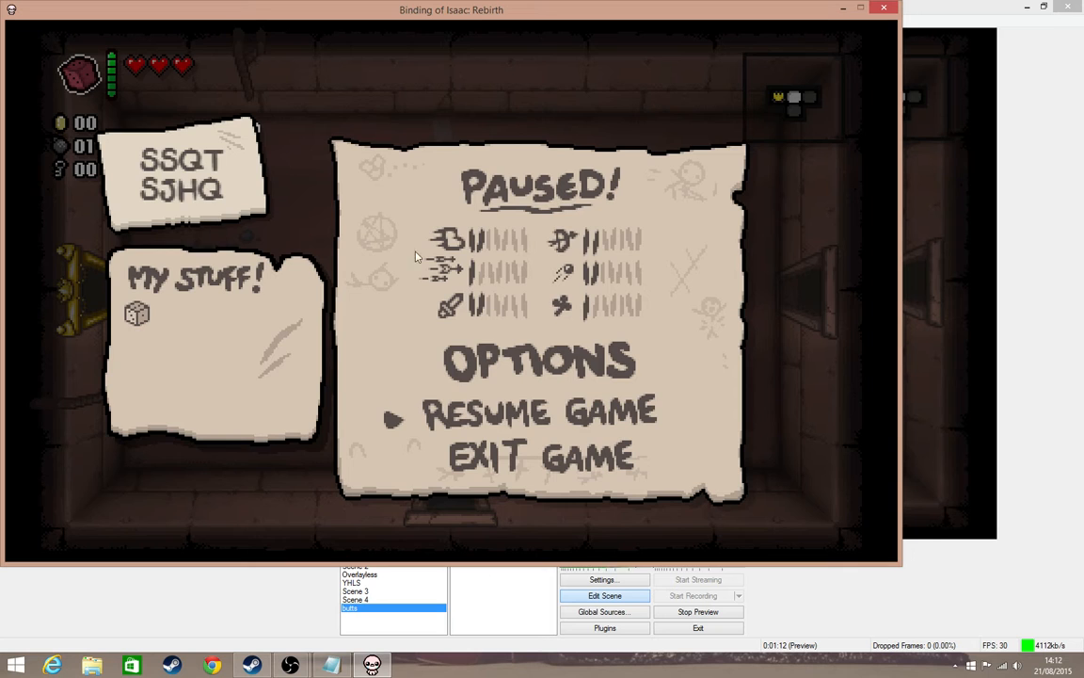
key(Return)
key(w)
key(a)
key(Left)
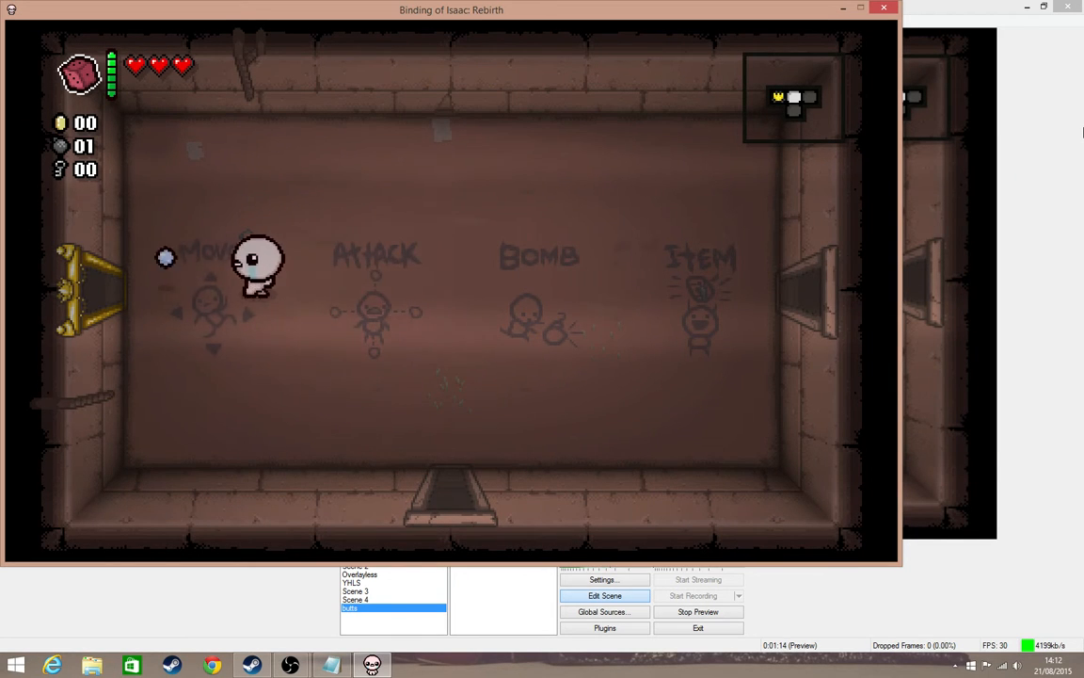
key(a)
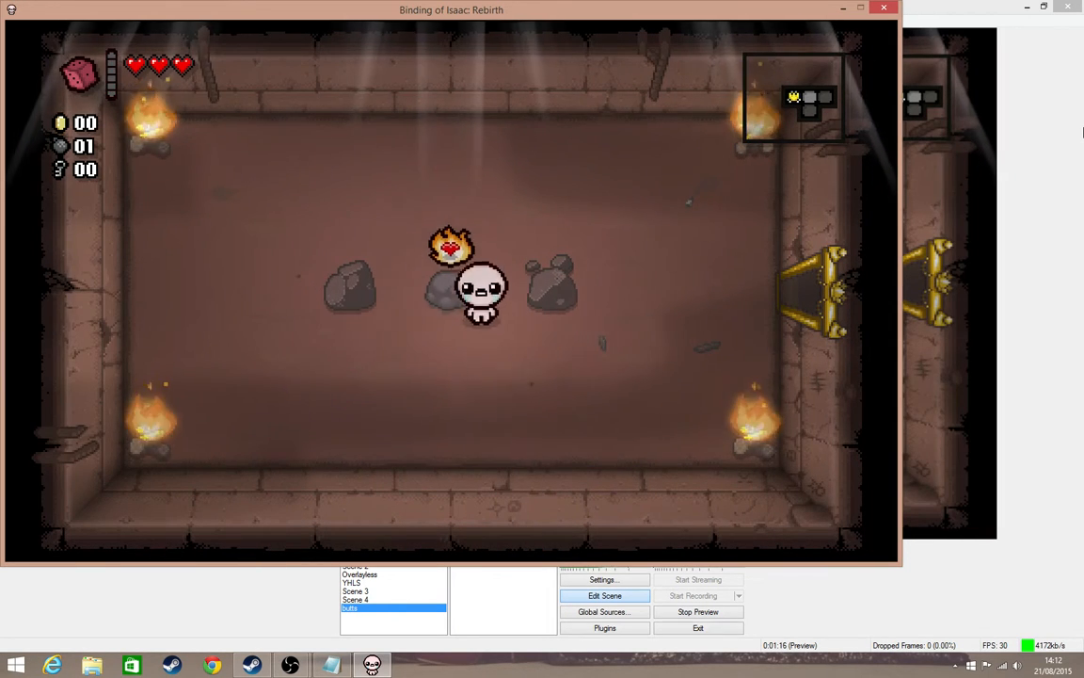
key(a)
key(d)
key(Escape)
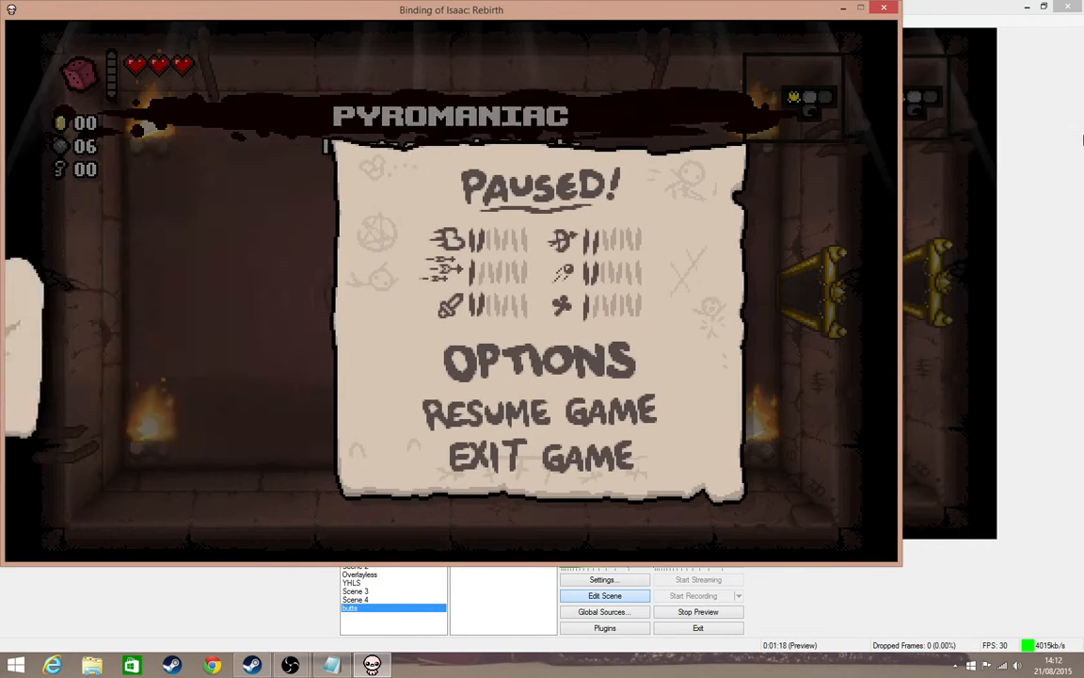
click(944, 163)
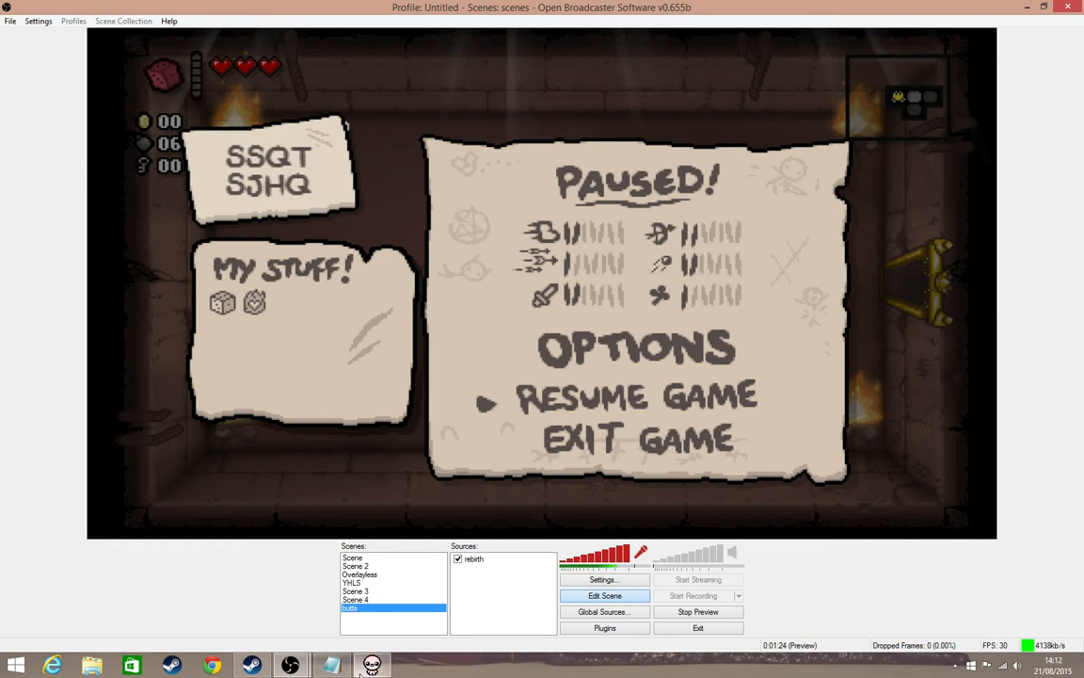
key(alt+Tab)
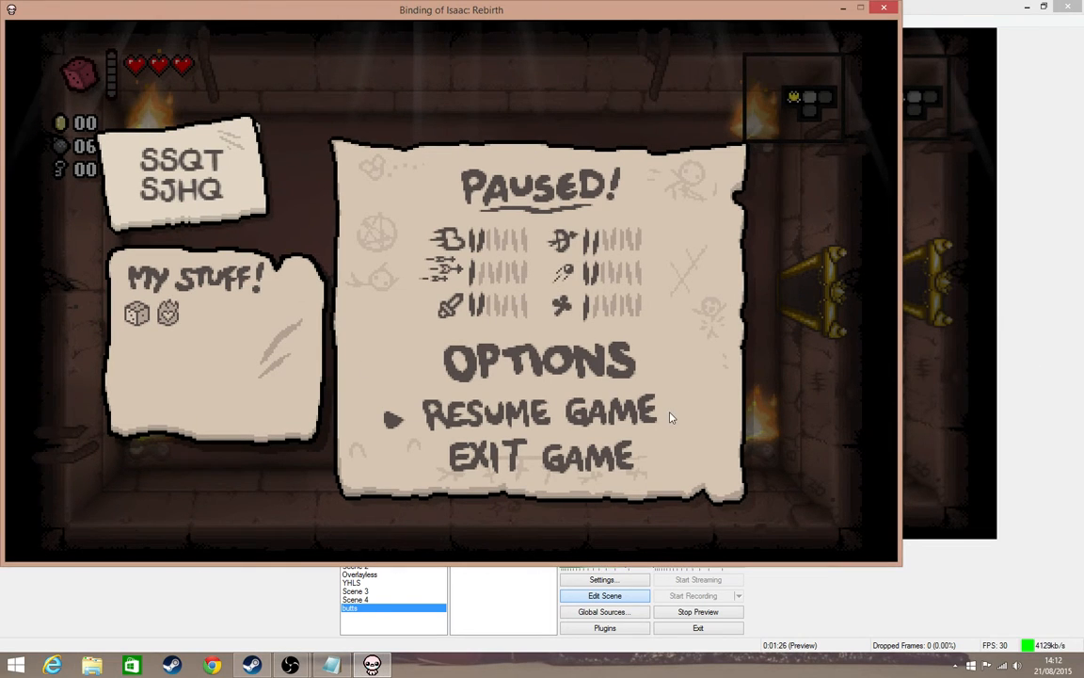
key(Down)
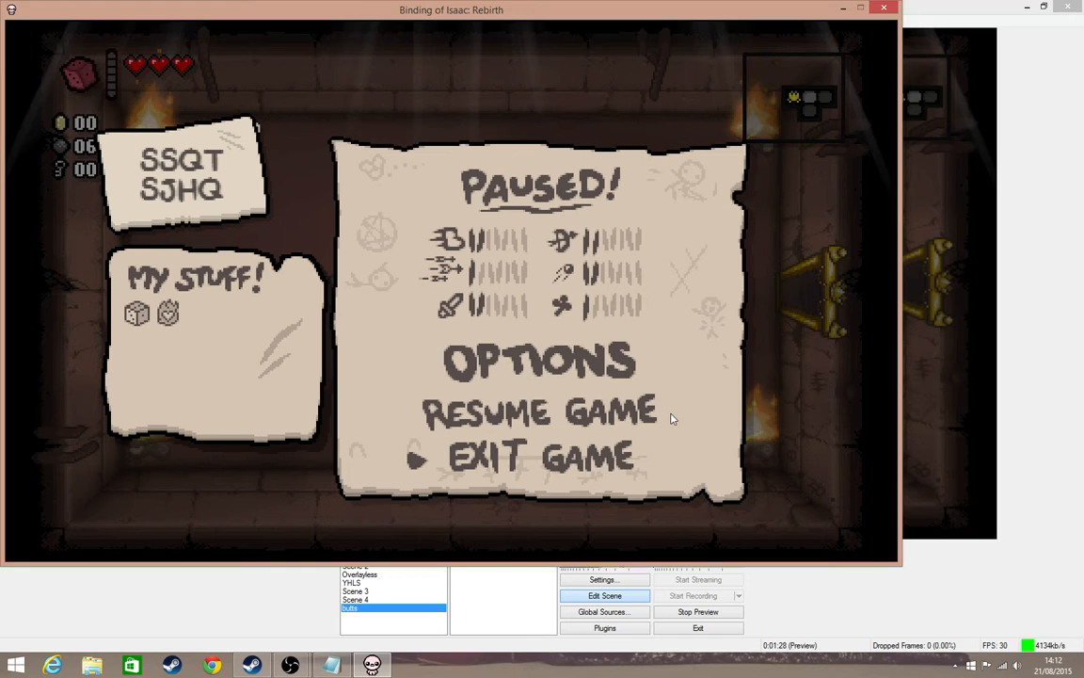
- Return to the preview, try raising the desktop audio volume and bring it back down to zero
click(1060, 235)
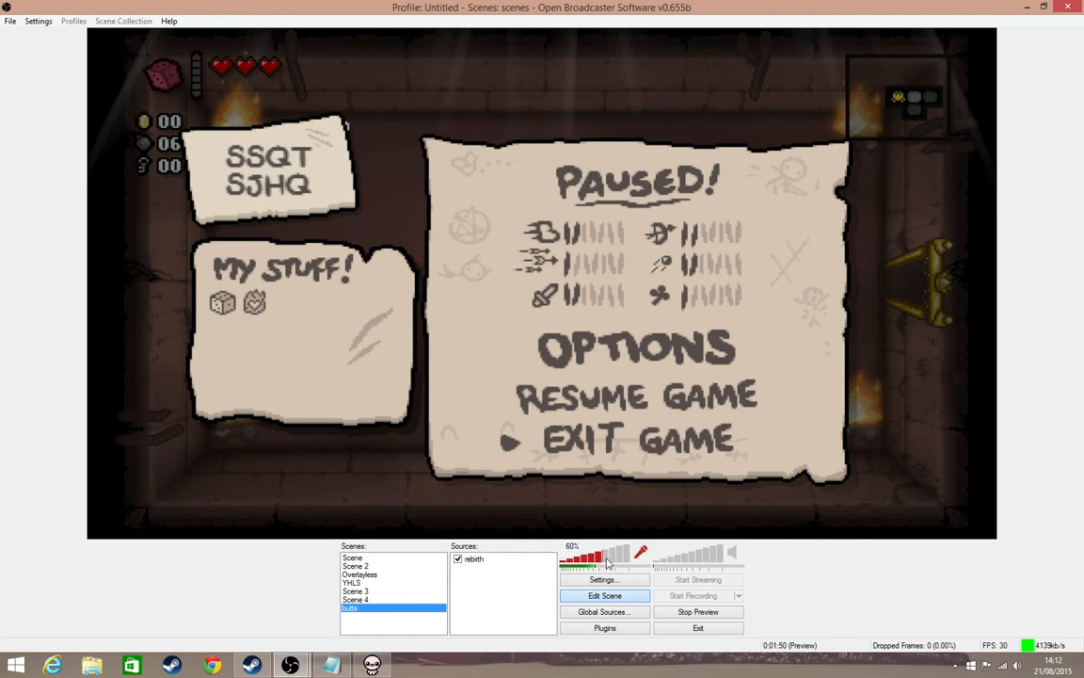
drag(660, 564, 677, 563)
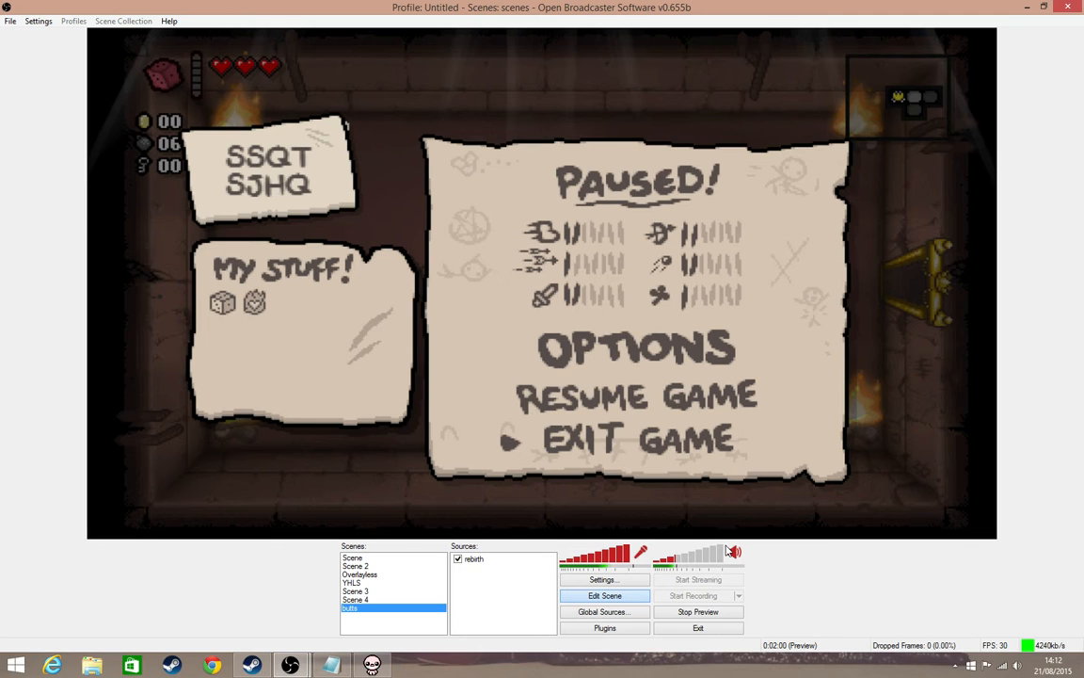
drag(685, 555, 620, 559)
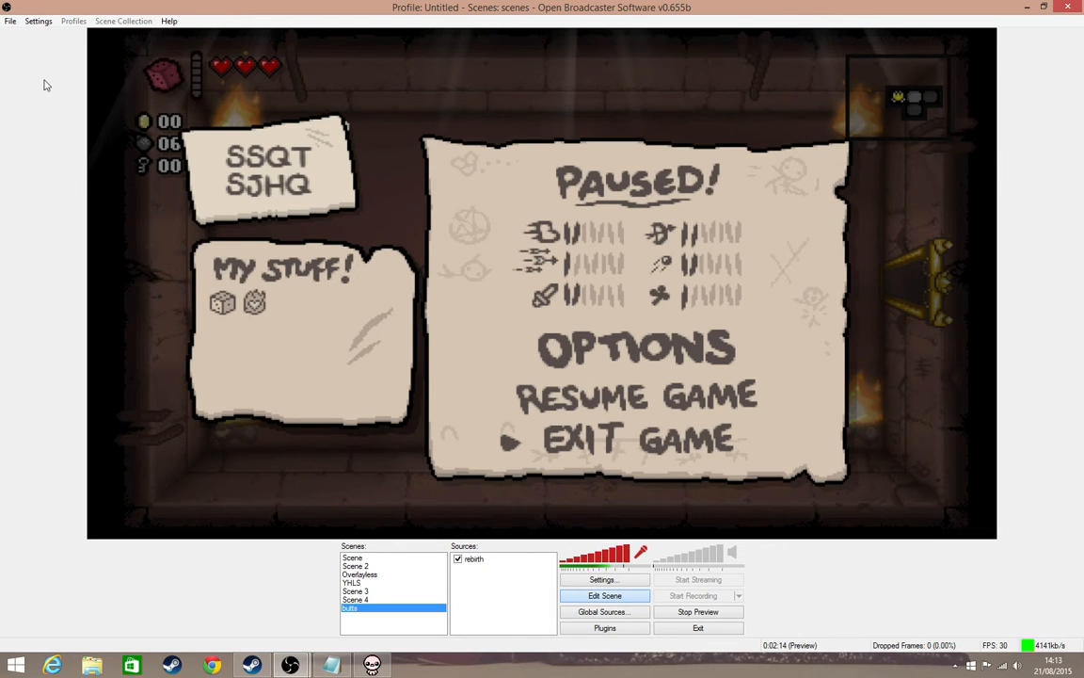
- Hide the rebirth source, view the Overlayless scene, and return to the butts scene to show rebirth again
click(459, 560)
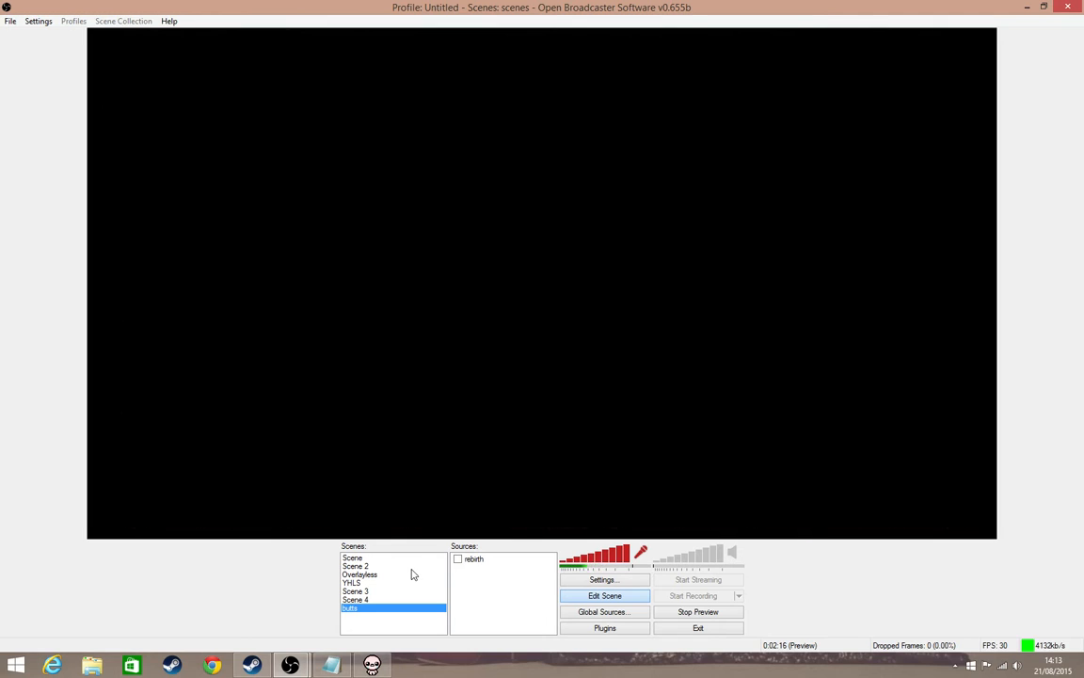
click(405, 574)
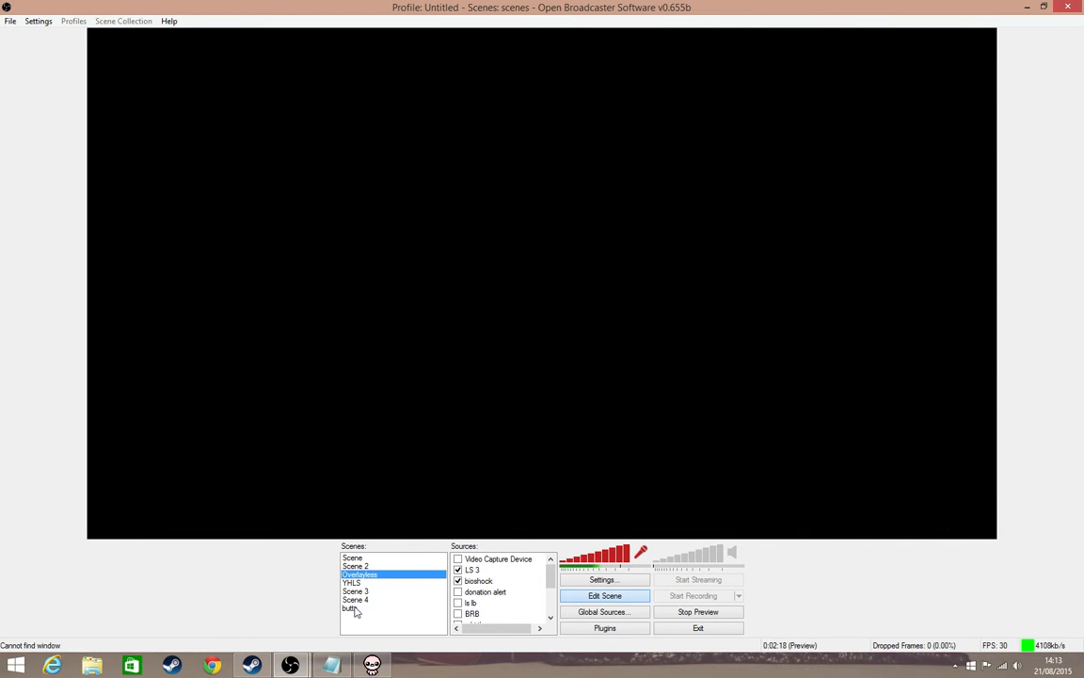
click(353, 608)
click(459, 559)
- Add a Monitor Capture source for monitor 1 to the butts scene, keeping the default name and settings
right_click(486, 607)
mouse_move(506, 619)
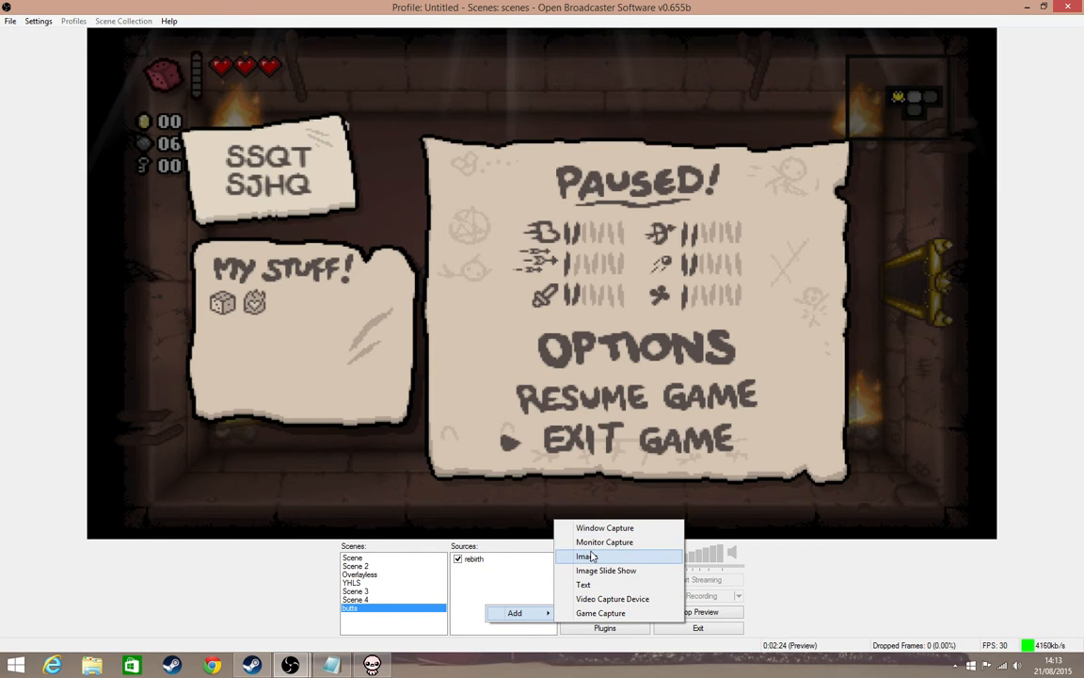
click(595, 542)
click(591, 344)
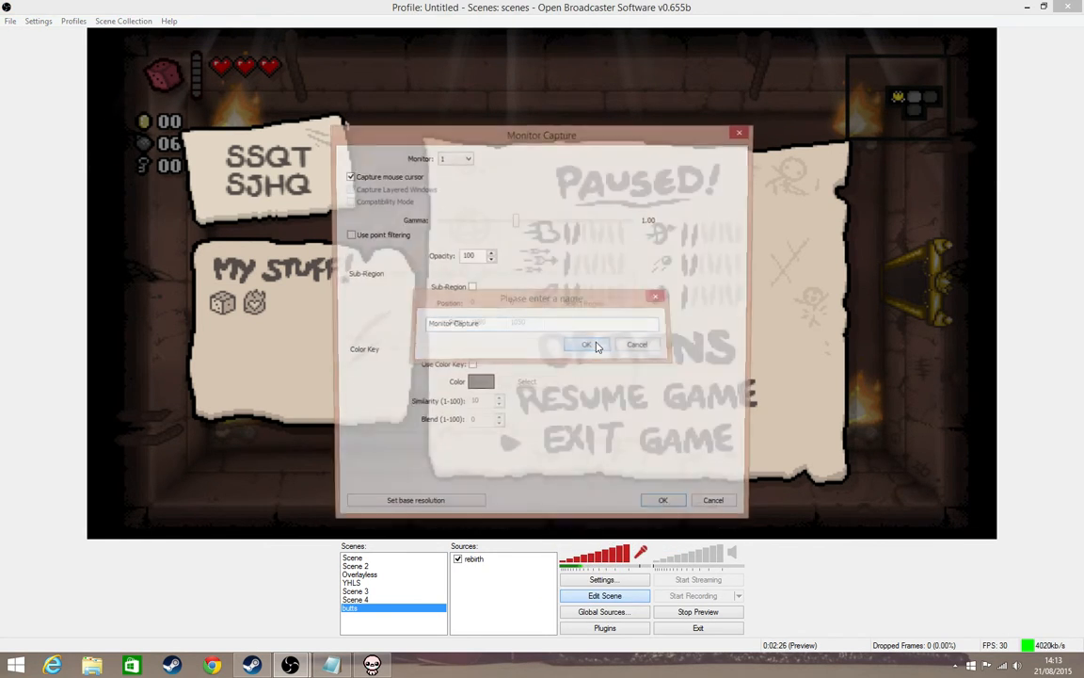
click(662, 500)
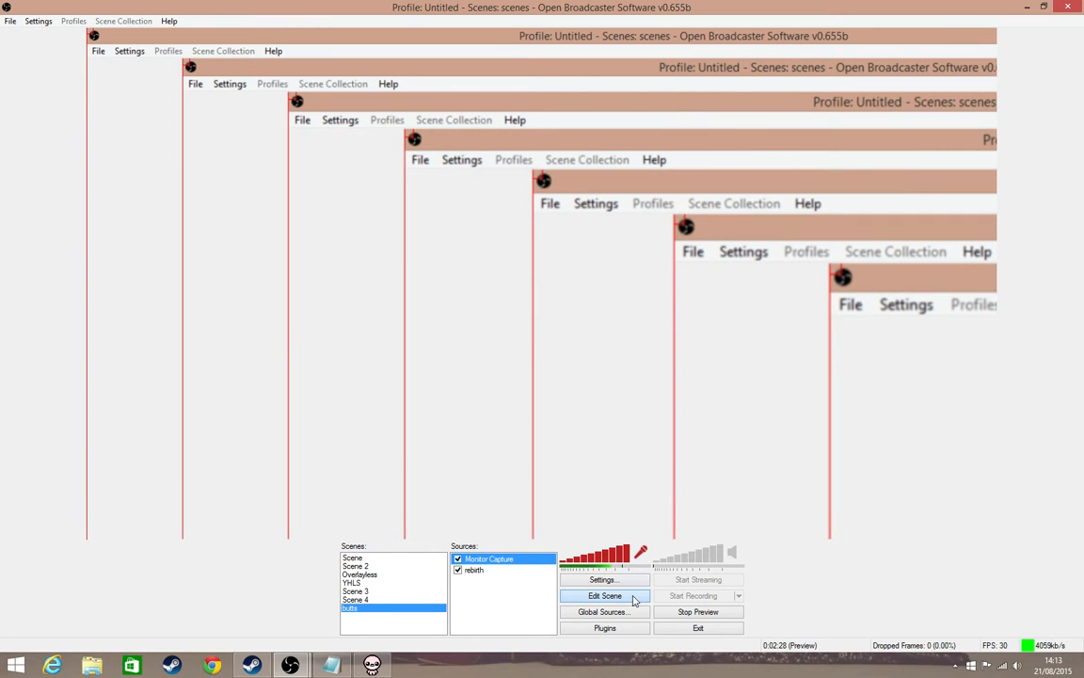
- Toggle scene editing off and on, and shift the monitor capture image slightly up and left in the preview
click(634, 598)
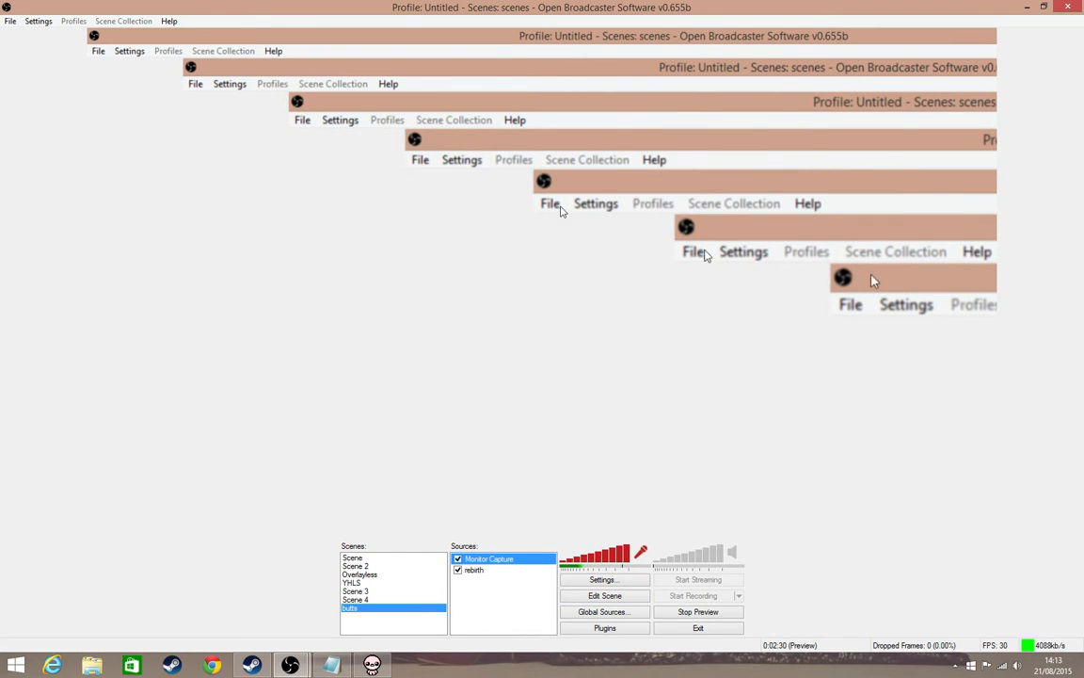
click(605, 596)
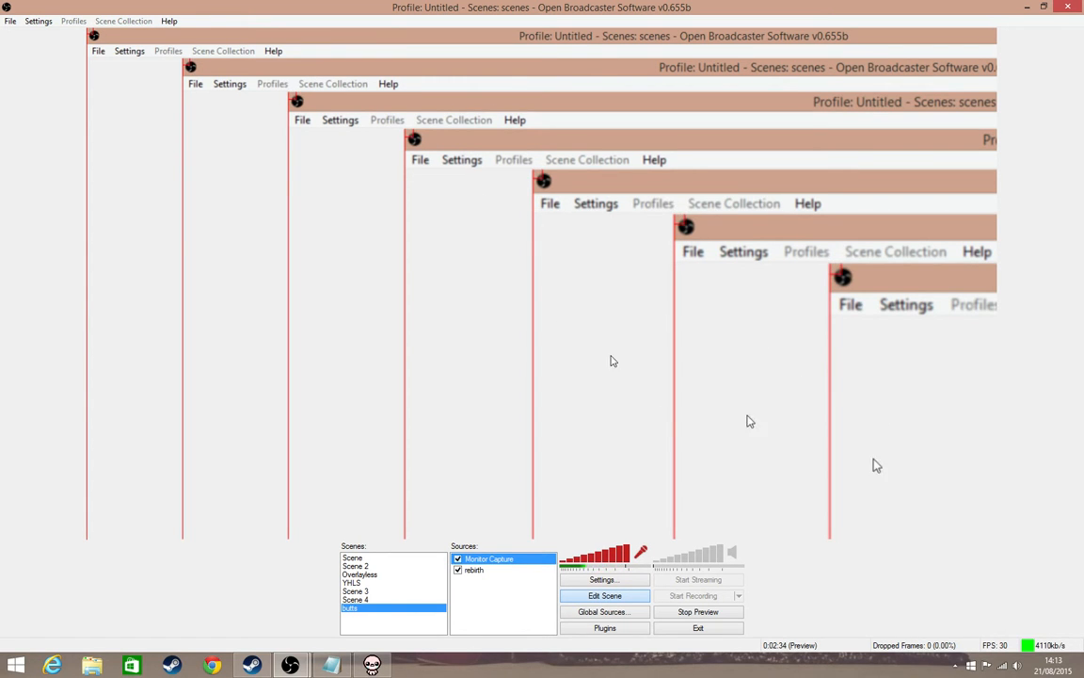
drag(697, 428, 670, 406)
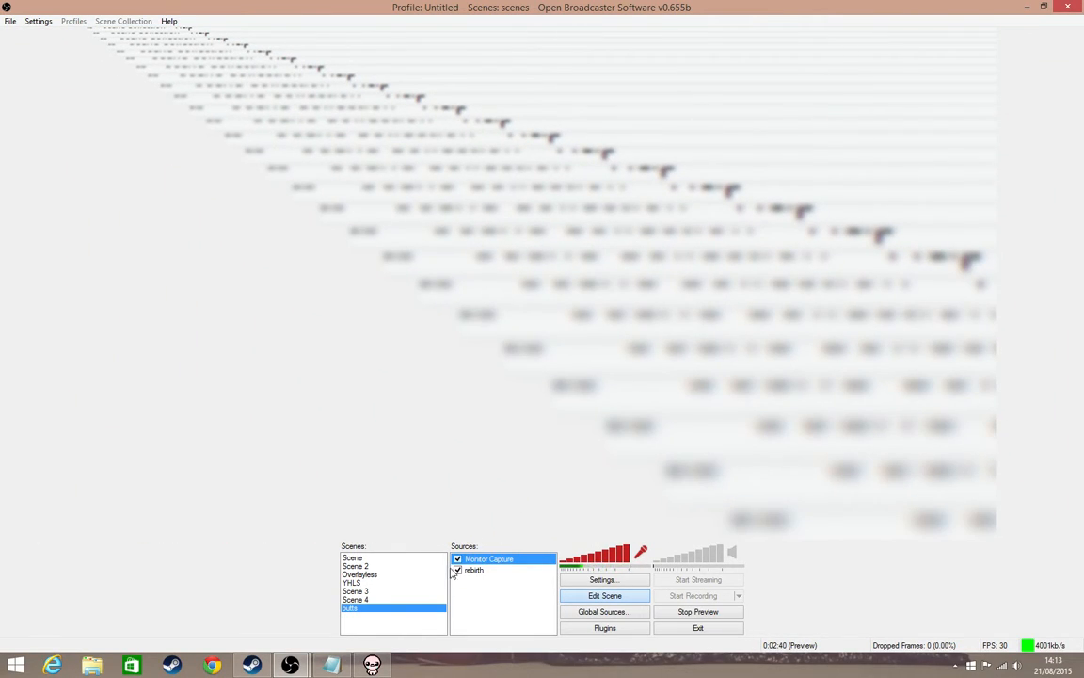
- Hide the Monitor Capture source and move the second recording window around over the preview
click(457, 559)
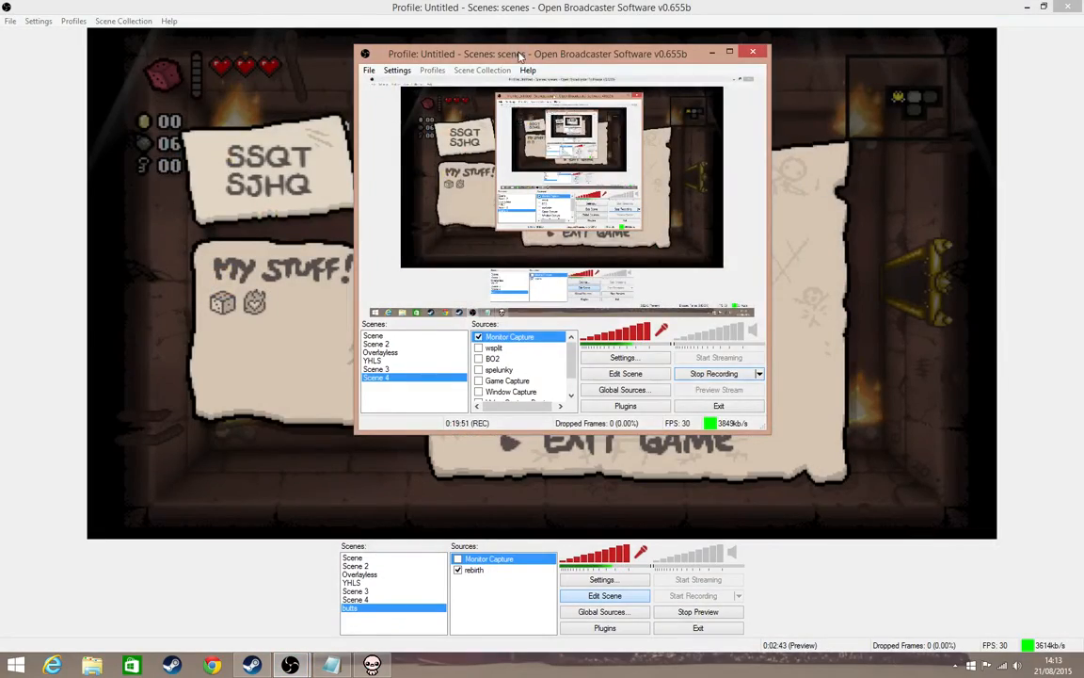
drag(521, 57, 464, 115)
click(462, 101)
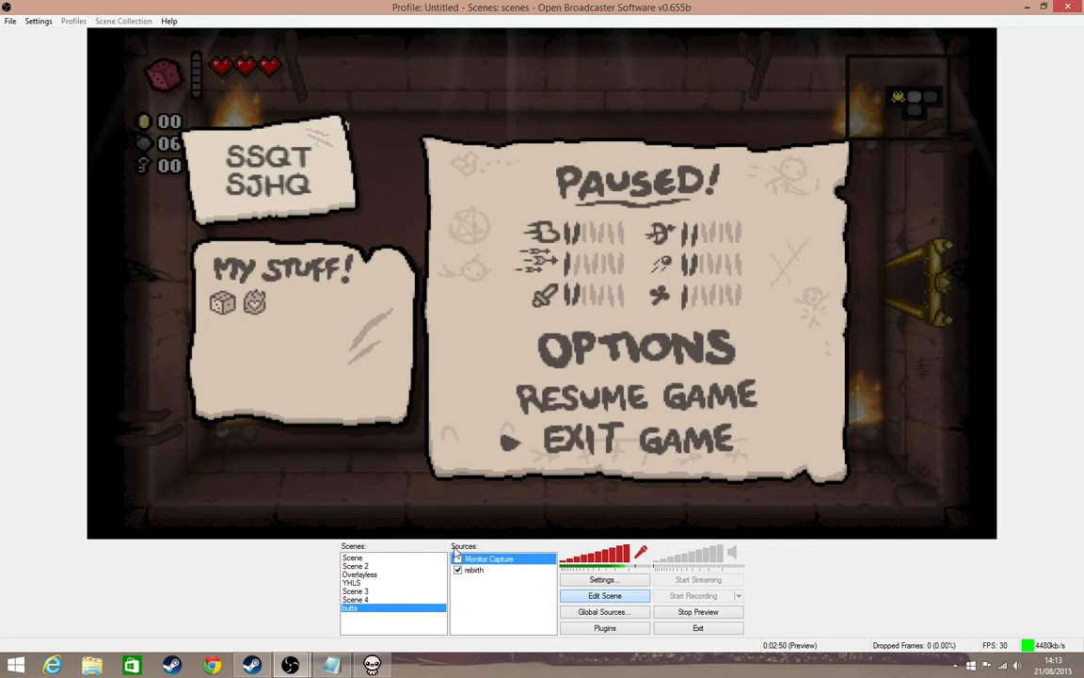
- Close the running game and delete the rebirth source from the butts scene
right_click(515, 624)
mouse_move(555, 632)
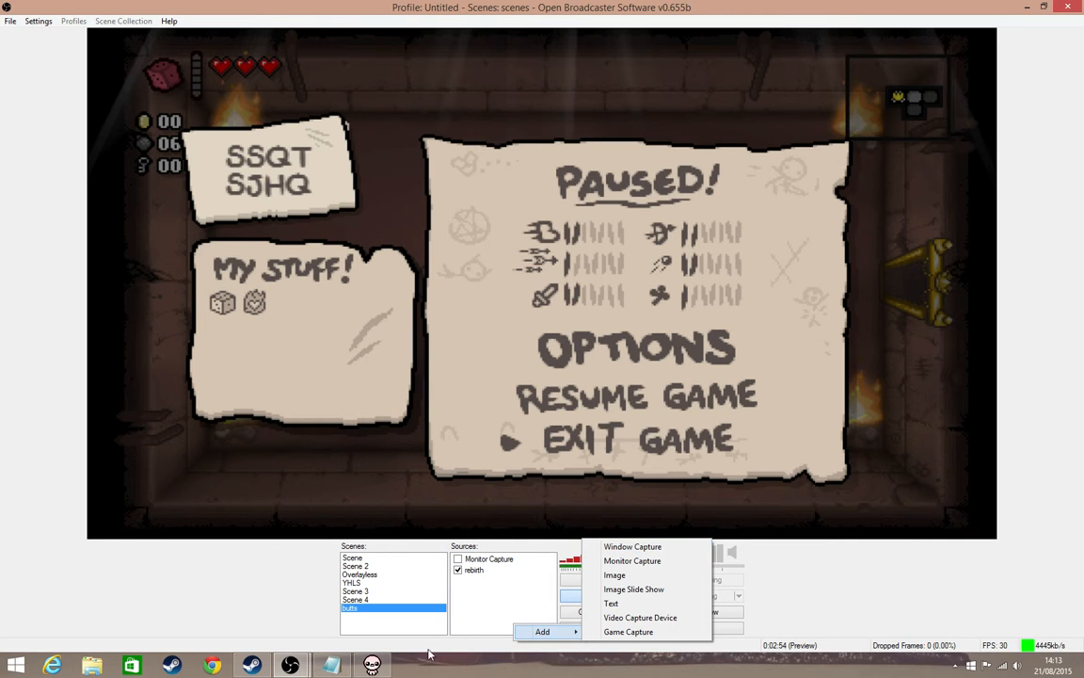
click(371, 663)
click(881, 10)
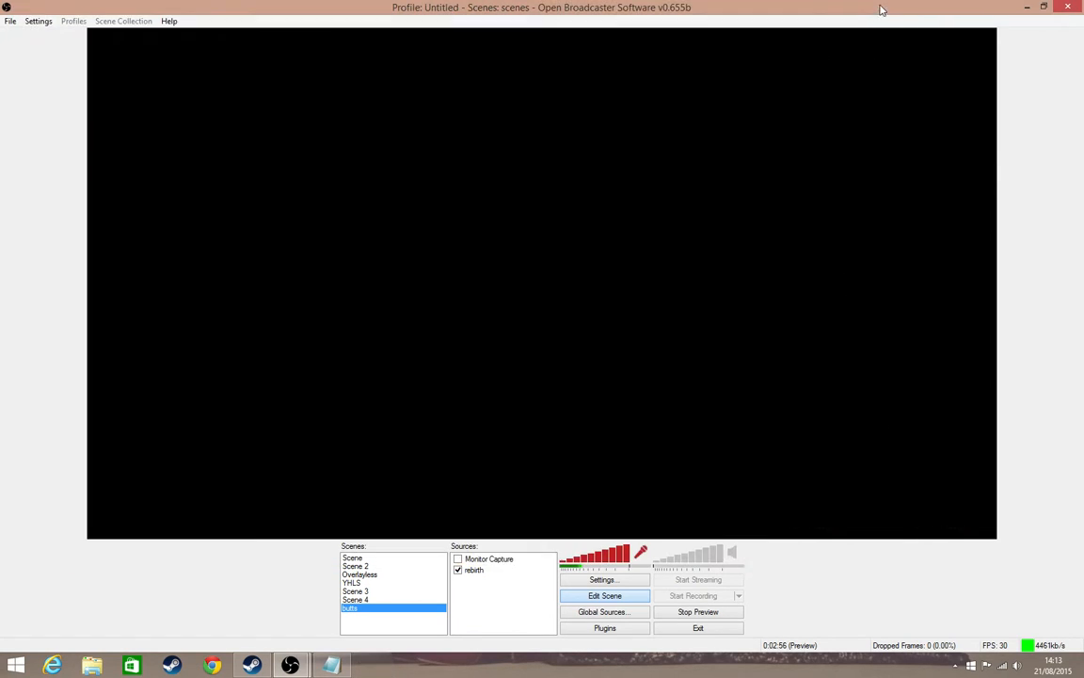
click(475, 570)
key(Delete)
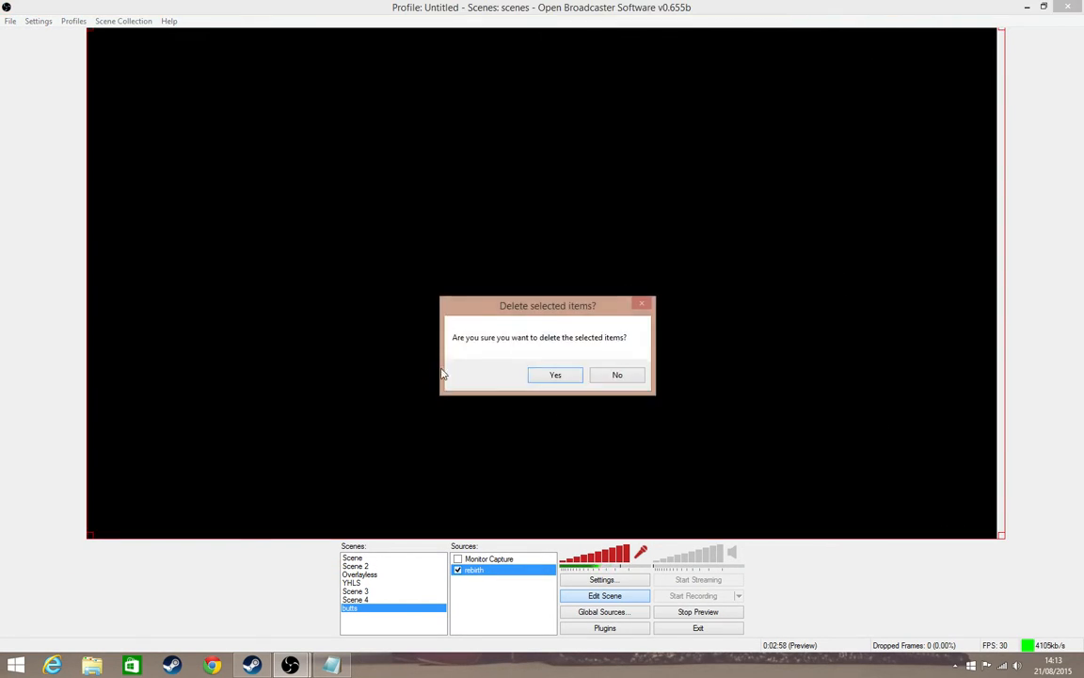
click(553, 376)
- Launch The Binding of Isaac: Rebirth from the Steam library and return to the Open Broadcaster Software window with the butts scene
click(167, 667)
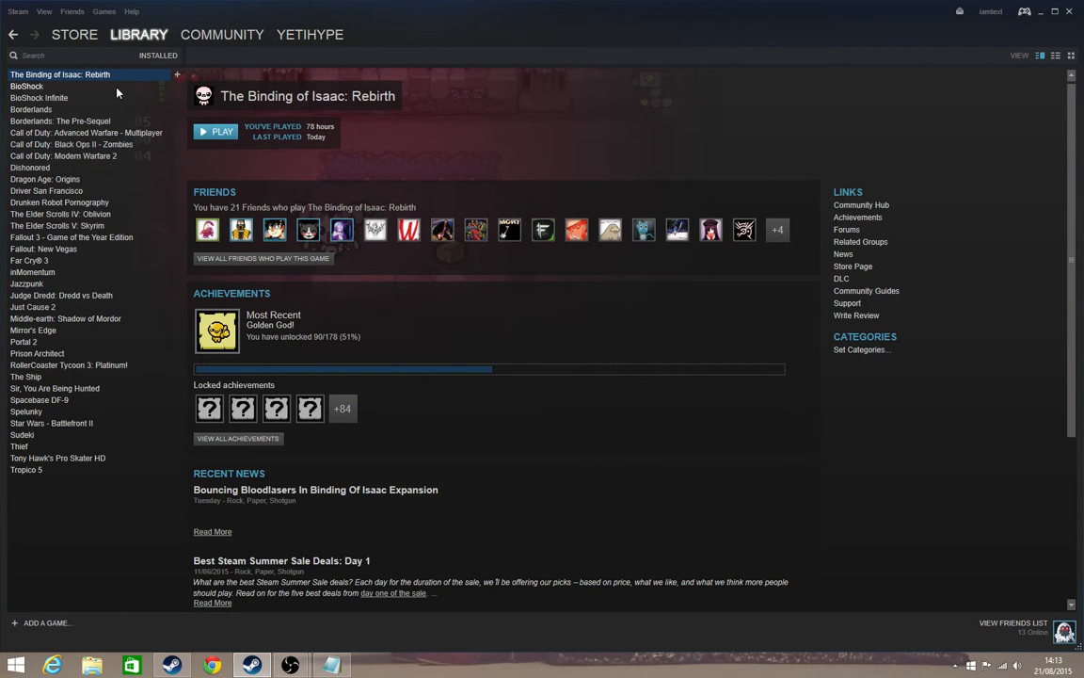
click(226, 132)
mouse_move(290, 665)
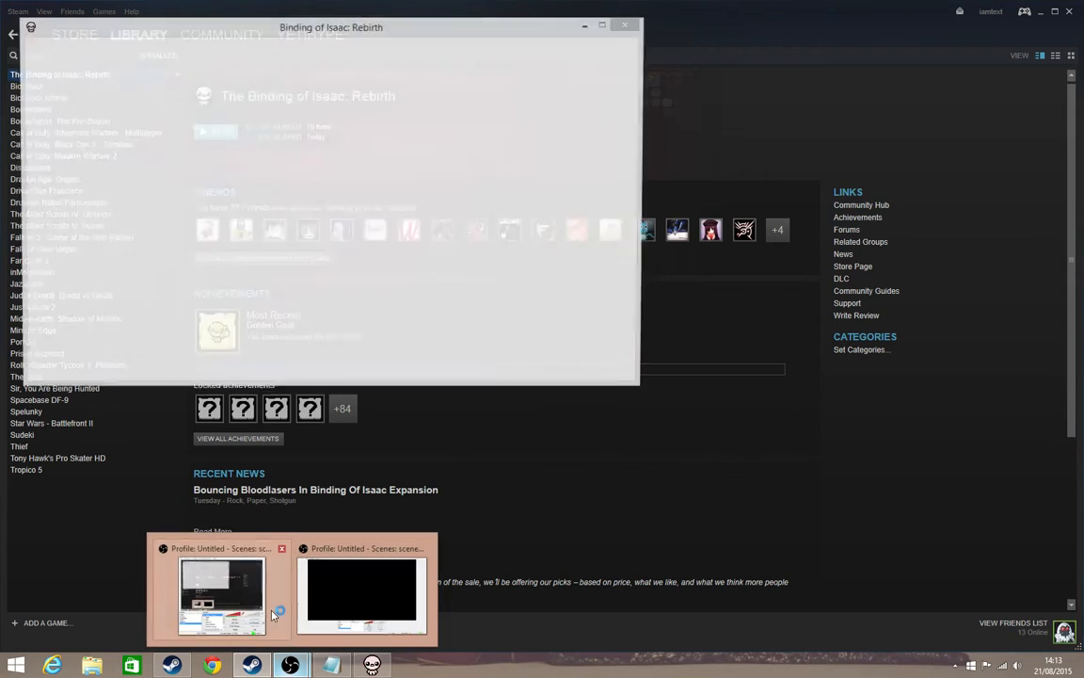
click(374, 609)
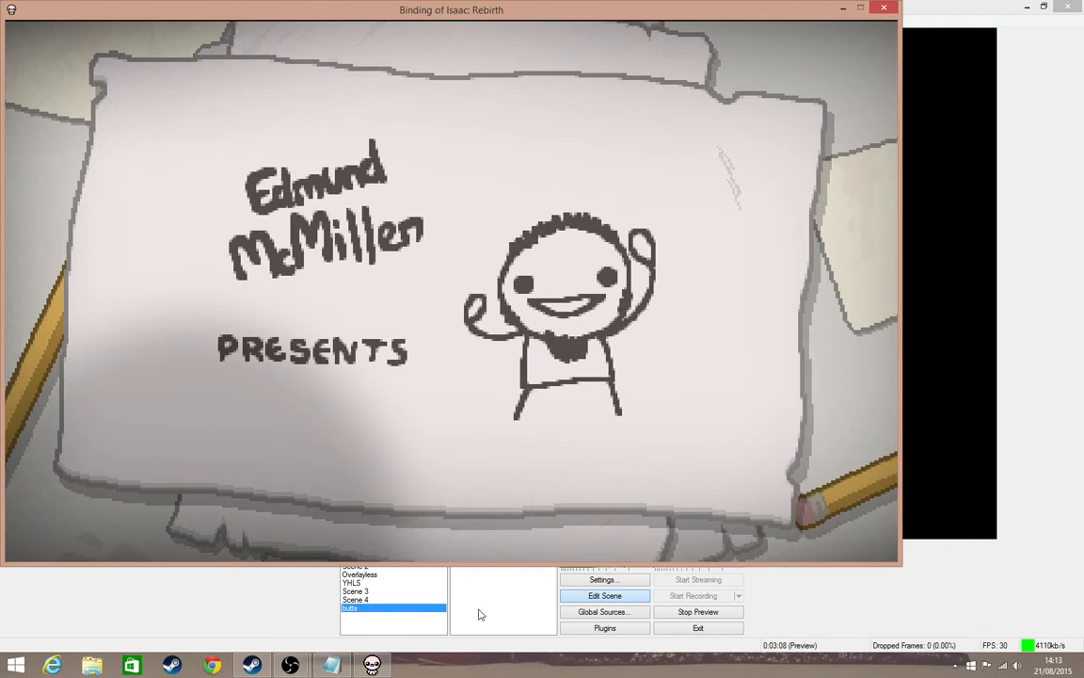
- Add a Window Capture source for Binding of Isaac: Rebirth with the default name, inner window capture and Compatibility Mode enabled
right_click(488, 608)
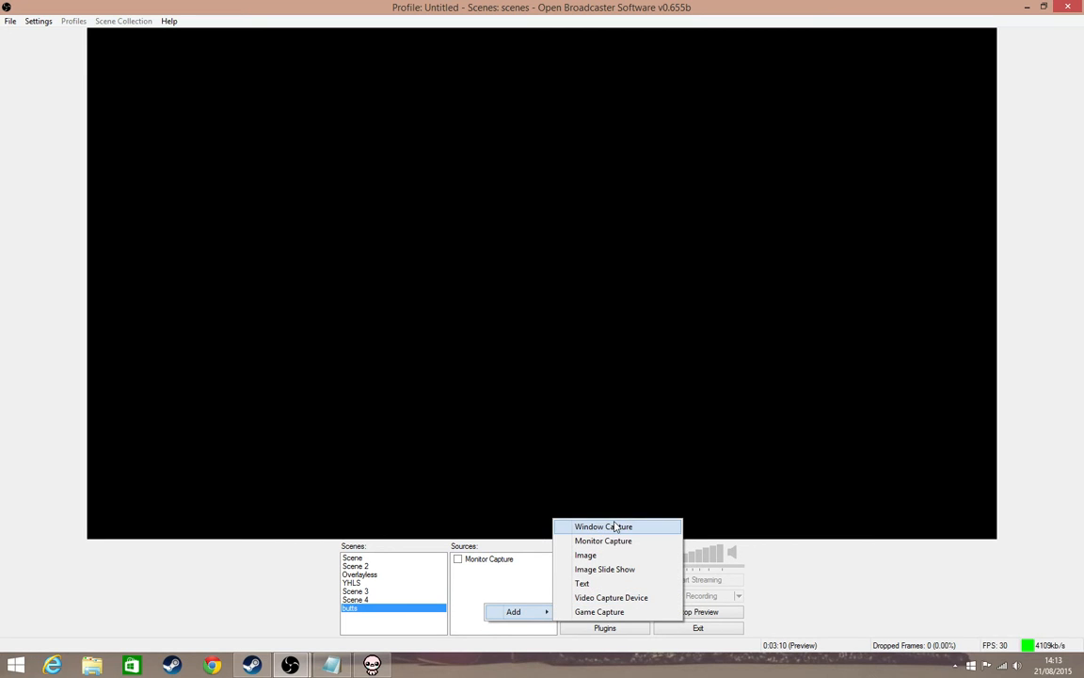
click(616, 528)
click(587, 345)
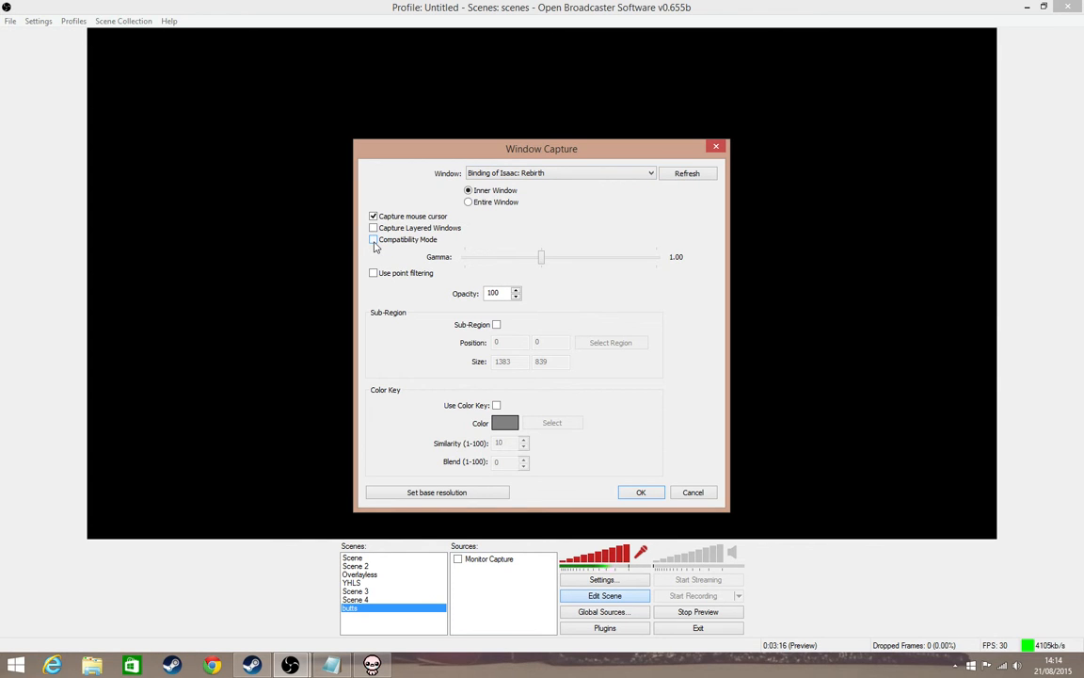
click(644, 492)
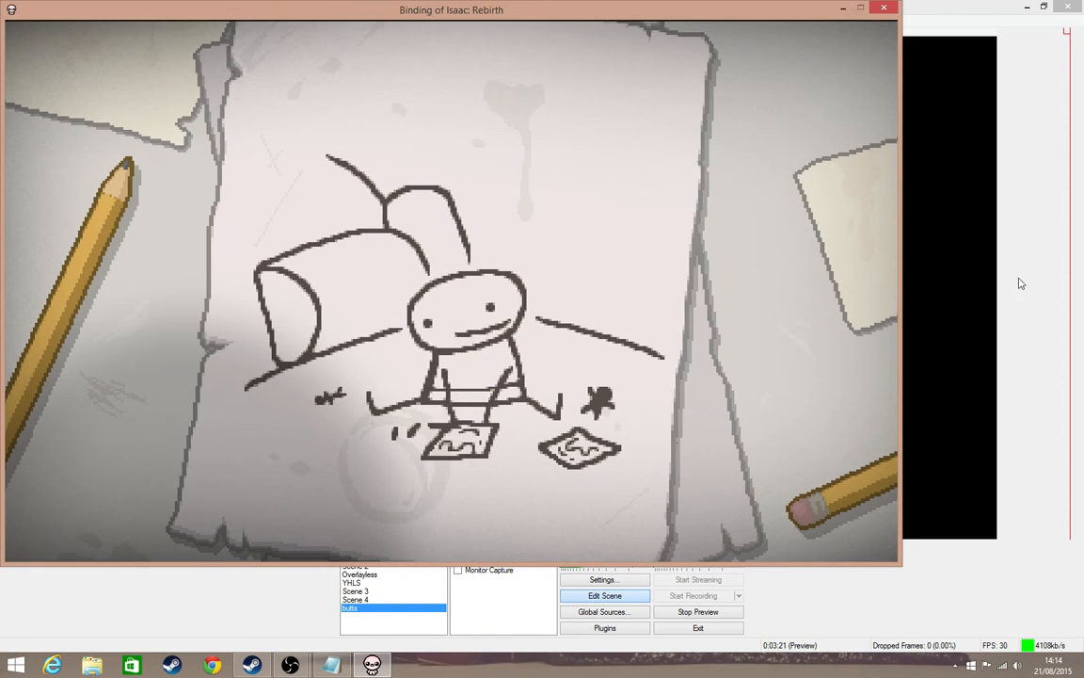
- Compare the running game with the captured preview and review the Window Capture source's properties
click(1042, 283)
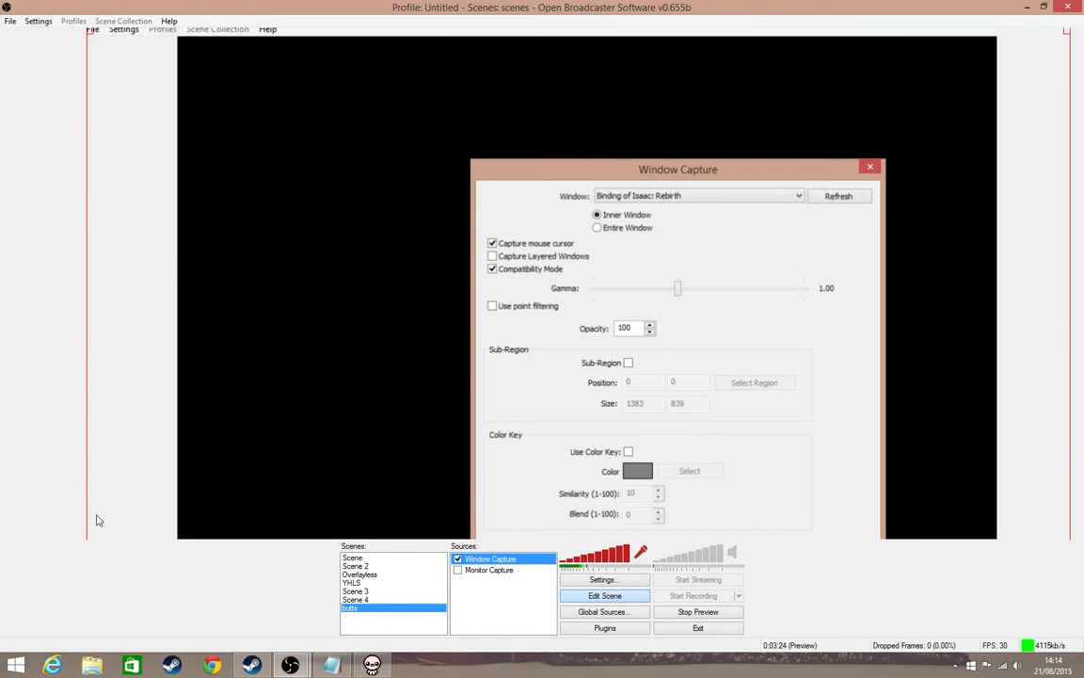
click(370, 664)
click(249, 587)
double_click(480, 558)
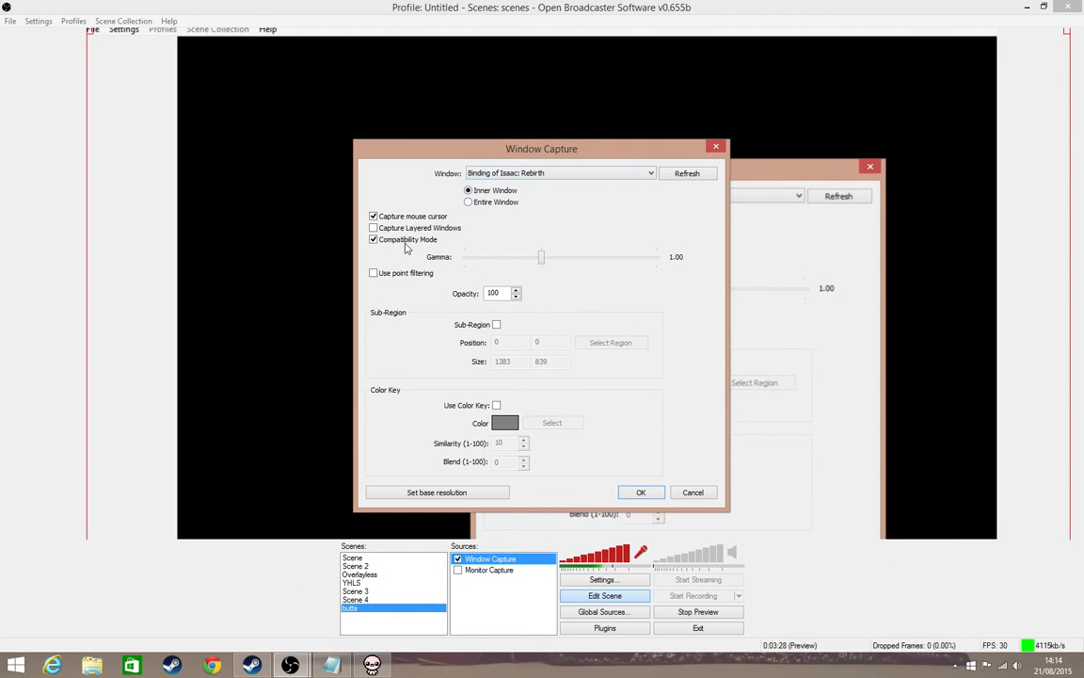
click(645, 494)
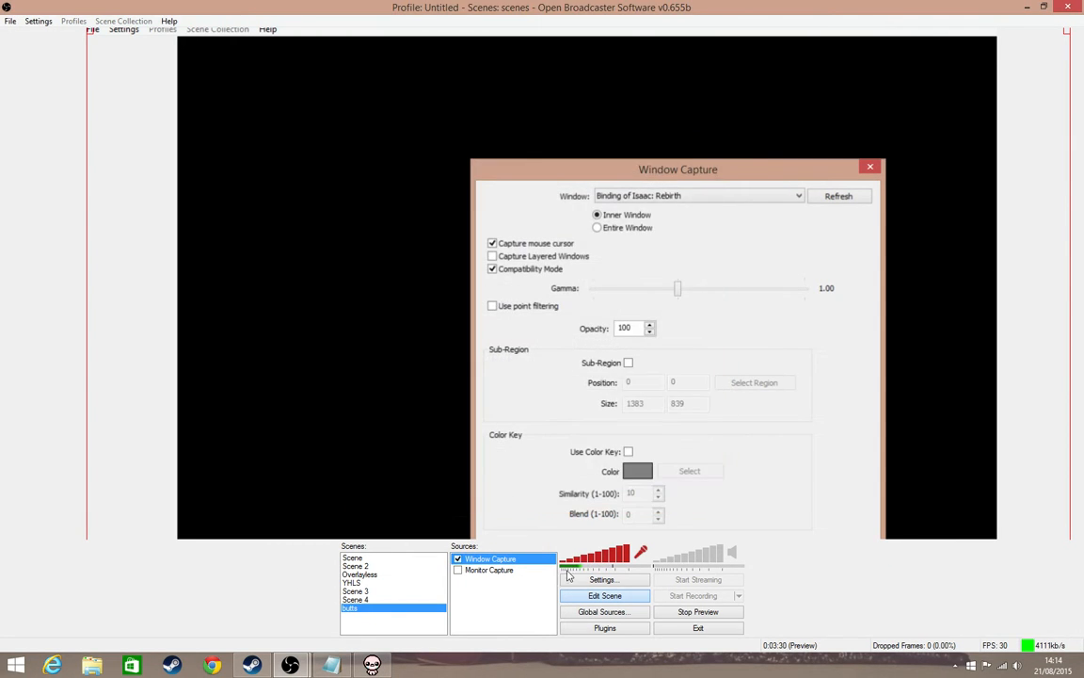
- Hide and show the Window Capture source, skip the game's intro, and check the preview again
click(457, 559)
click(458, 559)
click(375, 660)
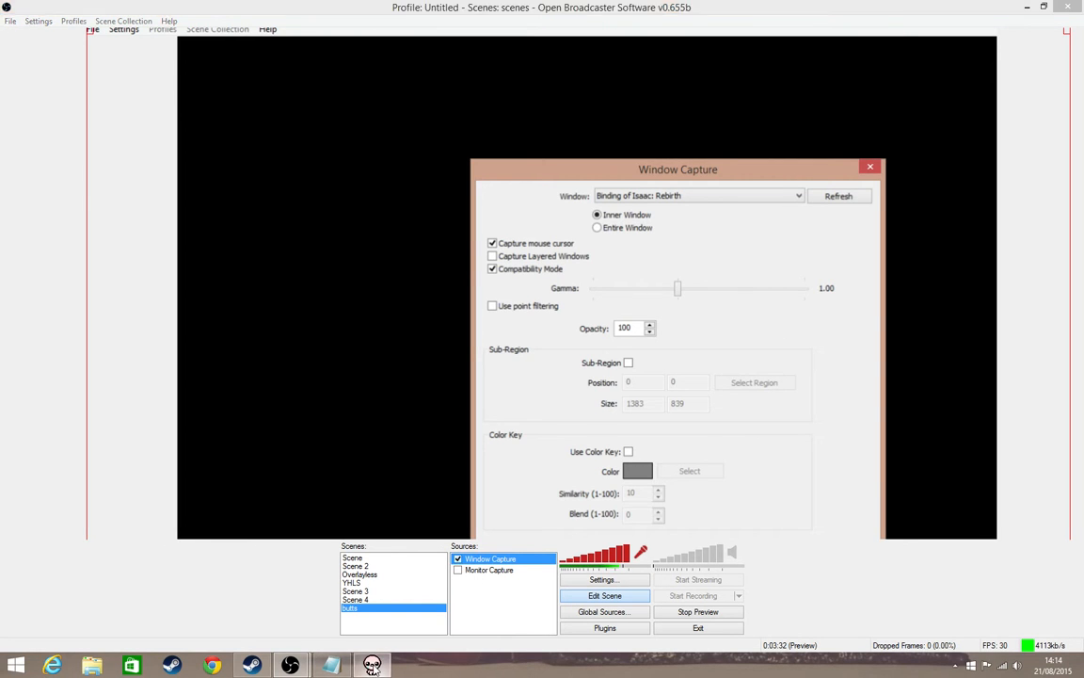
key(space)
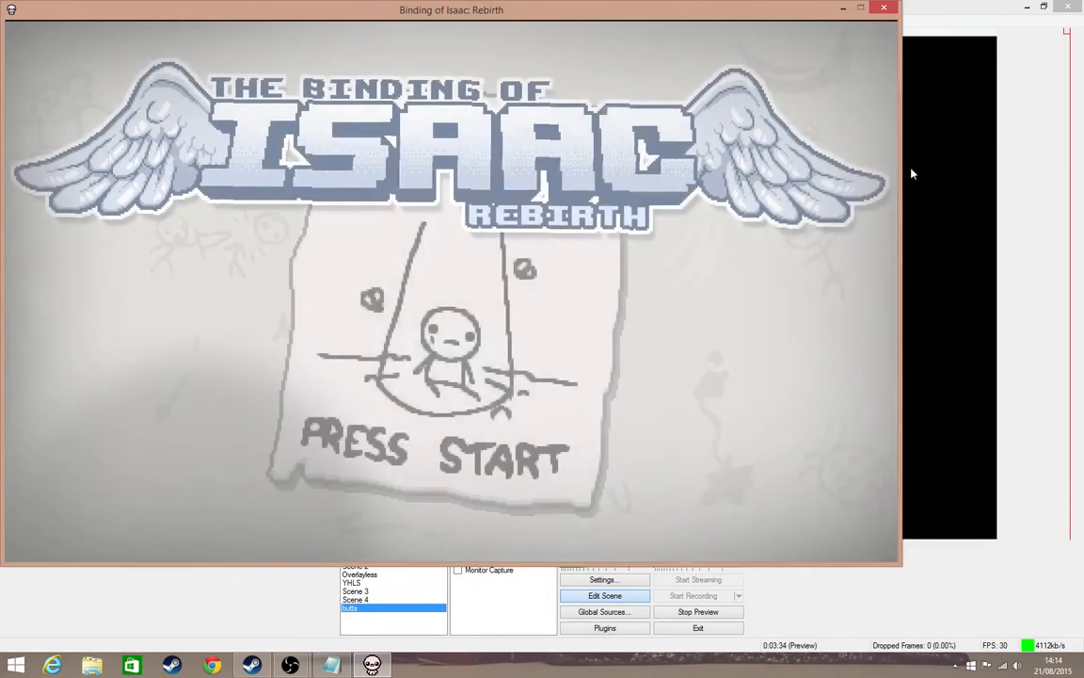
click(911, 173)
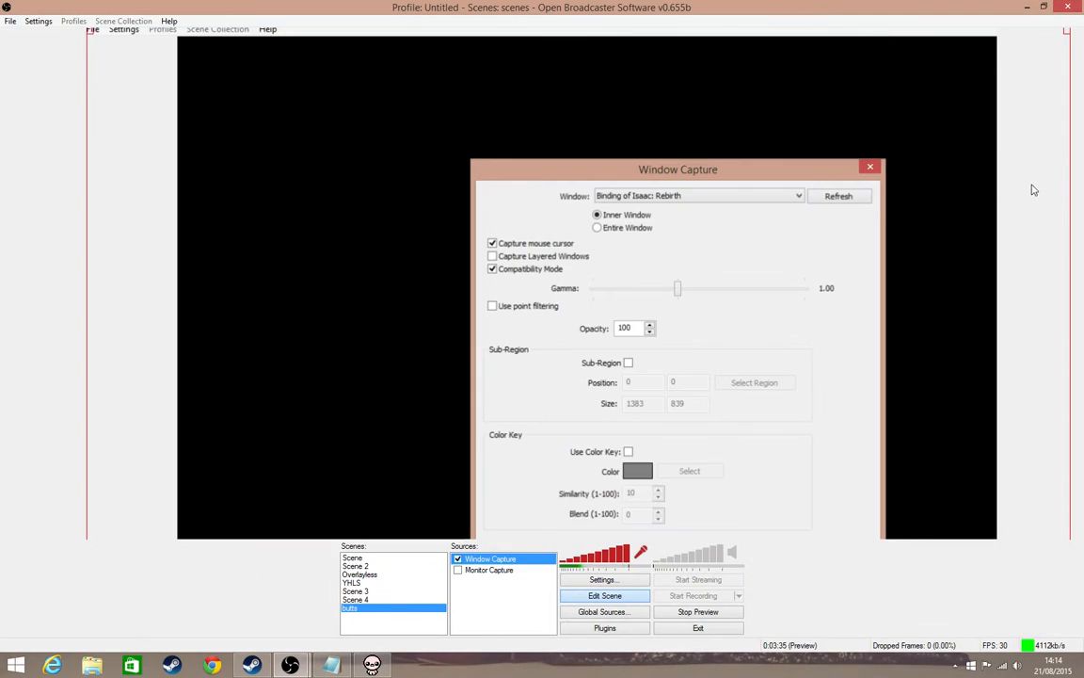
- Delete the Window Capture source from the butts scene
click(457, 559)
key(Delete)
click(544, 376)
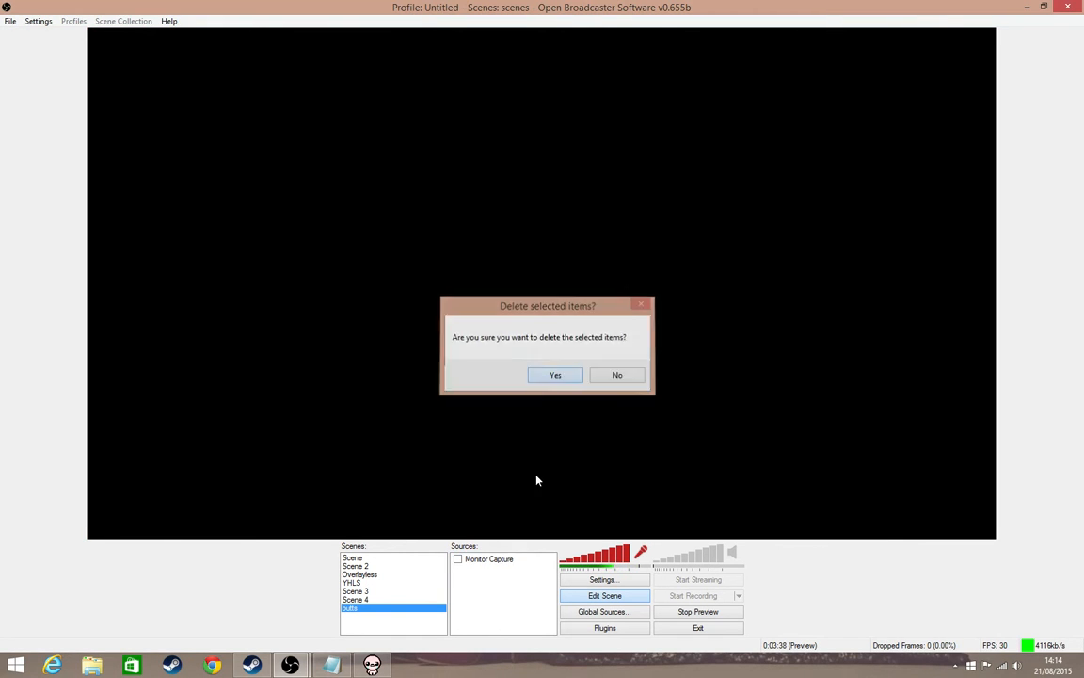
- Add a Game Capture source for Binding of Isaac: Rebirth with the default name and the image stretched to the screen
right_click(506, 592)
mouse_move(534, 598)
click(613, 599)
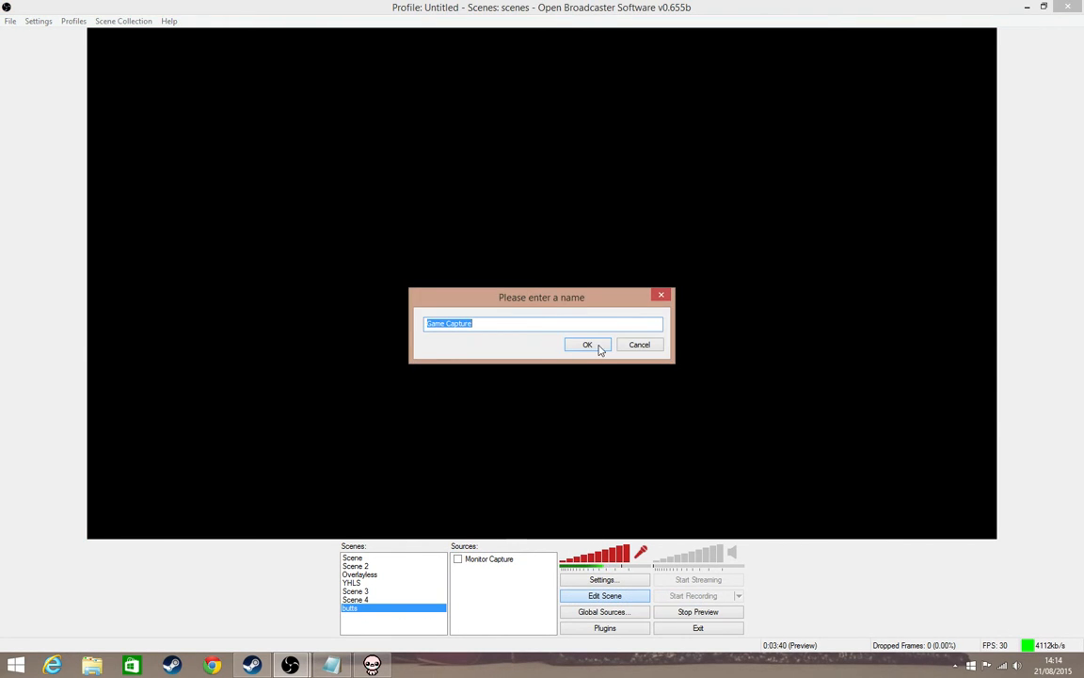
click(599, 345)
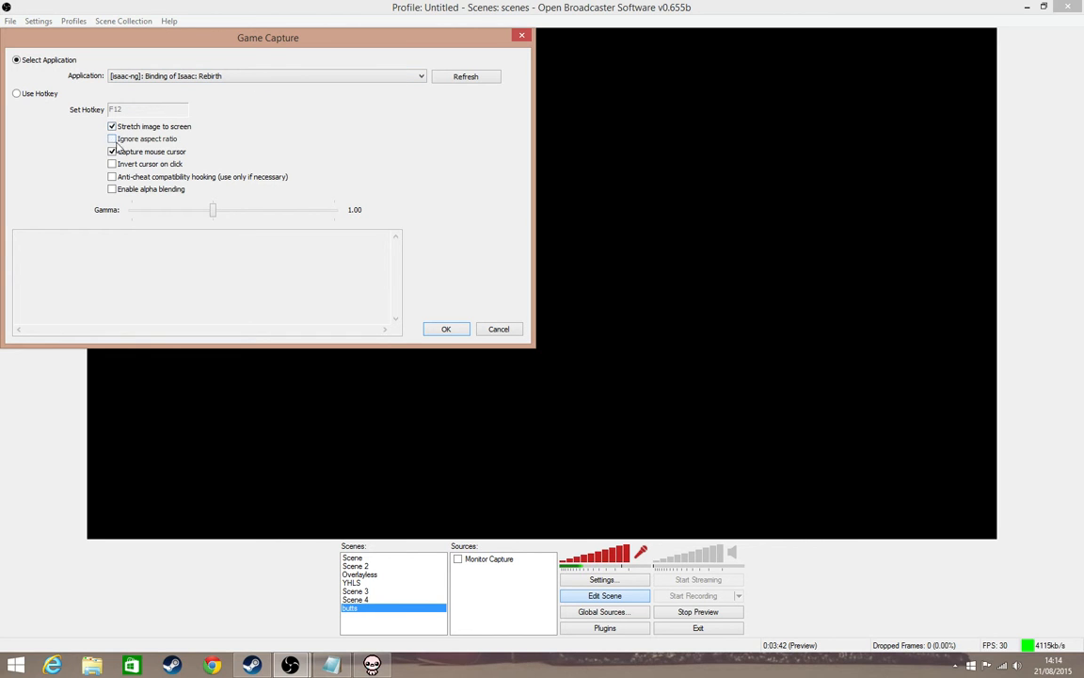
click(446, 328)
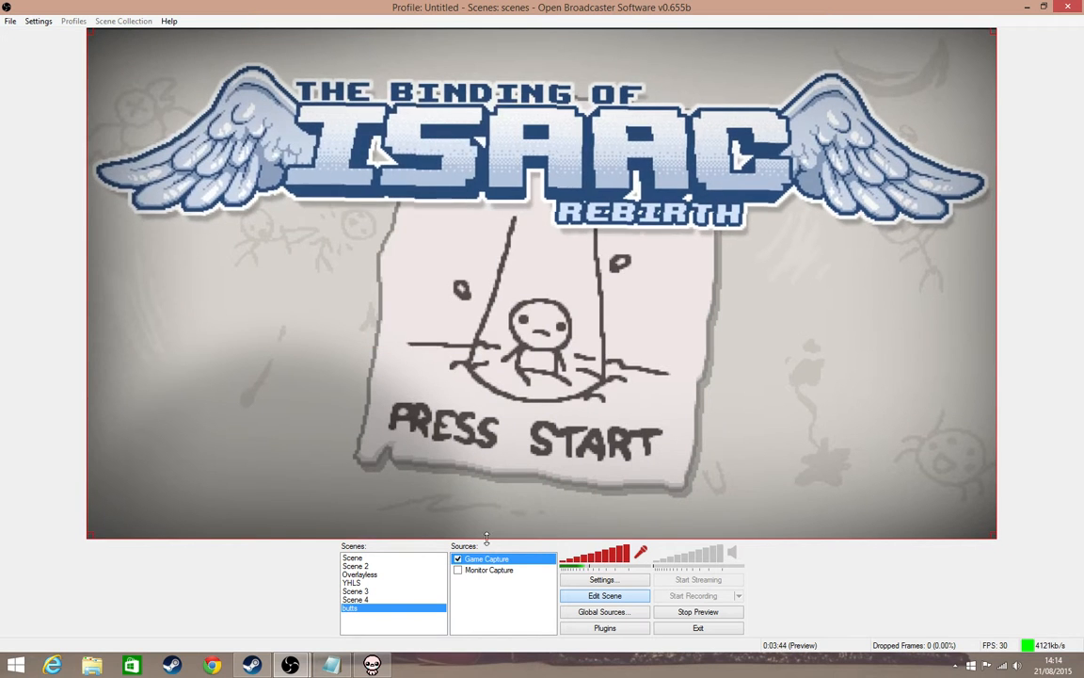
- Start a Window Capture source with the default name, disable mouse cursor capture, and switch the sub-region option on and off
right_click(500, 608)
mouse_move(527, 614)
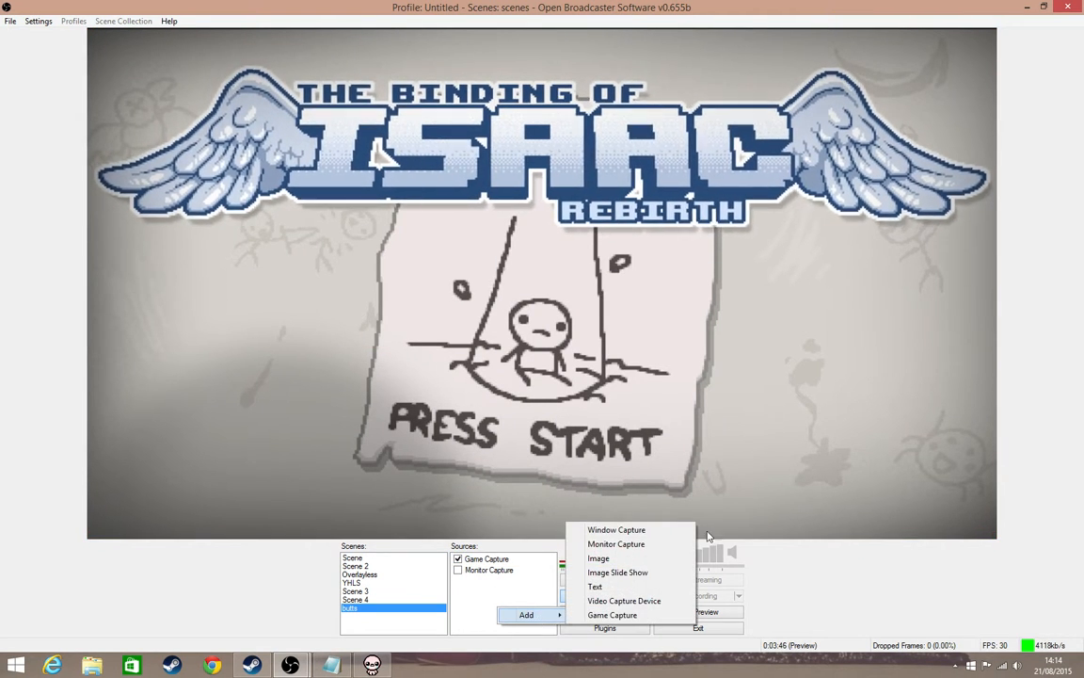
click(604, 525)
click(586, 344)
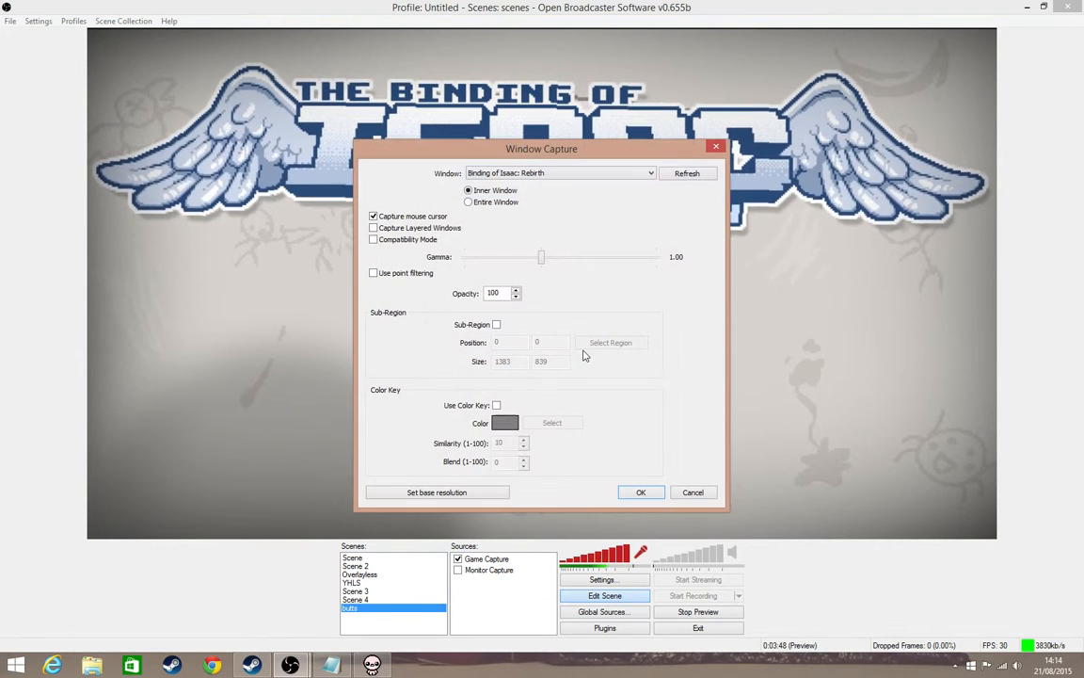
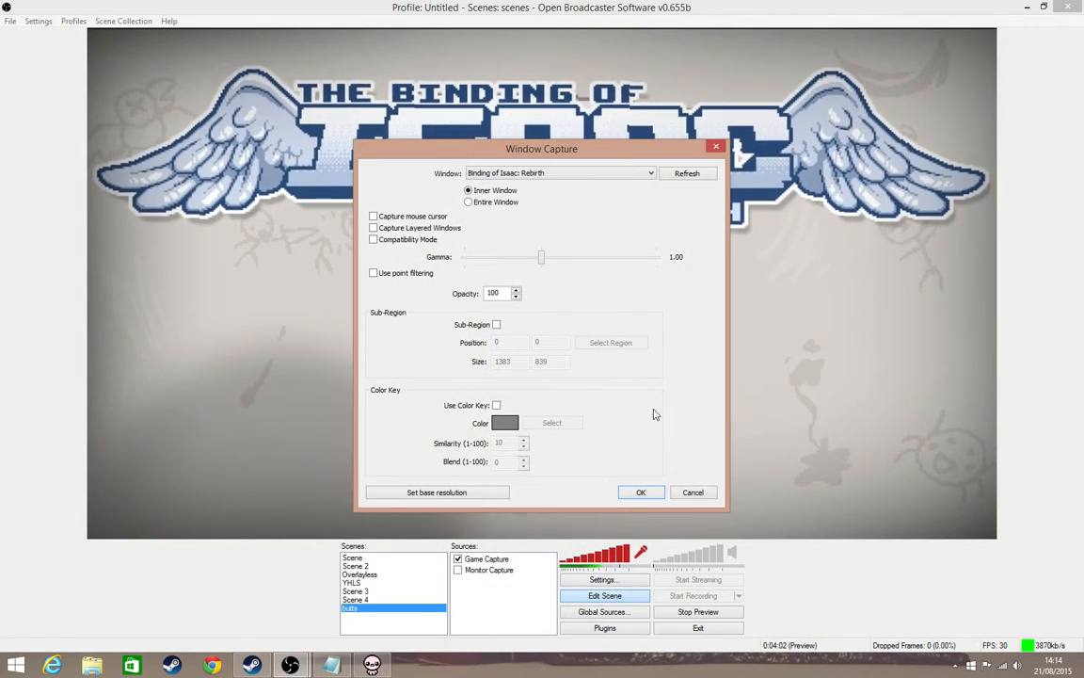
click(497, 325)
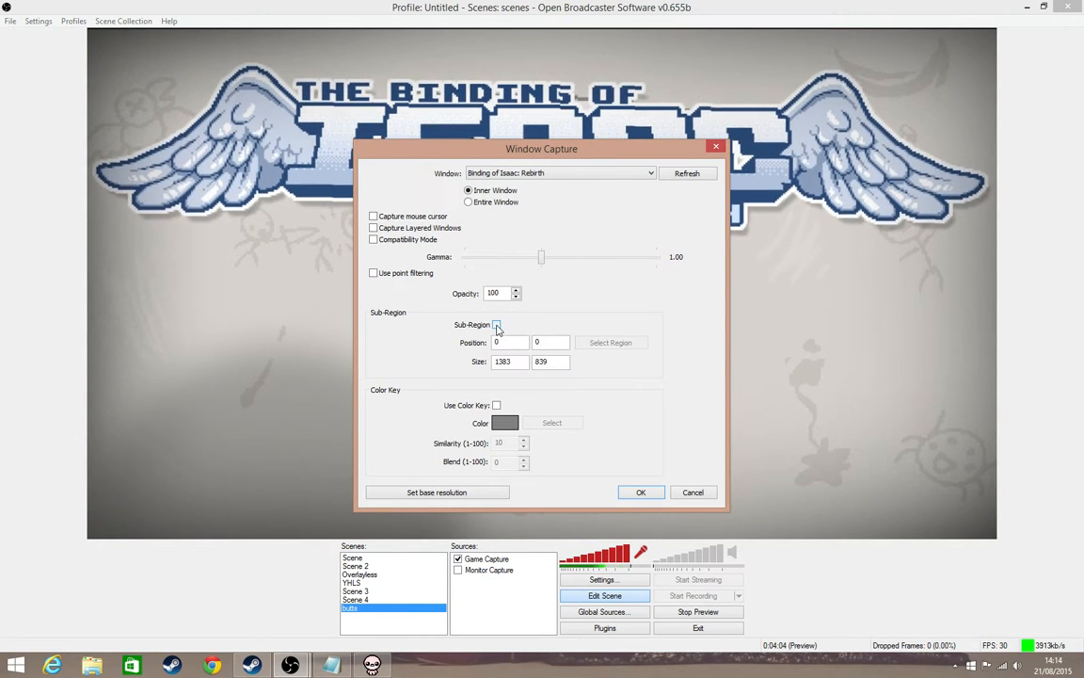
drag(572, 153, 845, 135)
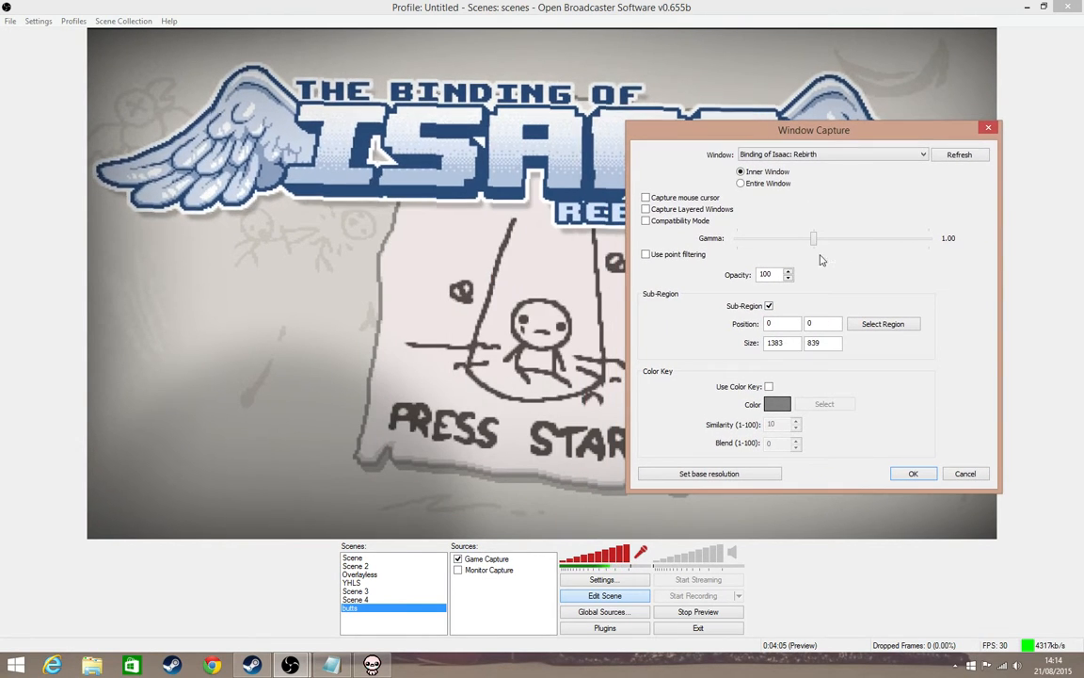
click(769, 306)
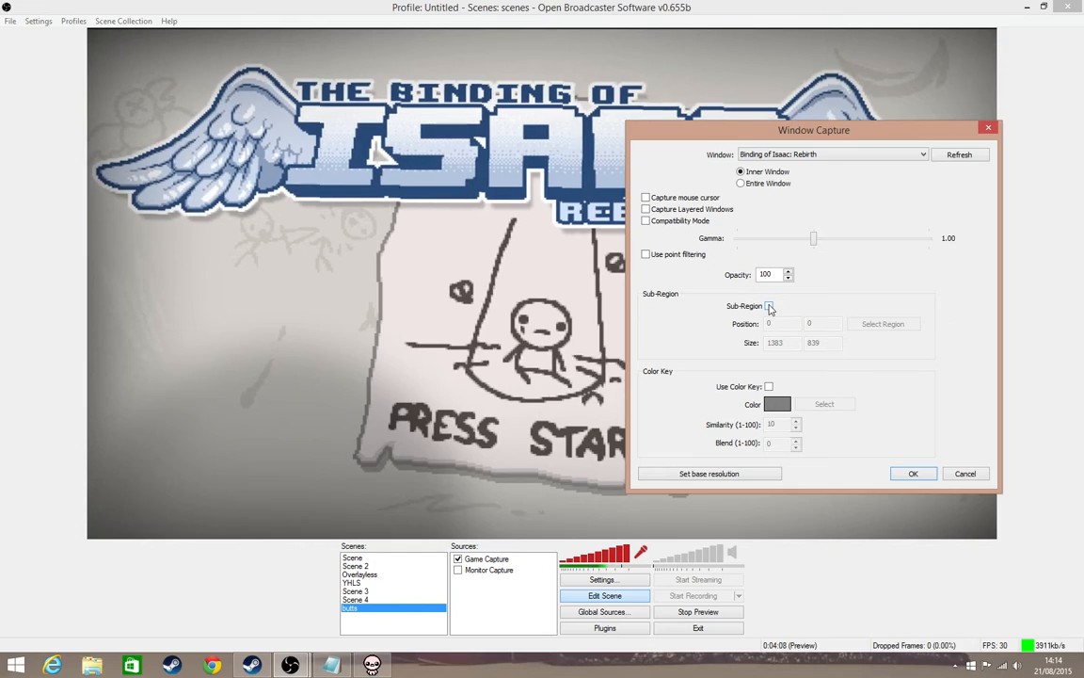
- Search for desmume, launch DeSmuME 0.9.11 from the desmume-0.9.11-win32 archive, and dismiss the WinRAR licence reminder
key(super)
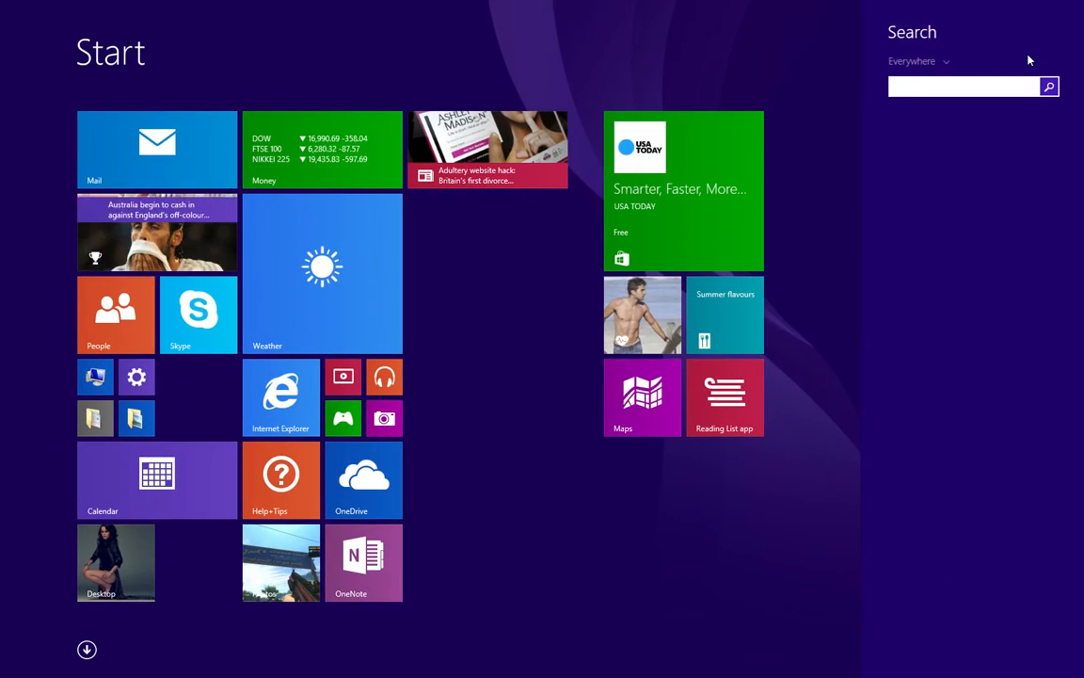
text(desm)
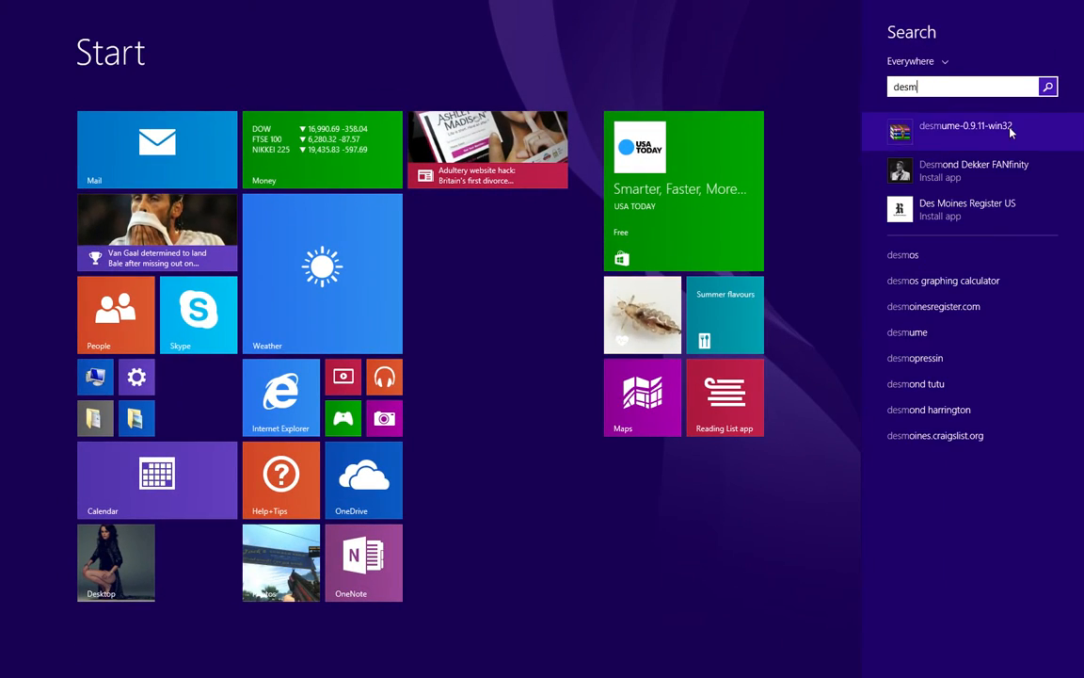
click(1012, 128)
double_click(62, 256)
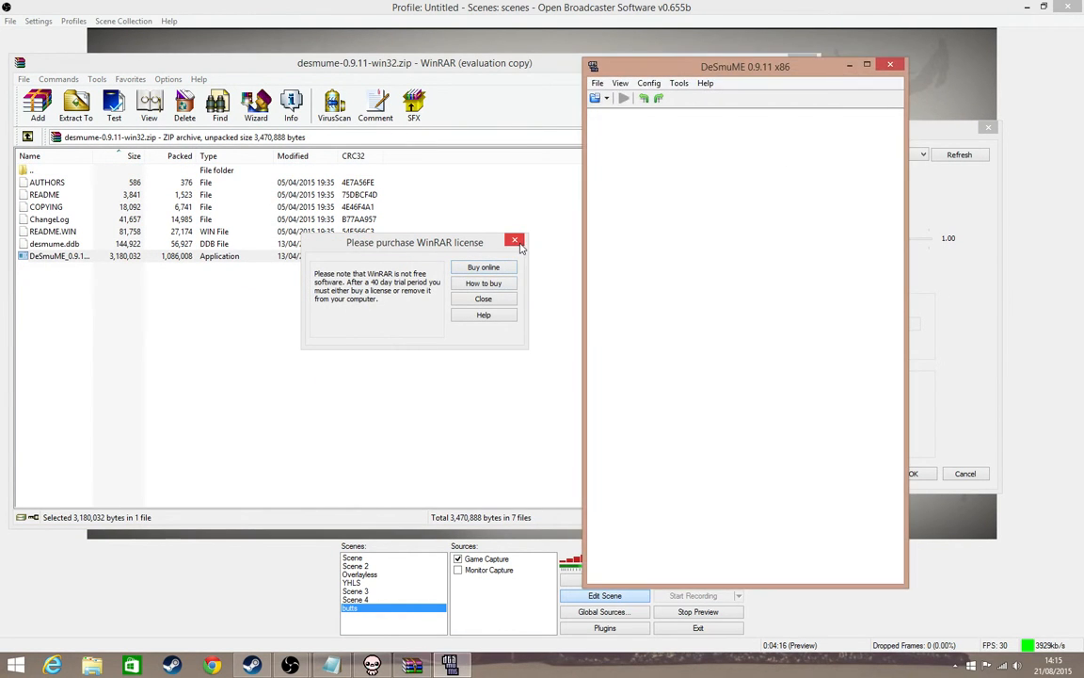
click(514, 241)
click(764, 62)
drag(764, 64, 553, 69)
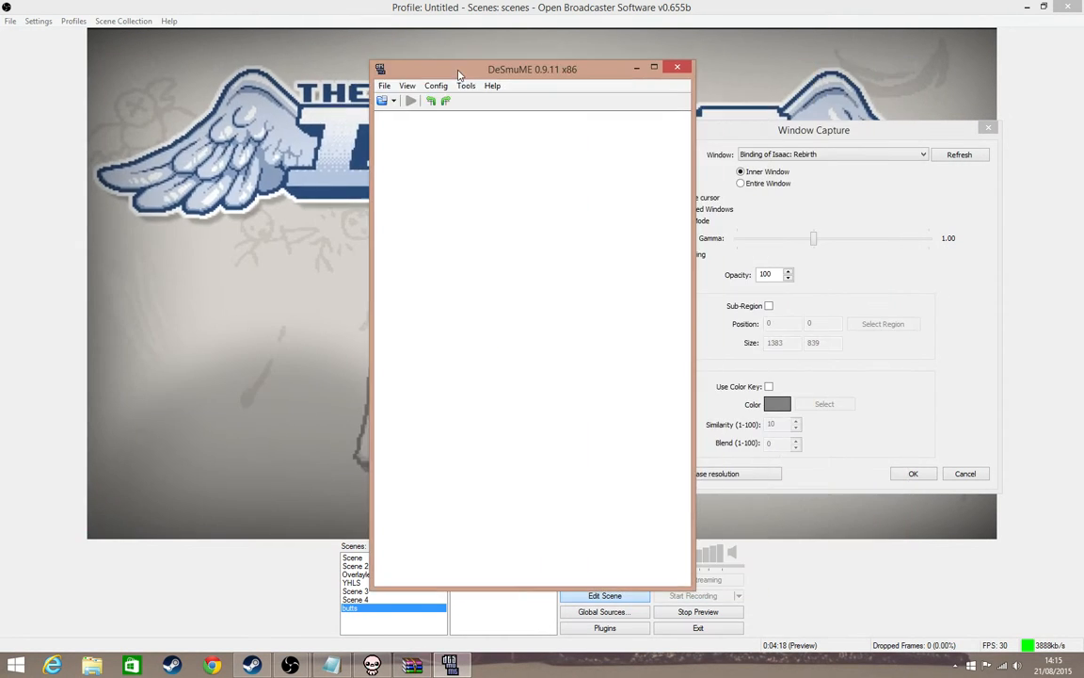
- Load the recent Pokemon Pearl ROM in DeSmuME and move the emulator window clear of the Window Capture dialog
click(384, 86)
mouse_move(443, 114)
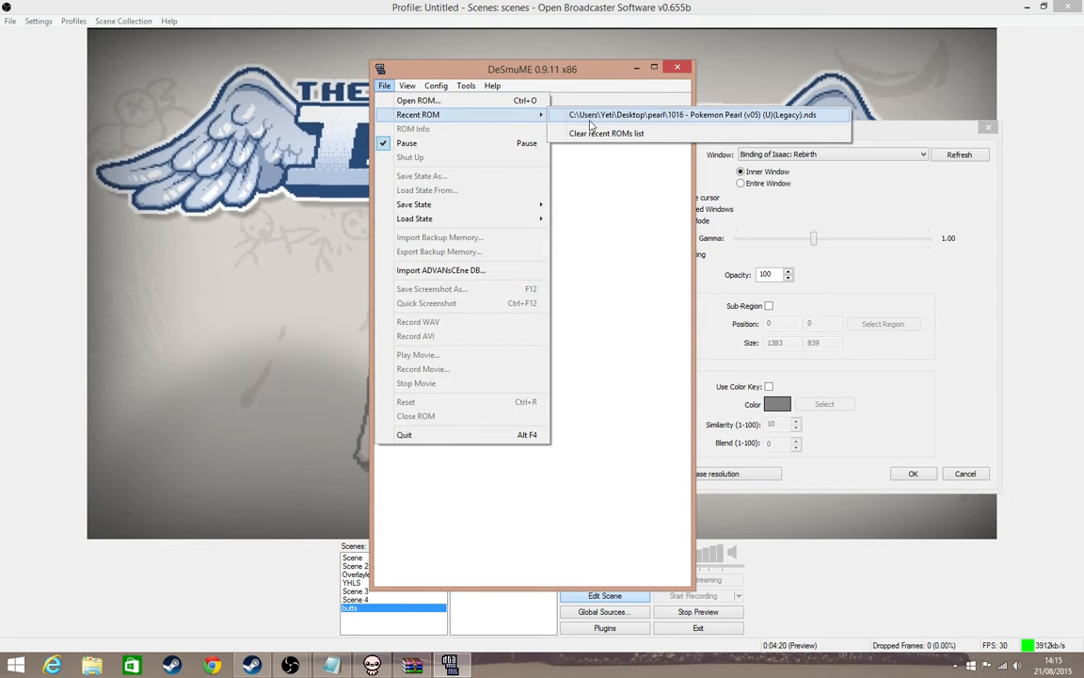
click(586, 110)
drag(549, 69, 405, 46)
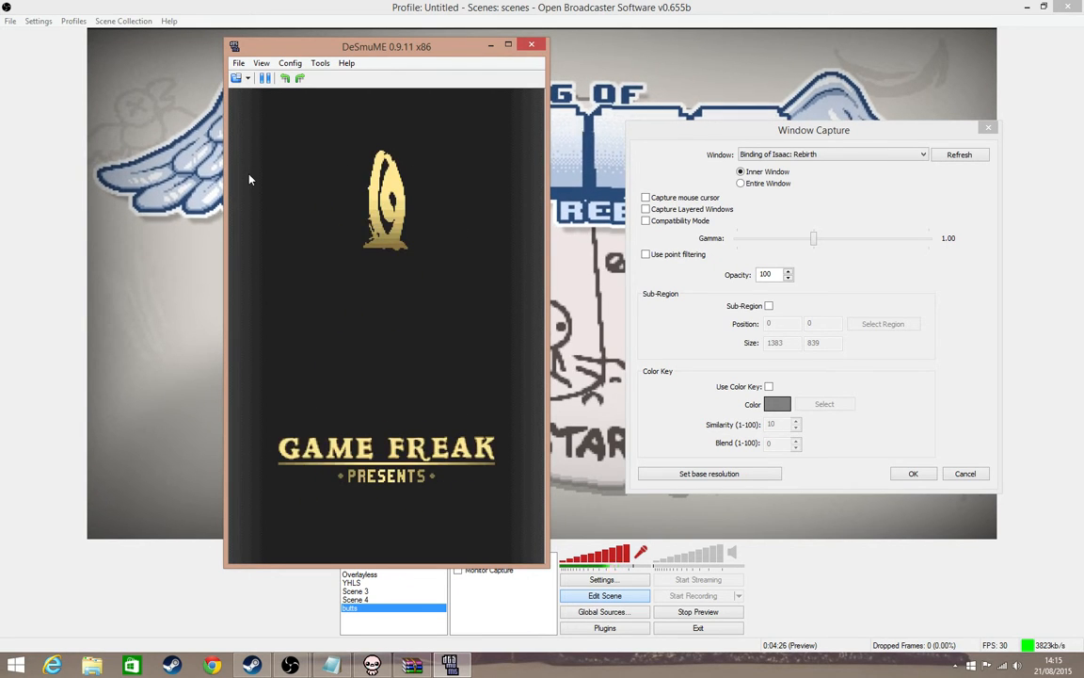
drag(311, 45, 271, 41)
- Refresh the capturable windows, choose DeSmuME 0.9.11 x86 as the captured window, and finish adding the Window Capture source
click(957, 157)
click(888, 156)
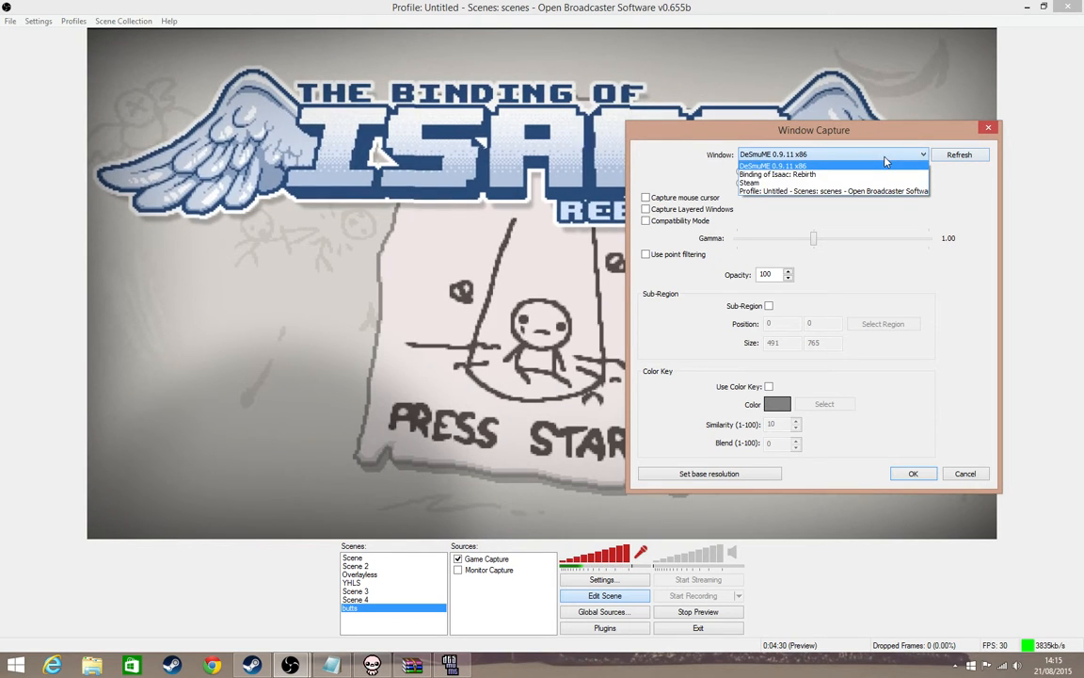
click(885, 164)
click(915, 473)
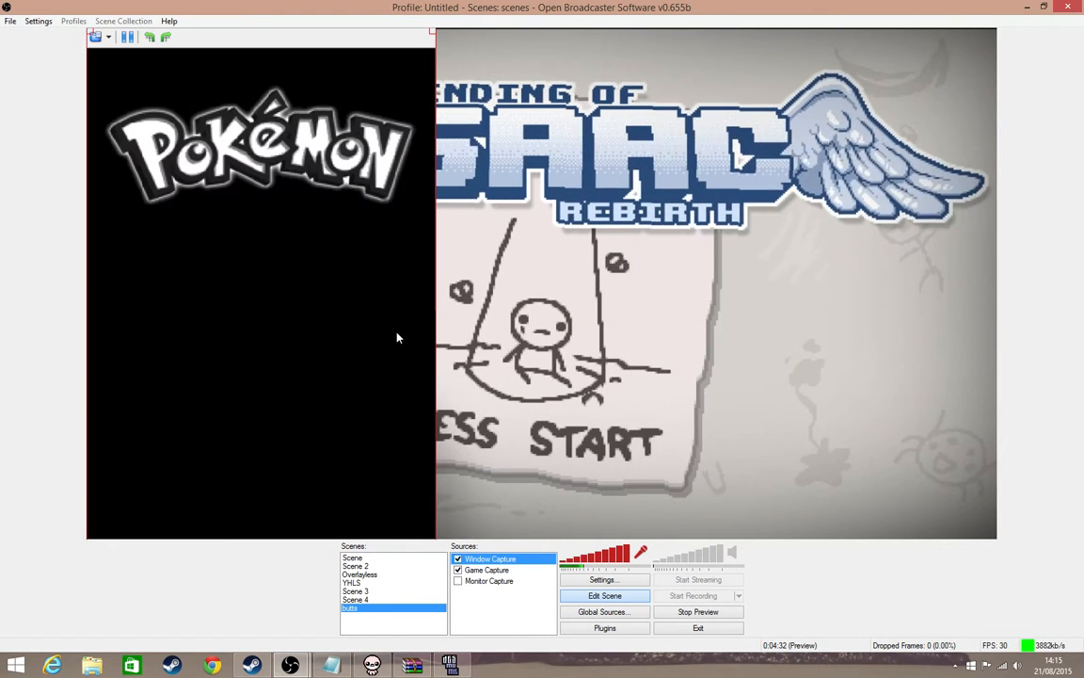
- Open the Windows volume mixer, bring the DeSmuME 0.9.11 x86 volume controls into view, and mute that application
click(1016, 665)
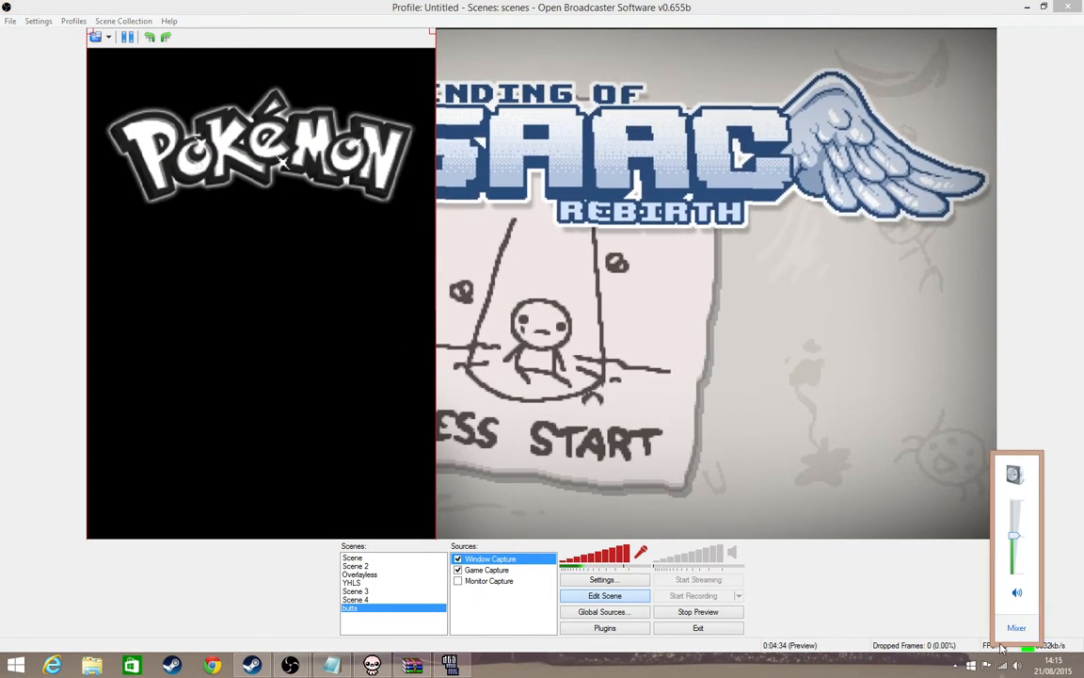
click(1012, 649)
drag(889, 627, 1067, 631)
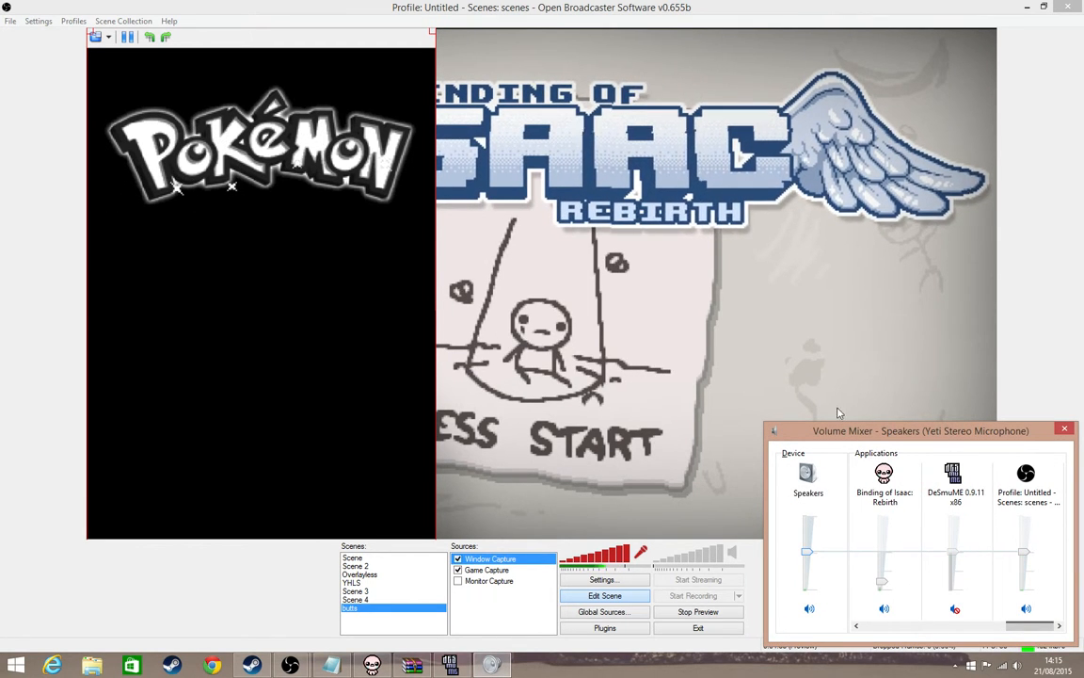
- Close the volume mixer and move the DeSmuME window capture from the preview's left edge to its middle
click(1064, 430)
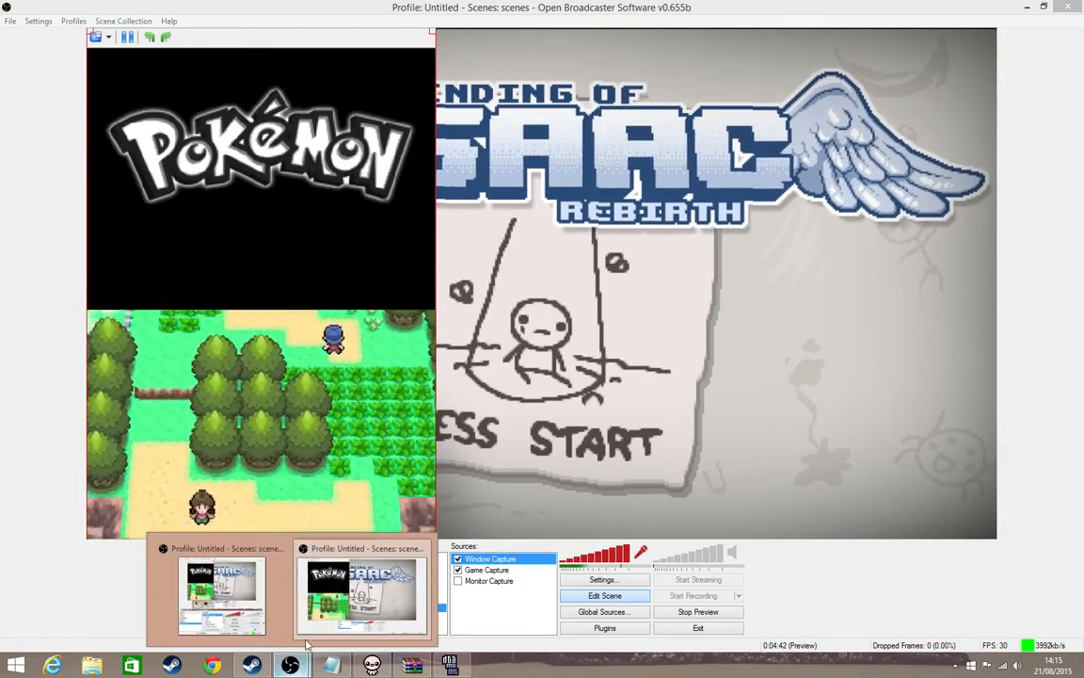
mouse_move(218, 39)
mouse_down()
mouse_move(781, 34)
mouse_move(423, 89)
mouse_move(249, 54)
mouse_move(223, 39)
mouse_up()
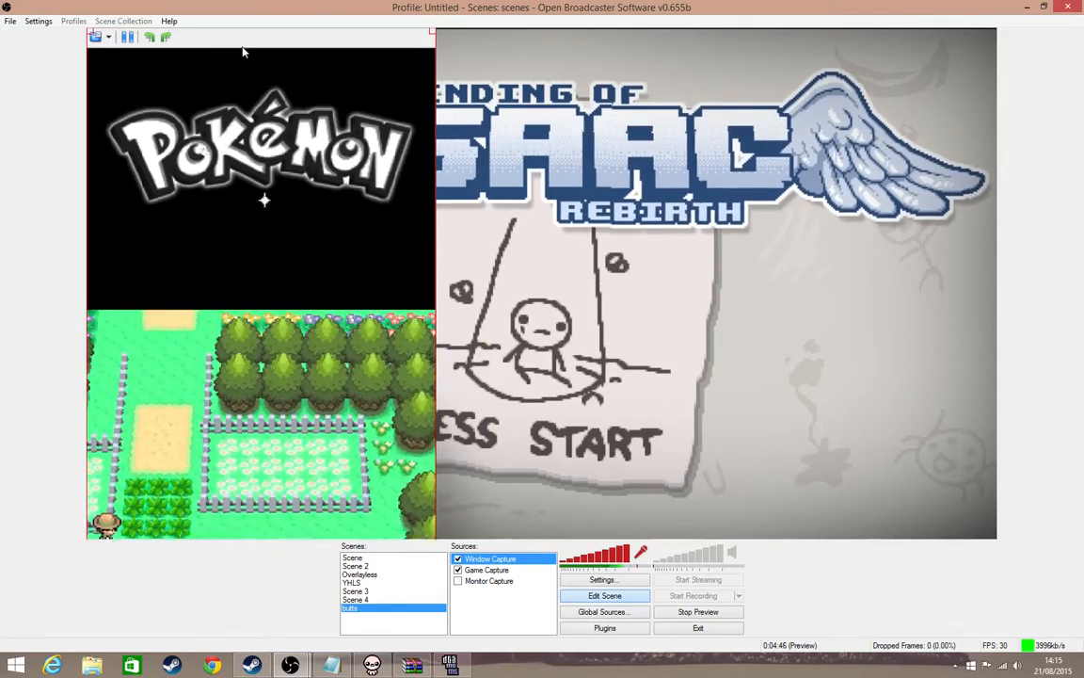
drag(273, 42, 496, 46)
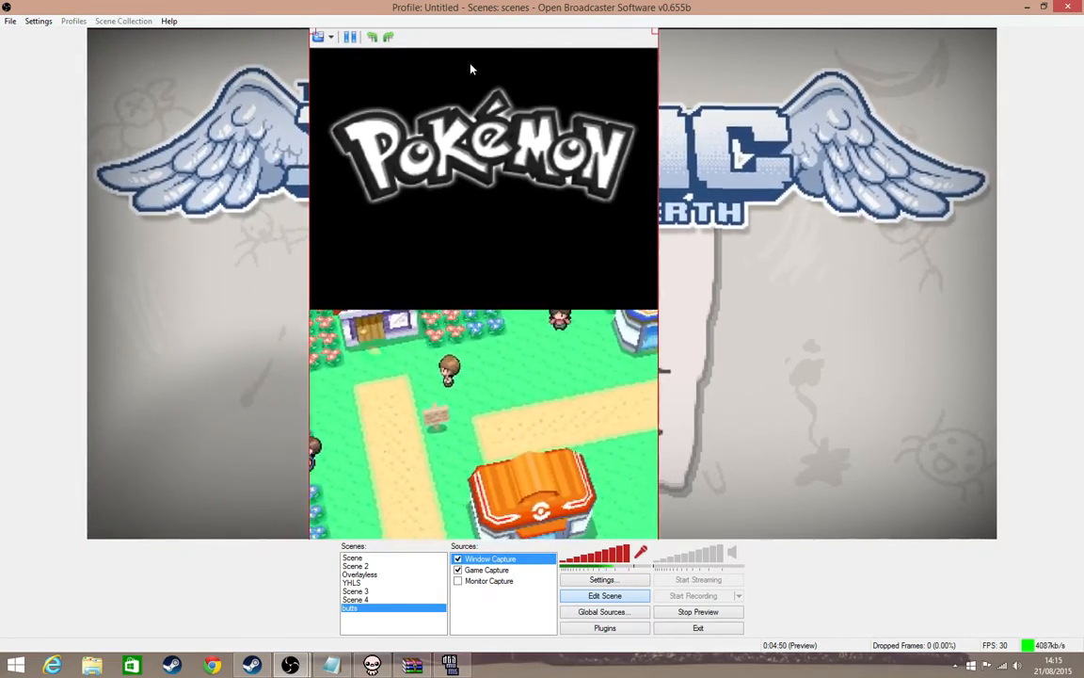
- Enable the sub-region for the Window Capture source and try to select its region over the DeSmuME window
double_click(488, 560)
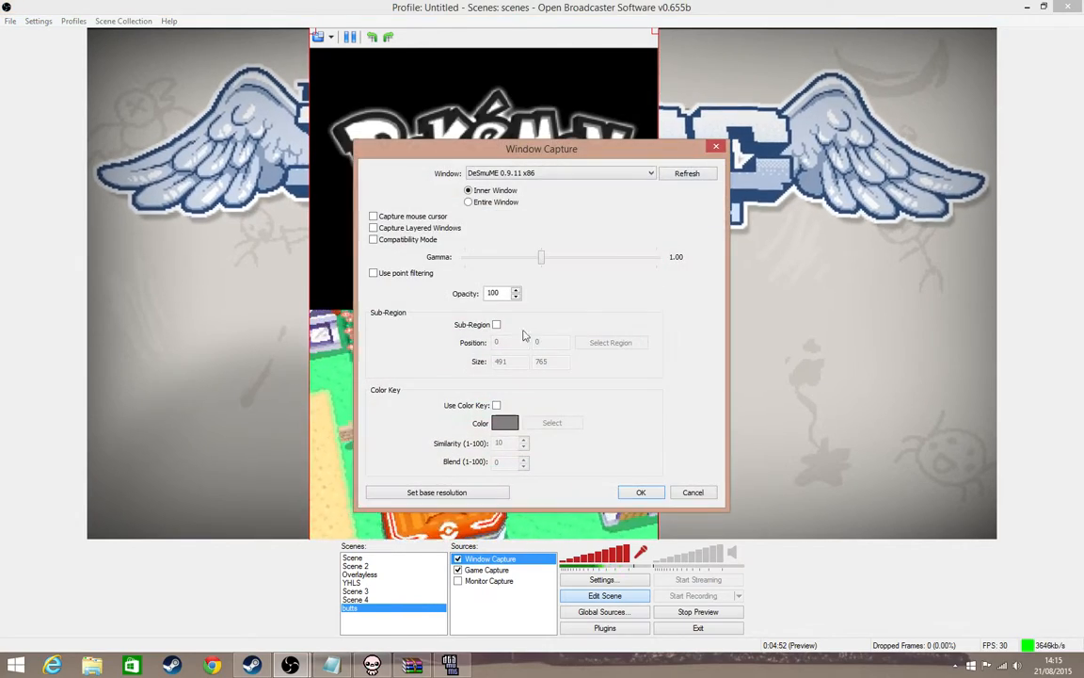
drag(542, 148, 854, 68)
click(807, 244)
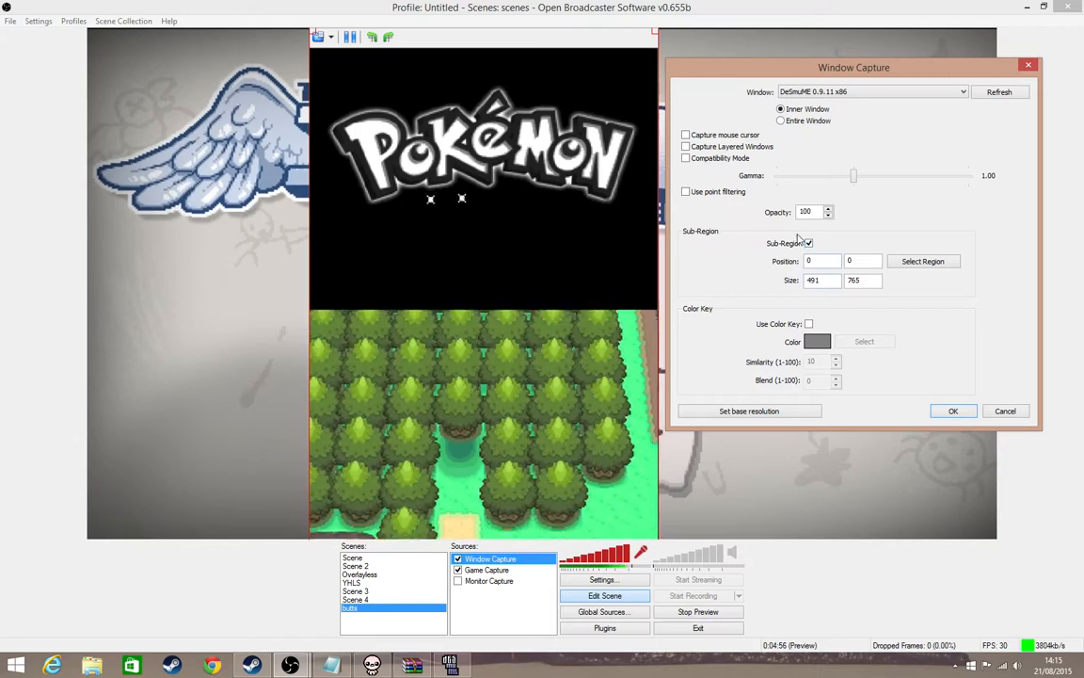
click(929, 269)
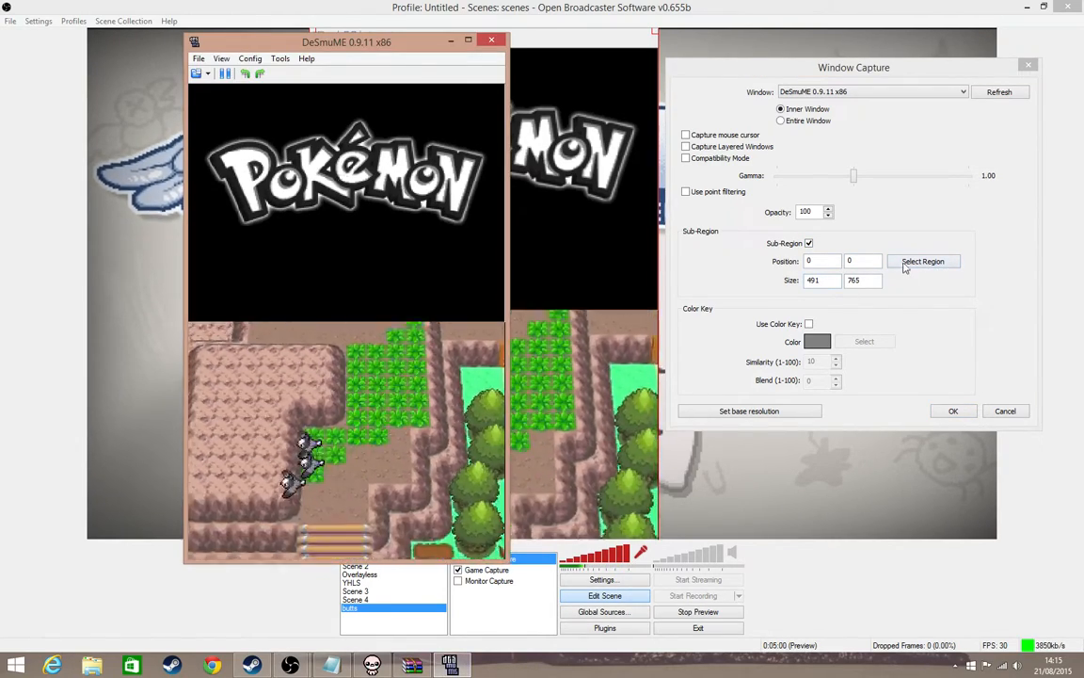
click(449, 663)
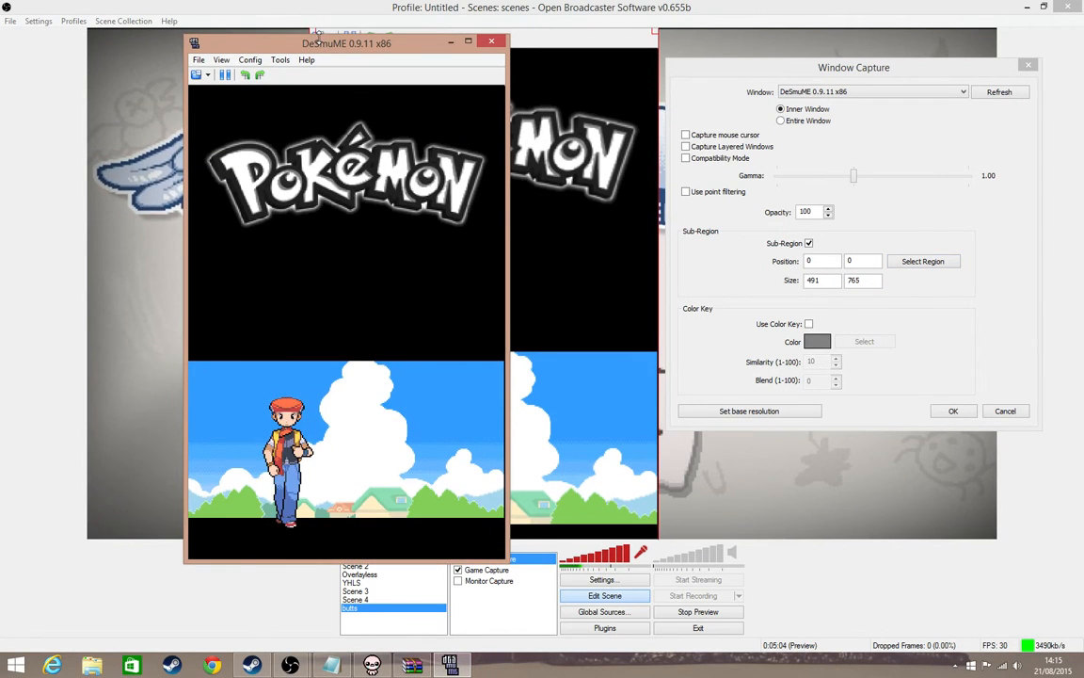
drag(318, 37, 318, 33)
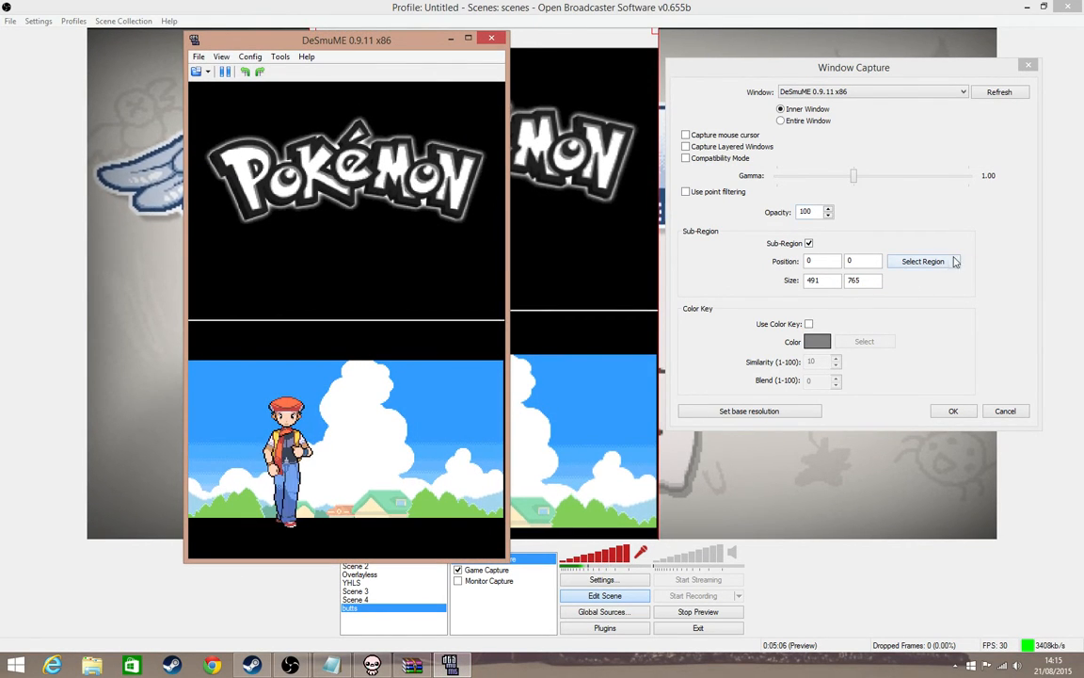
click(924, 261)
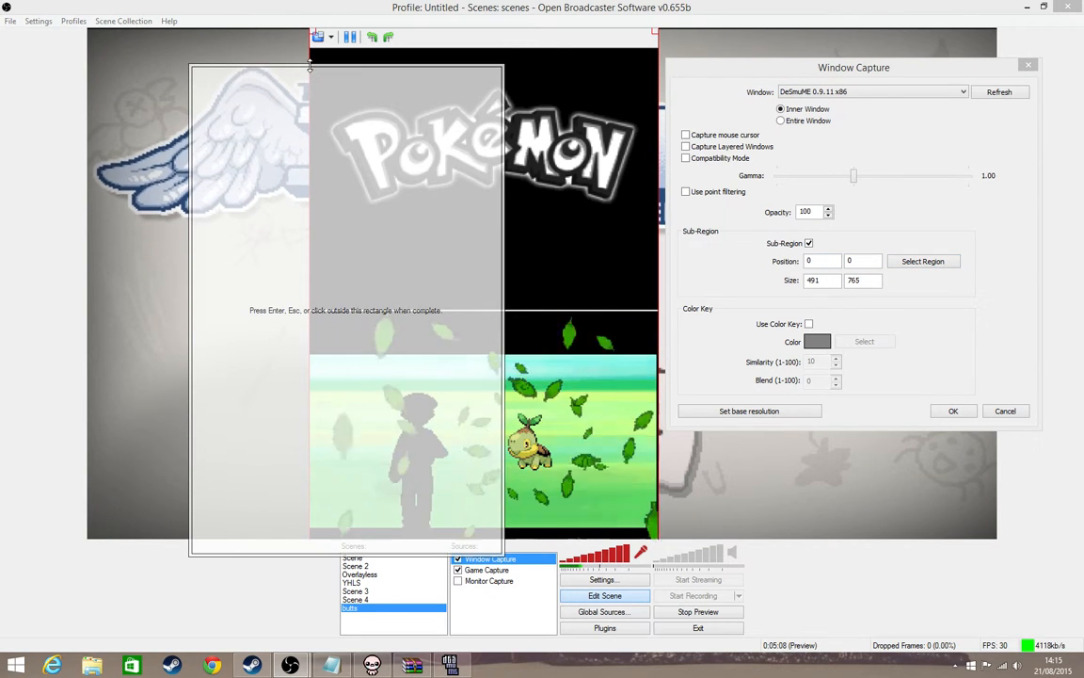
click(442, 661)
click(595, 6)
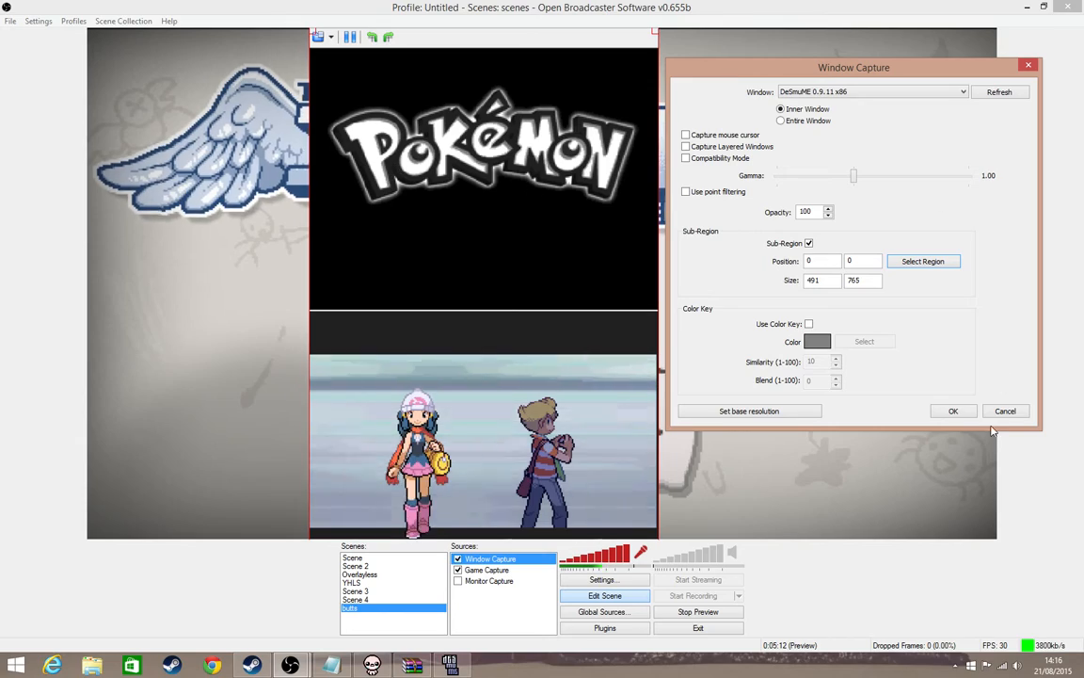
click(955, 414)
- Un-maximize the OBS window and crop Window Capture to the emulator's upper screen, with sub-region position 0, 24 and size 491 × 377
drag(703, 8, 745, 33)
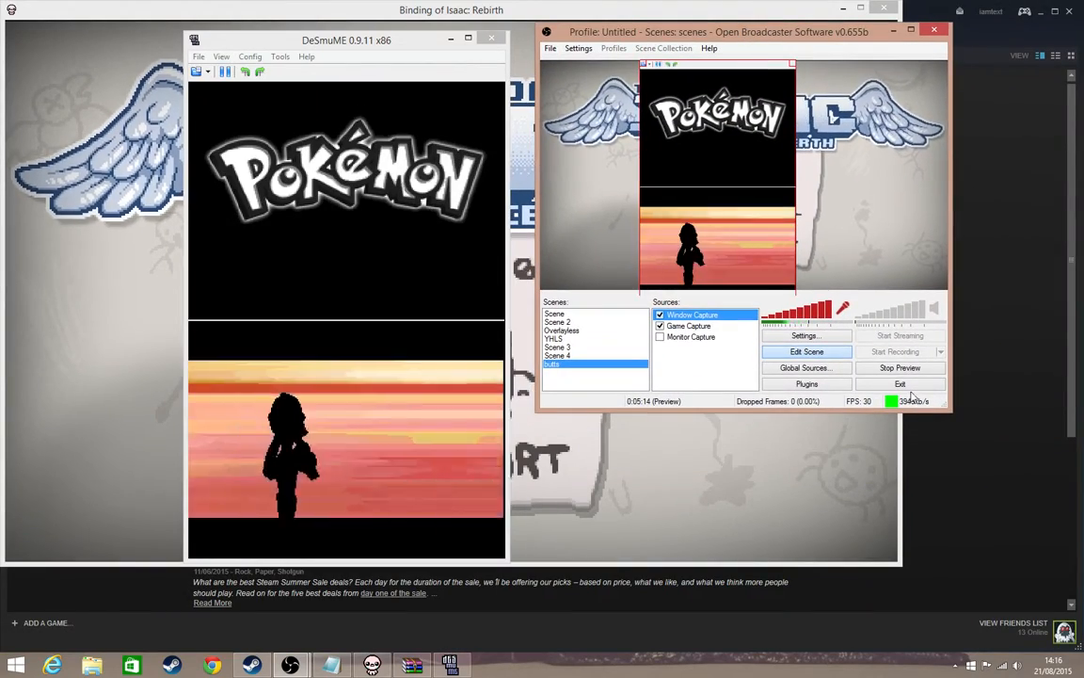
double_click(686, 315)
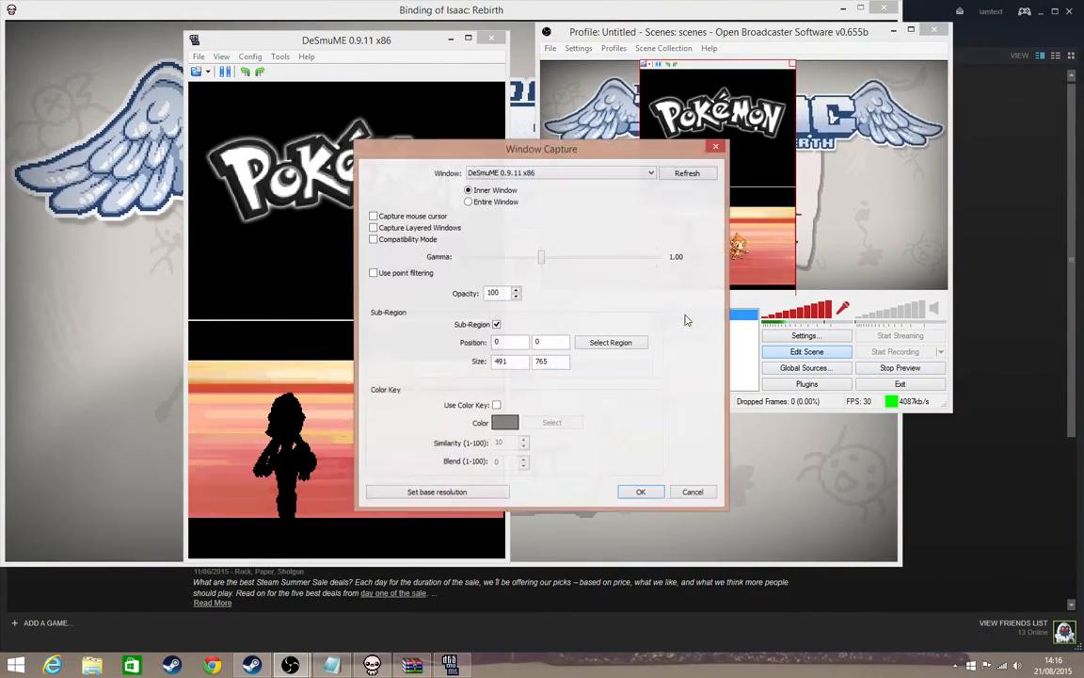
drag(529, 150, 757, 113)
click(841, 307)
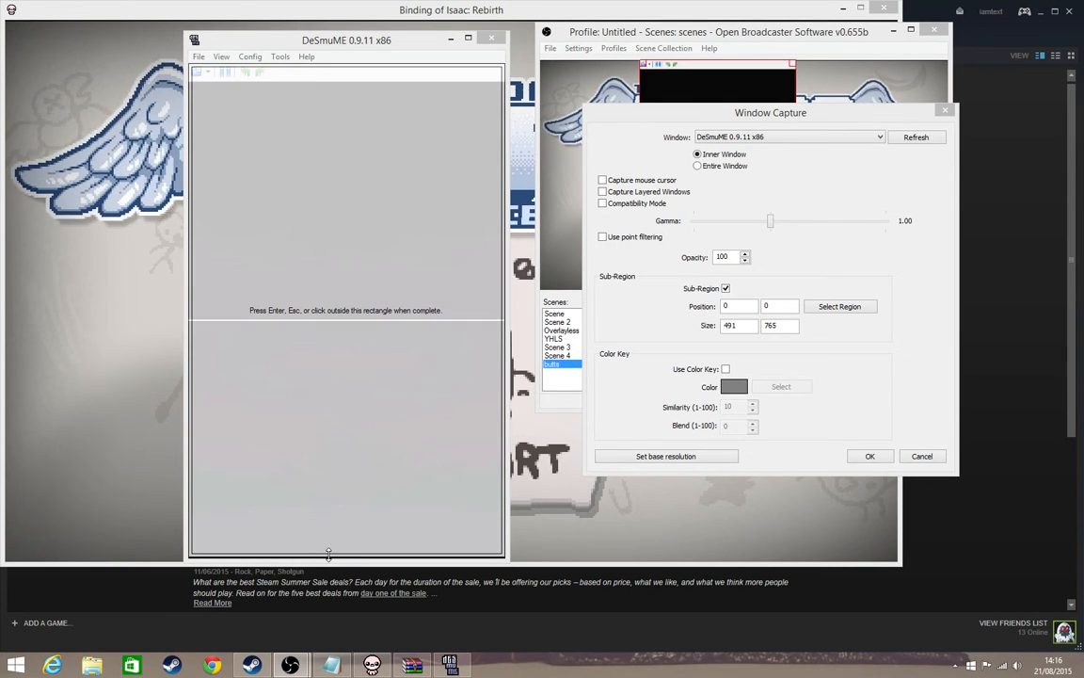
drag(329, 554, 321, 318)
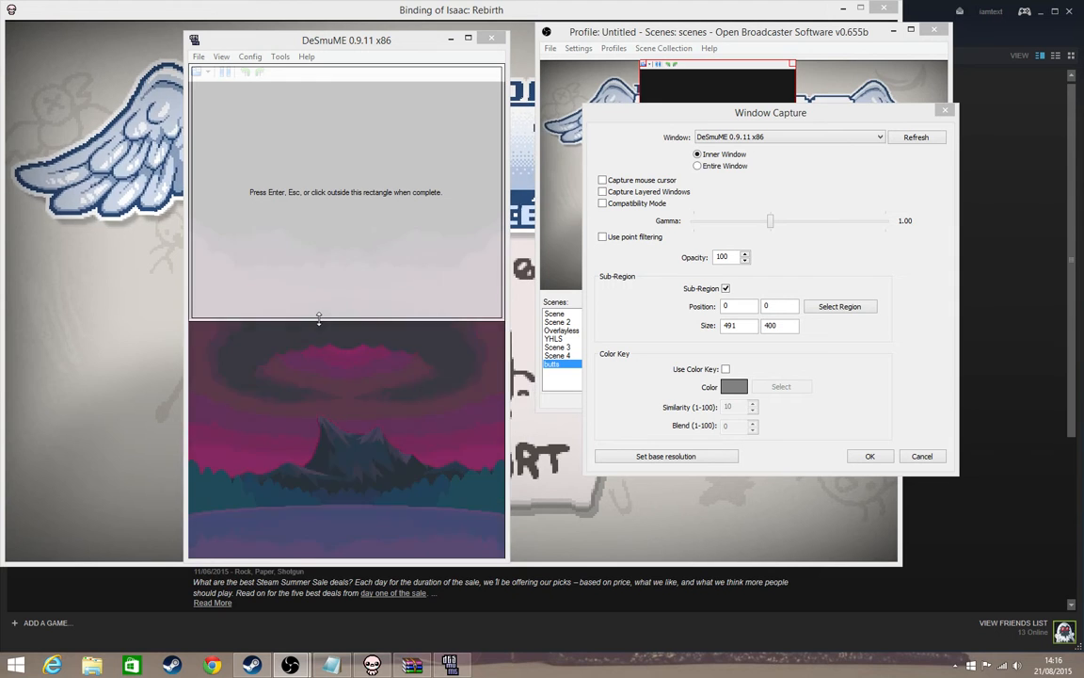
drag(348, 67, 348, 80)
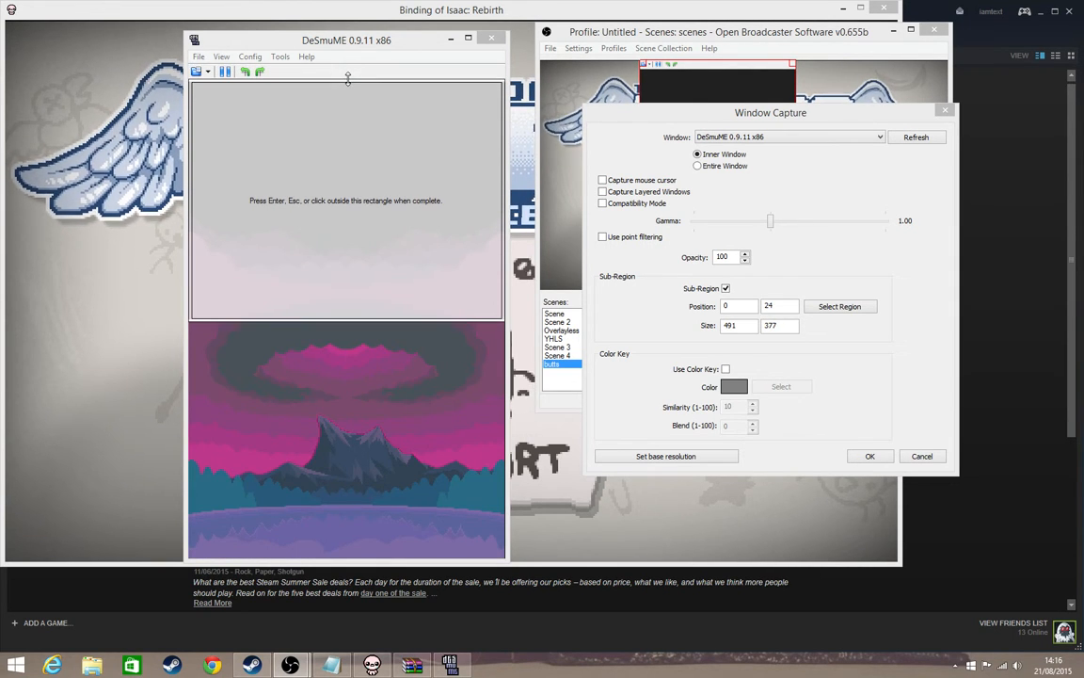
click(867, 453)
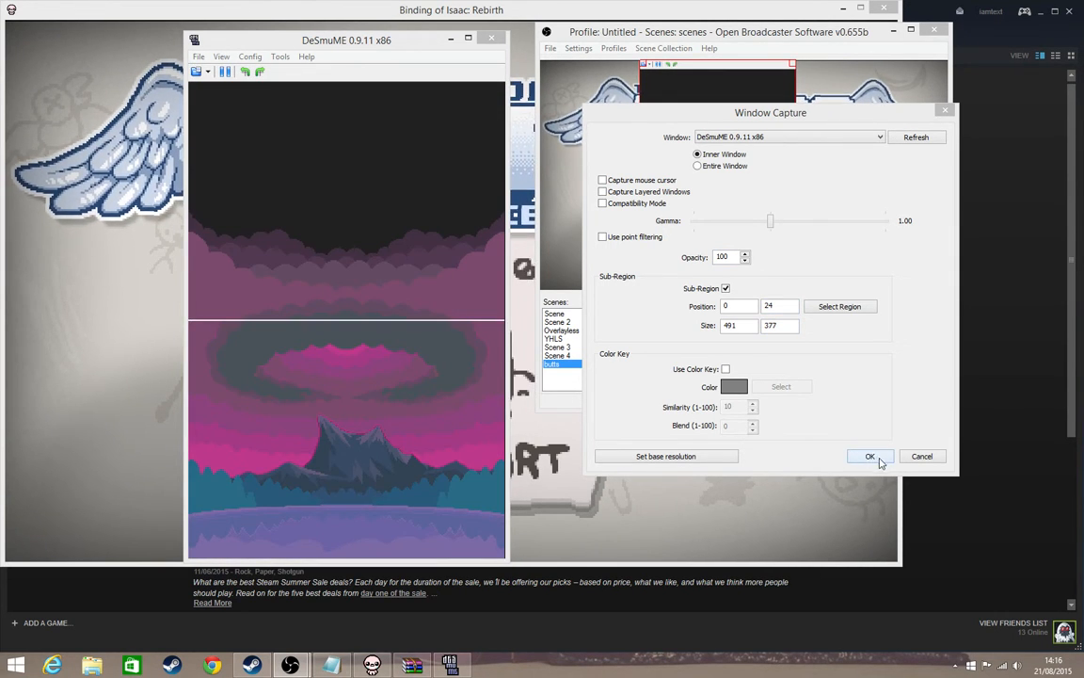
click(871, 457)
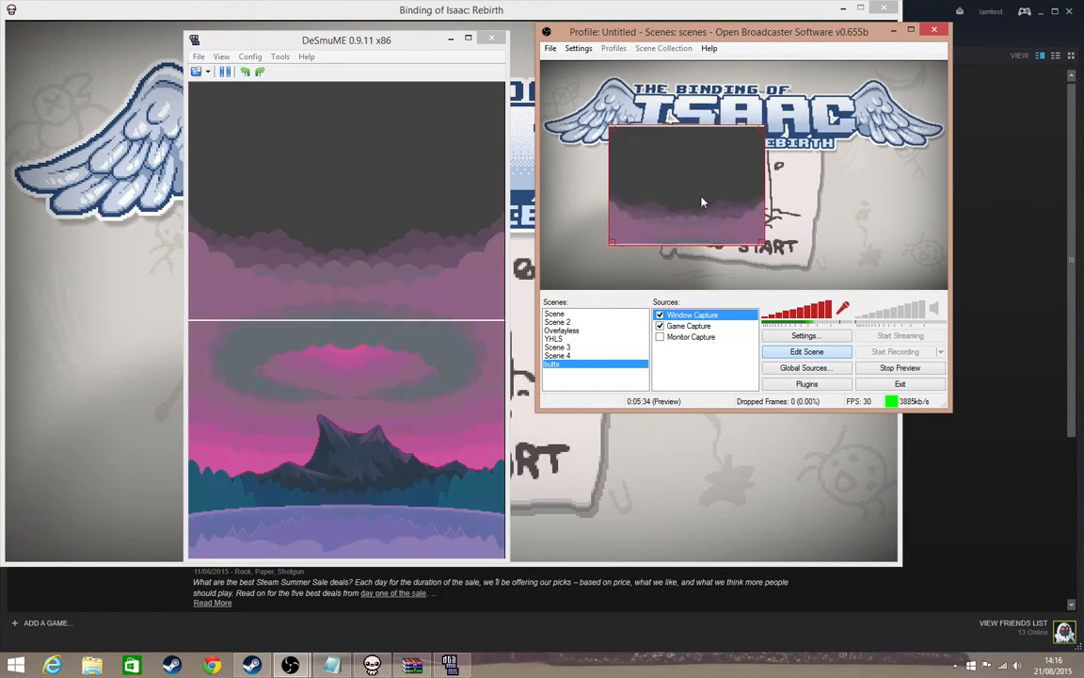
- Enlarge the cropped Window Capture to the preview's full height and align it with the upper-left corner of the scene
drag(701, 197, 714, 190)
drag(779, 119, 900, 58)
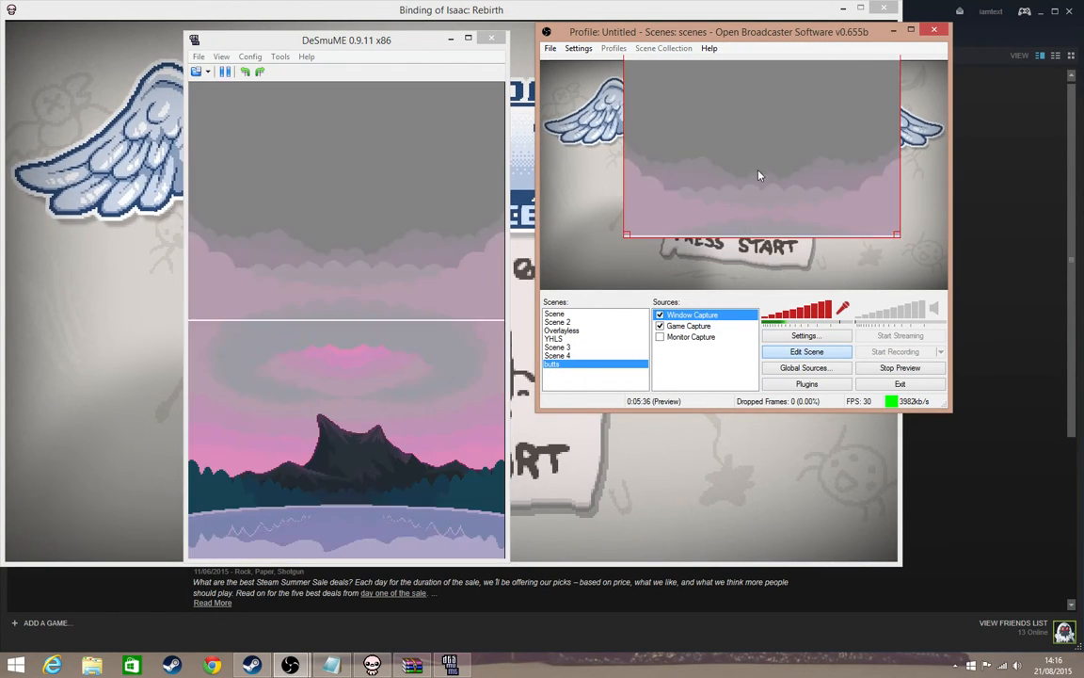
drag(760, 175, 709, 232)
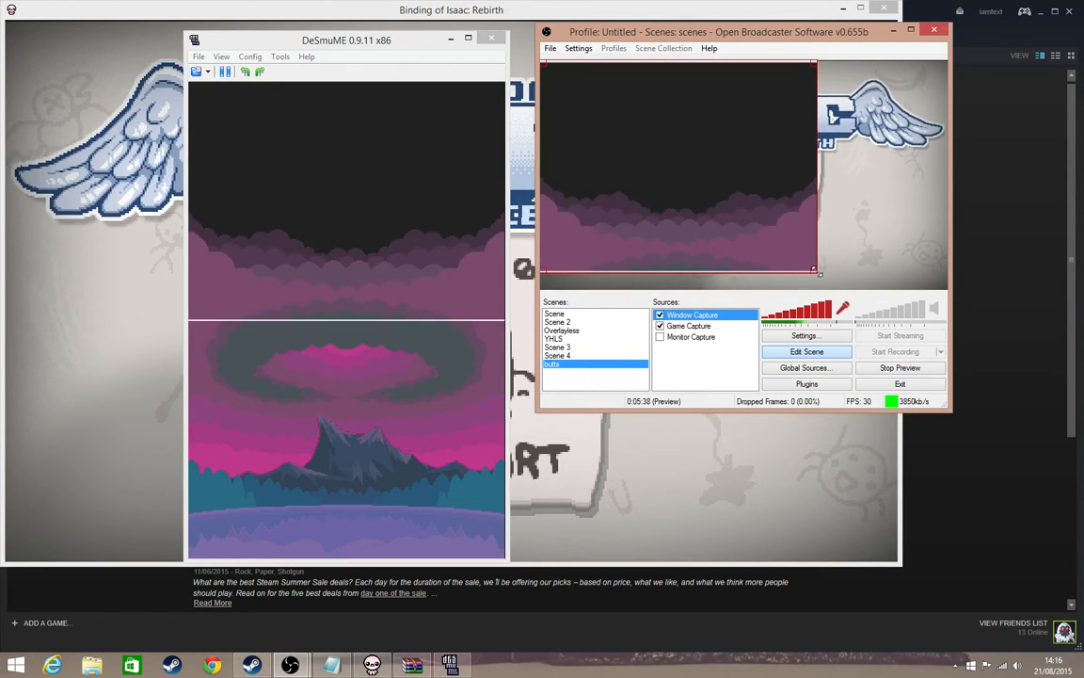
drag(816, 271, 838, 288)
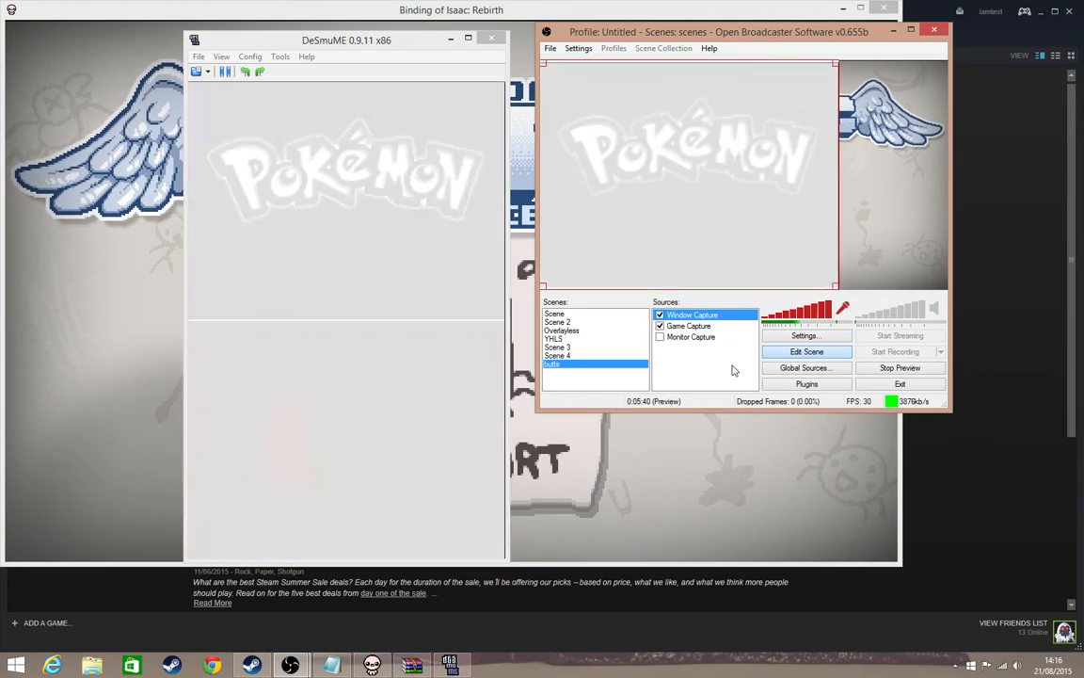
- Add a second window capture source to the scene, named Window Capture 2
right_click(733, 371)
mouse_move(743, 380)
click(835, 380)
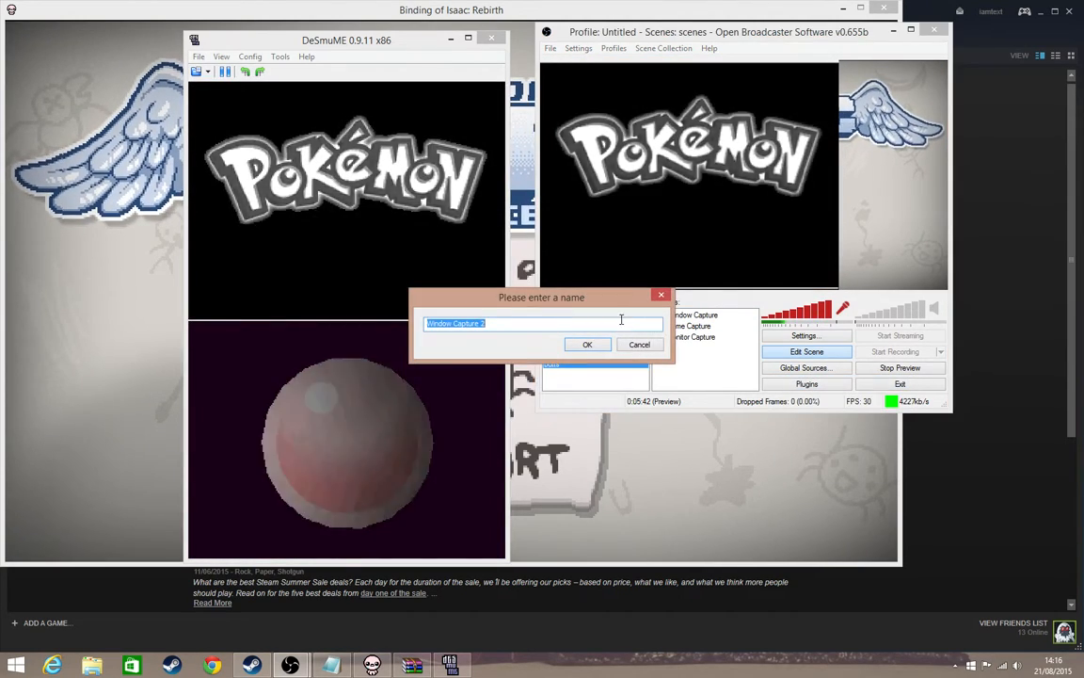
key(Return)
- Crop Window Capture 2 to the emulator's lower screen, with sub-region position 0, 394 and size 491 × 373, and finish adding it
drag(502, 150, 766, 124)
click(764, 287)
click(866, 310)
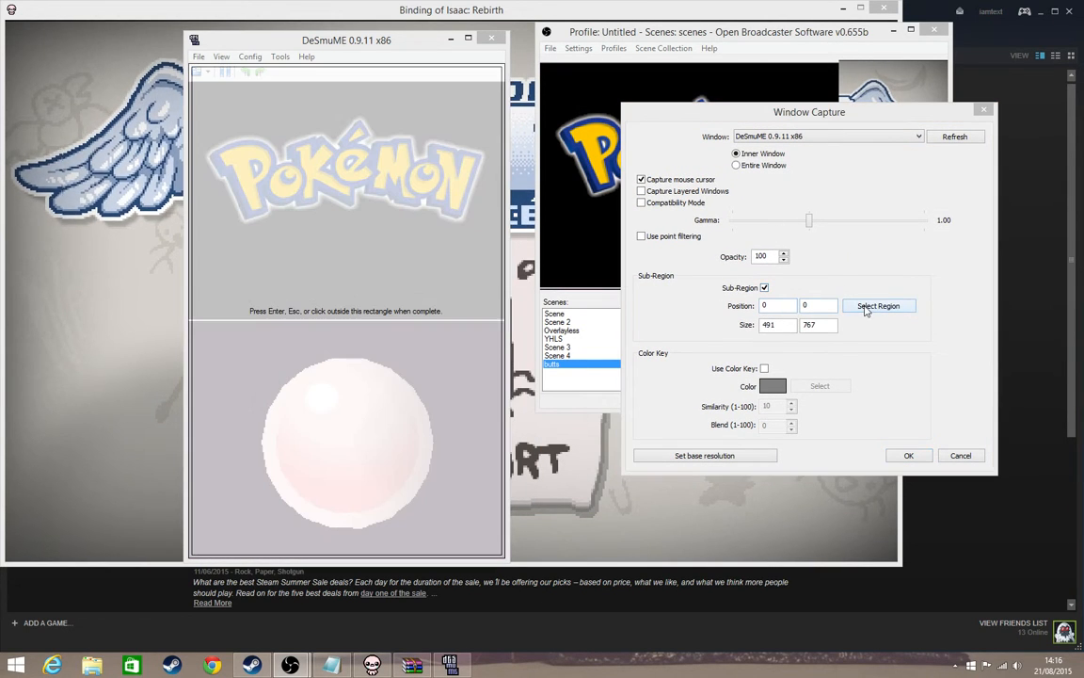
drag(373, 66, 374, 322)
click(853, 465)
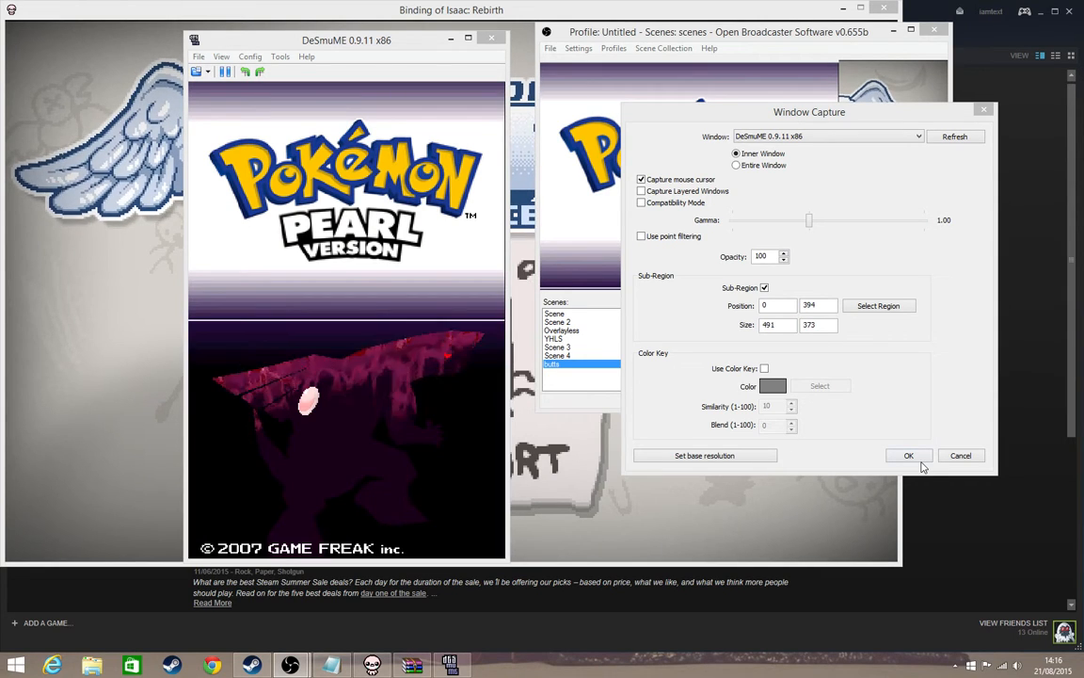
click(908, 457)
- Shrink Window Capture 2 into the scene's lower-right corner beside the first capture, maximize OBS, and compare the layout with the DeSmuME window
drag(649, 113, 920, 228)
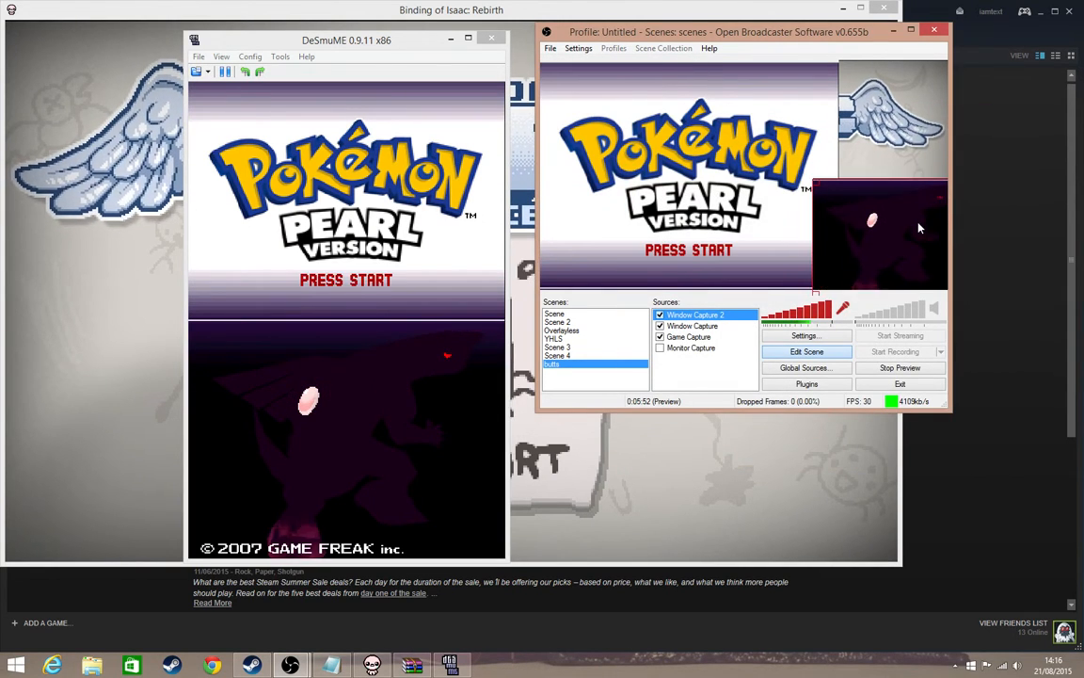
drag(801, 173, 861, 211)
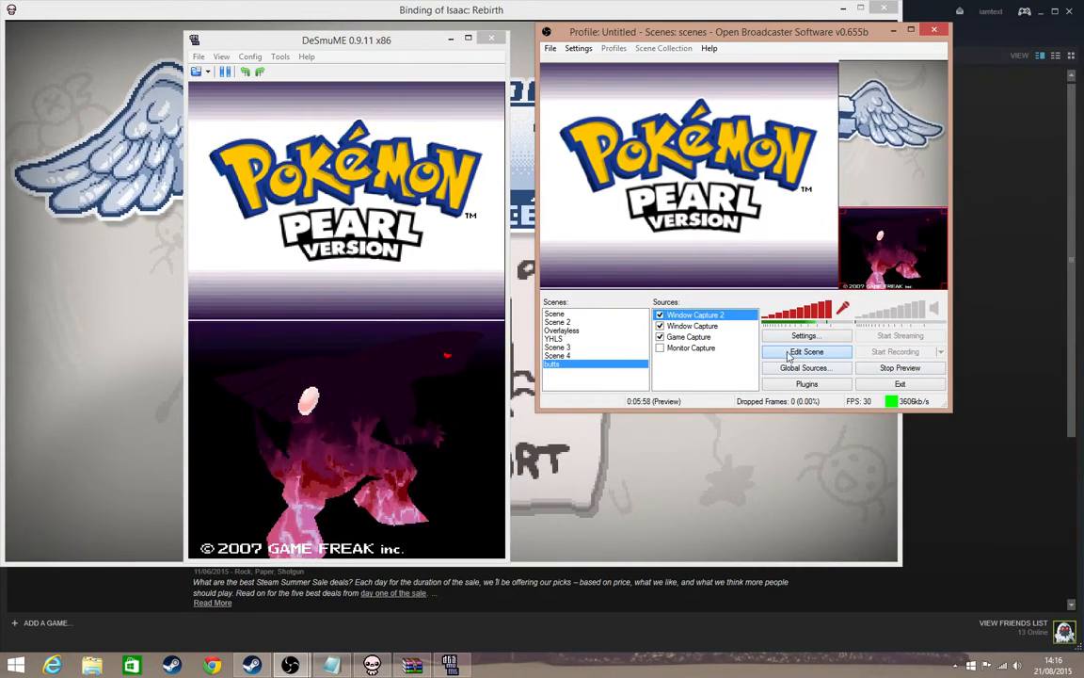
drag(702, 31, 700, 2)
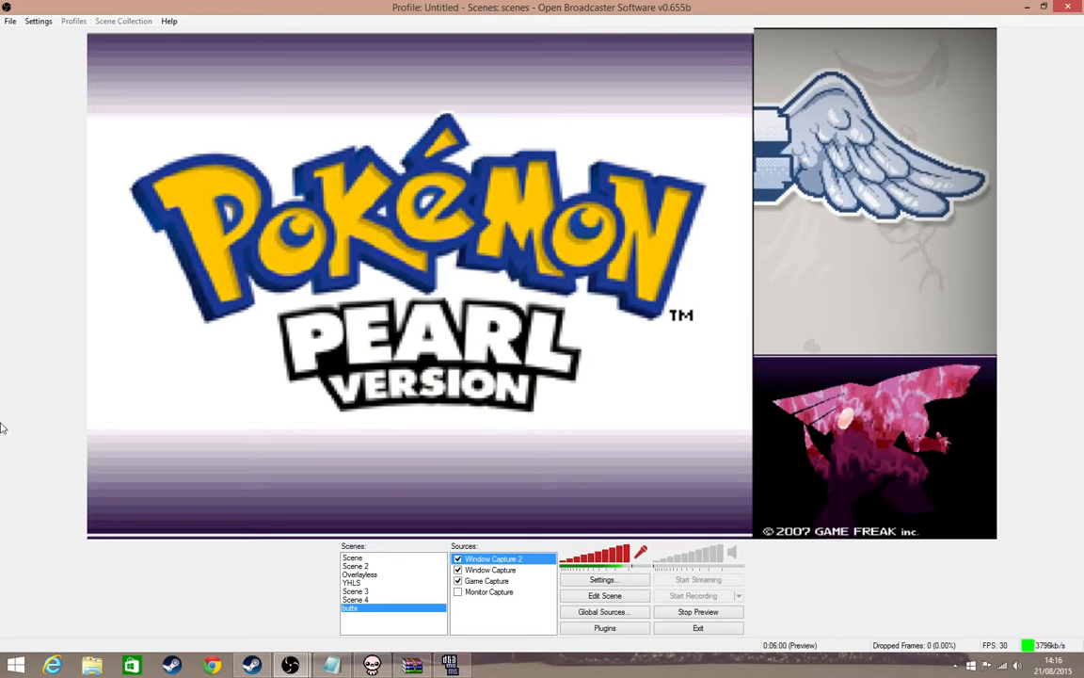
click(450, 664)
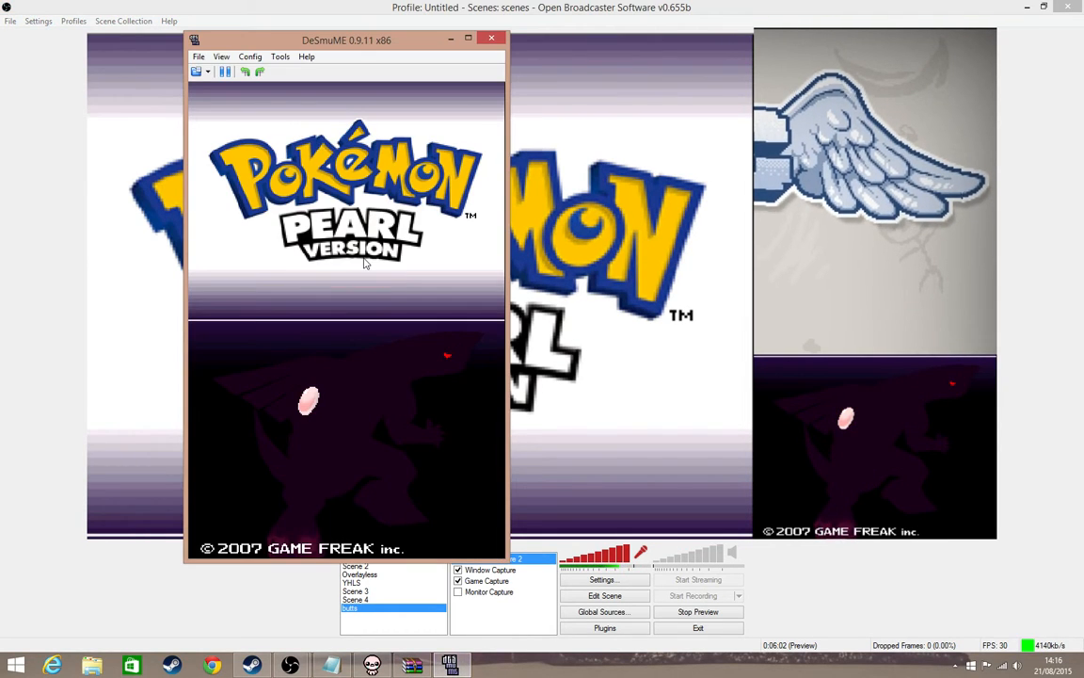
click(3, 207)
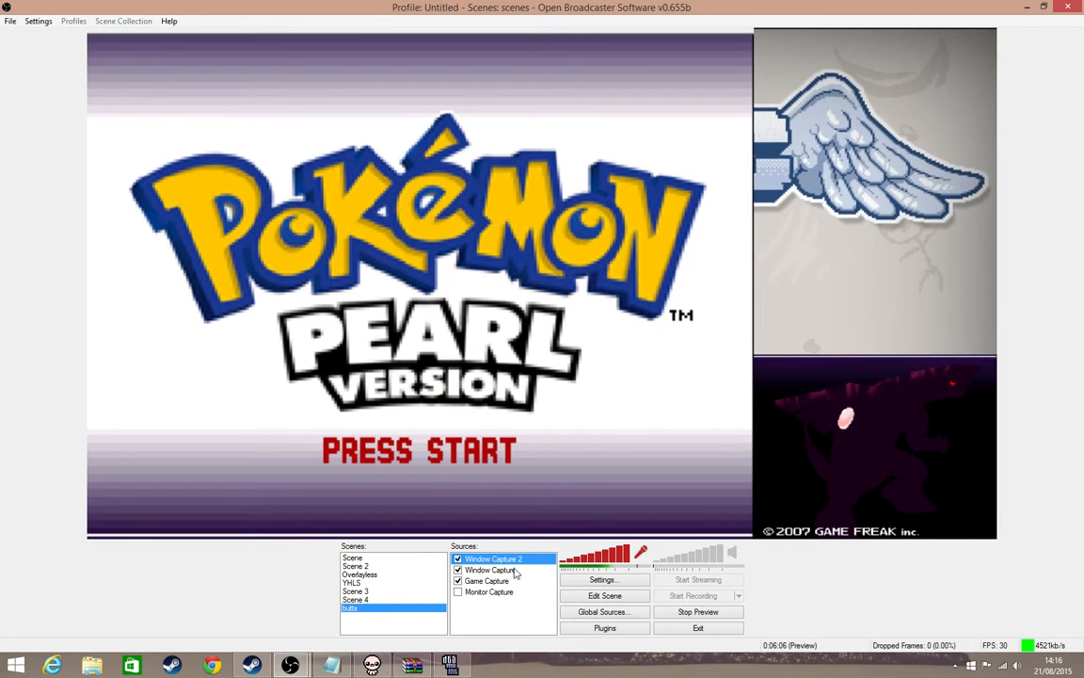
- Try resetting the sub-region and enabling a white color key for Window Capture 2, and discard the changes
double_click(489, 559)
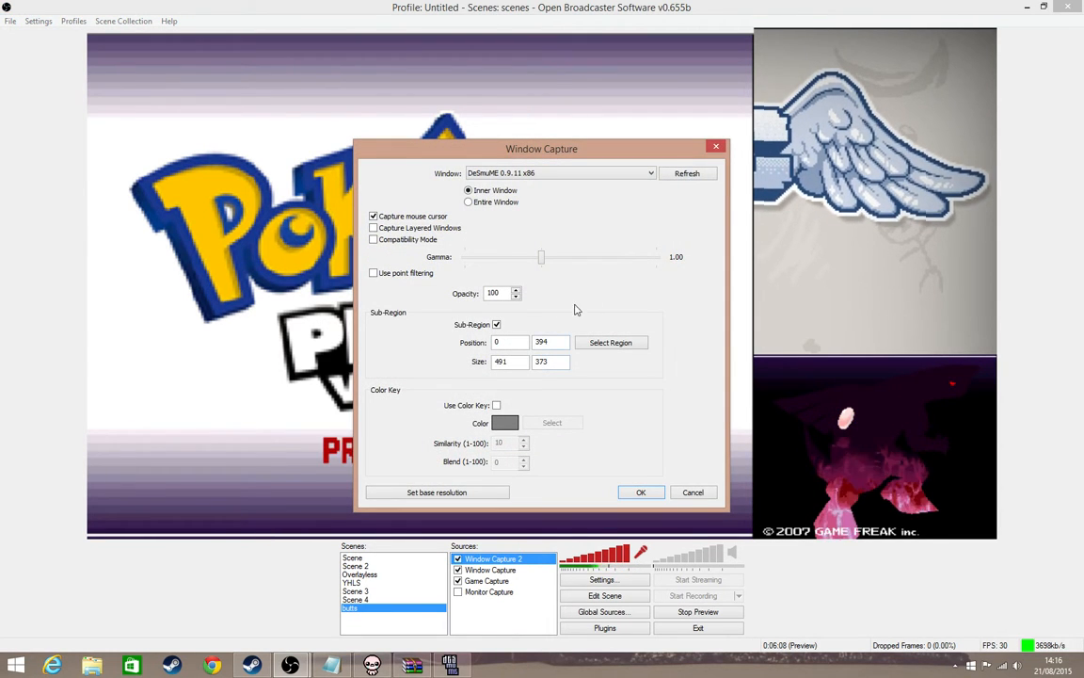
click(496, 323)
click(496, 323)
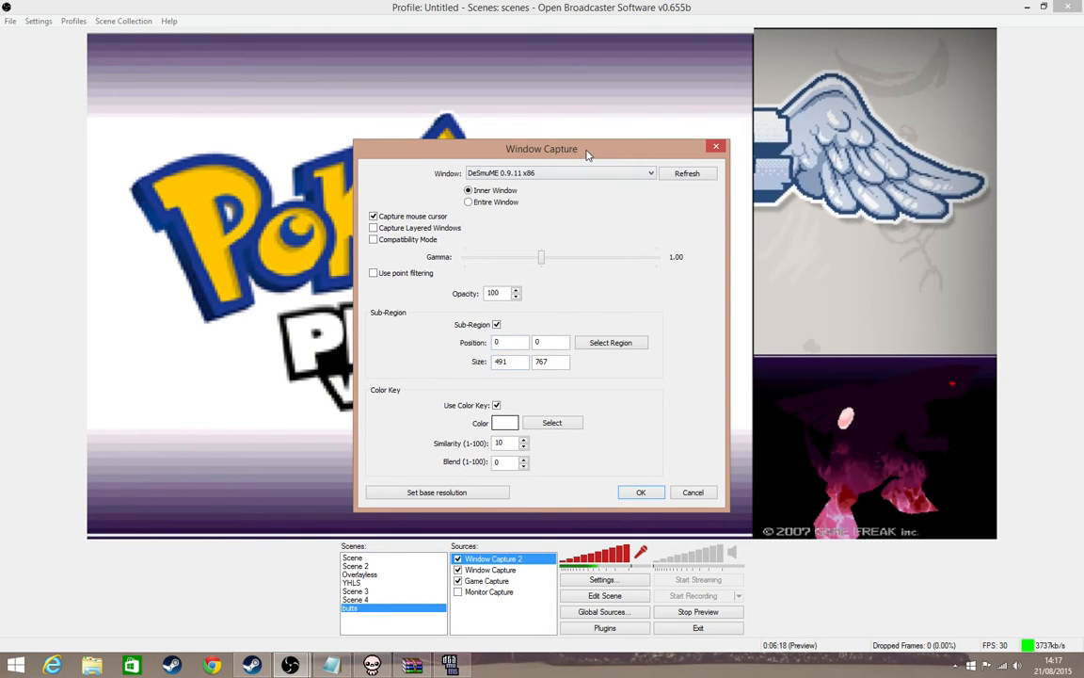
click(716, 149)
- Hide the Window Capture 2 and Window Capture sources so that only Game Capture is shown
click(457, 559)
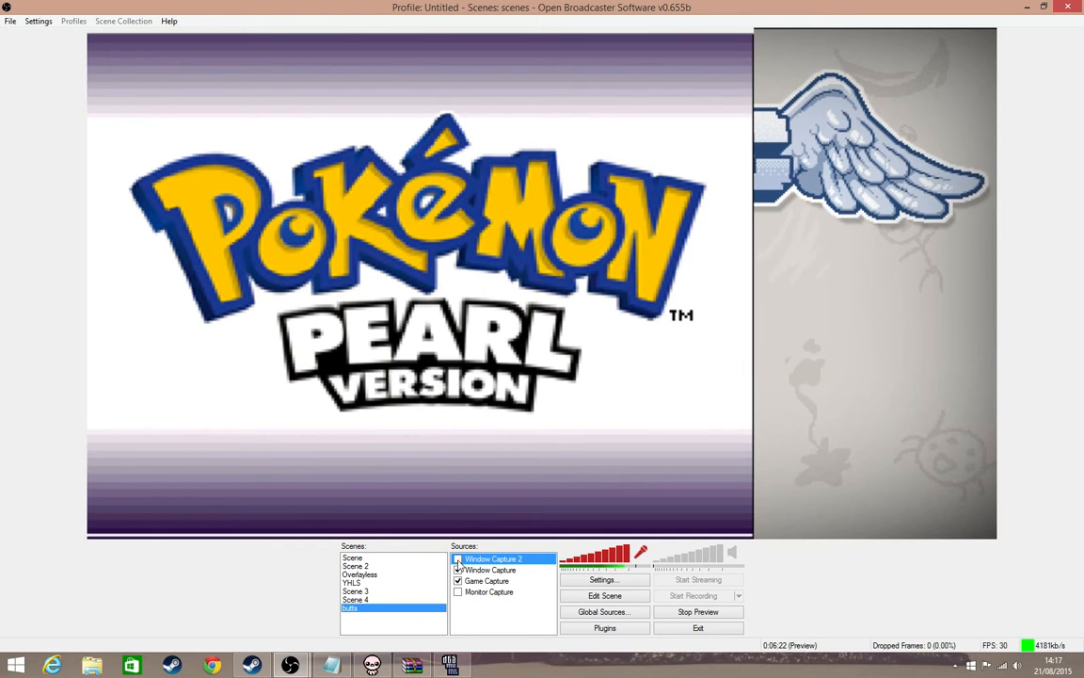
click(457, 569)
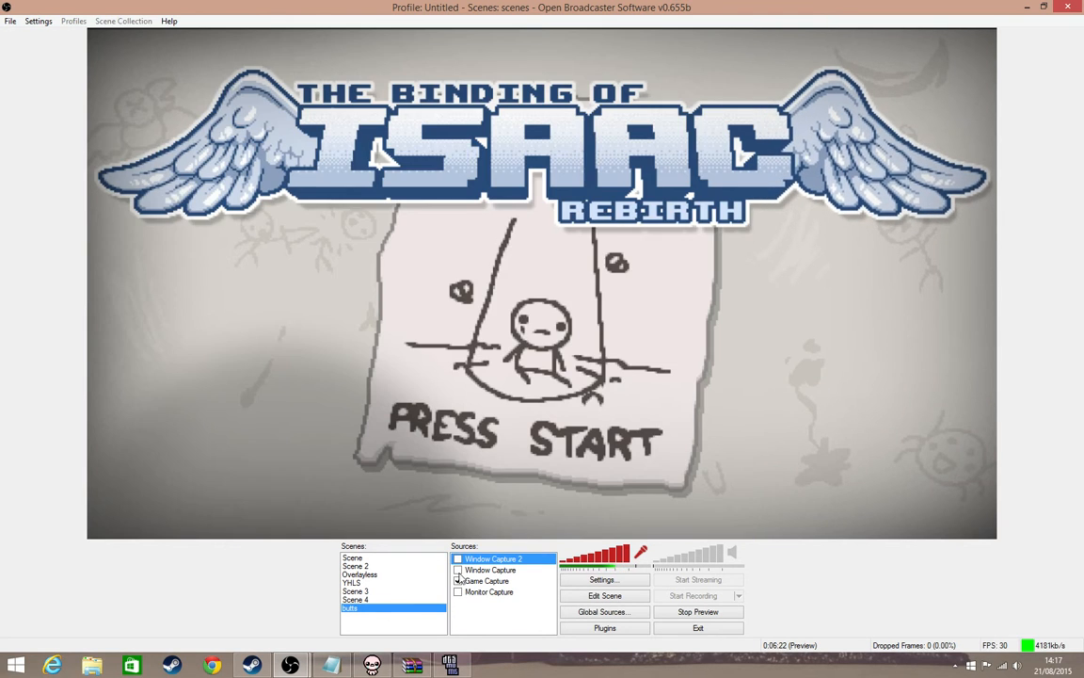
- Add an Image source with the default name to the scene, using the file silver blank.jpg
right_click(481, 624)
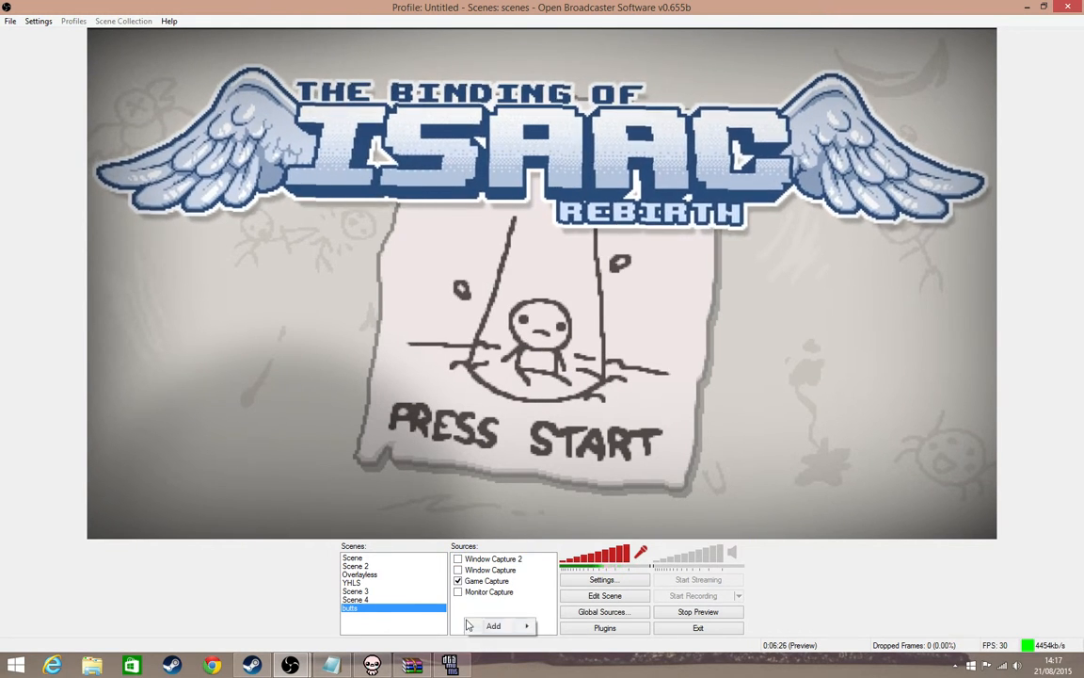
mouse_move(499, 625)
click(596, 569)
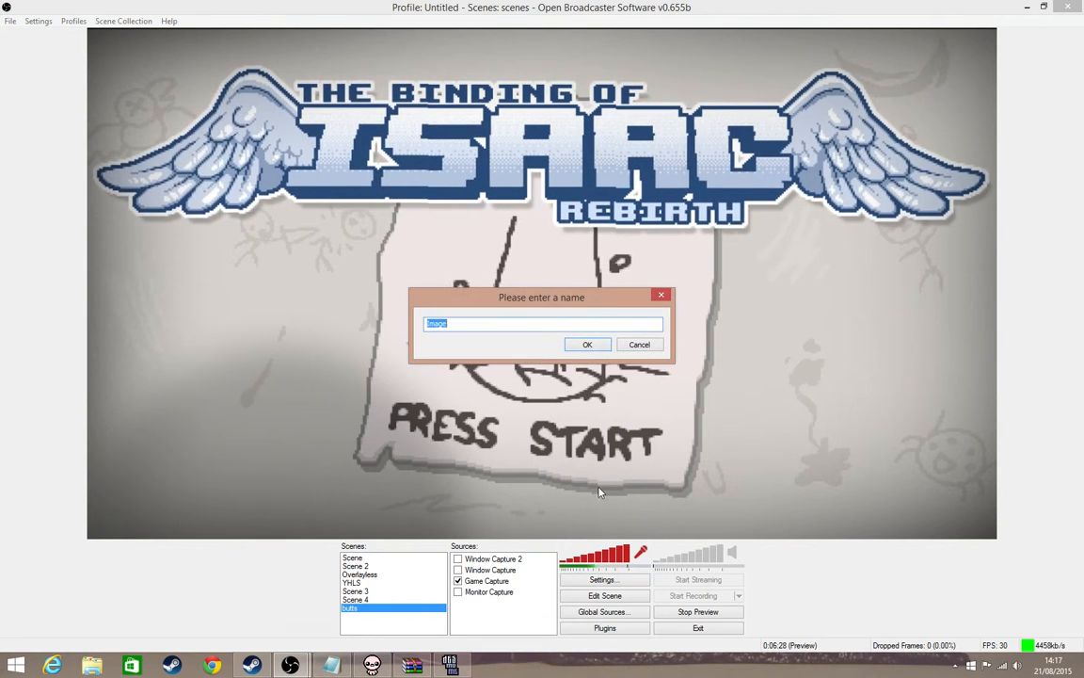
click(582, 344)
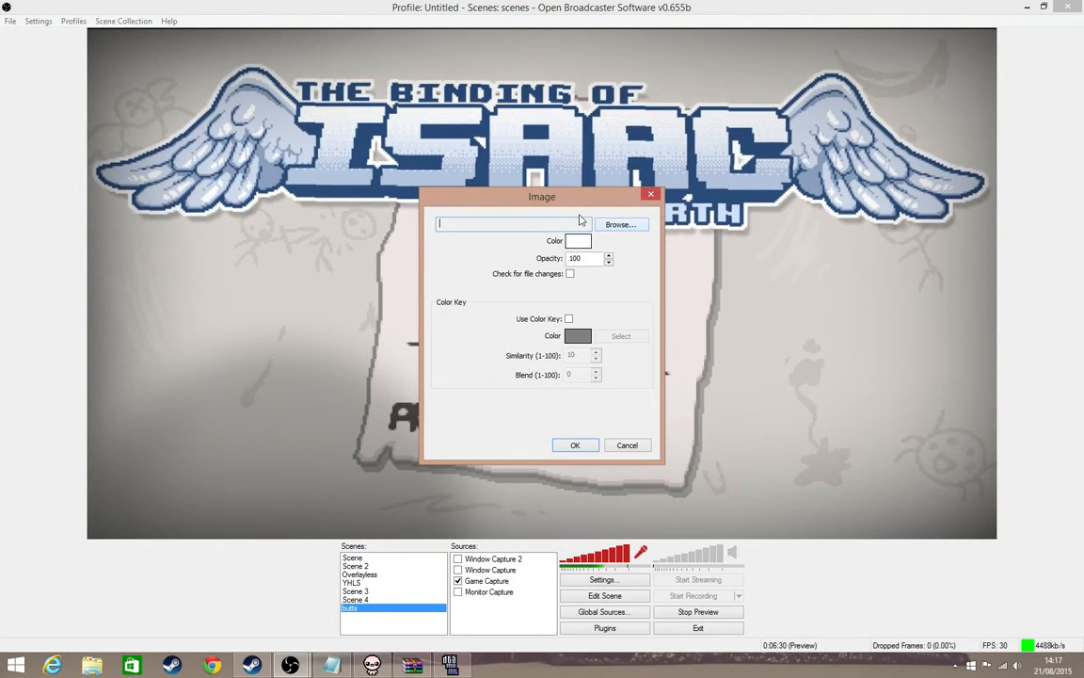
click(624, 227)
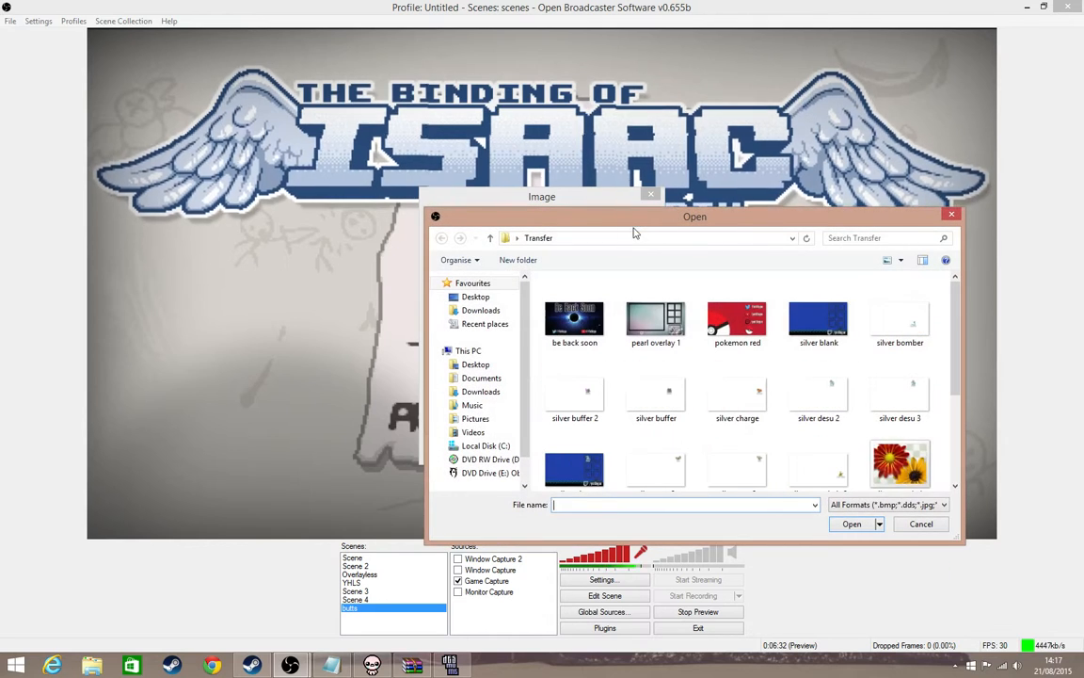
double_click(831, 322)
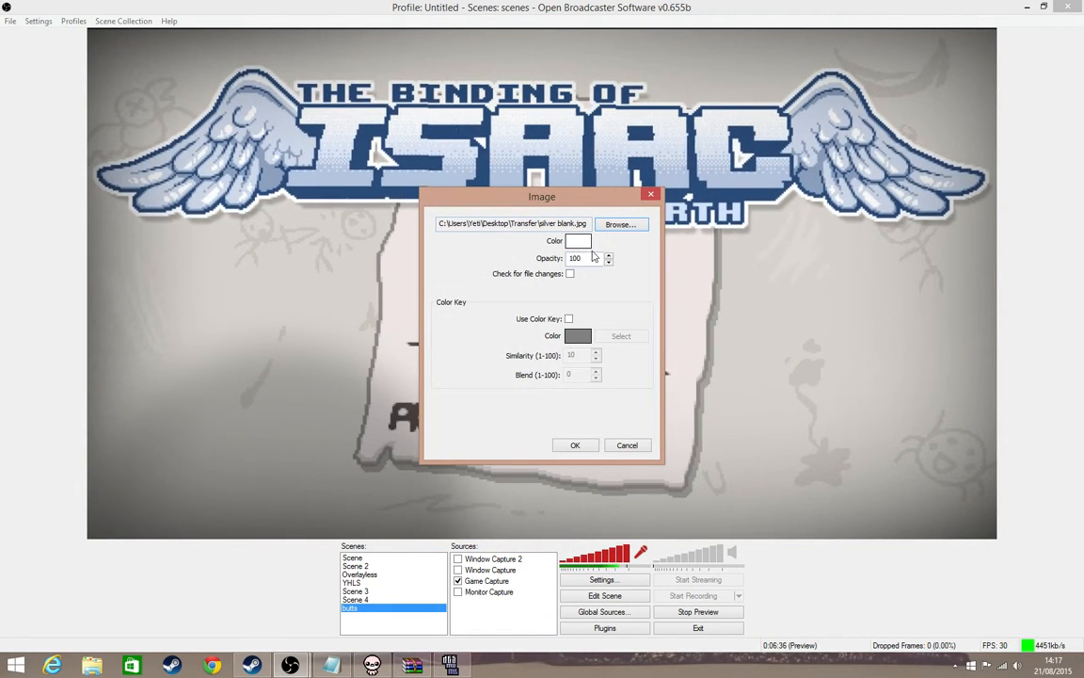
click(575, 445)
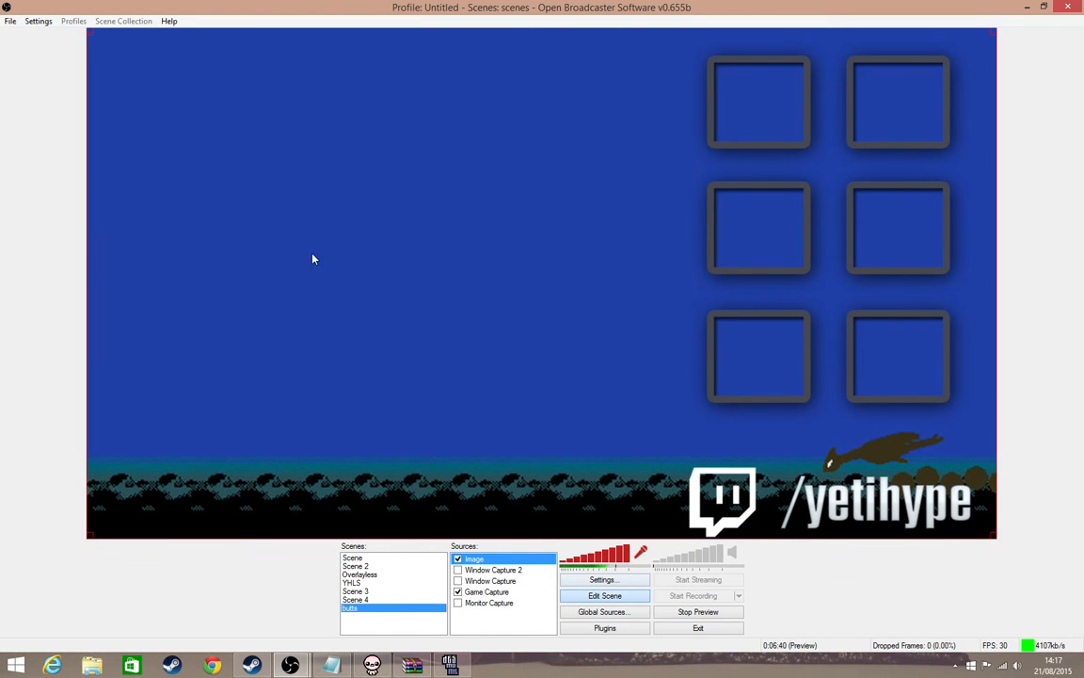
- Shrink the image into the scene's lower-right quarter, and enlarge it again to fill the whole scene
mouse_move(92, 30)
mouse_down()
mouse_move(331, 165)
mouse_move(95, 42)
mouse_up()
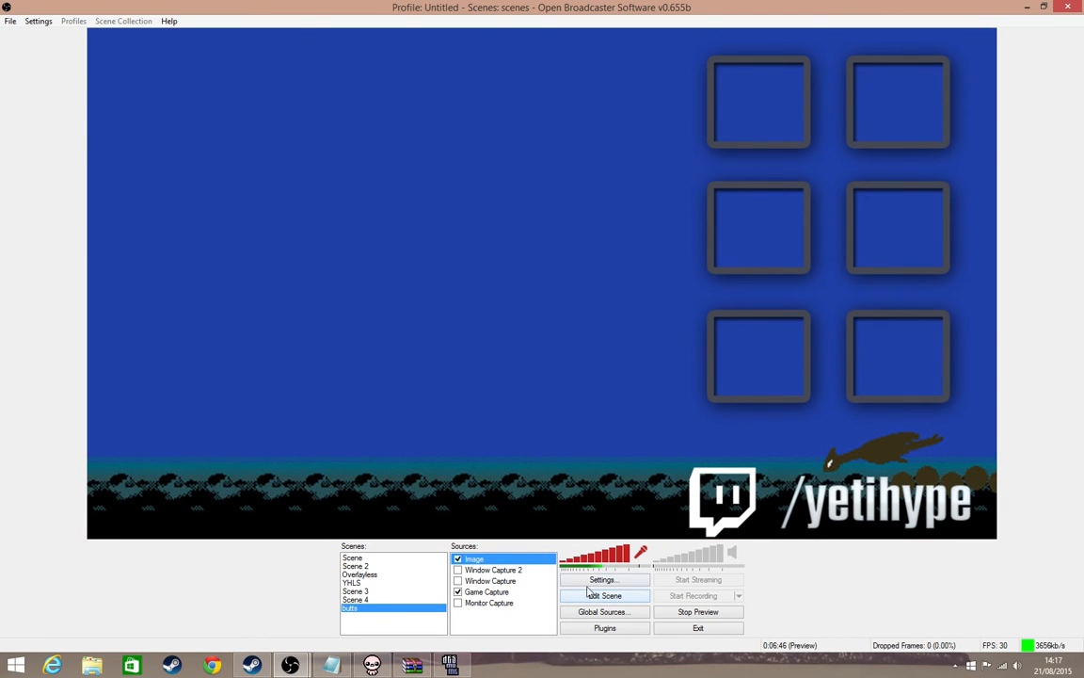
drag(93, 31, 605, 284)
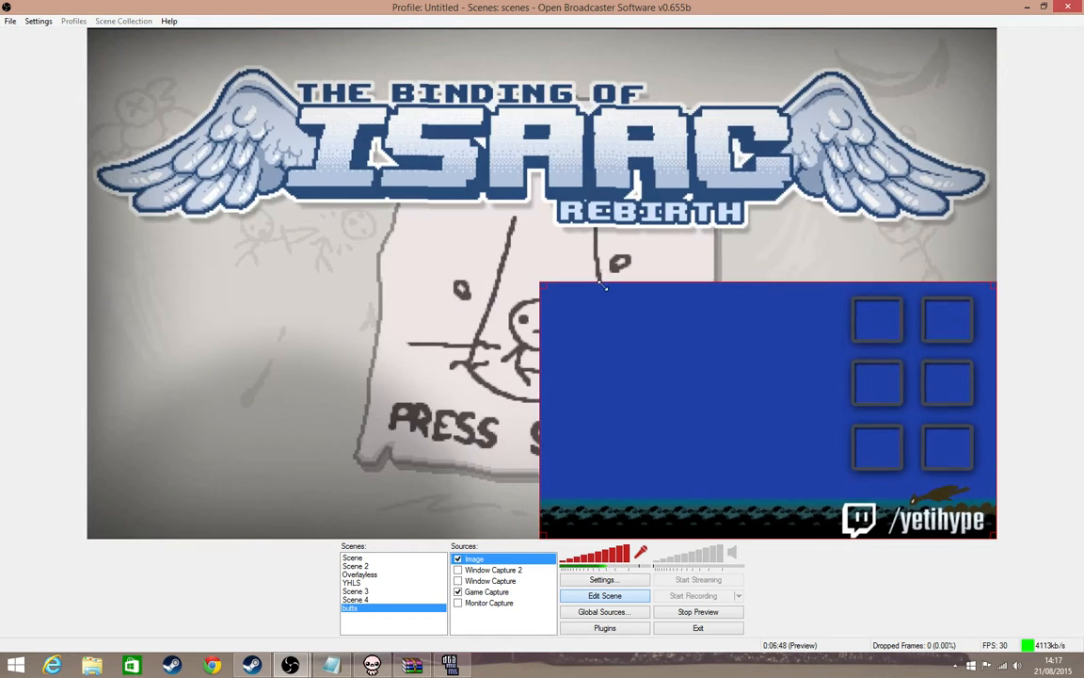
mouse_move(361, 188)
mouse_down()
mouse_move(317, 156)
mouse_move(361, 187)
mouse_up()
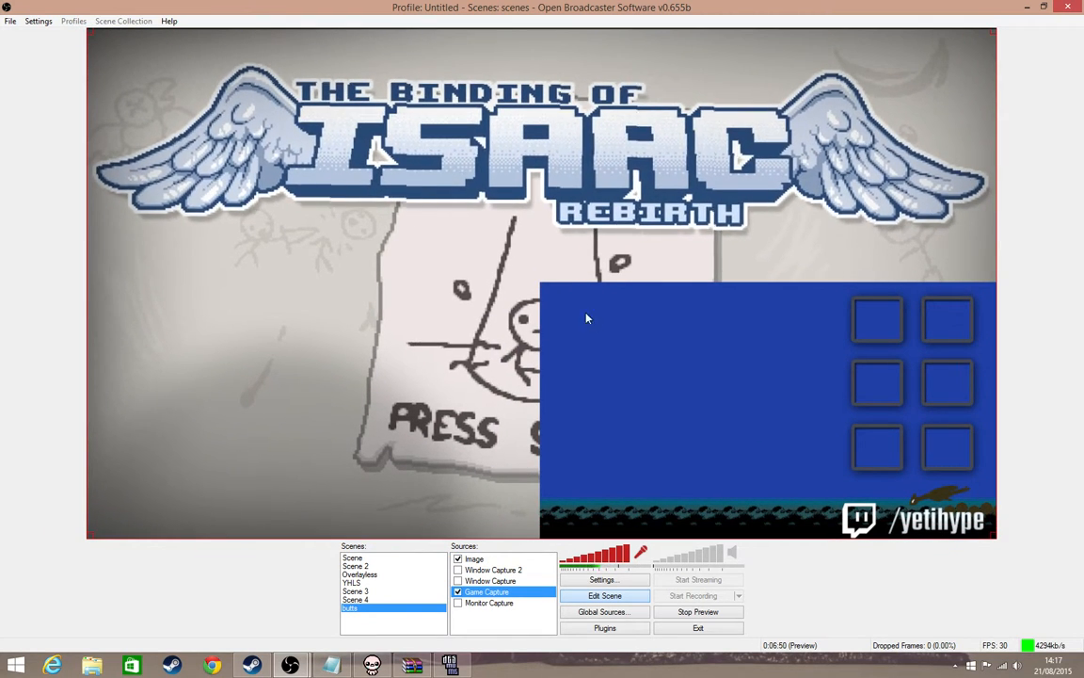
drag(541, 283, 111, 78)
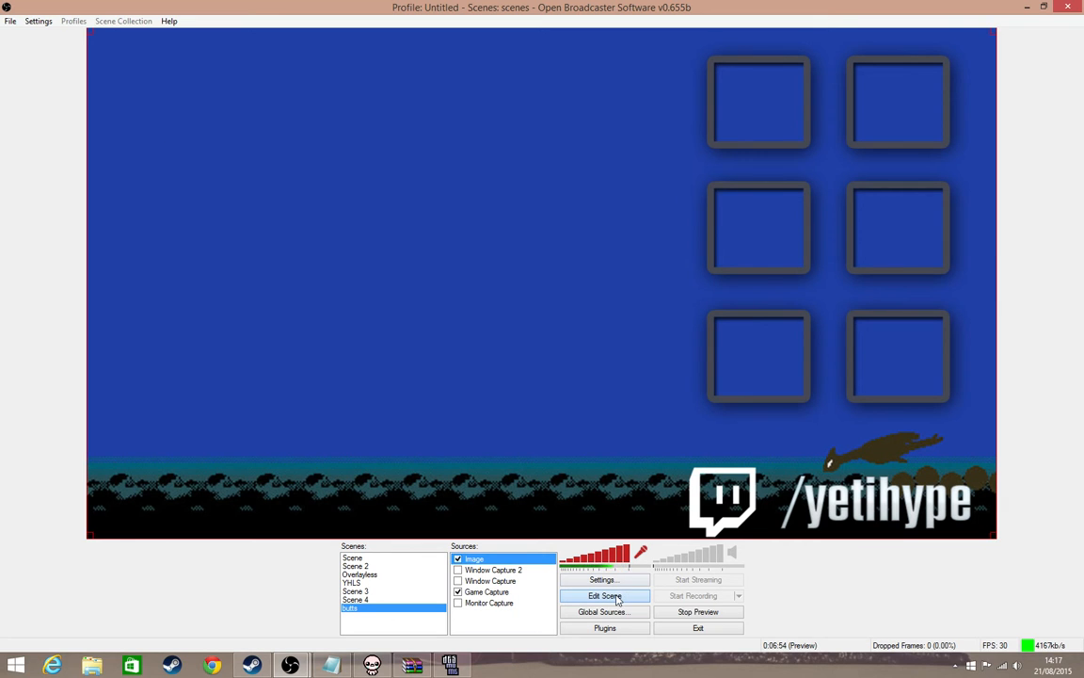
- Enable the color key for the Image source, keyed to the overlay's blue background
double_click(482, 558)
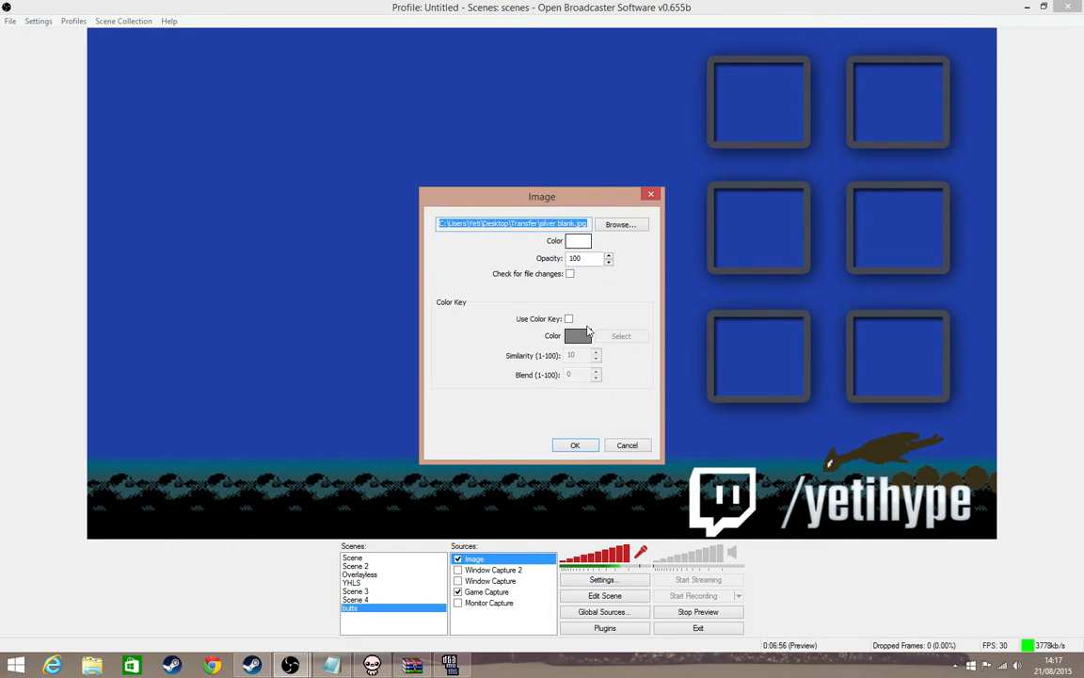
drag(570, 200, 944, 205)
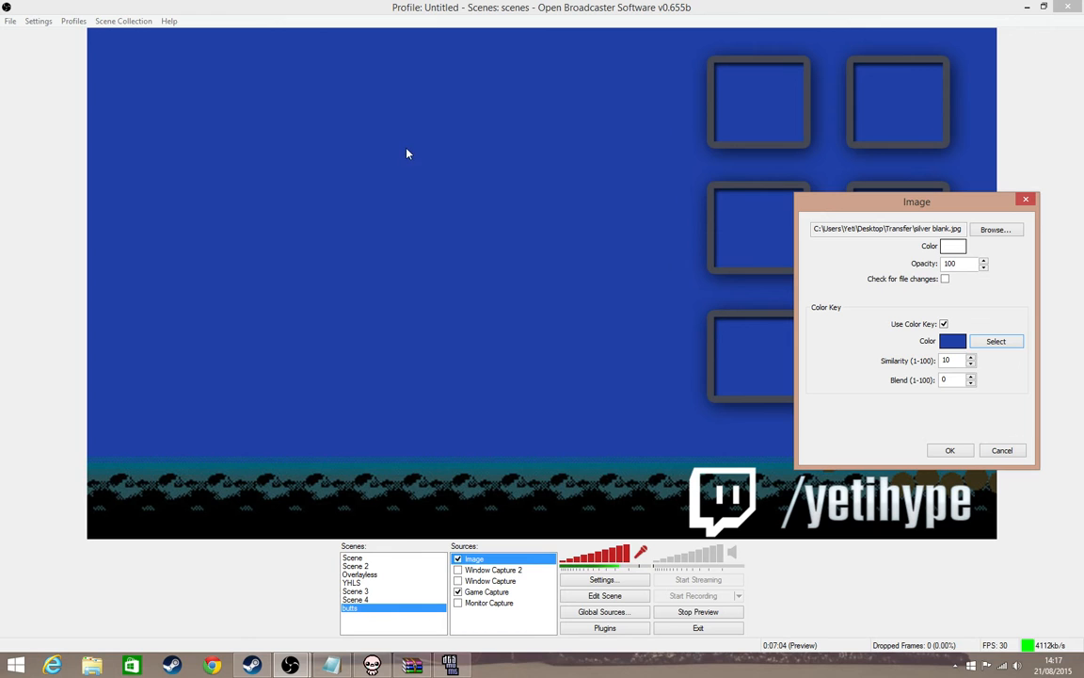
click(951, 450)
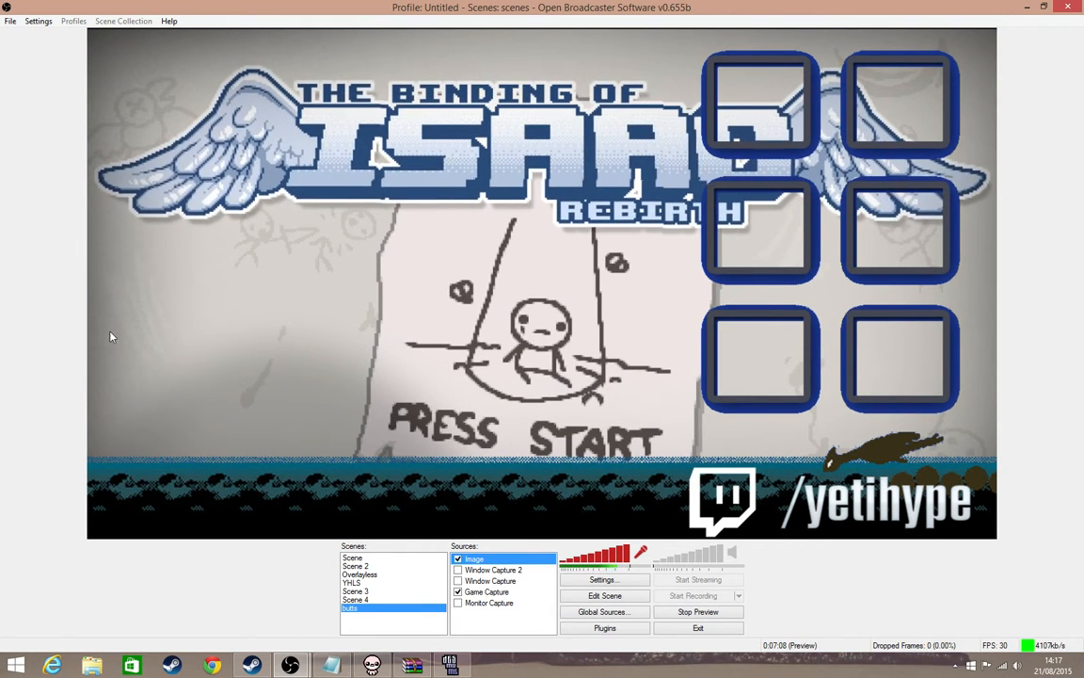
- Switch the image's color key to the teal band above the bushes, and to the dark grey of the box frames
double_click(473, 558)
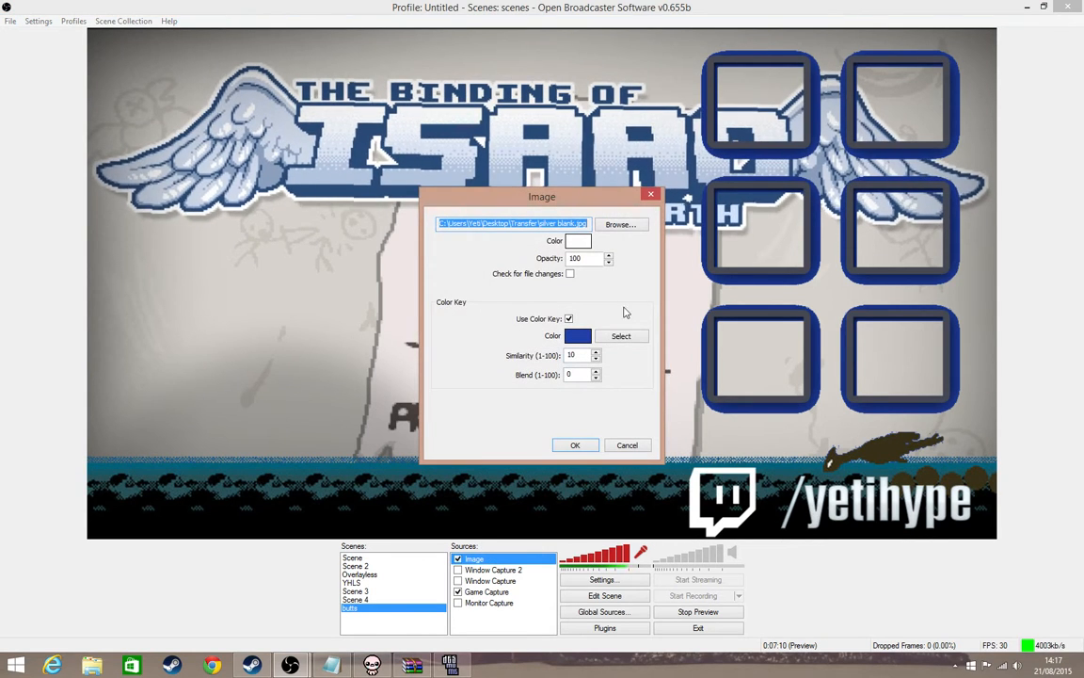
click(621, 336)
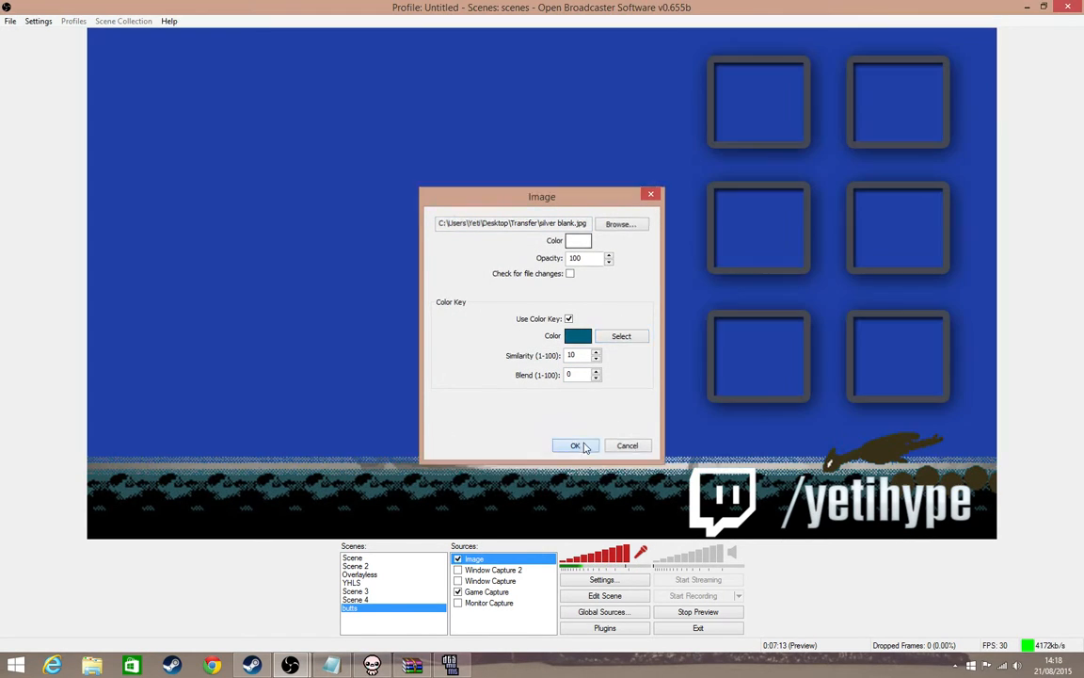
click(575, 446)
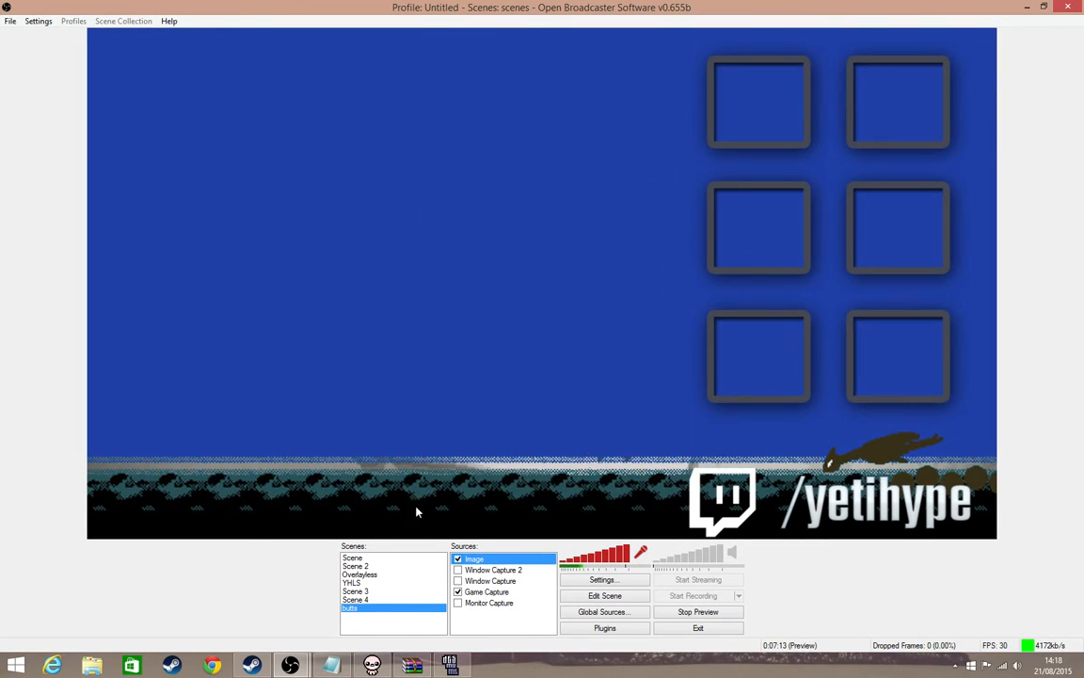
double_click(476, 559)
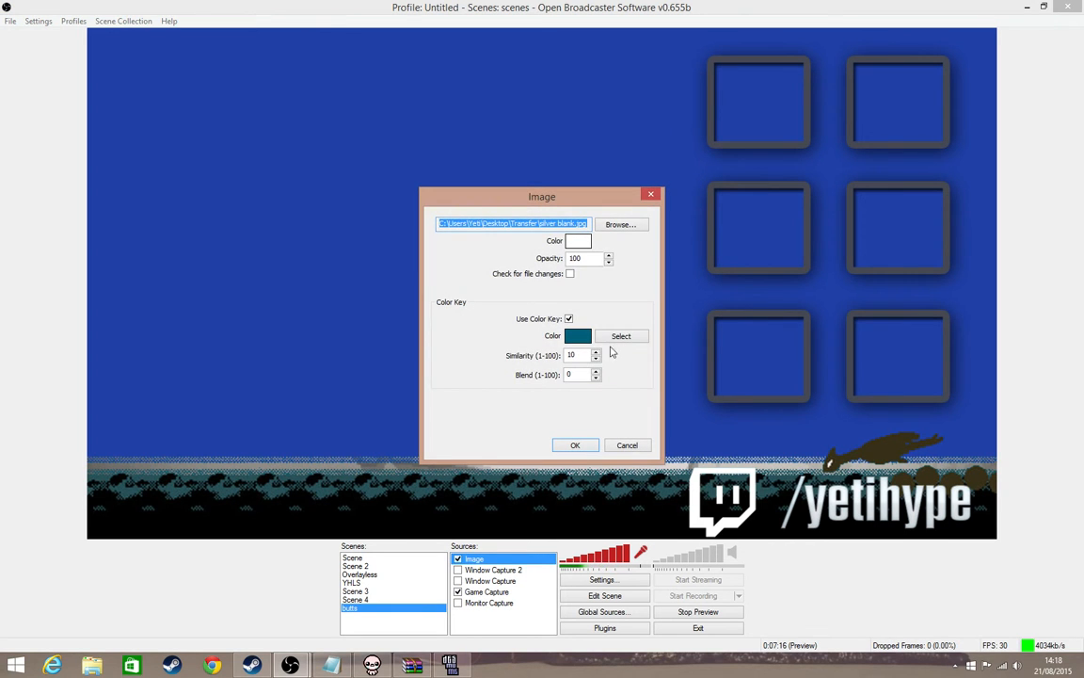
click(575, 445)
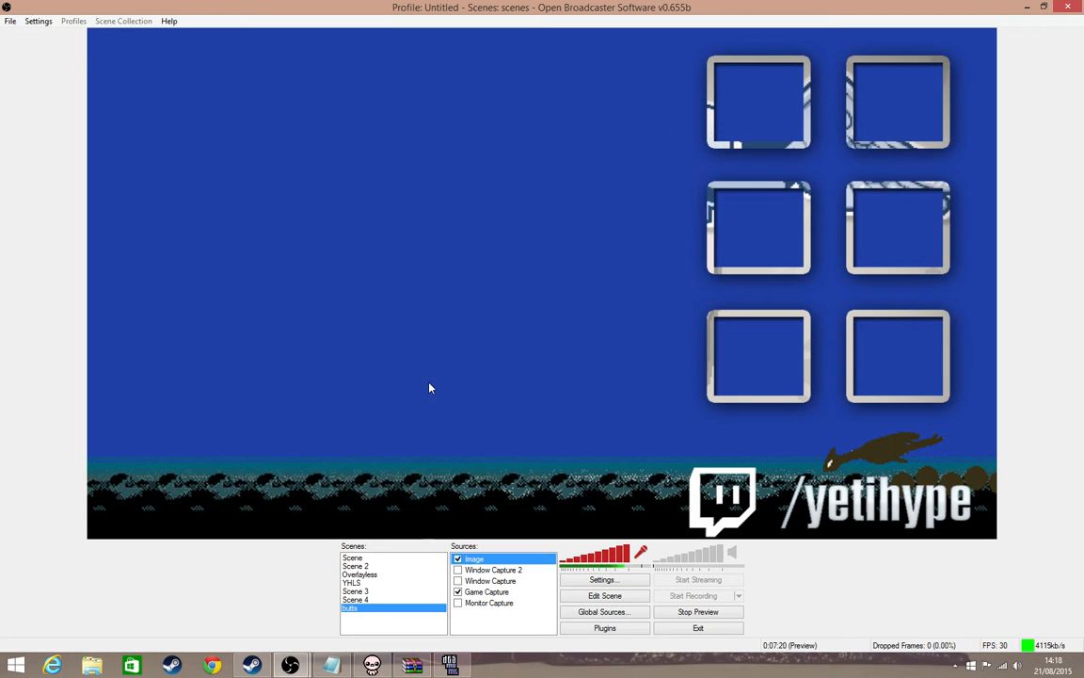
- Turn off the image's color key and remove the Image source from the scene
double_click(476, 560)
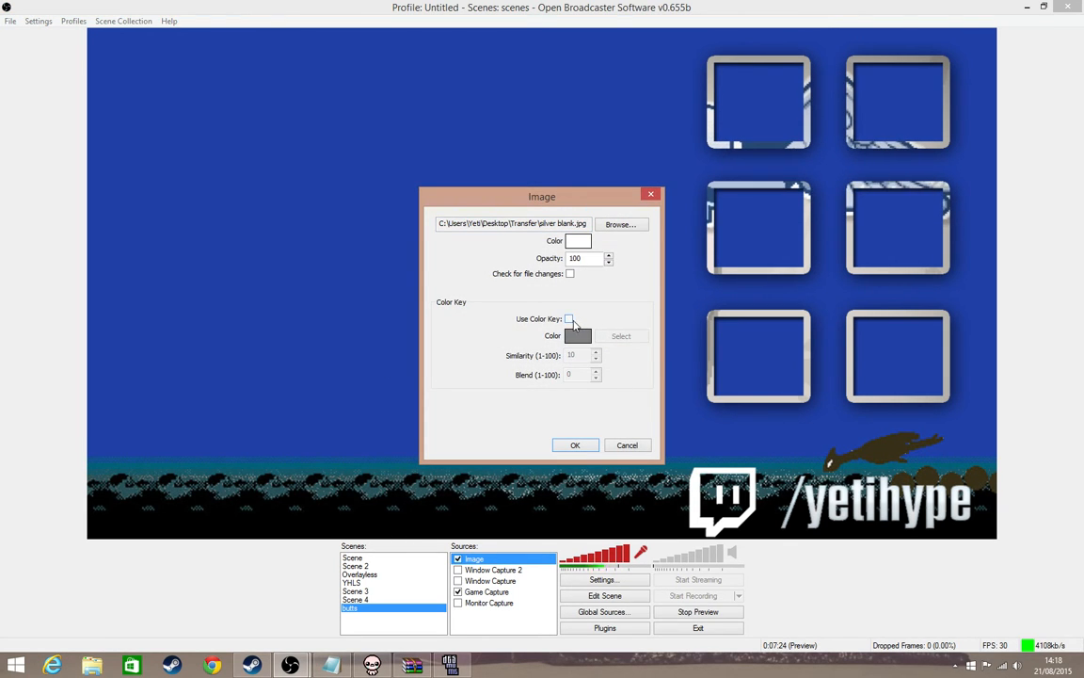
click(574, 445)
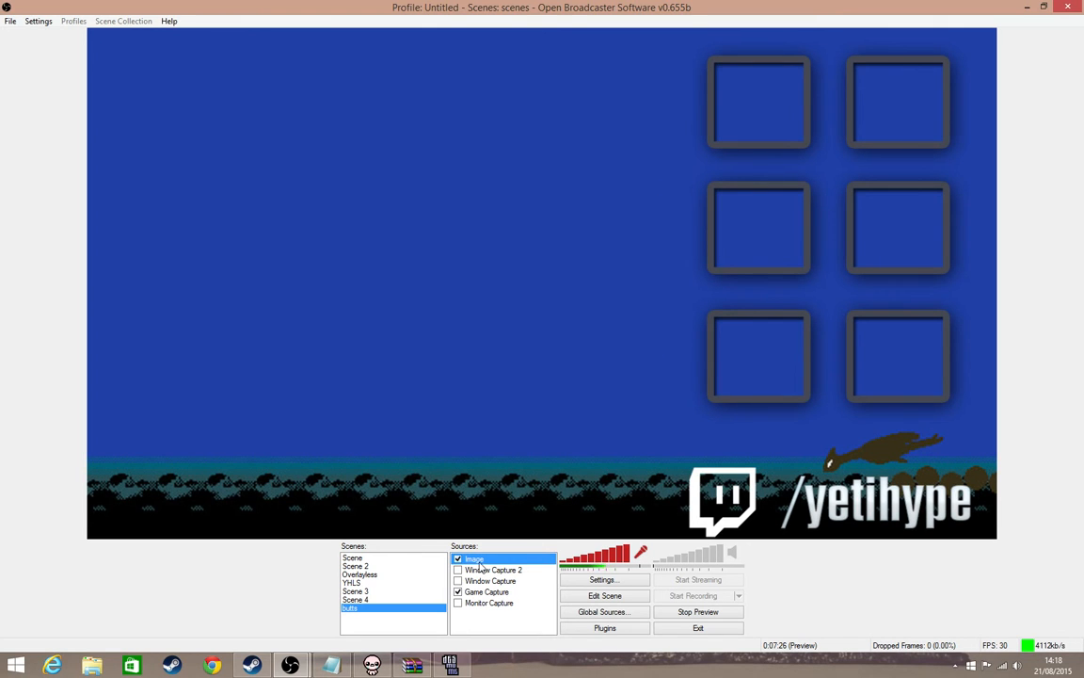
key(Delete)
click(557, 375)
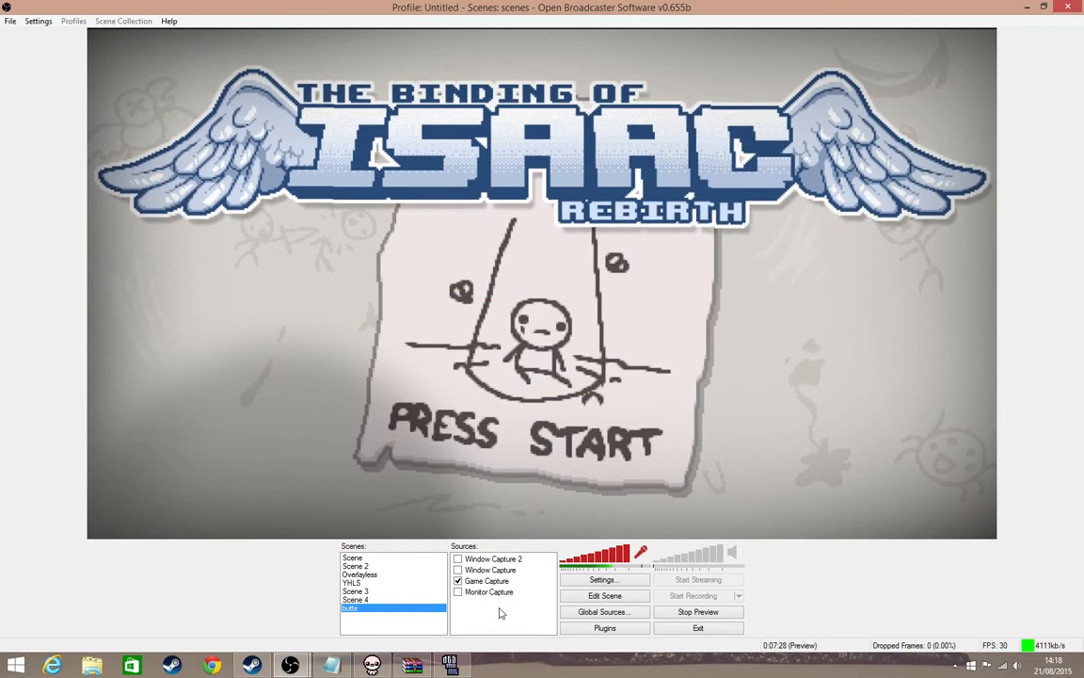
- Add a Video Capture Device source with the default name and move its device settings aside
right_click(498, 611)
mouse_move(532, 624)
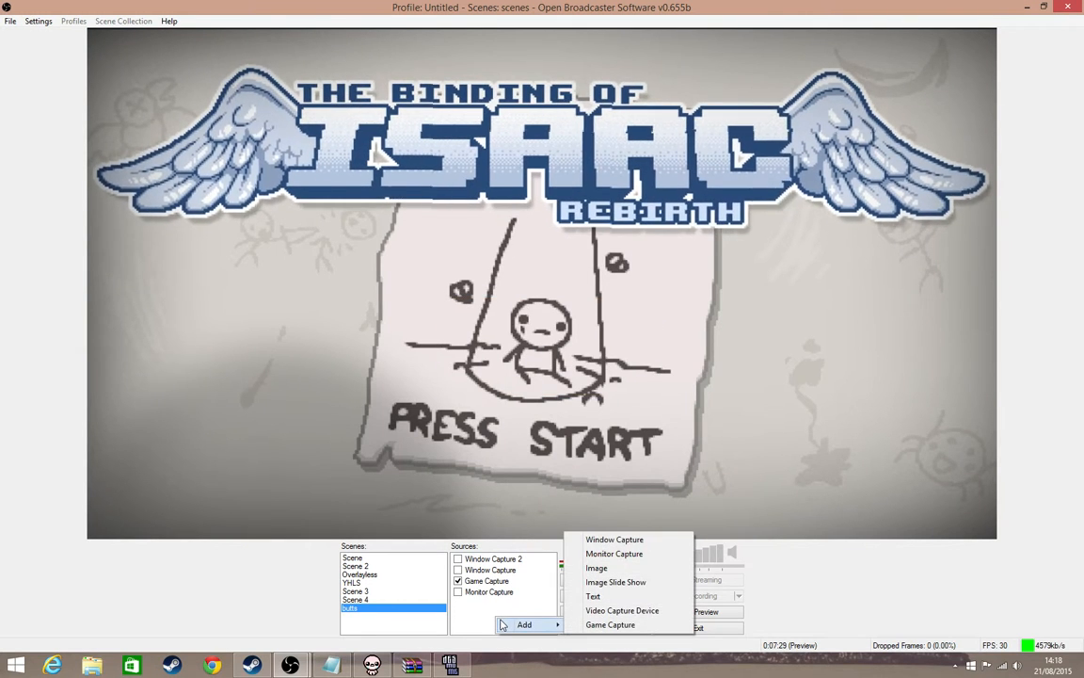
click(621, 611)
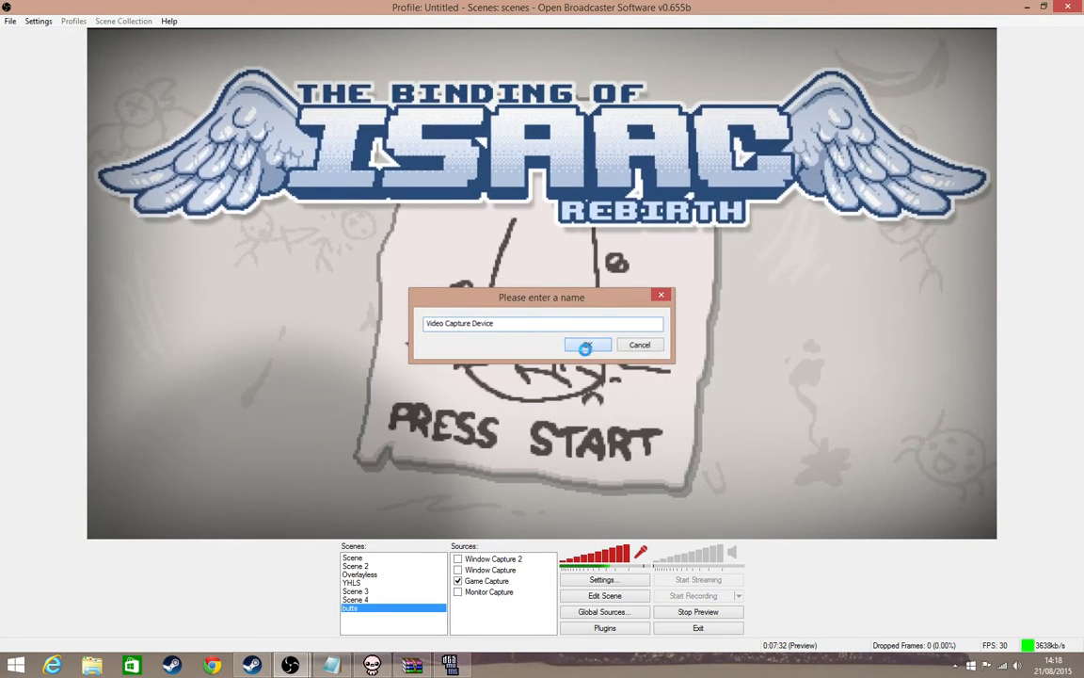
click(587, 345)
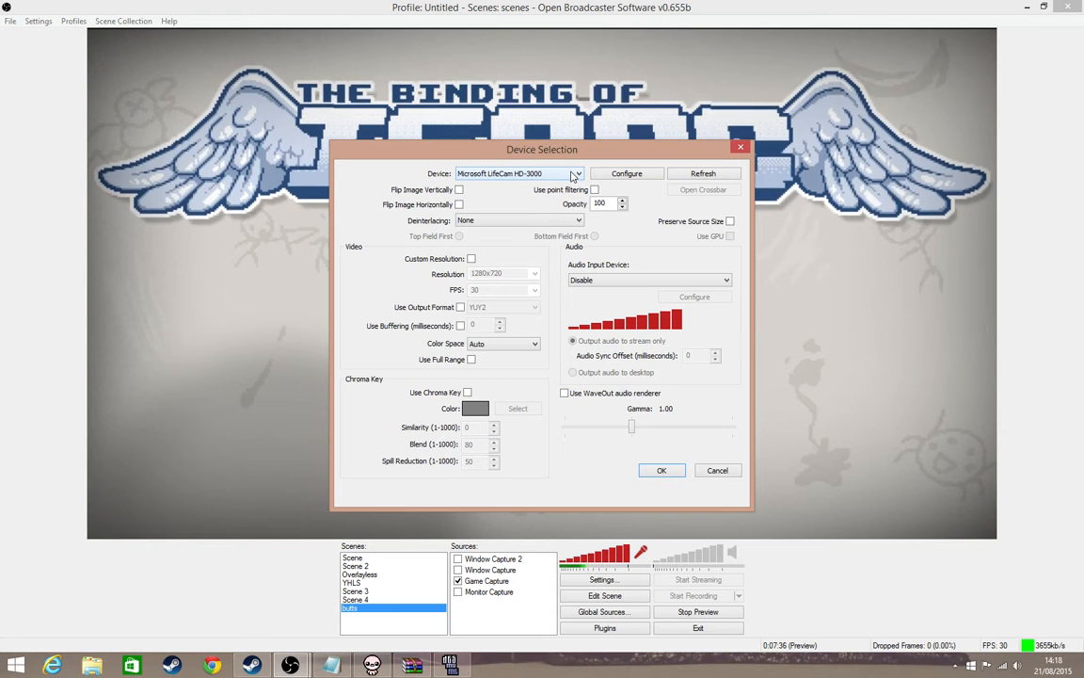
drag(570, 149, 775, 135)
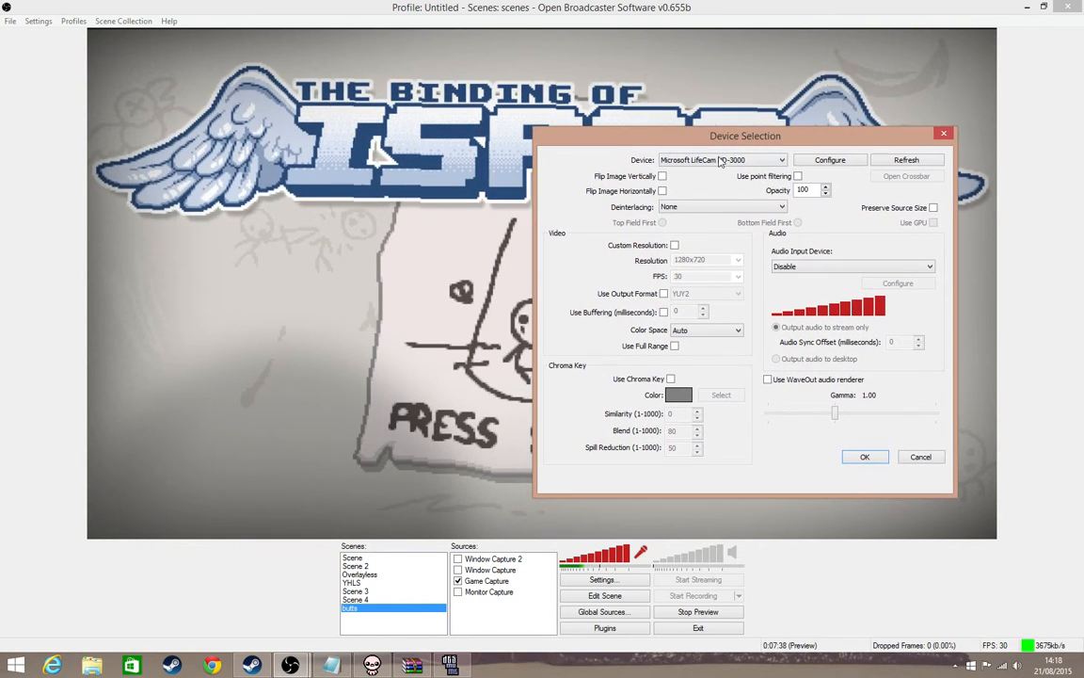
- Choose Microsoft LifeCam HD-3000 as the capture device and review the custom resolution options, leaving custom resolution off
click(739, 162)
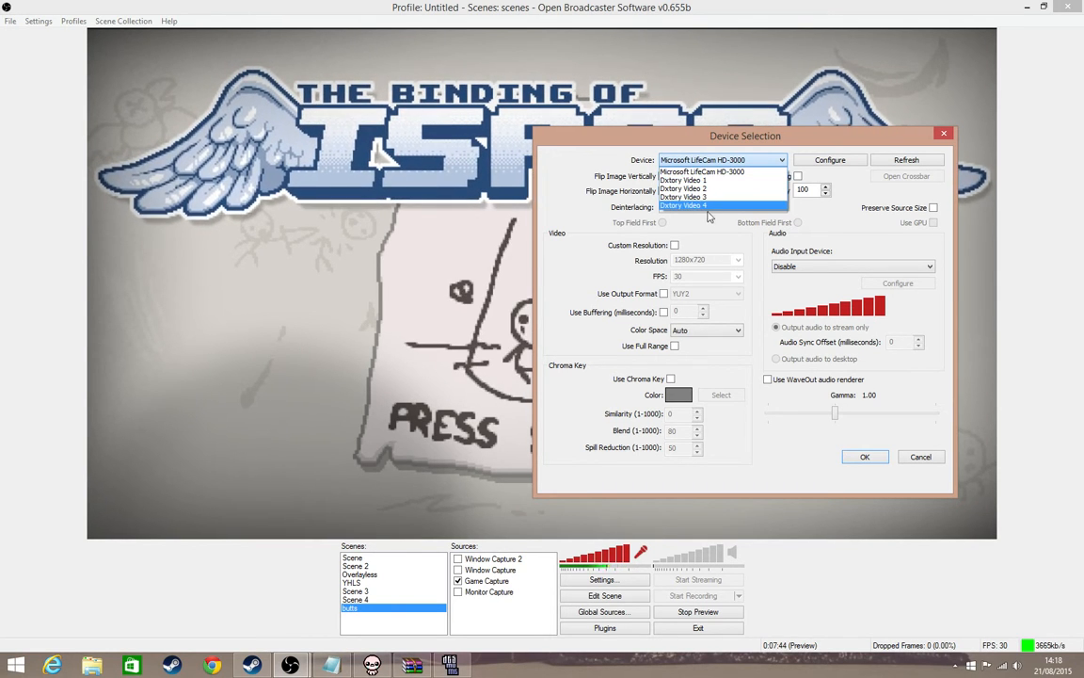
click(733, 175)
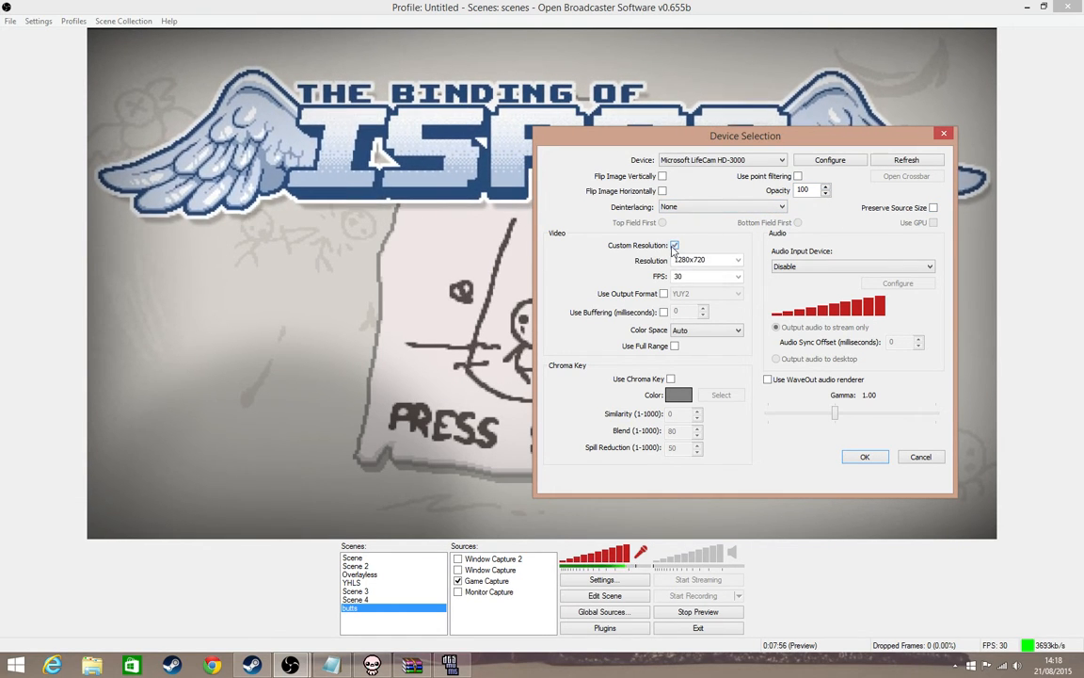
click(739, 259)
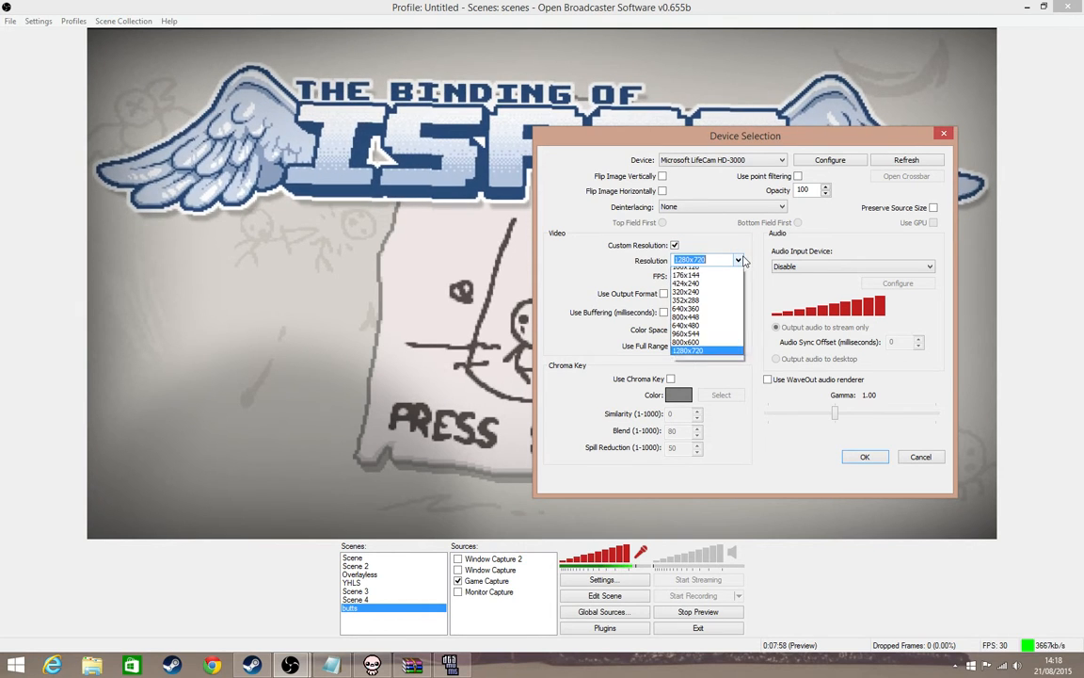
click(710, 258)
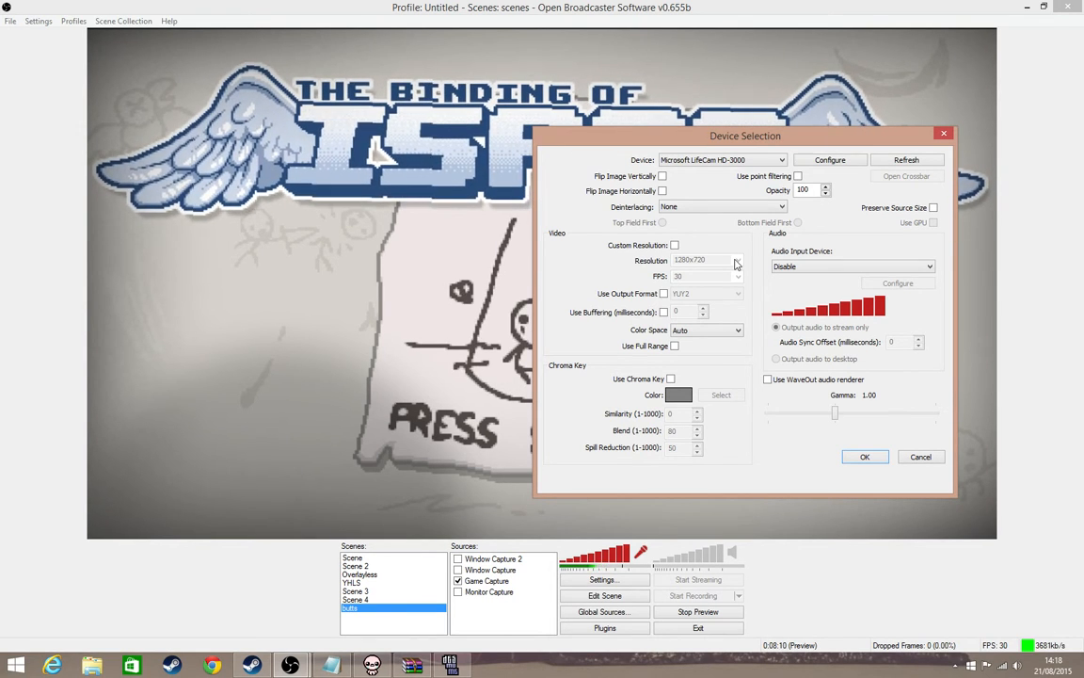
- Set the audio input device to the Microsoft LifeCam desktop microphone and finish adding the video capture source
click(808, 268)
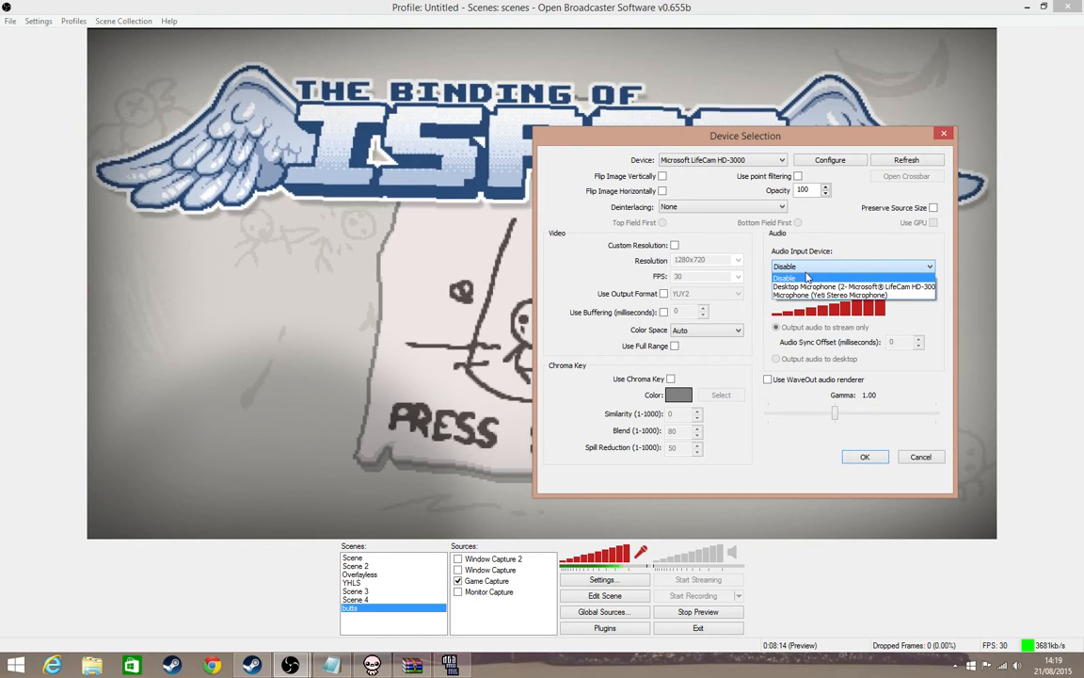
click(819, 276)
click(805, 270)
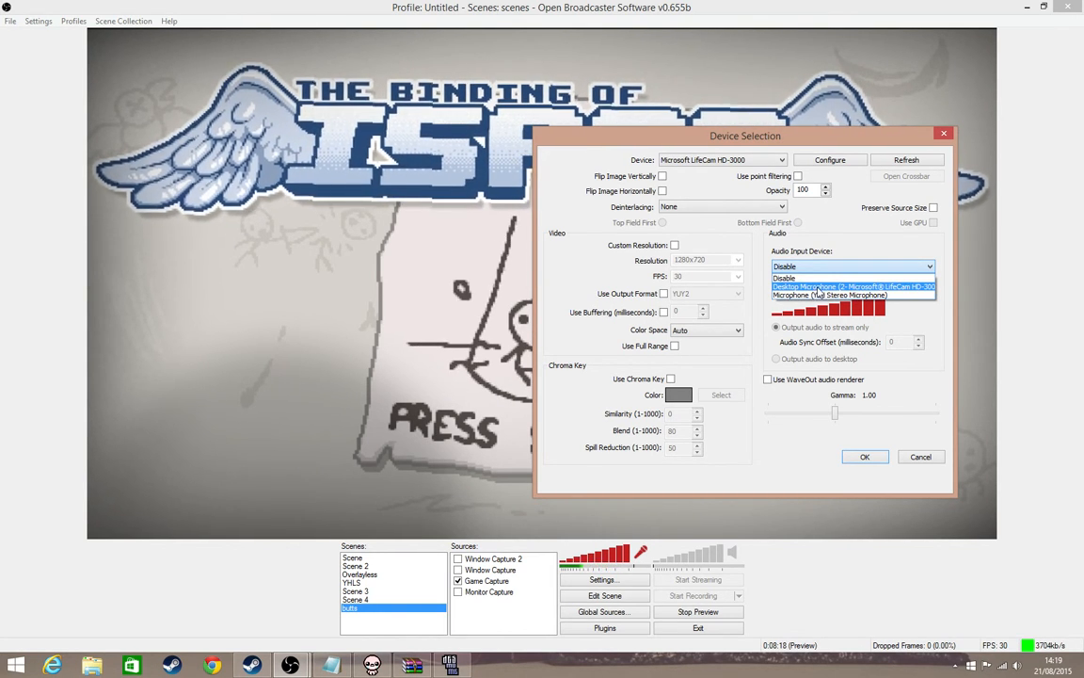
click(819, 286)
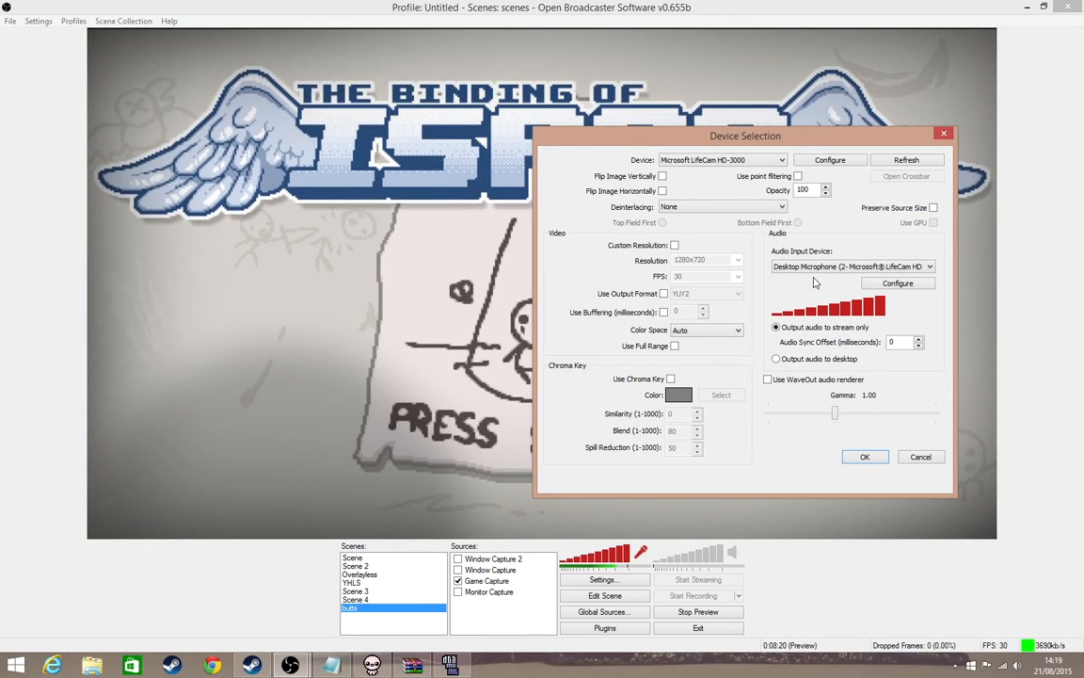
click(861, 457)
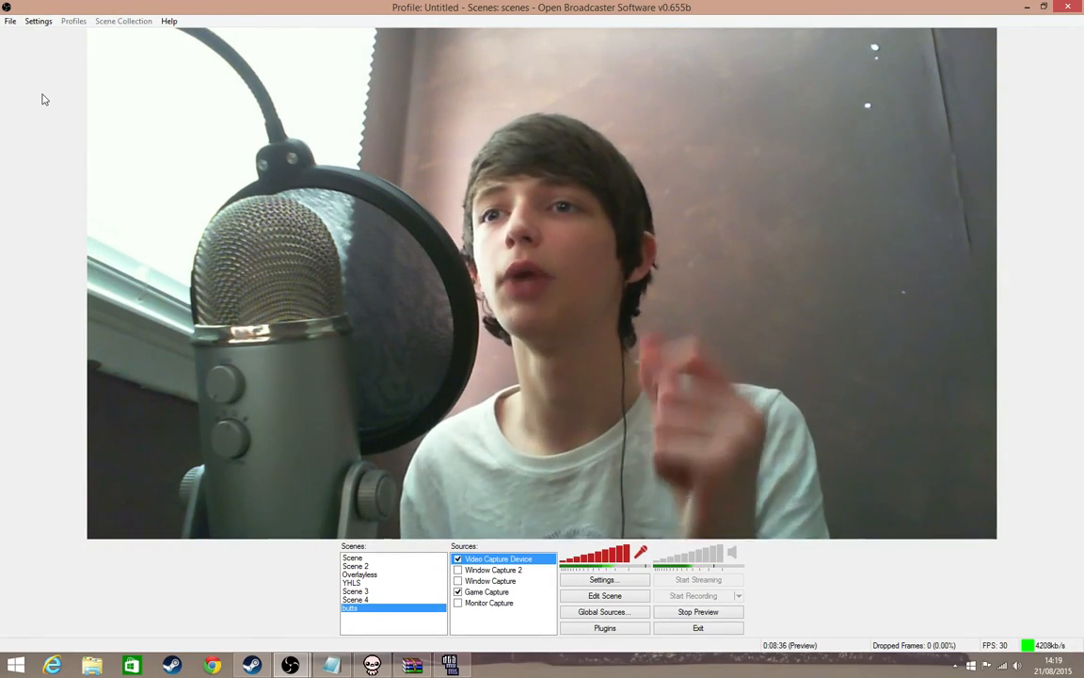
- Disable the audio input device of the Video Capture Device source and bring its gamma back to 1.00
double_click(502, 558)
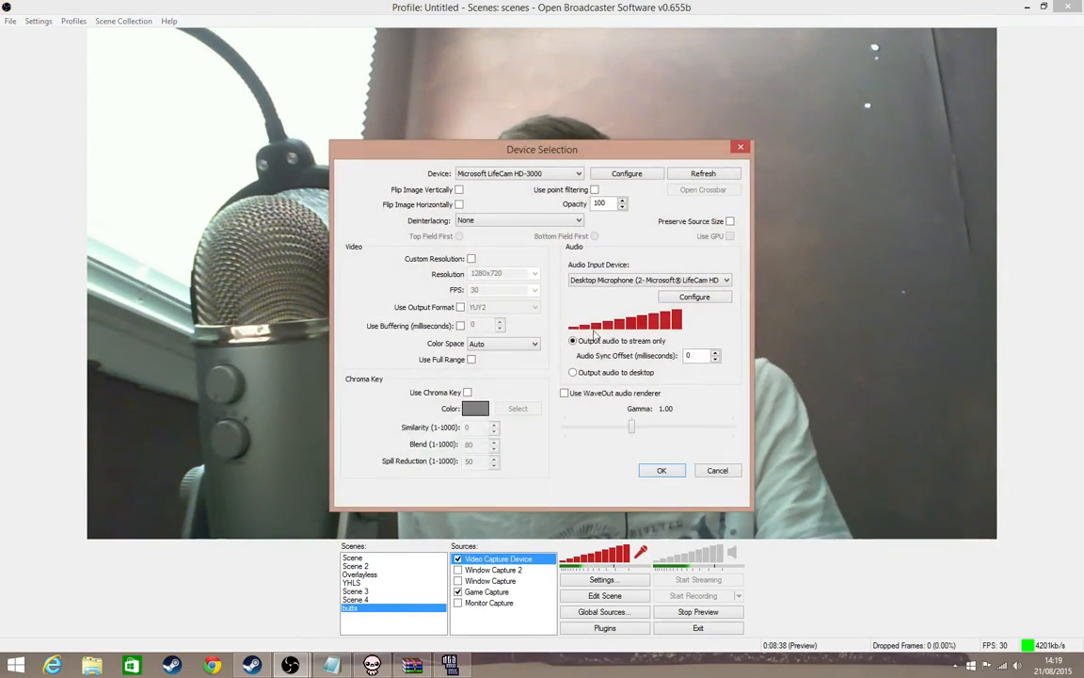
drag(573, 142, 836, 142)
click(899, 269)
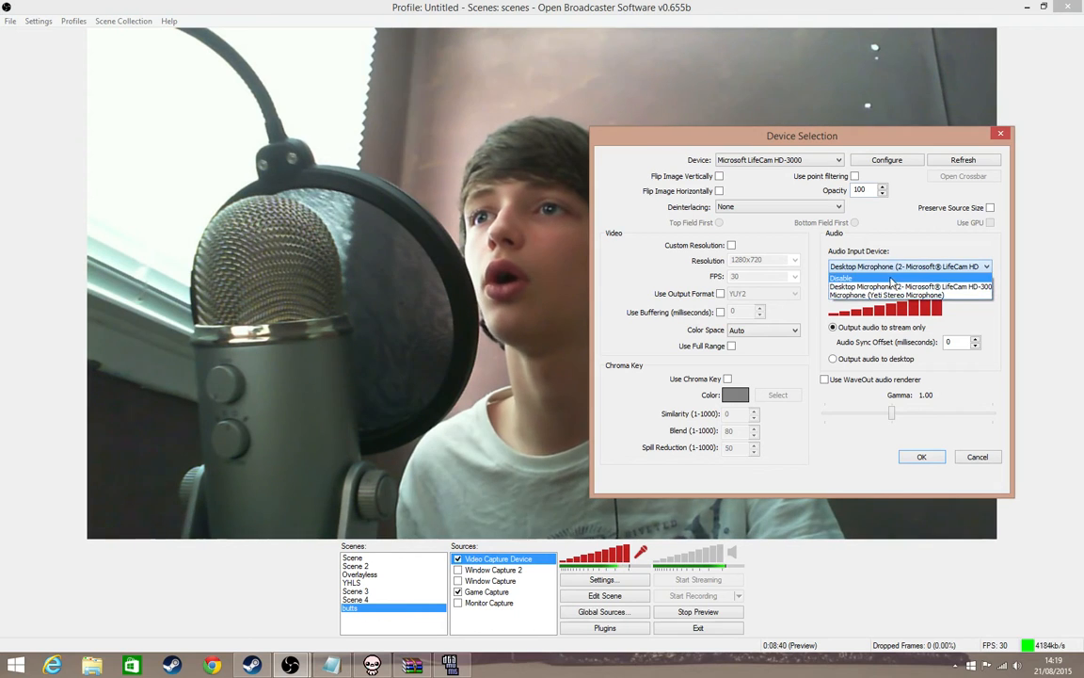
click(890, 278)
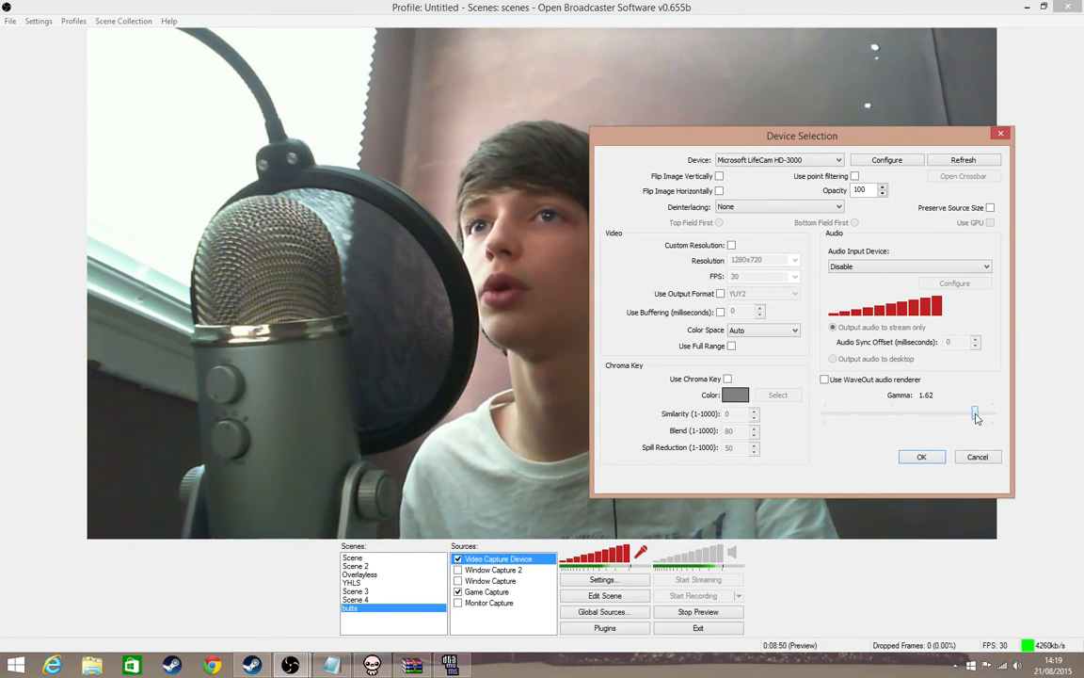
drag(976, 418, 938, 425)
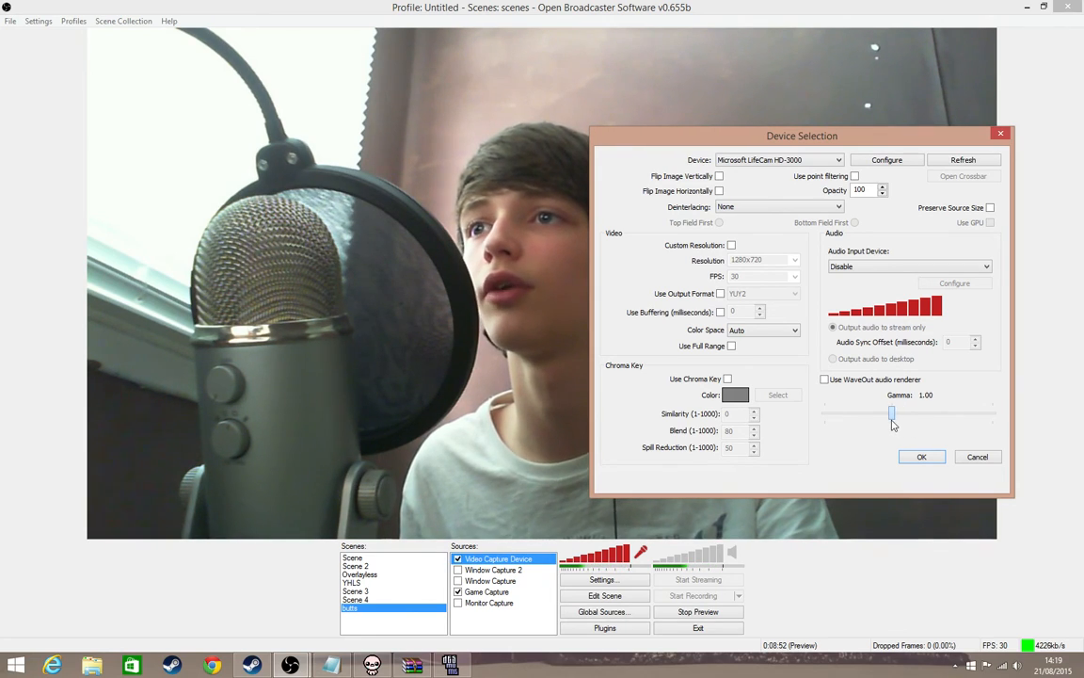
- Try a chroma key on the webcam source using the wall colour sampled from the preview, and turn the chroma key off again
drag(764, 135, 894, 118)
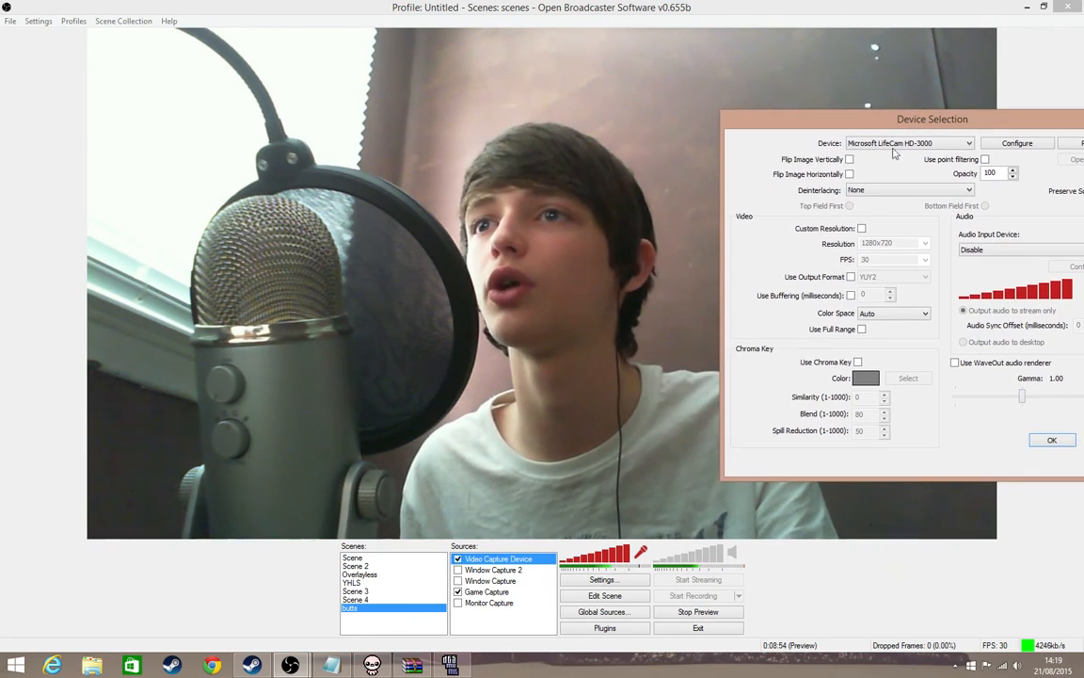
click(859, 362)
click(907, 377)
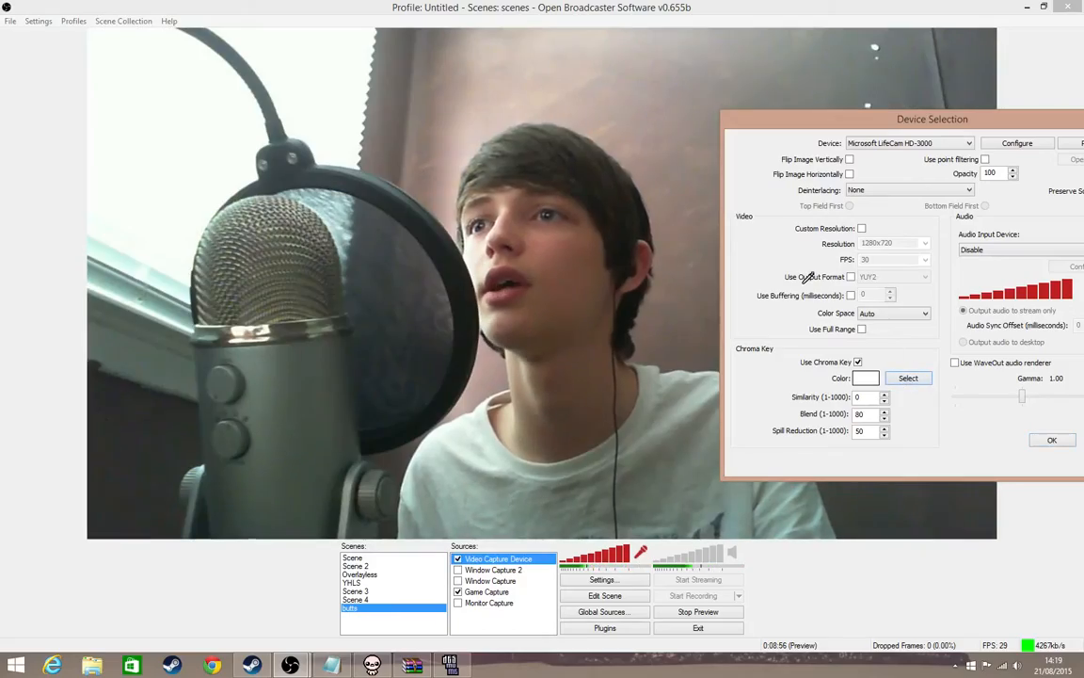
click(658, 123)
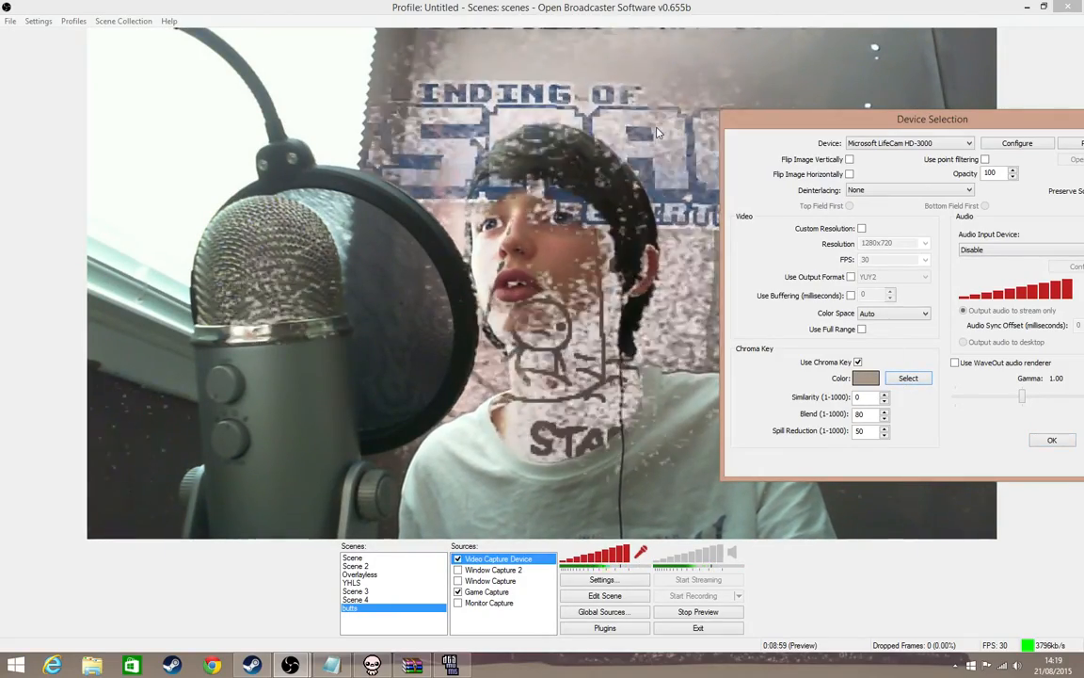
click(1051, 439)
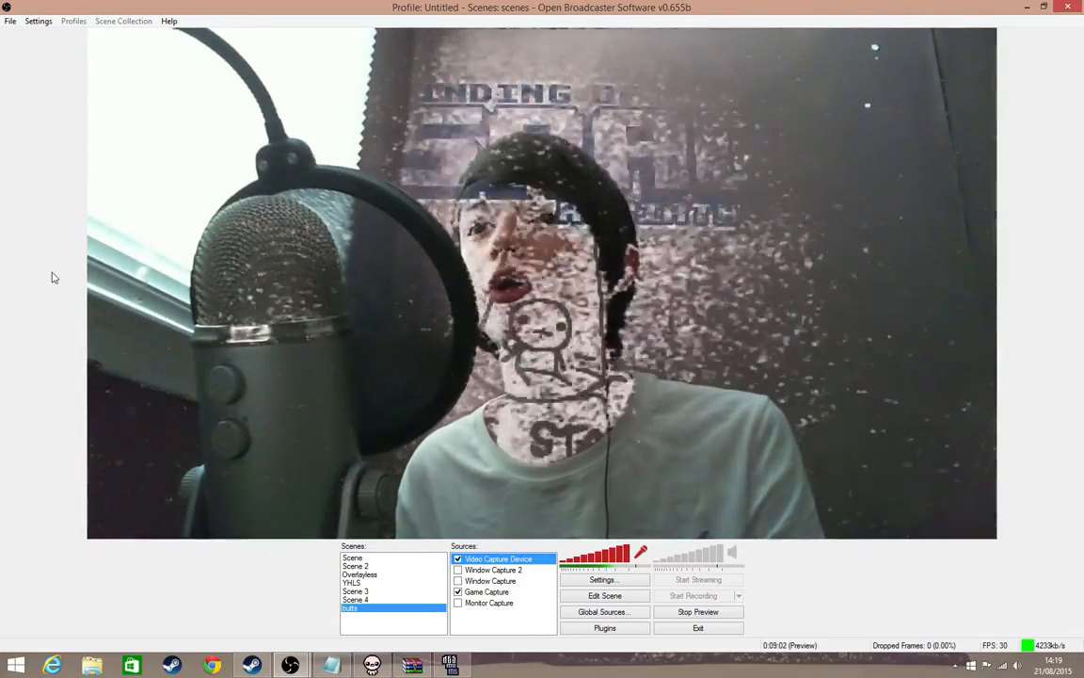
double_click(492, 561)
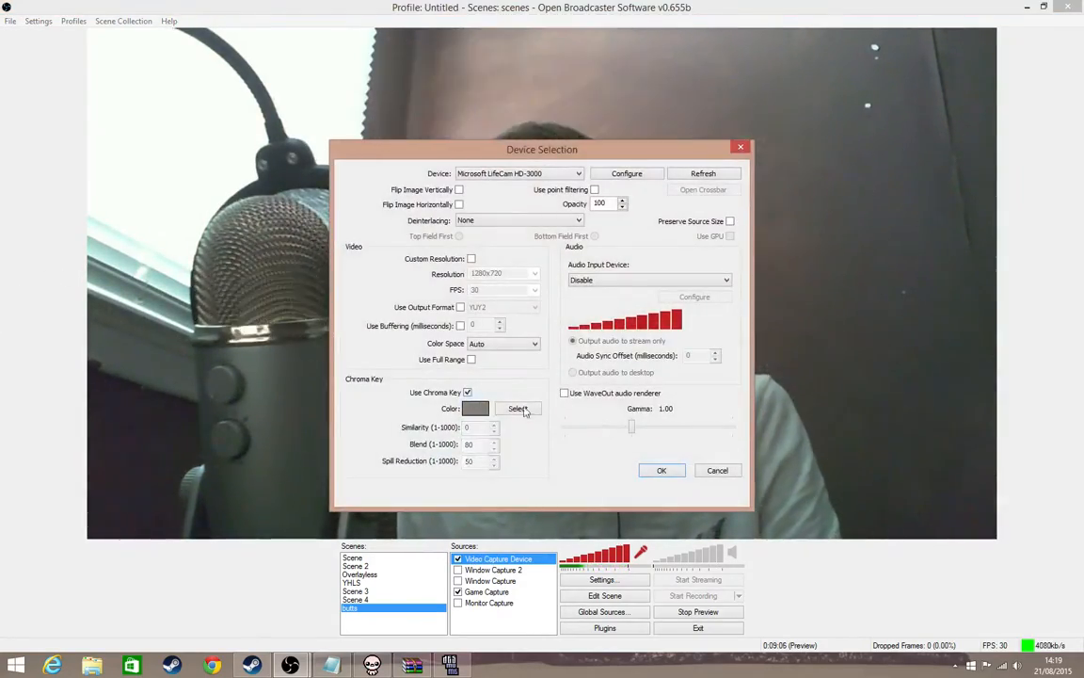
click(663, 472)
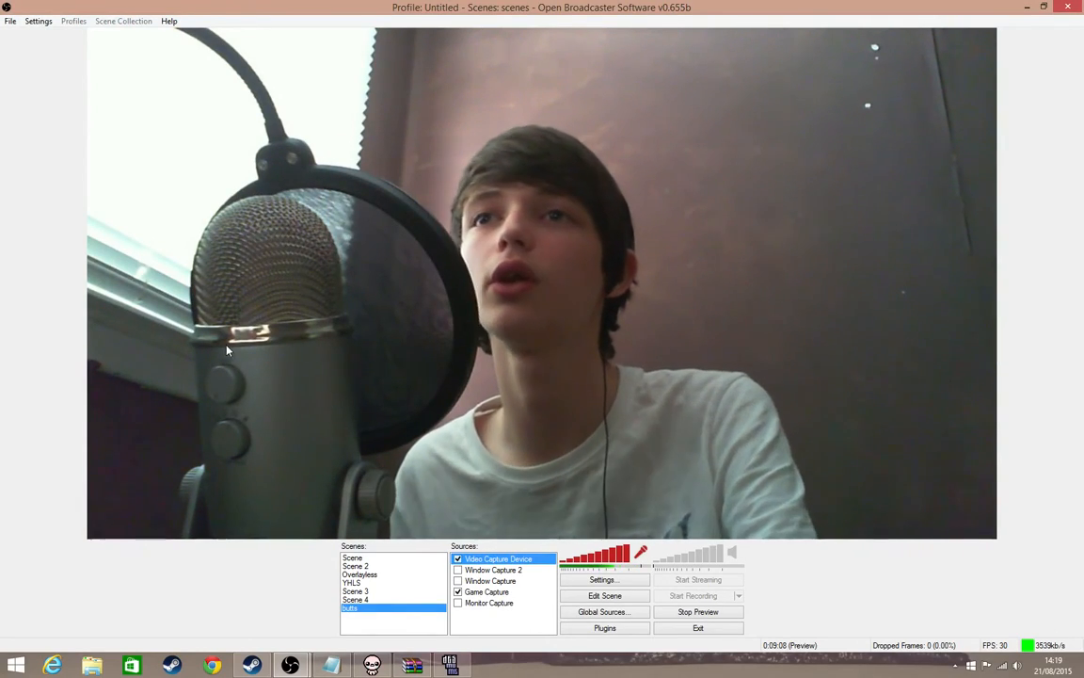
- Shrink the webcam source to a small overlay and place it in the upper-right corner of the game scene
click(605, 595)
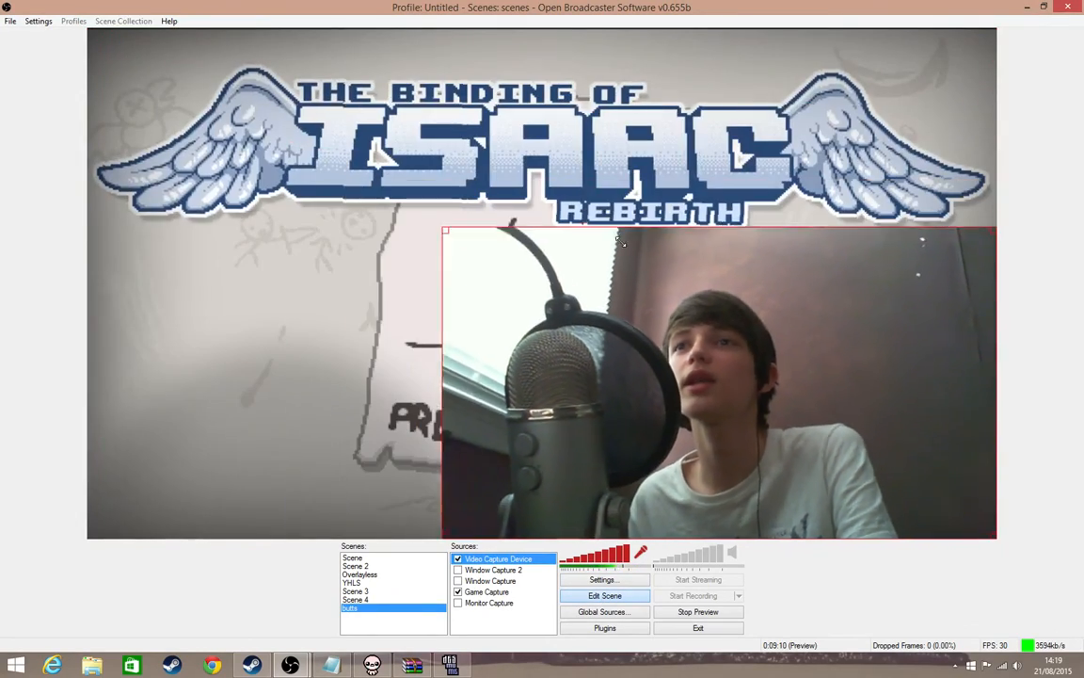
drag(620, 241, 844, 453)
drag(927, 500, 884, 99)
drag(802, 93, 777, 92)
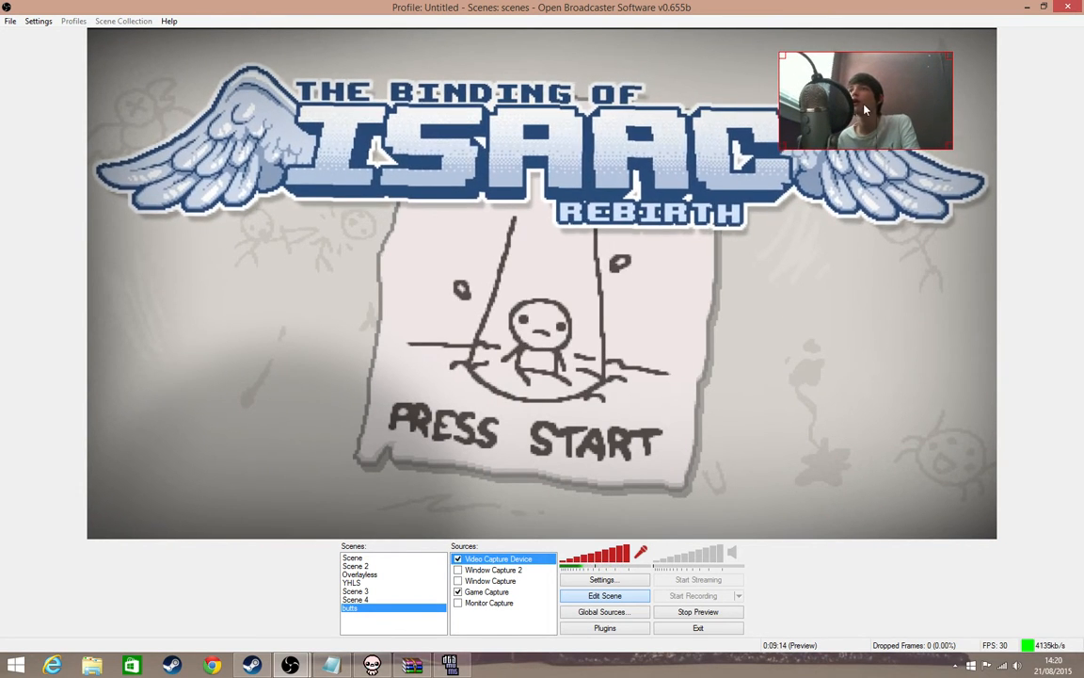
drag(858, 95, 877, 97)
click(632, 596)
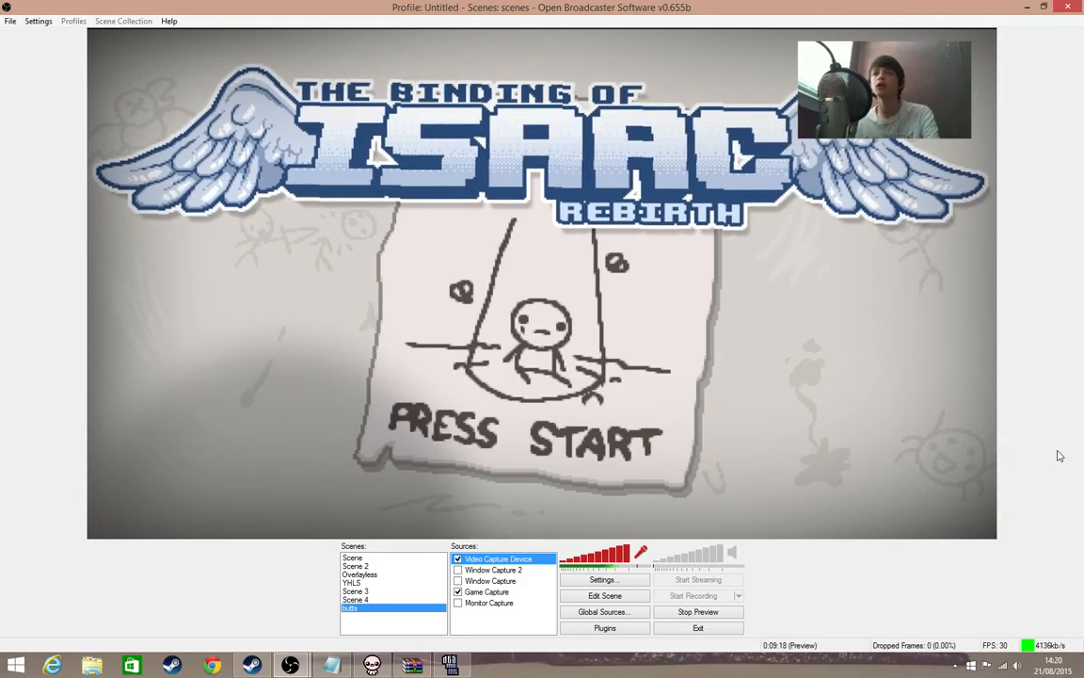
- Check the other Open Broadcaster Software window that is running the recording
mouse_move(290, 665)
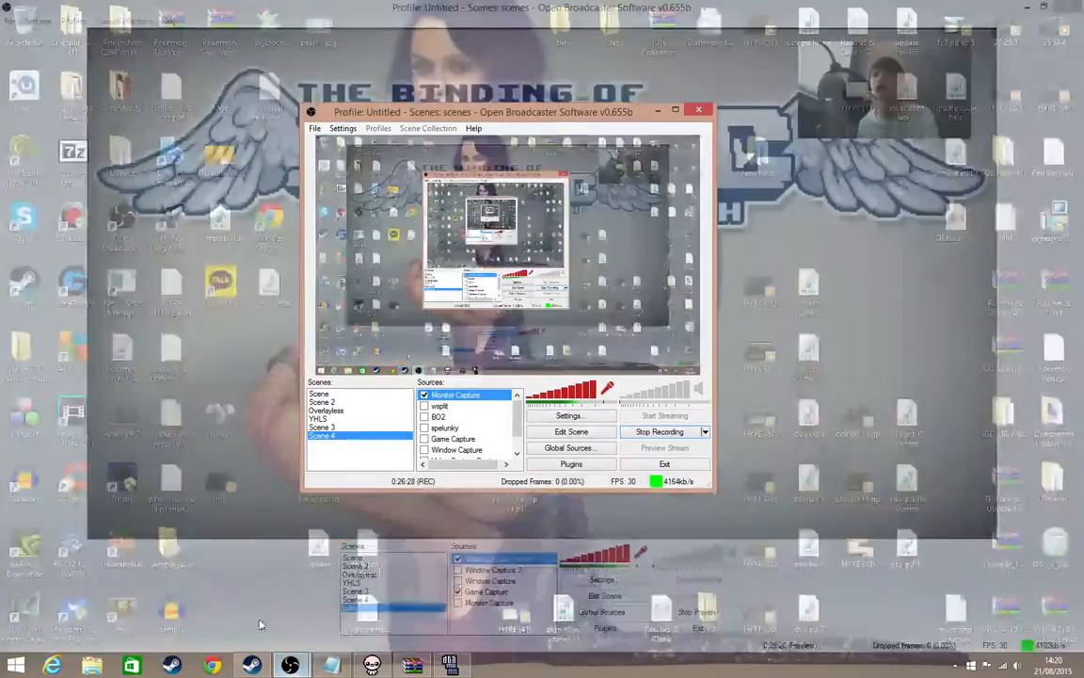
click(260, 624)
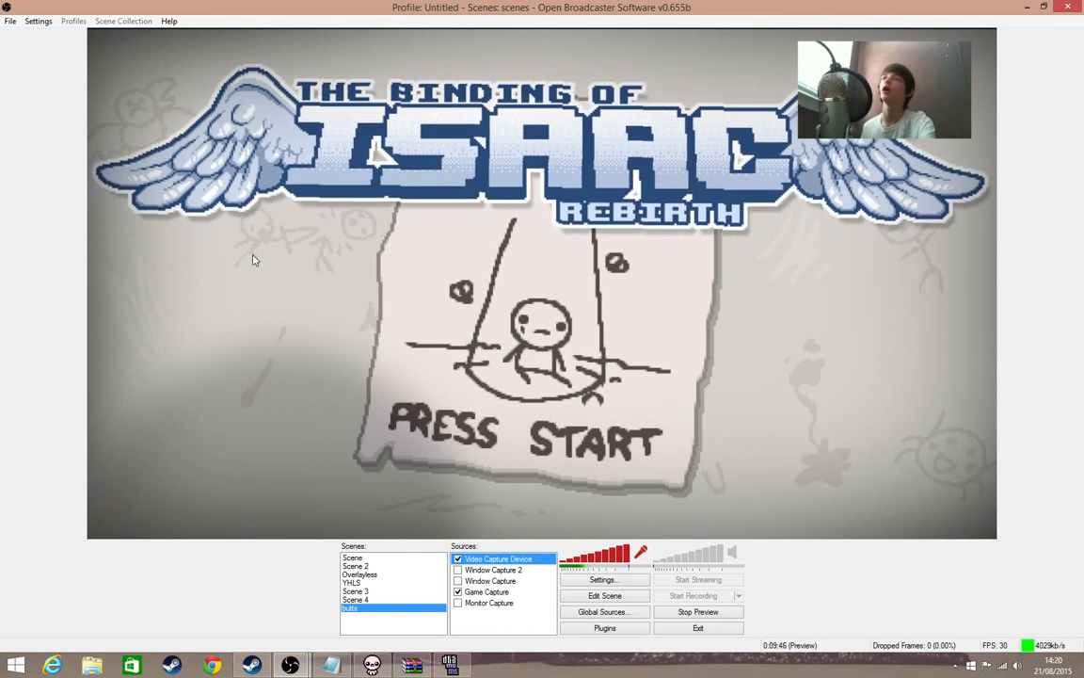
- Nudge the webcam overlay slightly closer to the right edge of the scene and finish scene editing
click(604, 595)
mouse_move(899, 119)
mouse_down()
mouse_move(491, 348)
mouse_move(536, 375)
mouse_move(899, 127)
mouse_move(895, 109)
mouse_up()
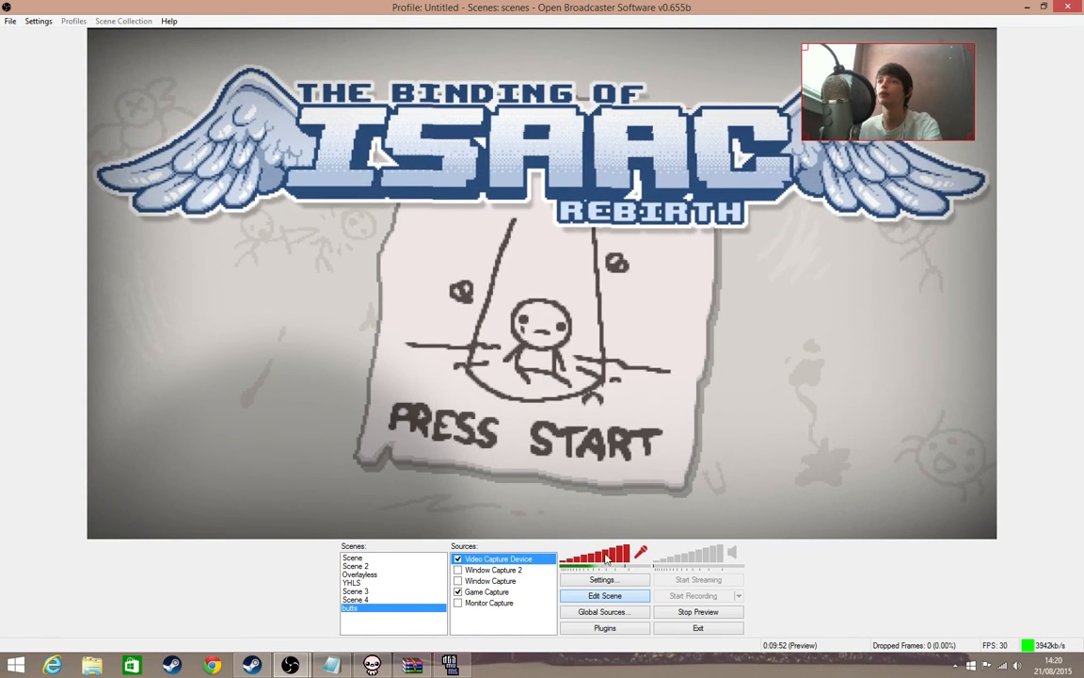
click(597, 593)
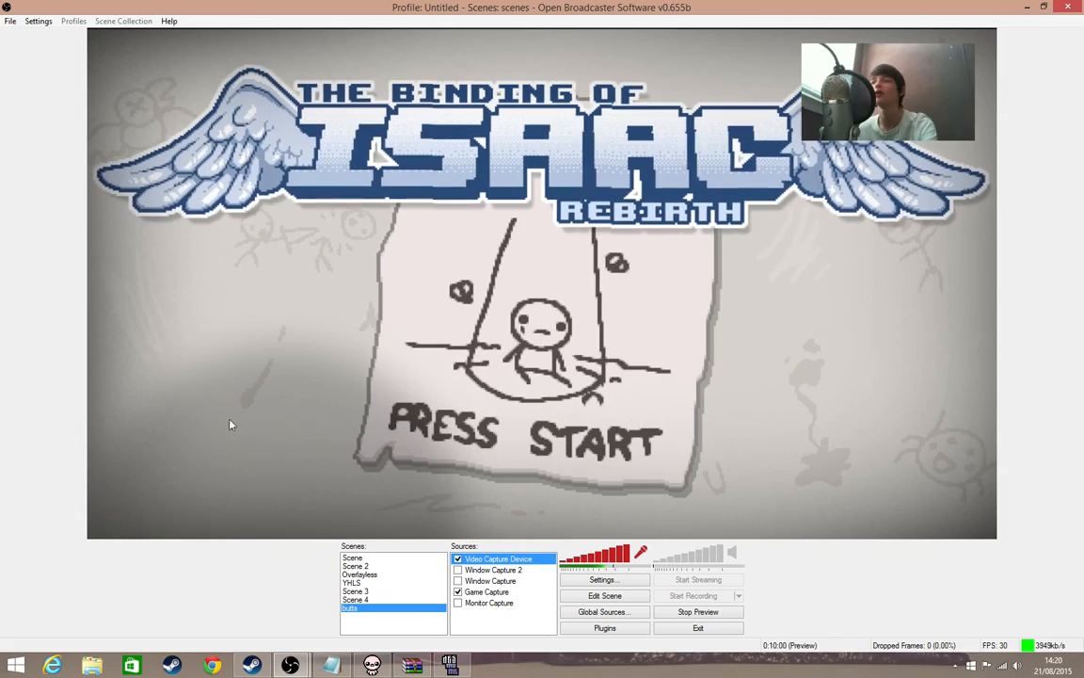
- Switch to the Open Broadcaster Software window that is running the recording
click(289, 664)
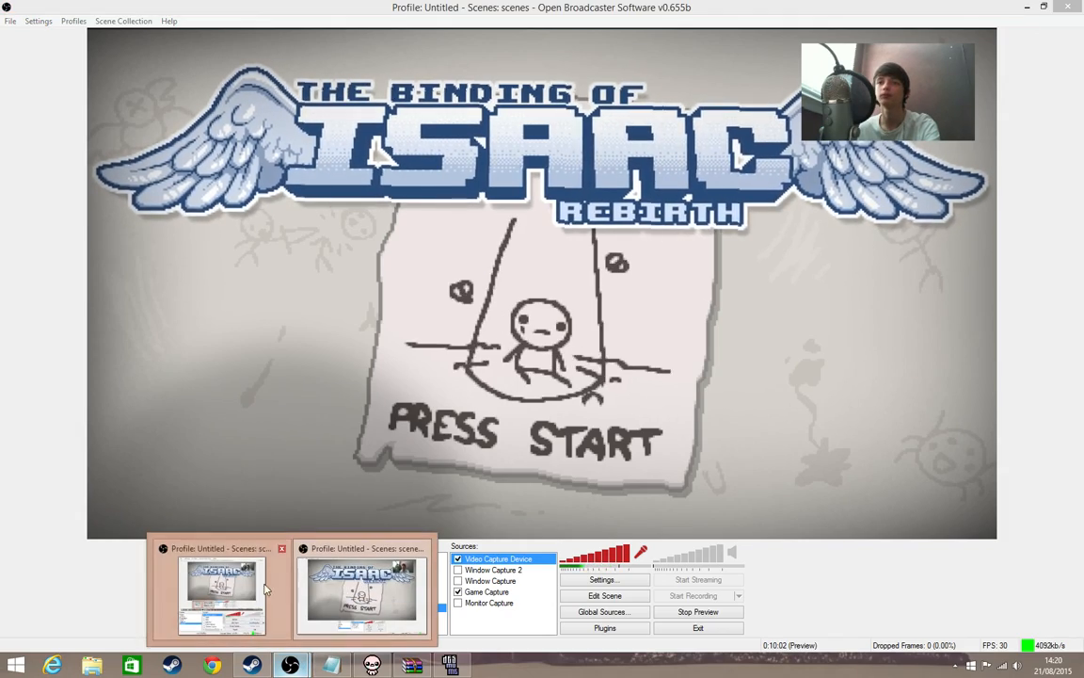